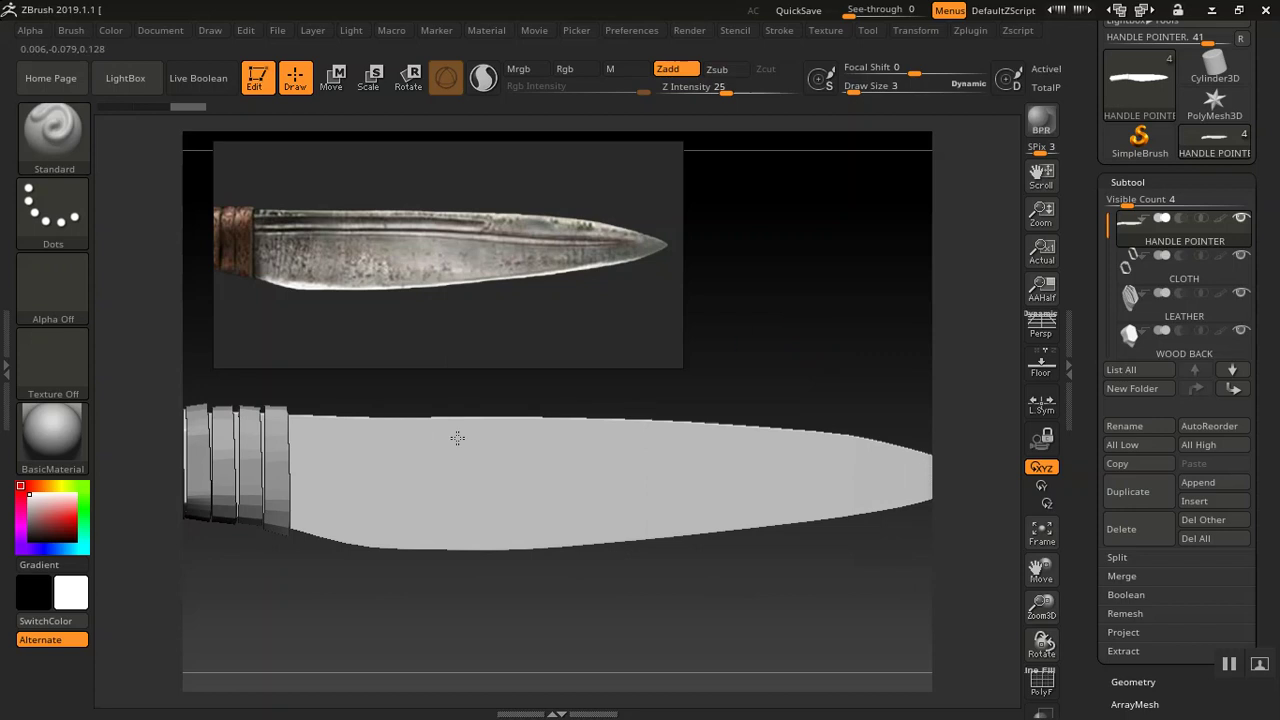
- Set the main colour to light grey and load the compact_UI_brush_materials interface layout
mouse_move(31, 501)
mouse_down()
mouse_move(20, 508)
mouse_move(28, 500)
mouse_up()
drag(894, 257, 862, 267)
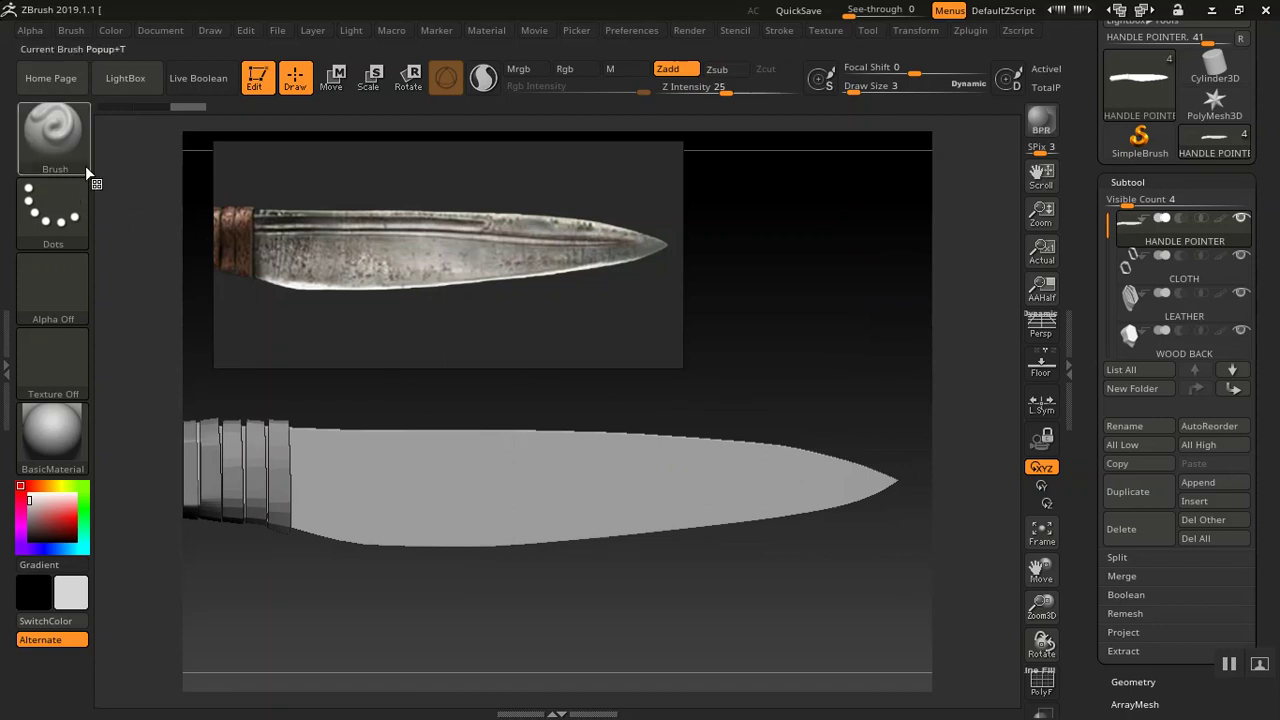
click(1145, 10)
click(1145, 10)
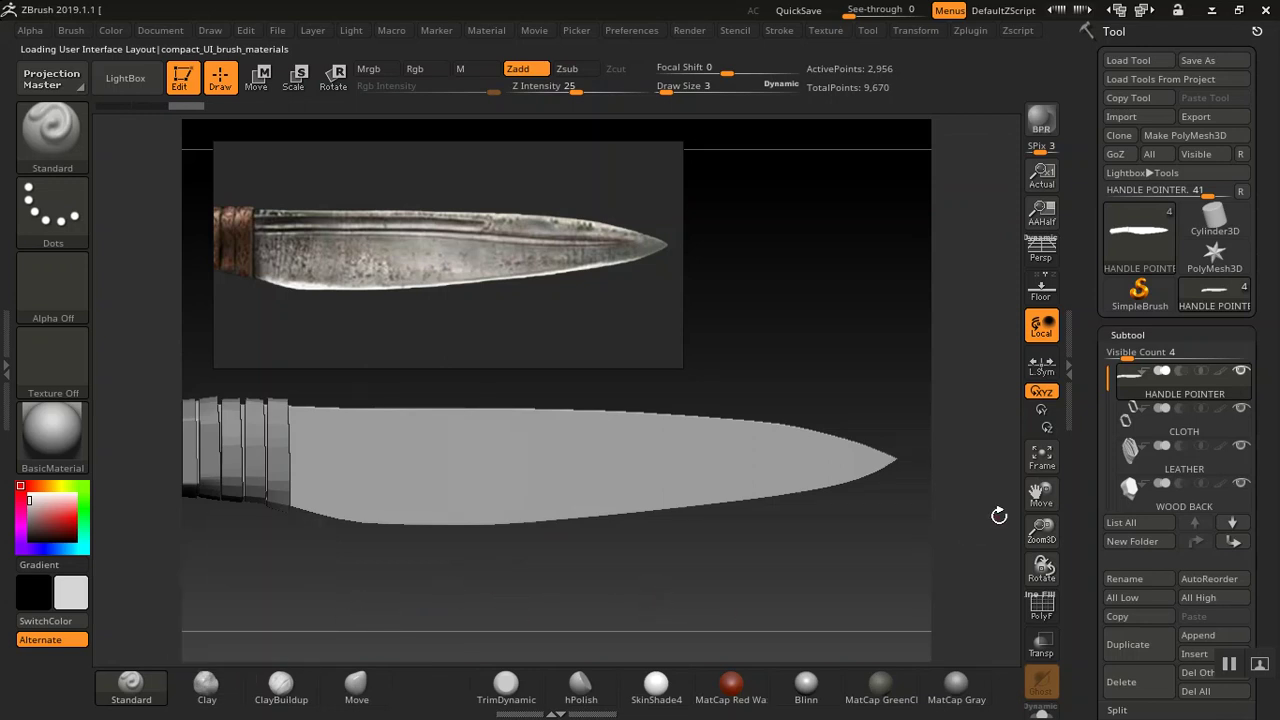
- Isolate the HANDLE POINTER subtool with Solo so only the handle core and blade are displayed
click(1118, 338)
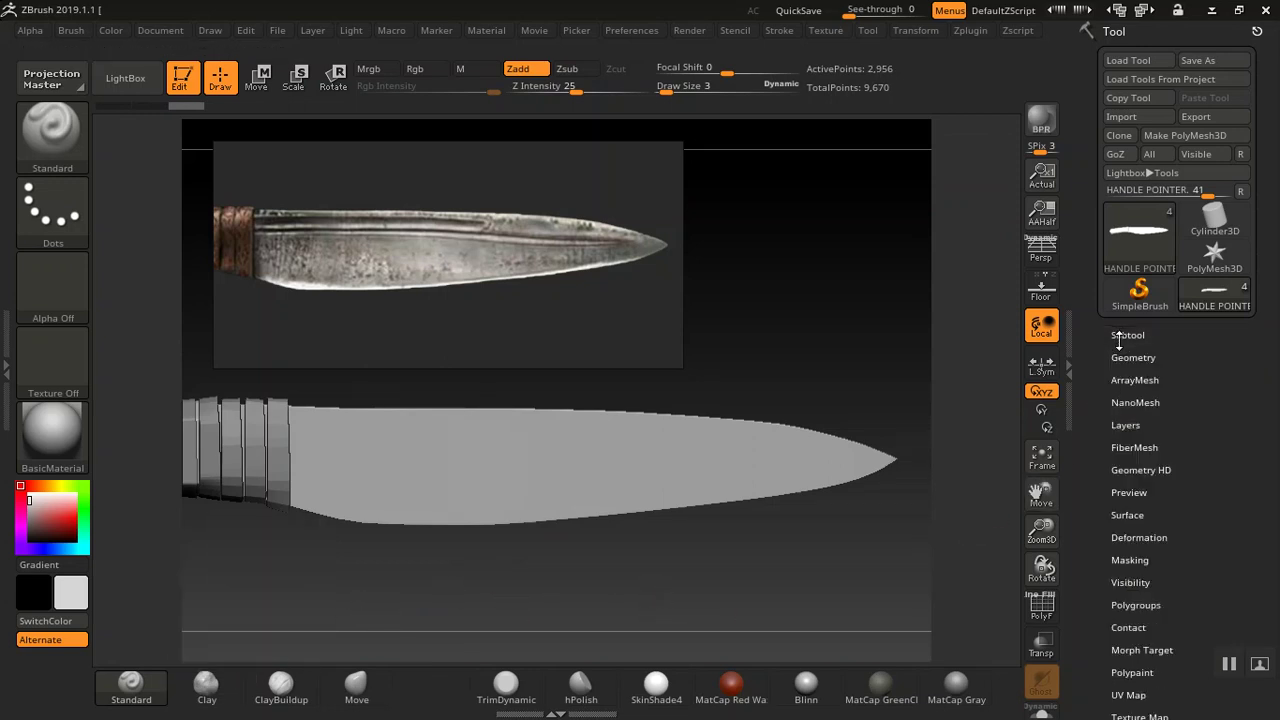
click(1121, 357)
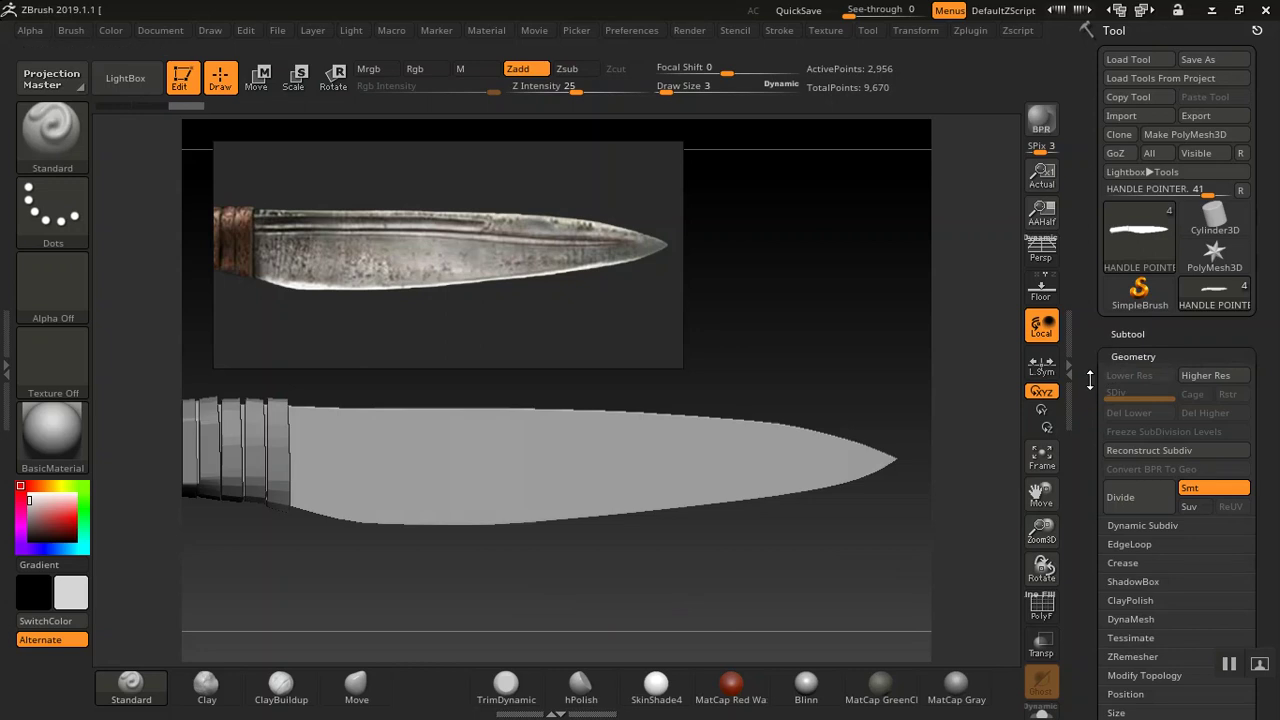
click(1118, 334)
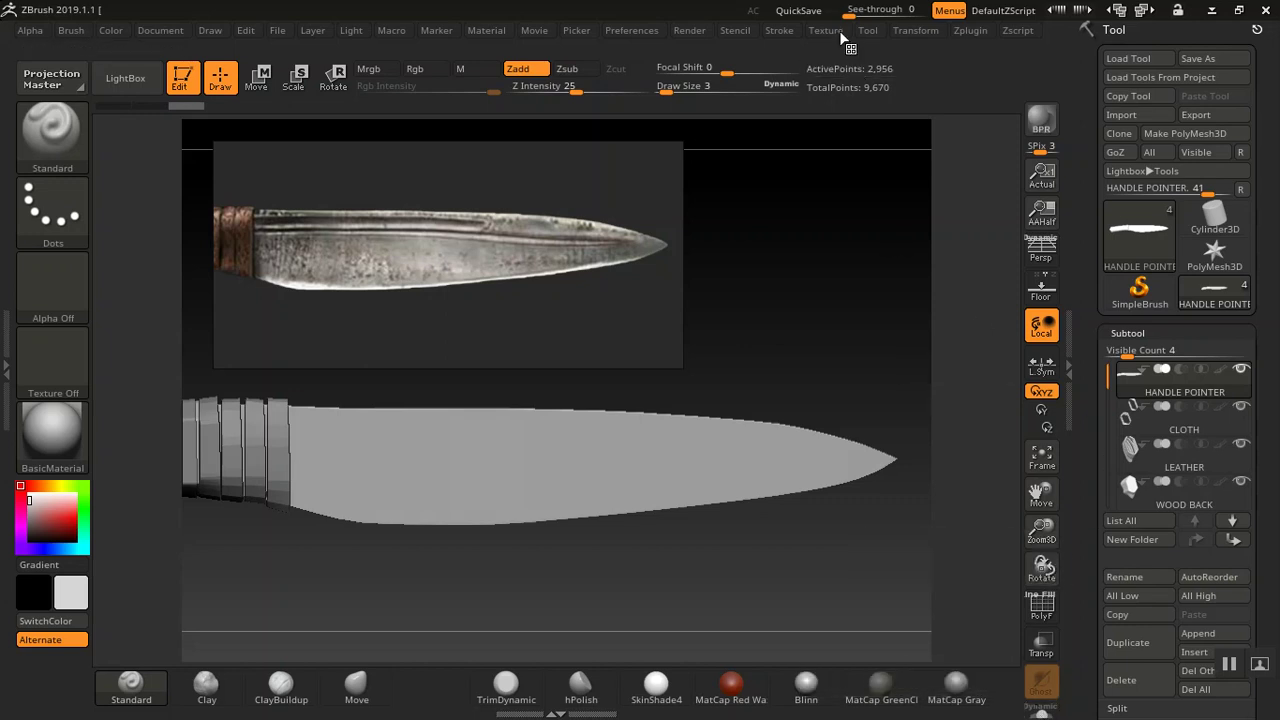
click(906, 31)
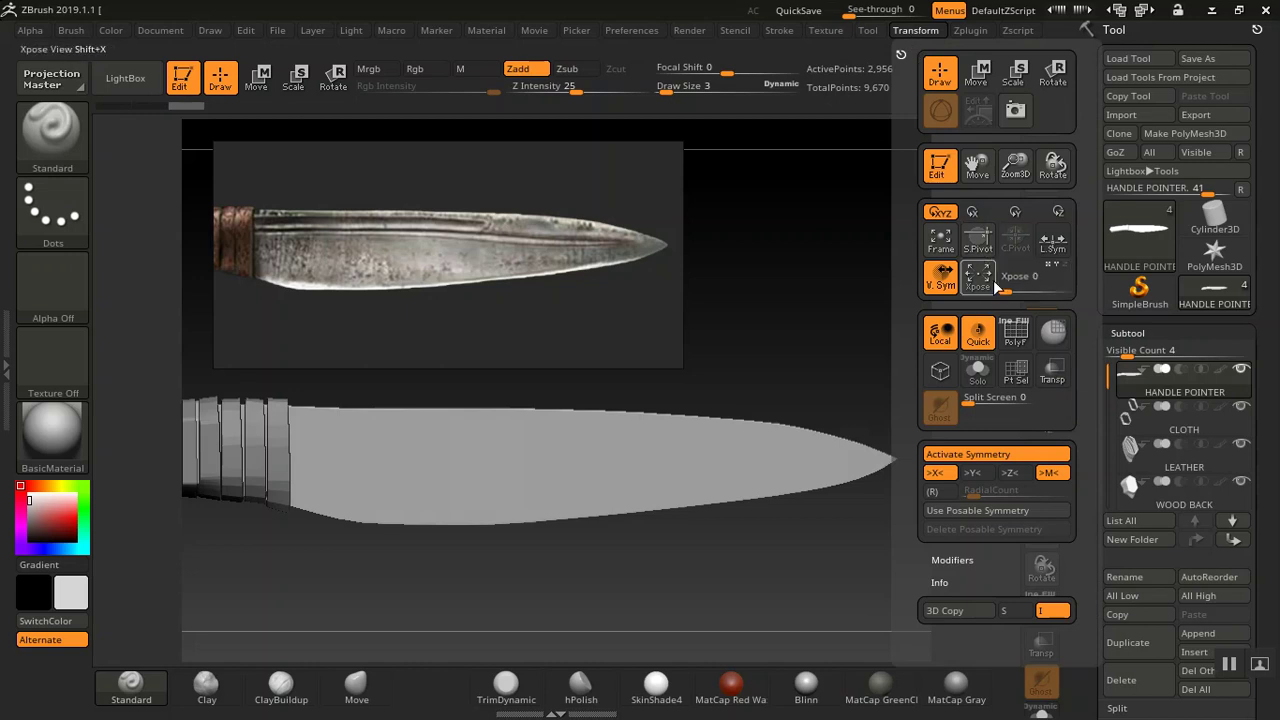
click(983, 380)
drag(788, 340, 780, 282)
drag(832, 328, 785, 317)
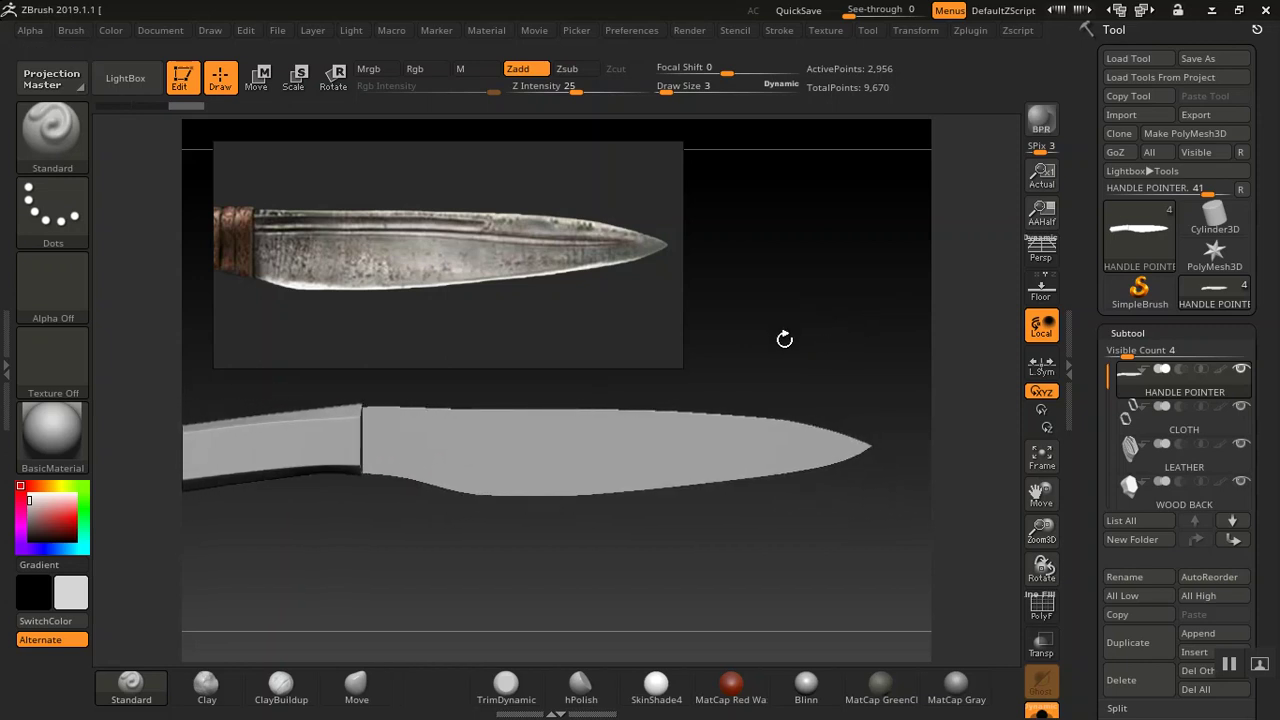
- Display the polyframe on the knife mesh and examine its topology and polygroups from several angles
key(shift)
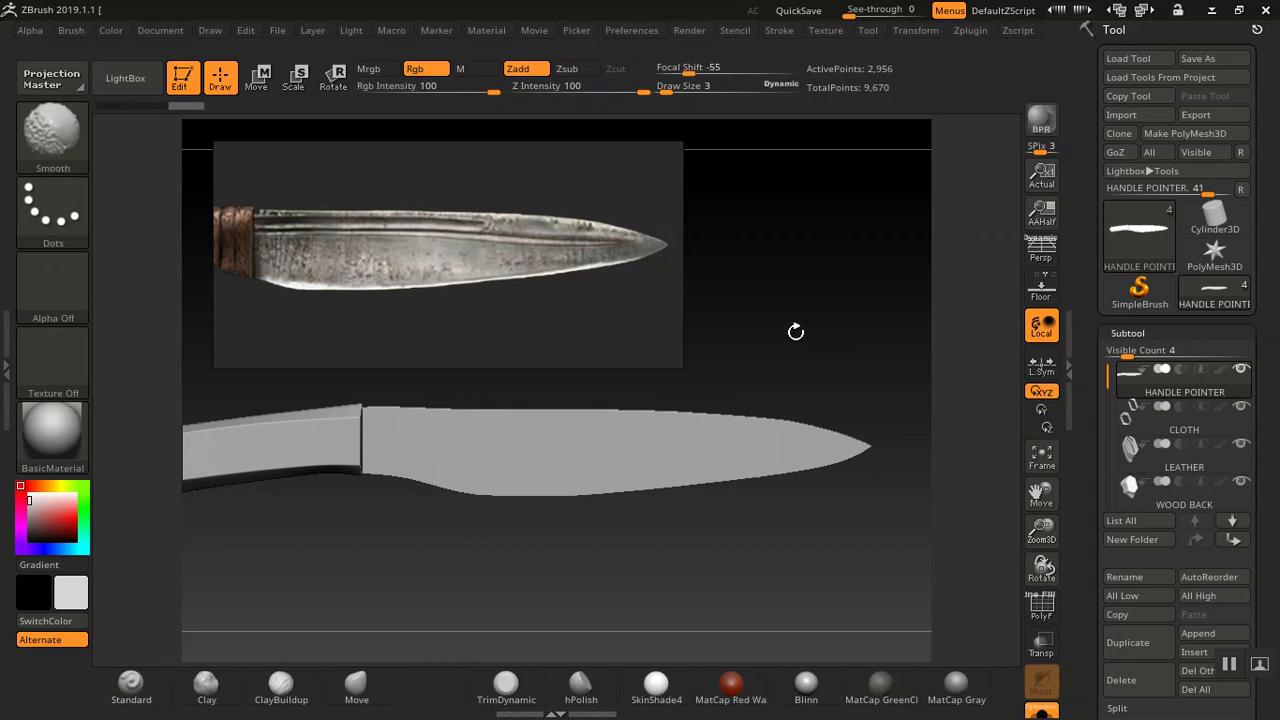
key(shift+f)
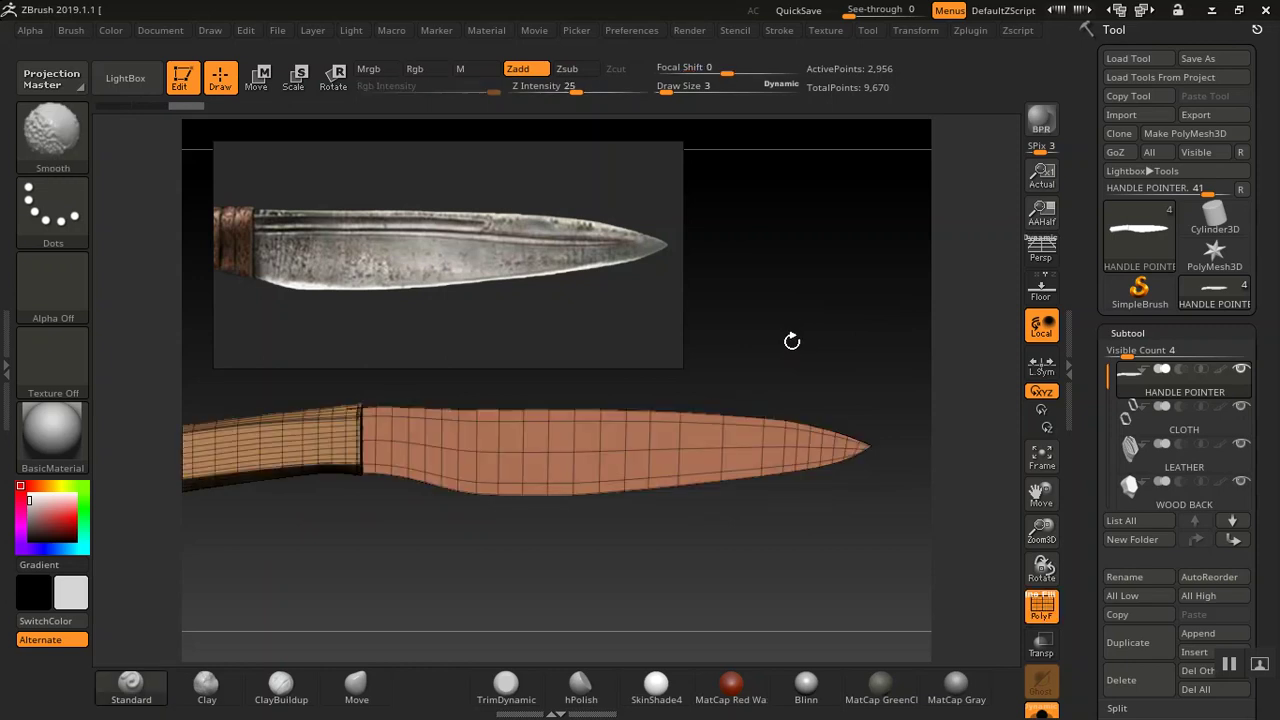
mouse_move(823, 354)
mouse_down()
mouse_move(808, 471)
mouse_move(829, 374)
mouse_move(846, 357)
mouse_move(814, 331)
mouse_move(869, 354)
mouse_move(893, 385)
mouse_move(863, 303)
mouse_move(831, 266)
mouse_move(768, 336)
mouse_up()
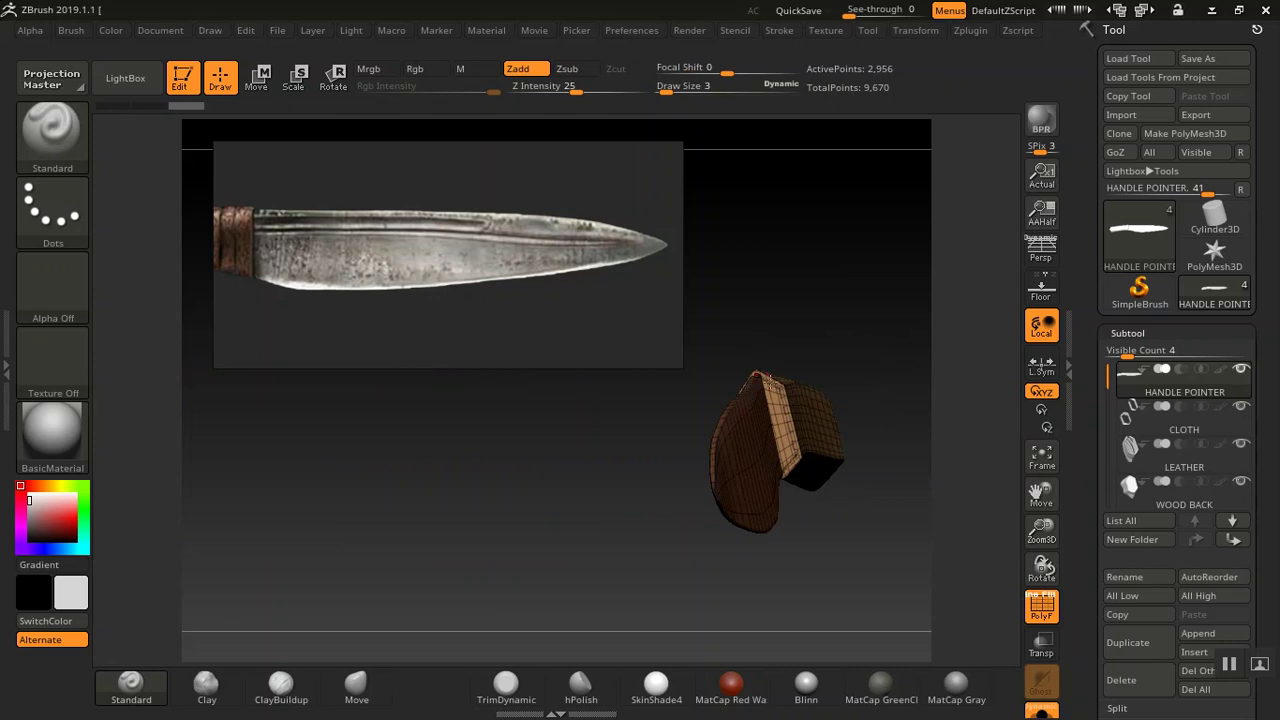
drag(820, 358, 933, 312)
- Assign separate polygroups to the handle and blade with Auto Groups, and hide the polyframe
drag(1086, 349, 1078, 277)
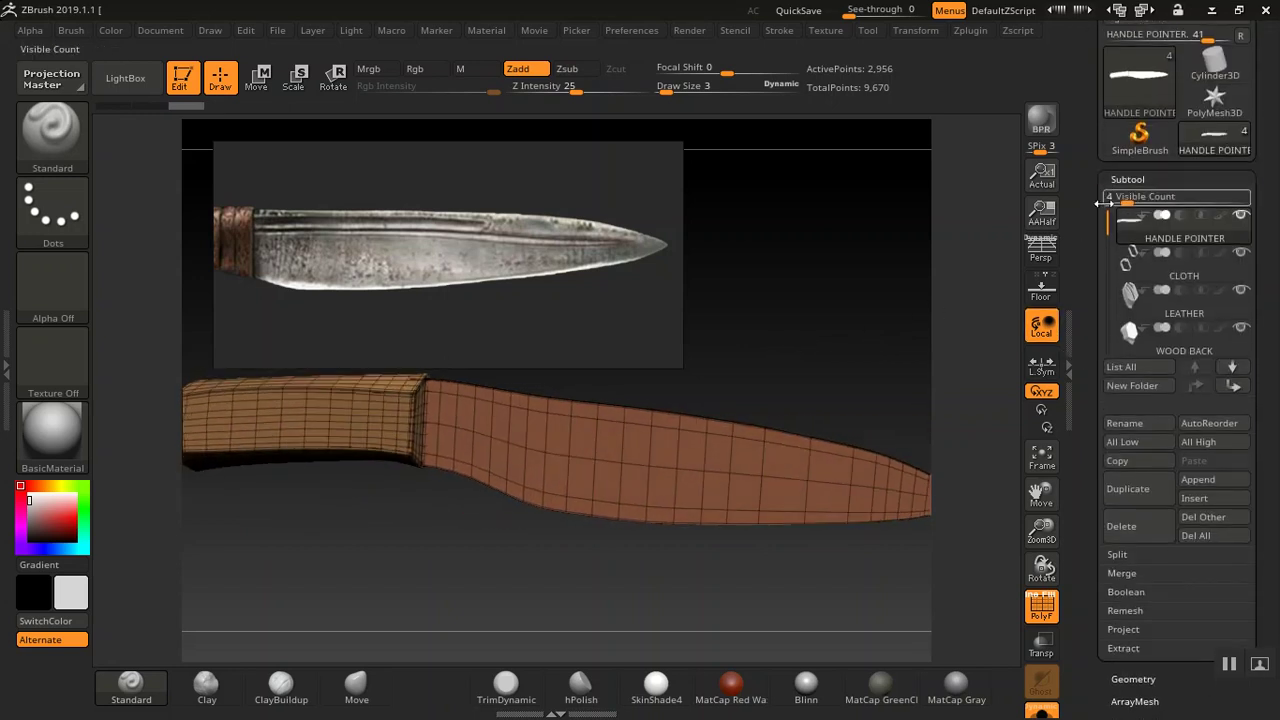
click(1104, 186)
scroll(1105, 190, down, 3)
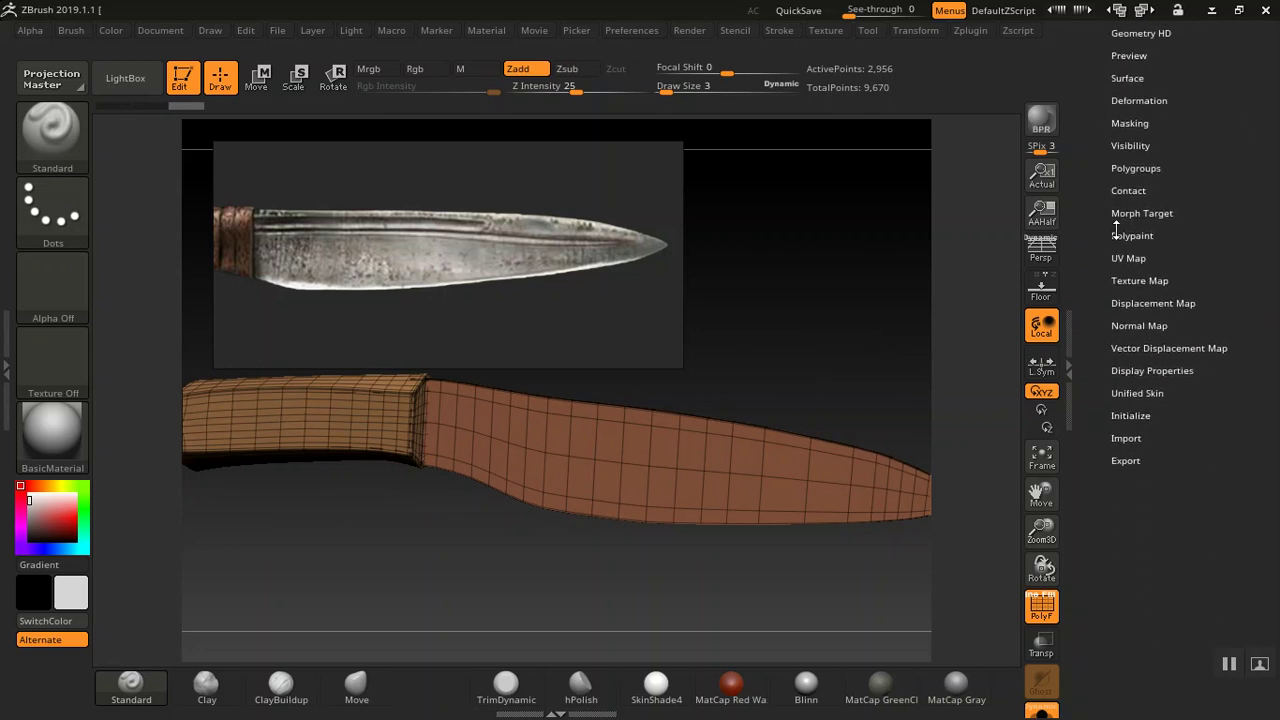
click(1120, 170)
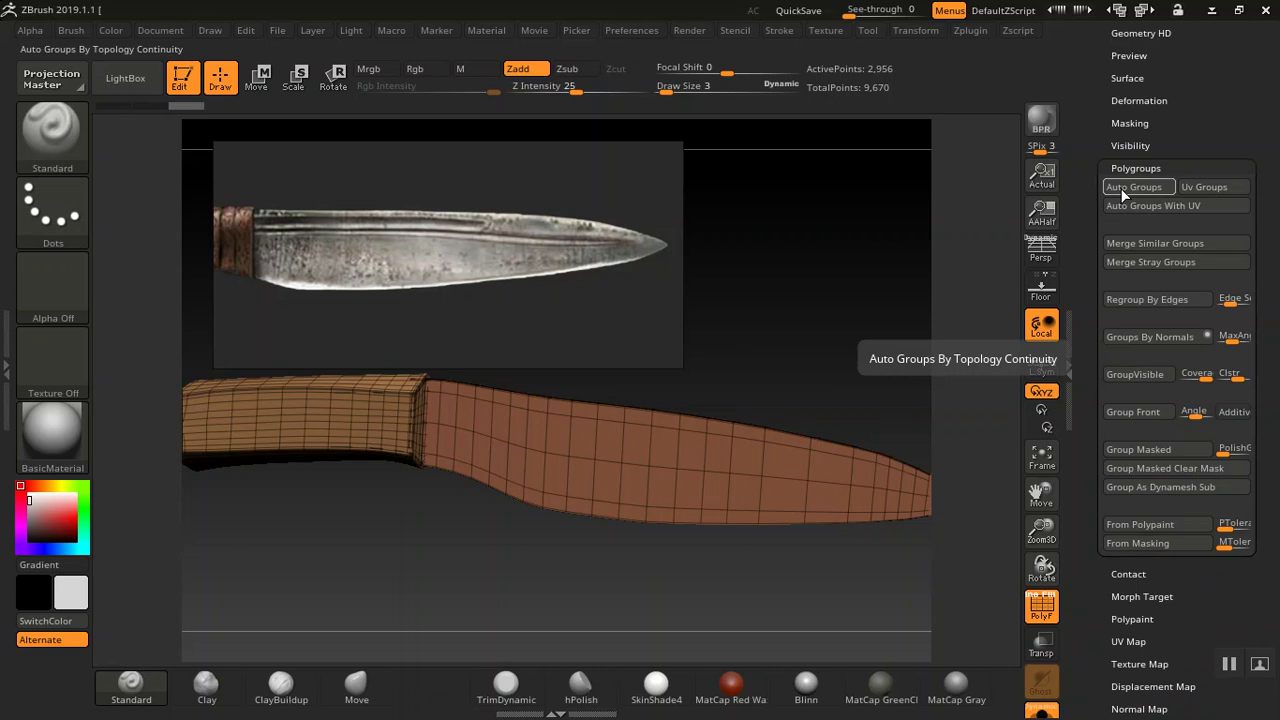
click(1122, 189)
drag(818, 353, 880, 345)
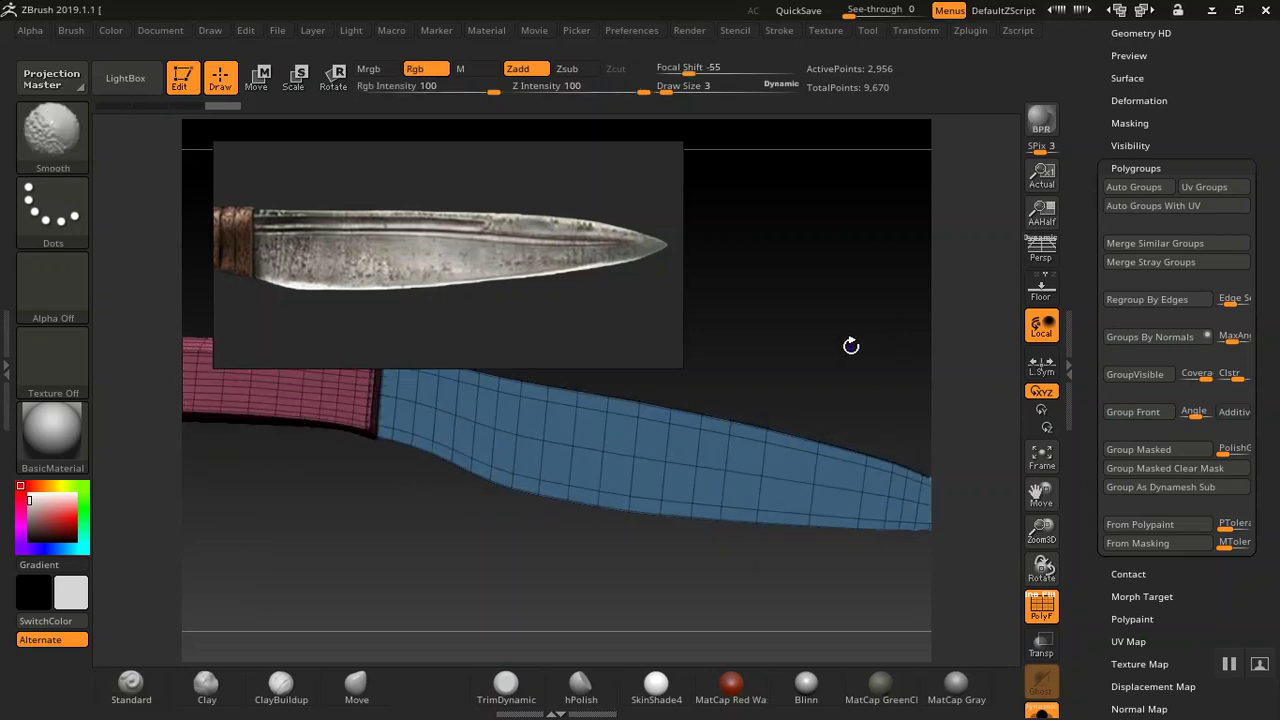
key(shift+f)
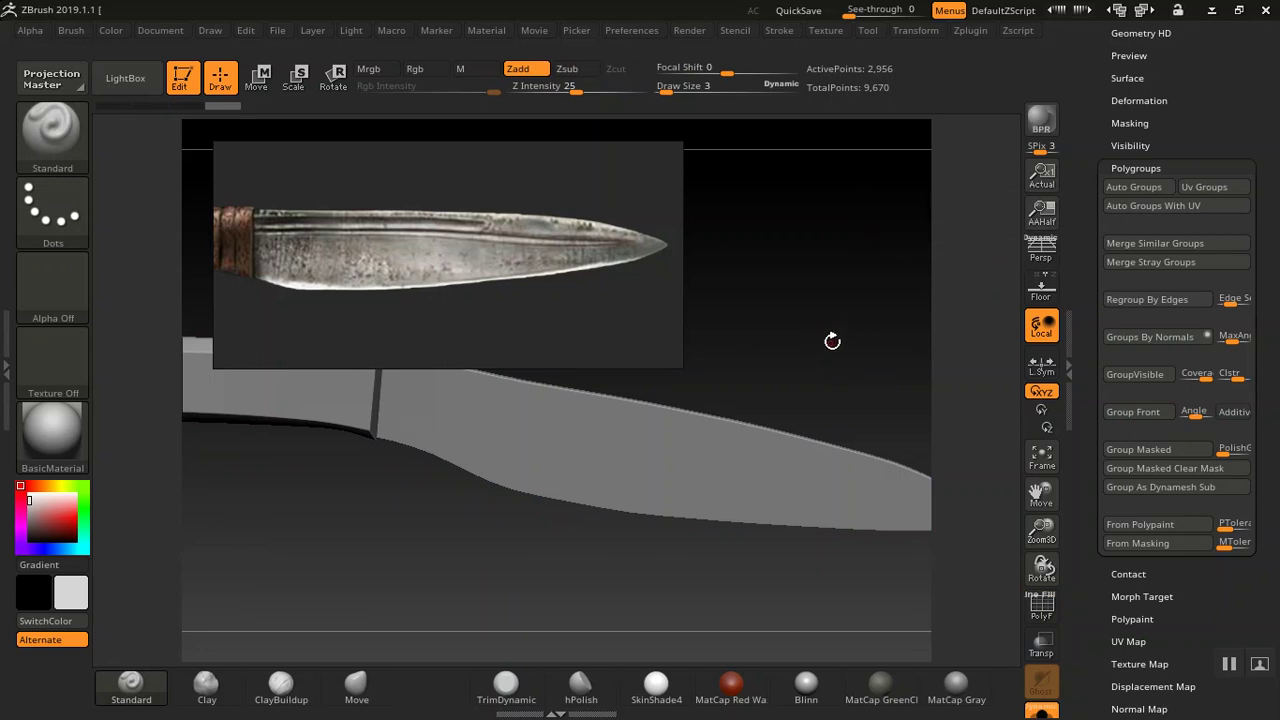
- Divide the HANDLE POINTER mesh three times to reach subdivision level 4, keeping smoothing on
drag(1097, 198, 1086, 330)
scroll(1086, 330, up, 2)
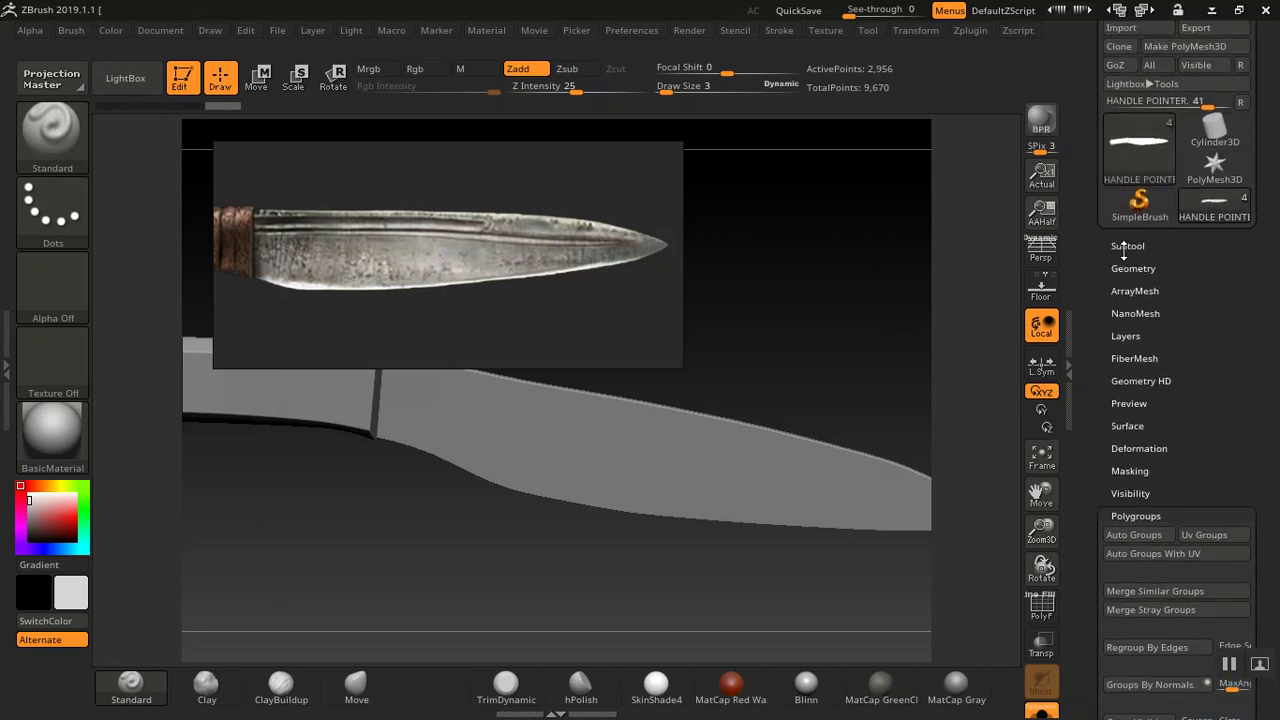
click(1122, 268)
scroll(1090, 228, down, 4)
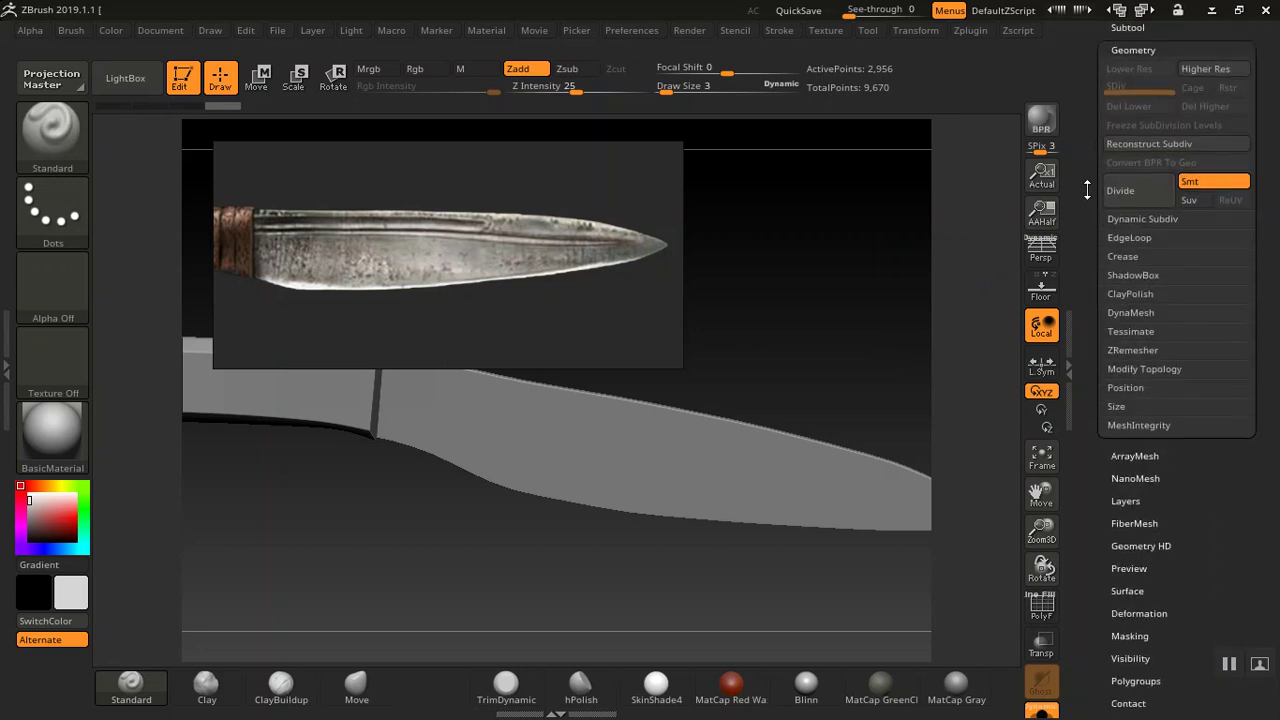
scroll(1110, 230, up, 1)
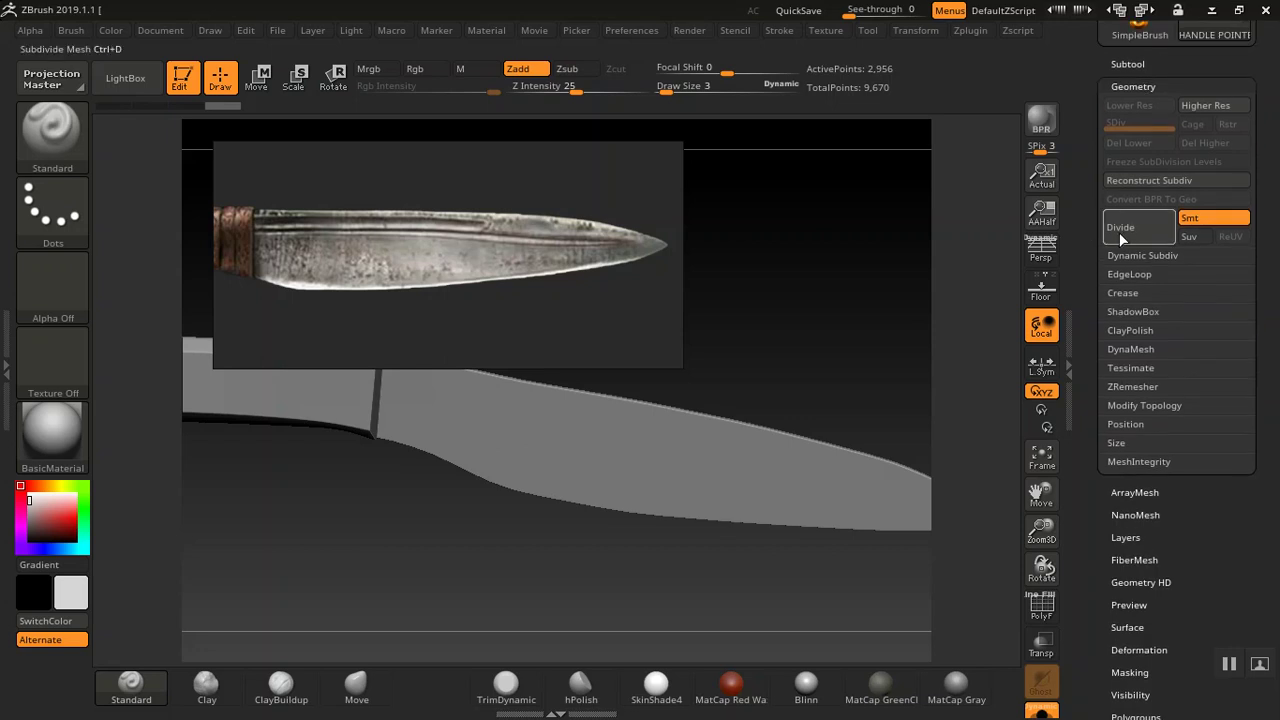
click(1124, 234)
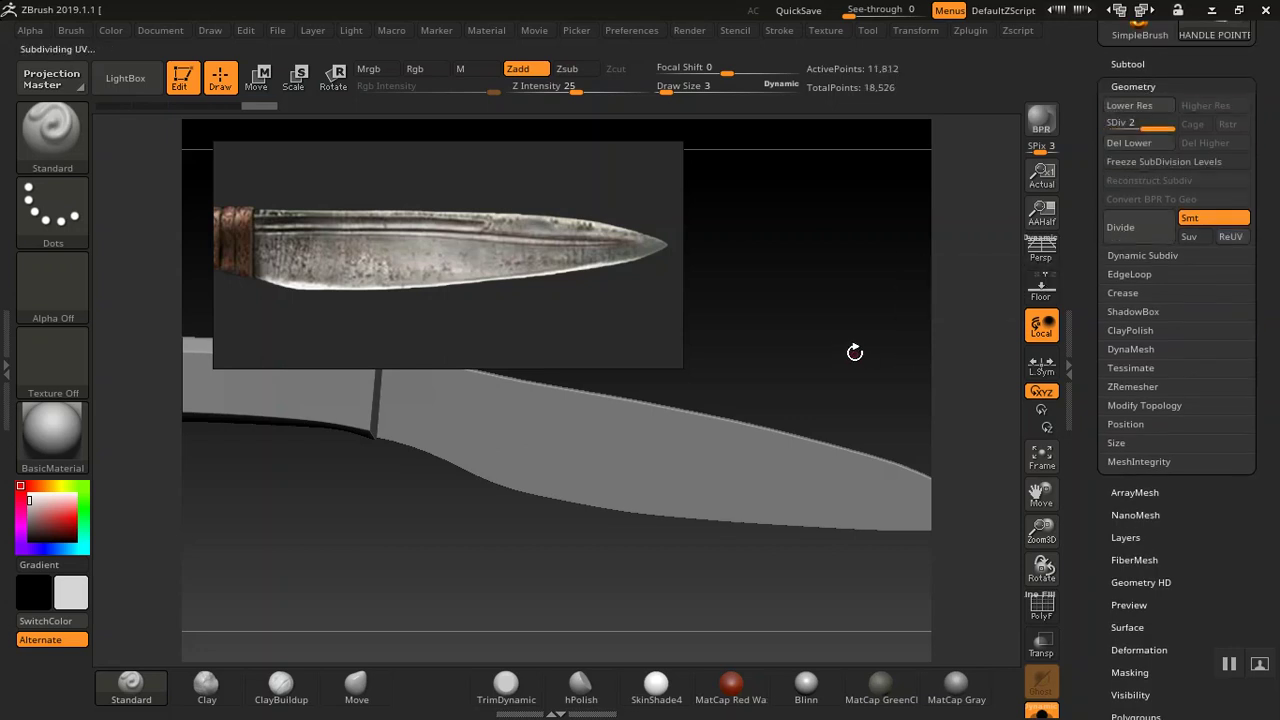
click(1120, 228)
click(1120, 230)
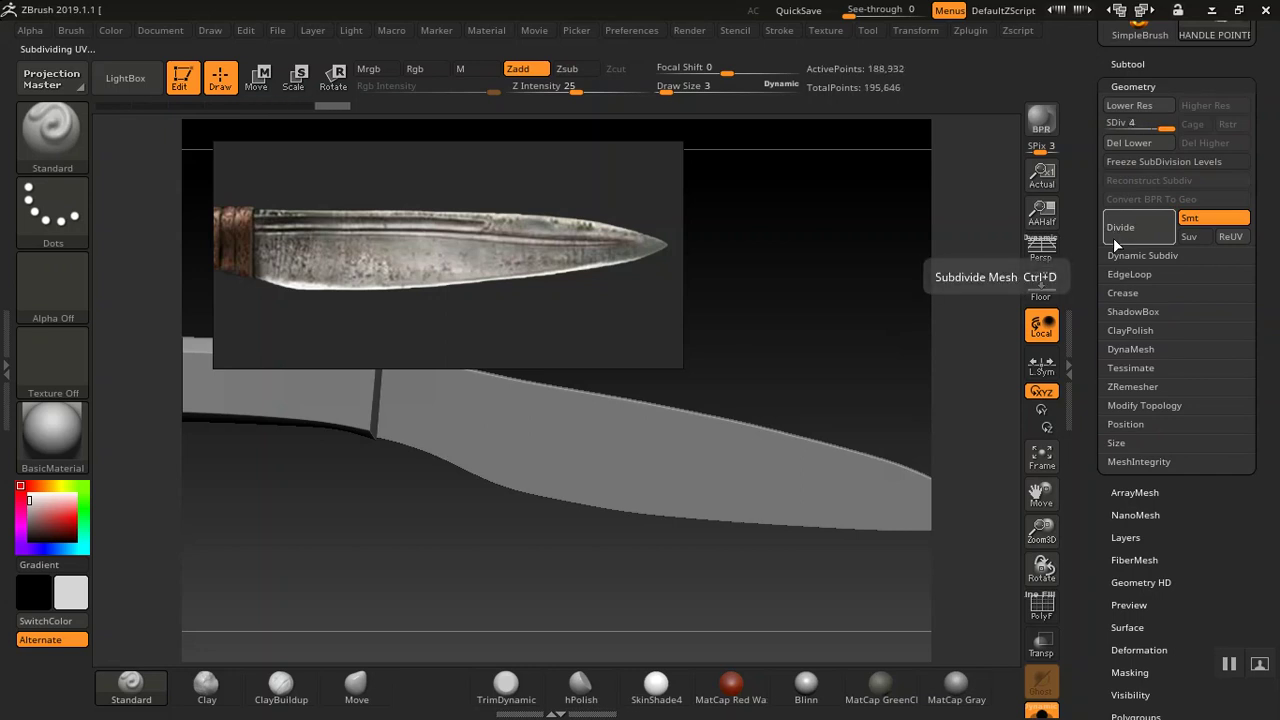
- Set the brush draw size to 18 and the main colour to white for sculpting the blade
drag(723, 380, 848, 350)
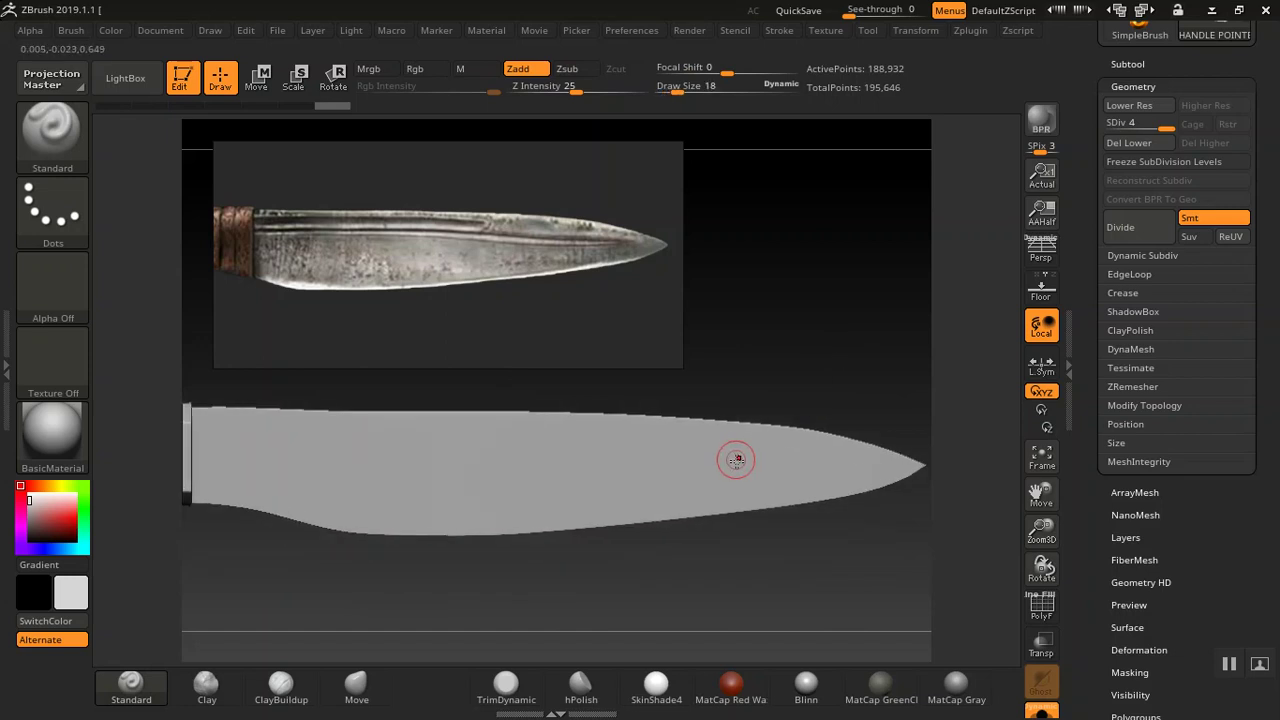
drag(761, 327, 677, 125)
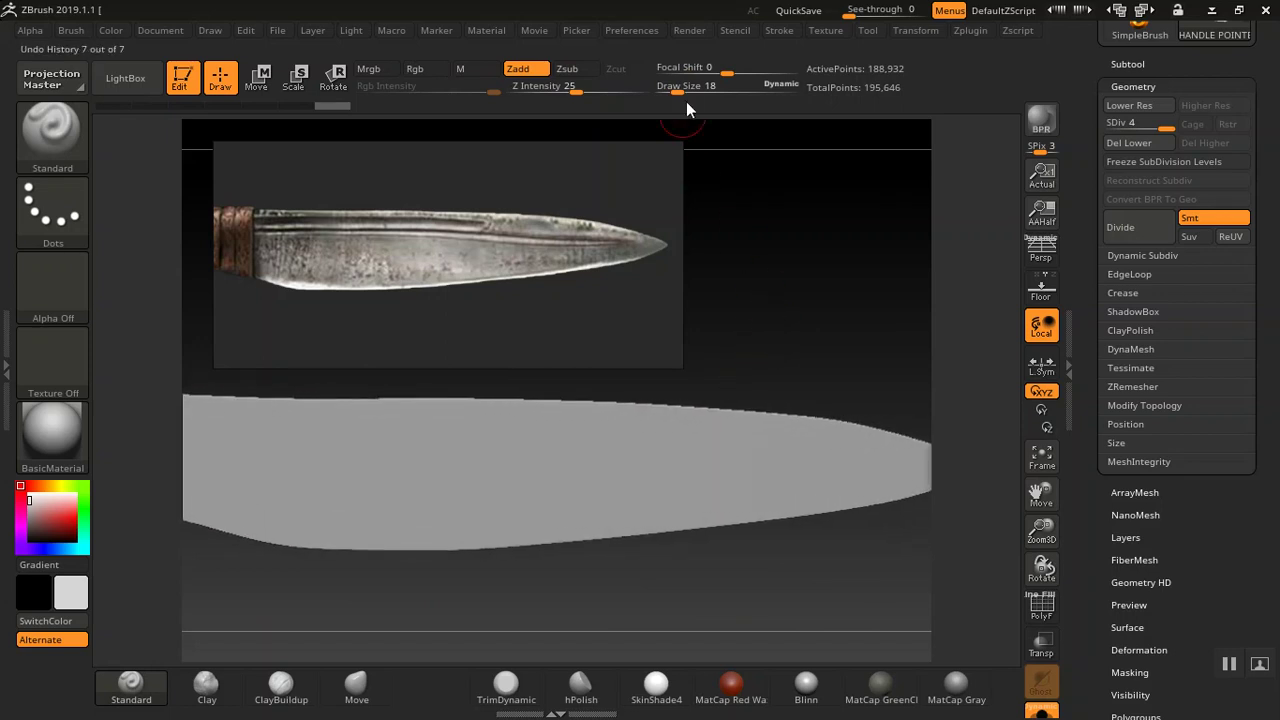
drag(830, 310, 741, 366)
drag(34, 512, 17, 491)
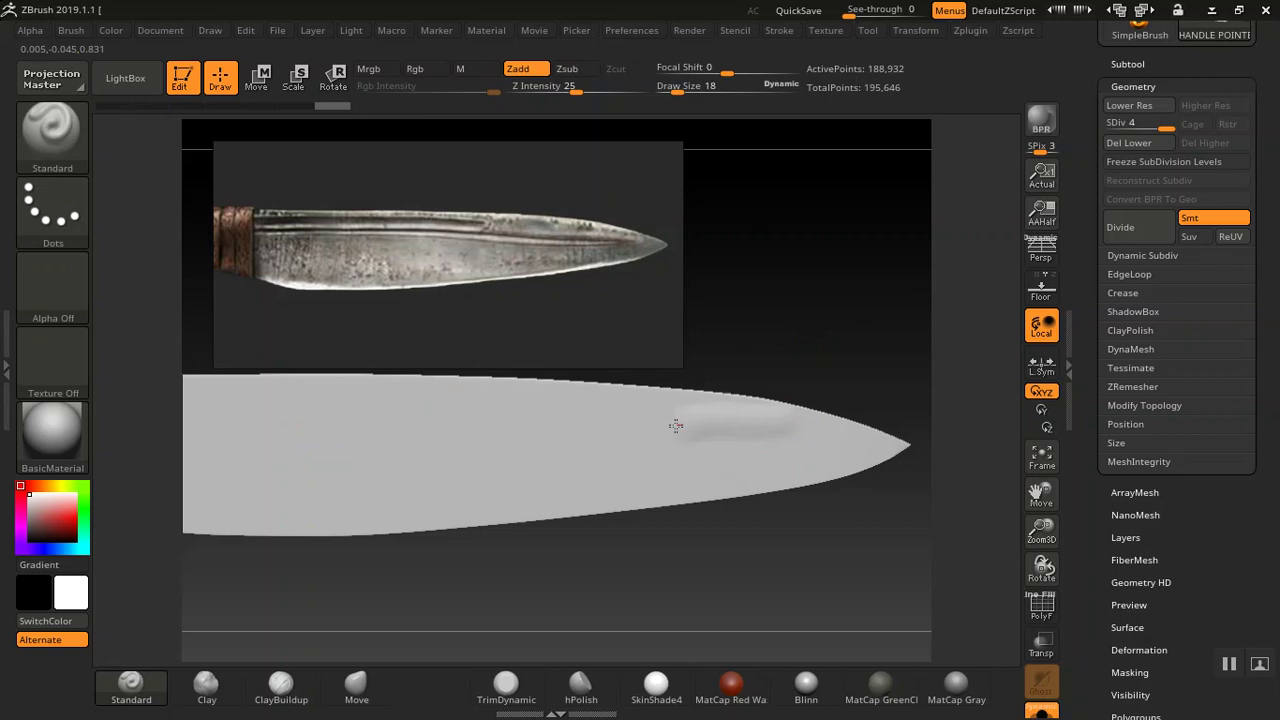
- Try a long Standard brush stroke along the blade from near the tip towards the handle, and undo it
drag(506, 427, 299, 451)
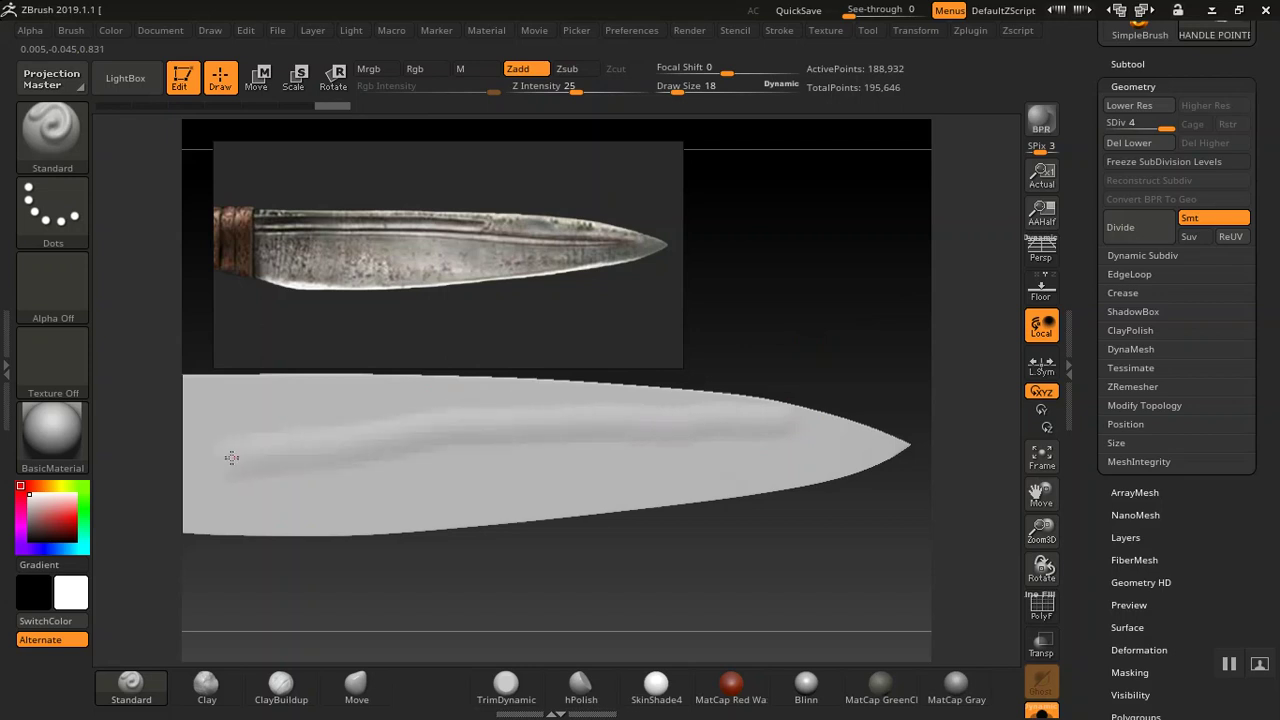
key(ctrl+z)
drag(790, 330, 808, 325)
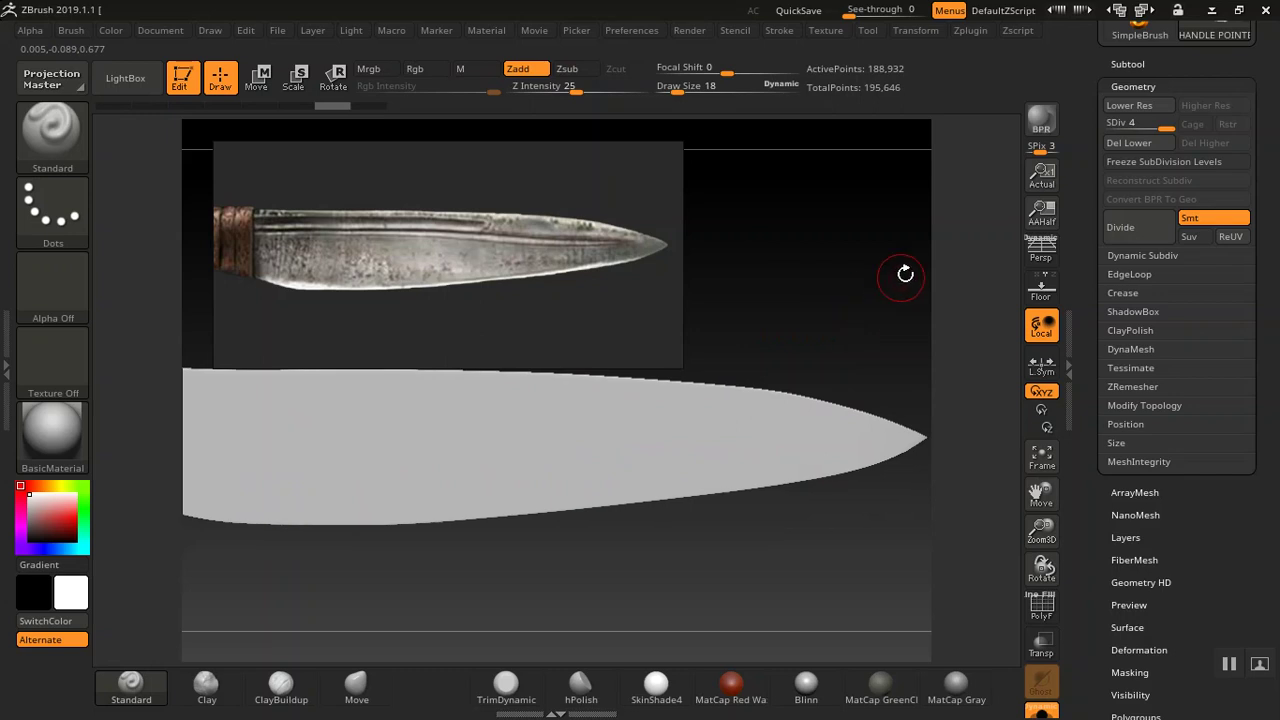
- Divide the mesh once more to subdivision level 5, testing it with a Standard brush stroke that is undone
click(1121, 228)
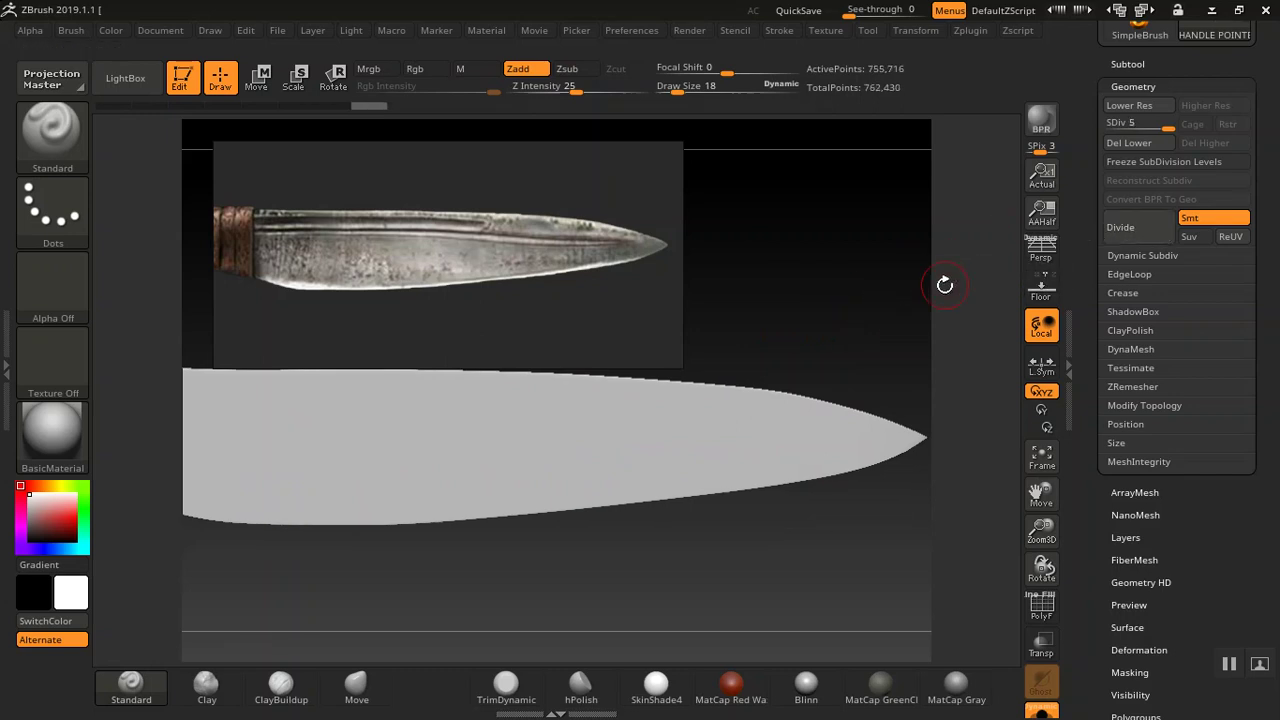
drag(794, 409, 286, 423)
key(ctrl+z)
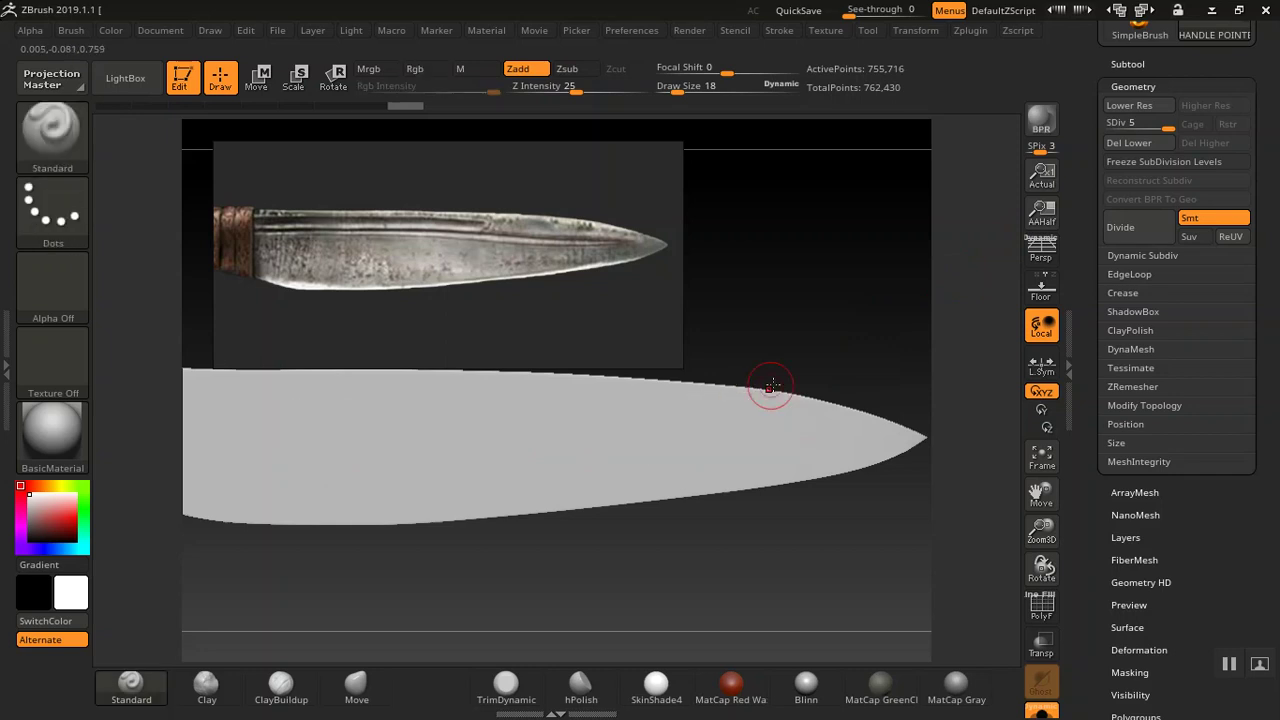
mouse_move(815, 315)
alt+mouse_down()
mouse_move(803, 320)
mouse_move(814, 314)
alt+mouse_up()
- Try short Clay brush strokes near the blade's tip and undo them
click(226, 690)
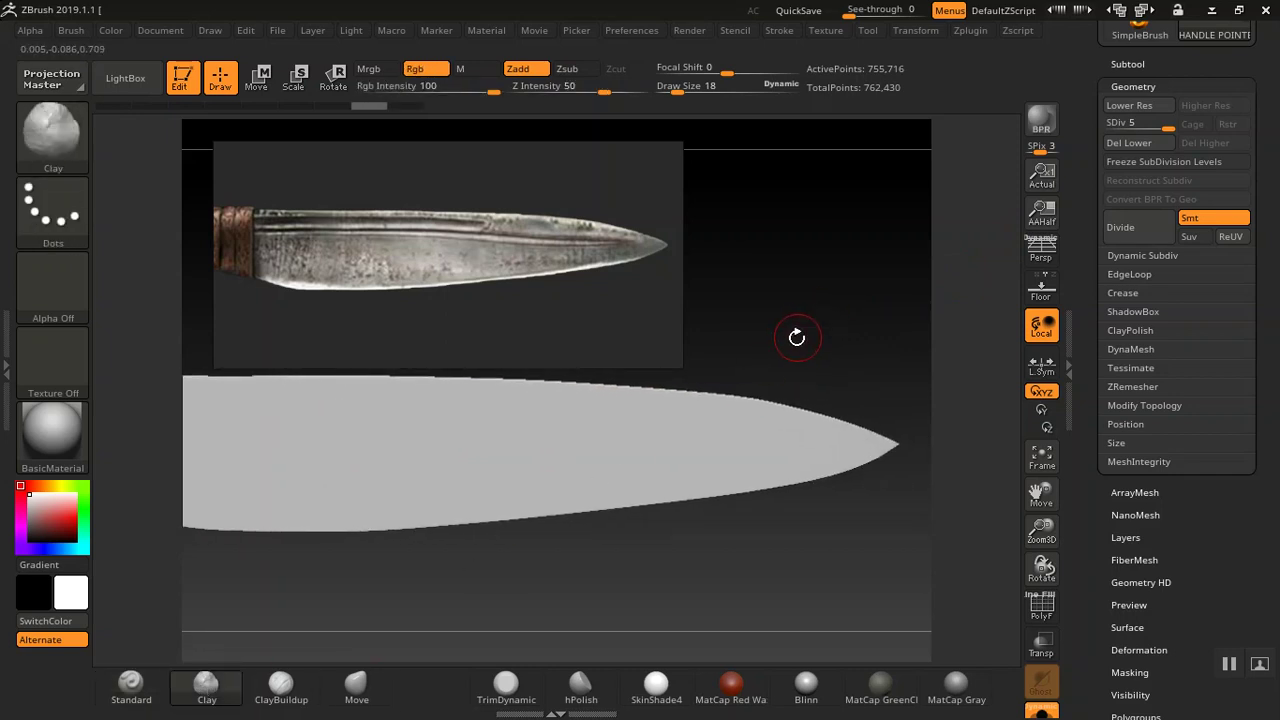
drag(787, 323, 800, 370)
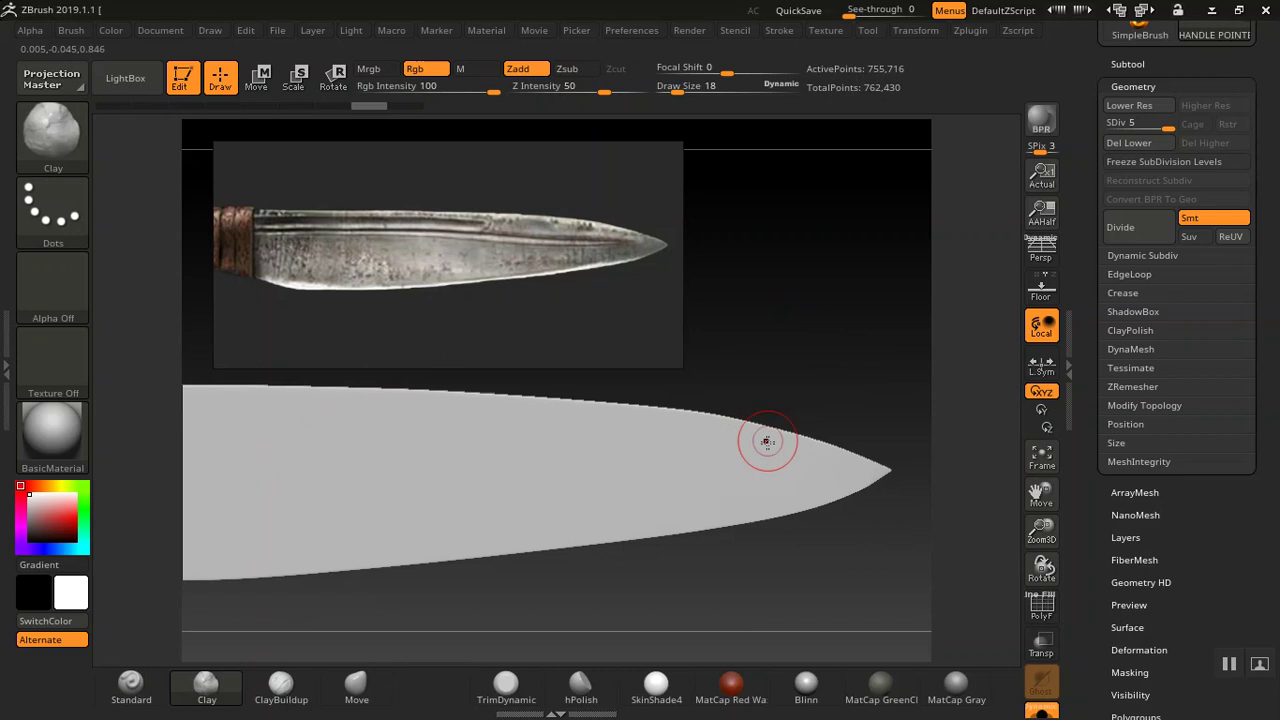
drag(808, 457, 790, 457)
key(ctrl+z)
drag(726, 442, 595, 452)
mouse_move(815, 355)
mouse_down()
mouse_move(838, 389)
mouse_move(800, 346)
mouse_up()
key(ctrl+z)
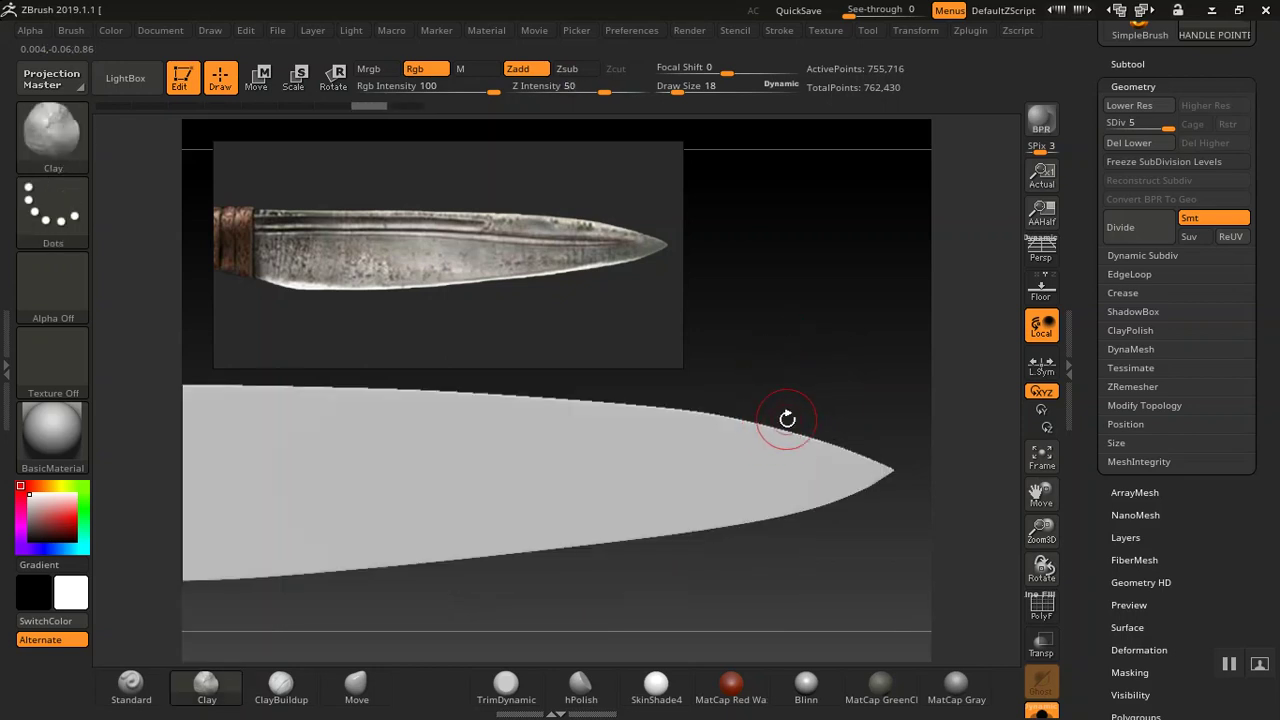
- Try longer Clay brush strokes across the upper part of the blade and undo them
drag(652, 441, 447, 447)
mouse_move(815, 329)
mouse_down()
mouse_move(849, 330)
mouse_move(885, 354)
mouse_move(803, 374)
mouse_move(797, 357)
mouse_move(780, 401)
mouse_up()
drag(788, 456, 719, 457)
mouse_move(772, 408)
mouse_down()
mouse_move(842, 318)
mouse_move(843, 226)
mouse_move(860, 271)
mouse_move(829, 343)
mouse_move(794, 377)
mouse_up()
key(ctrl)
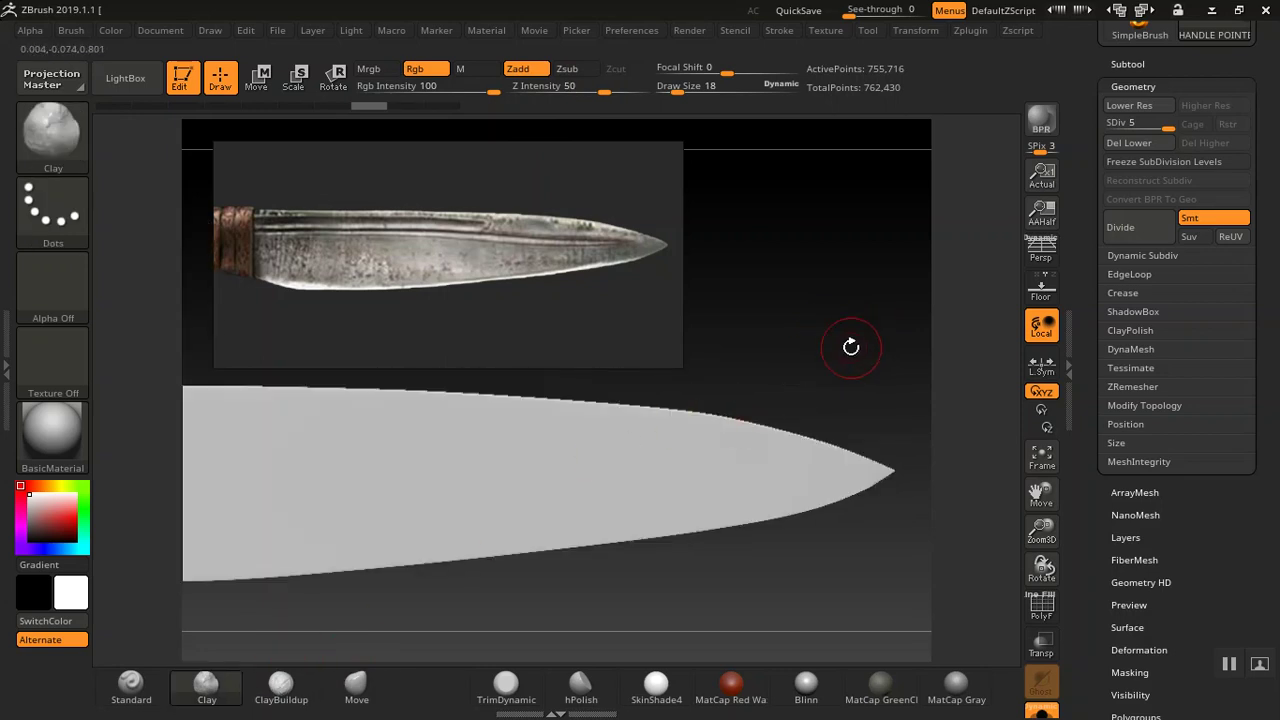
- Try a raised Clay brush patch in the middle of the blade and undo it
mouse_move(500, 472)
mouse_down()
mouse_move(531, 451)
mouse_move(586, 486)
mouse_move(511, 476)
mouse_move(414, 491)
mouse_move(560, 474)
mouse_up()
mouse_move(806, 308)
mouse_down()
mouse_move(852, 300)
mouse_move(787, 343)
mouse_up()
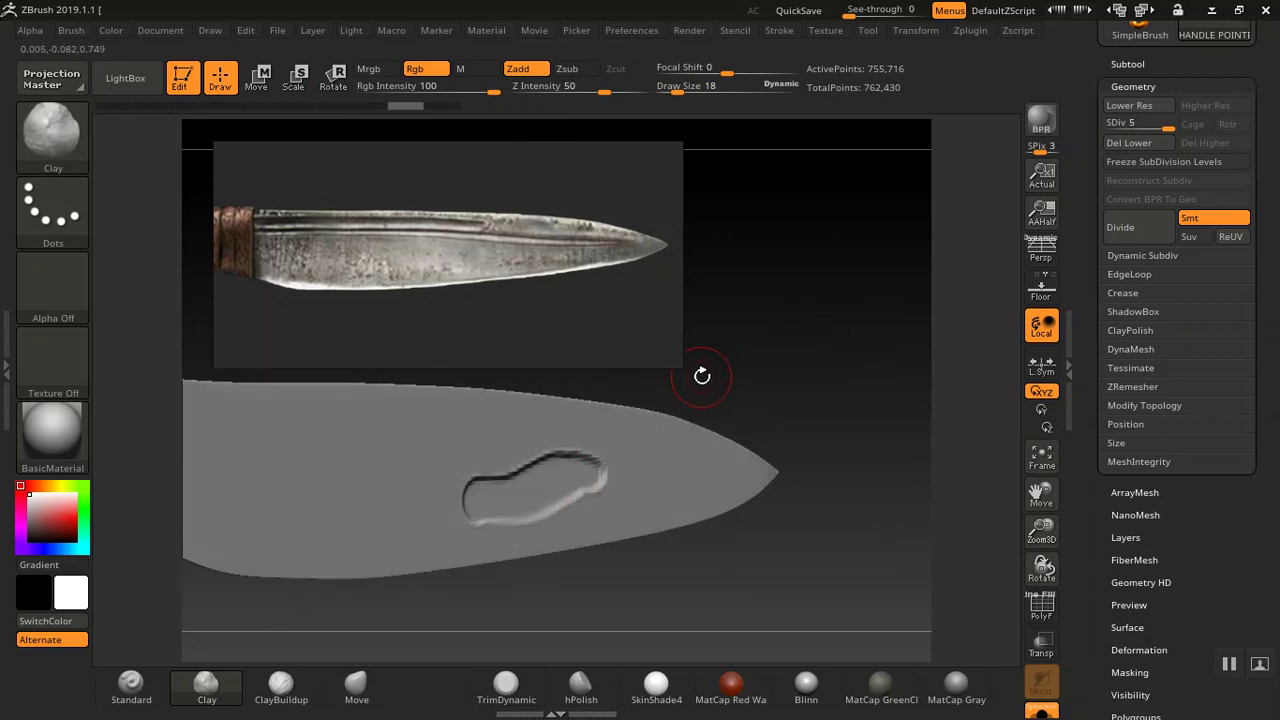
key(ctrl+z)
drag(801, 357, 770, 382)
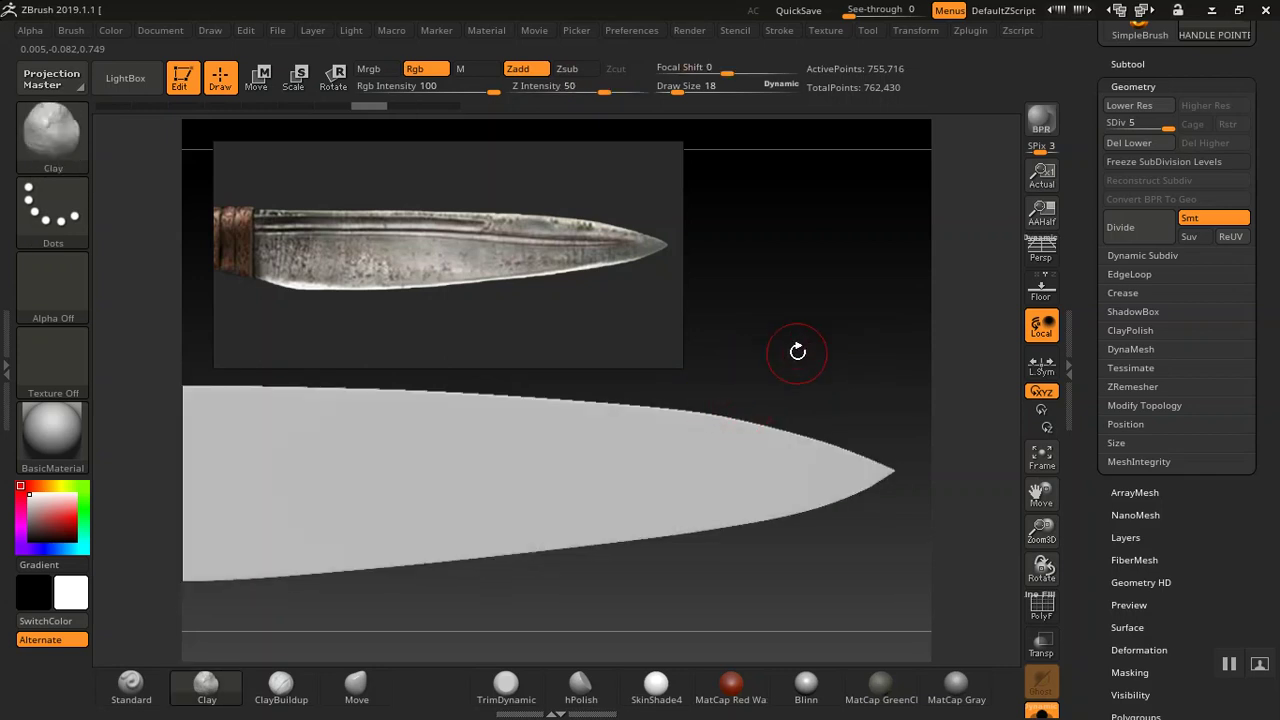
- Try a diagonal ClayBuildup brush stroke across the middle of the blade and undo it
click(275, 690)
drag(706, 446, 626, 460)
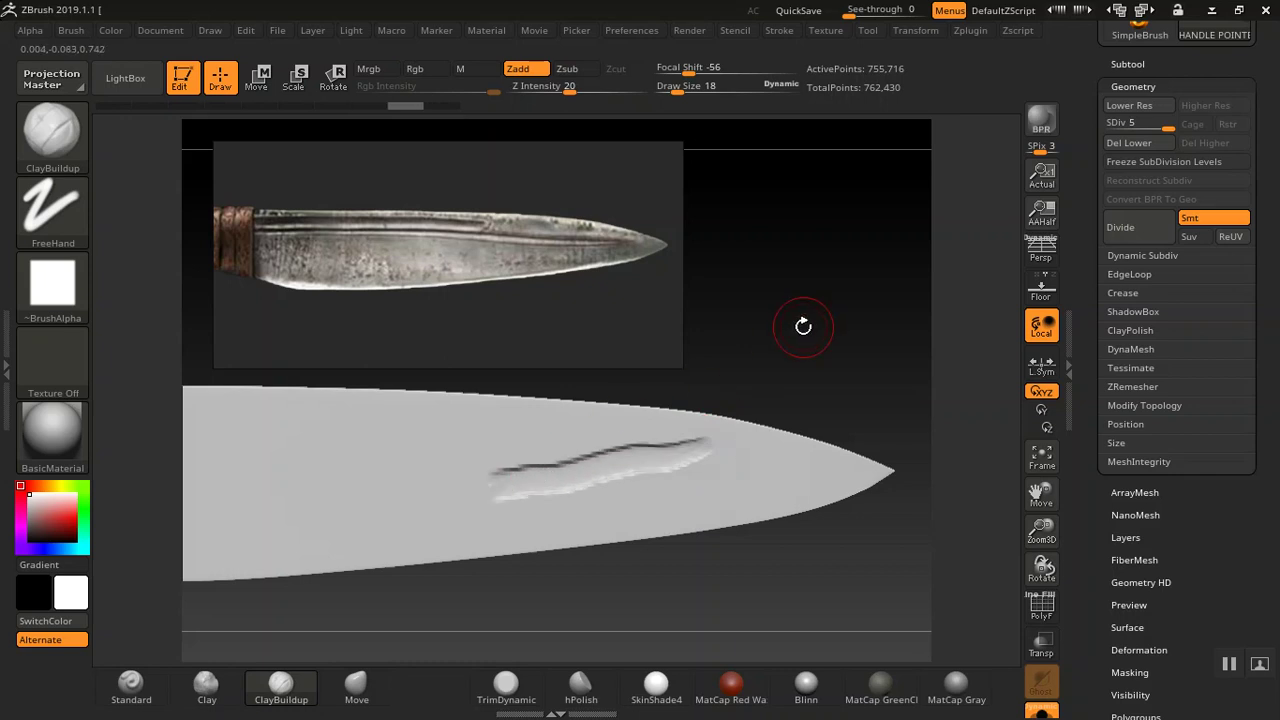
key(ctrl+z)
key(ctrl+z)
key(ctrl+z)
key(ctrl+z)
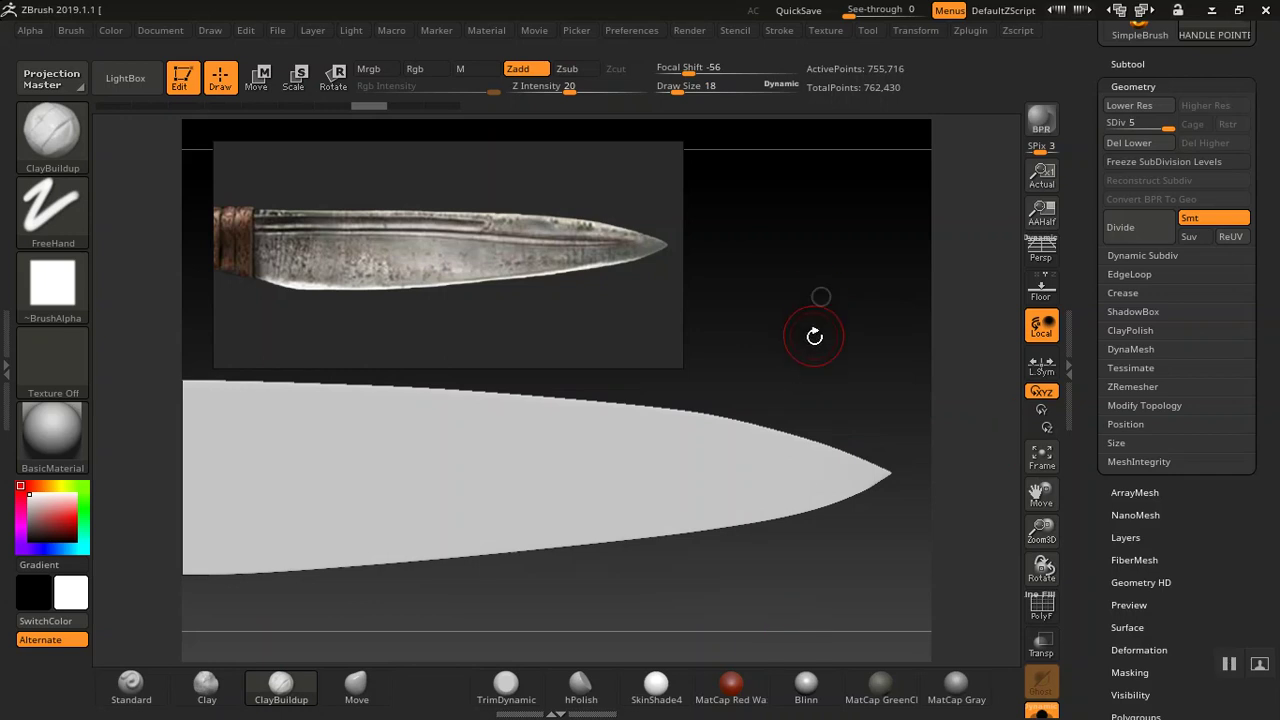
key(ctrl+z)
key(ctrl+z)
key(ctrl+z)
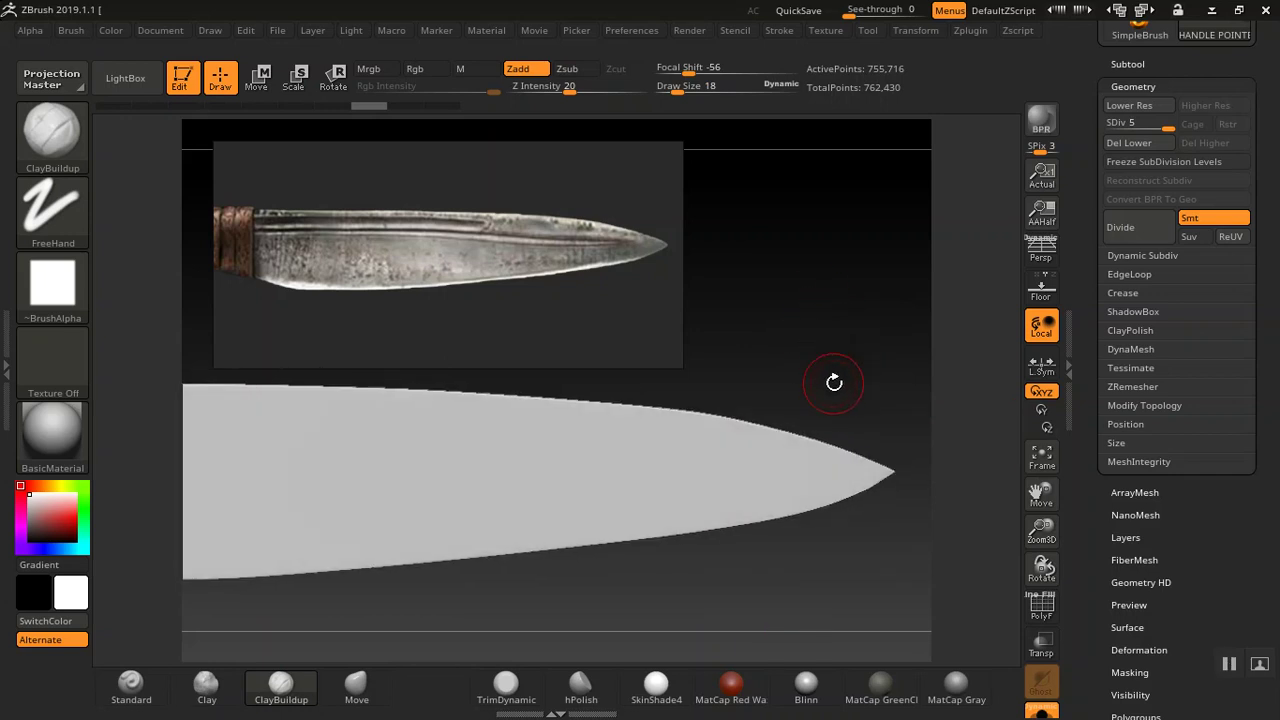
key(ctrl)
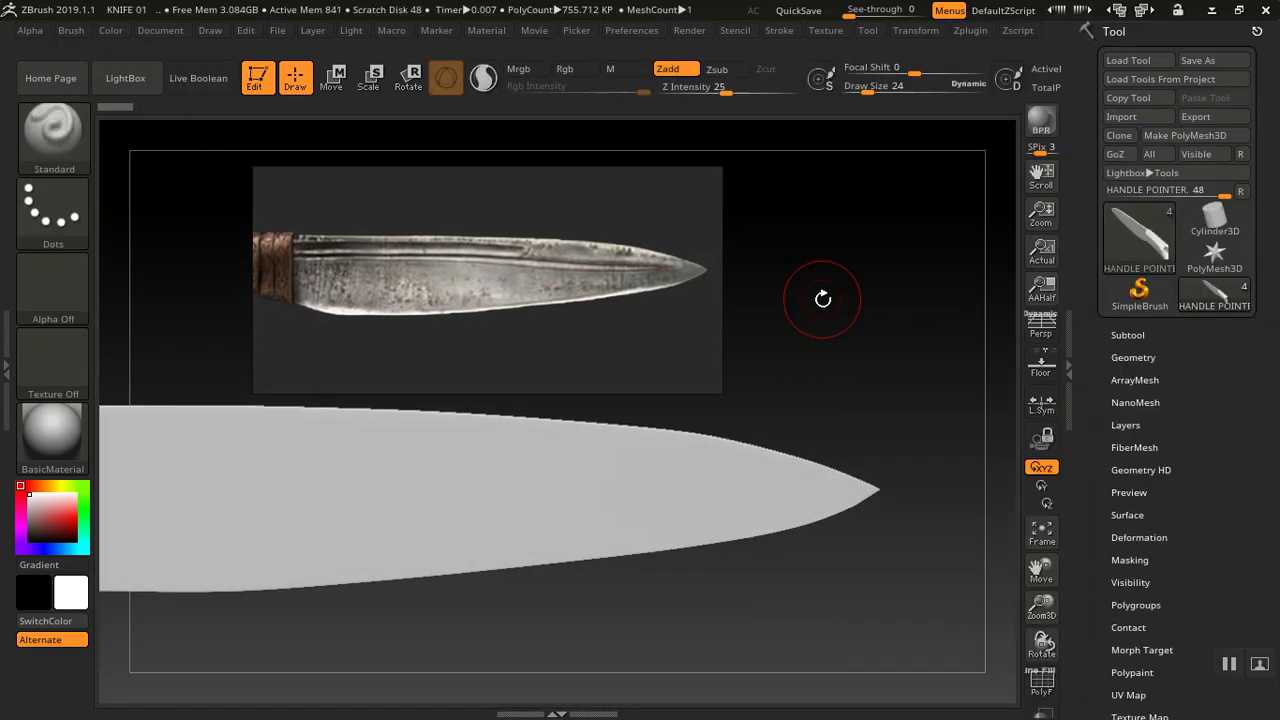
- Cycle through the user interface layouts until the custom layout with the quick brush shelf is loaded
mouse_move(810, 340)
mouse_down()
mouse_move(826, 329)
mouse_move(749, 449)
mouse_move(896, 400)
mouse_move(792, 465)
mouse_move(779, 496)
mouse_move(785, 455)
mouse_move(737, 447)
mouse_move(809, 383)
mouse_move(811, 354)
mouse_move(845, 348)
mouse_move(837, 340)
mouse_up()
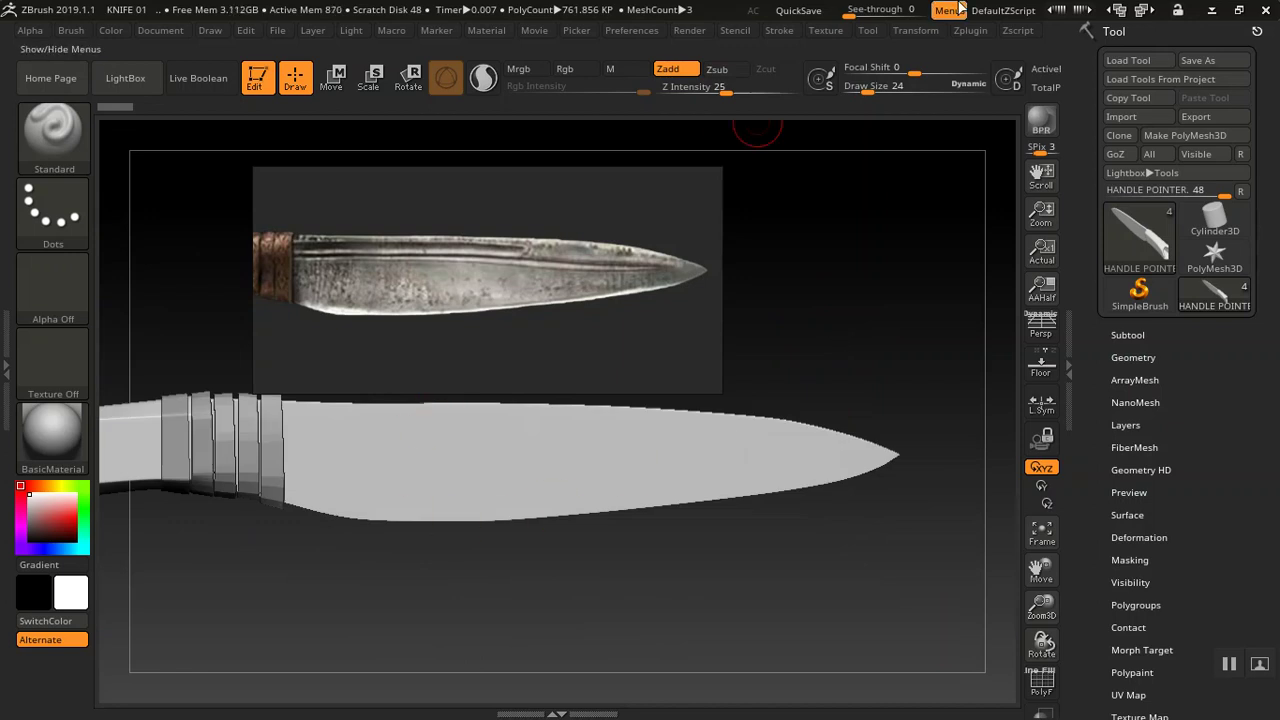
click(1145, 12)
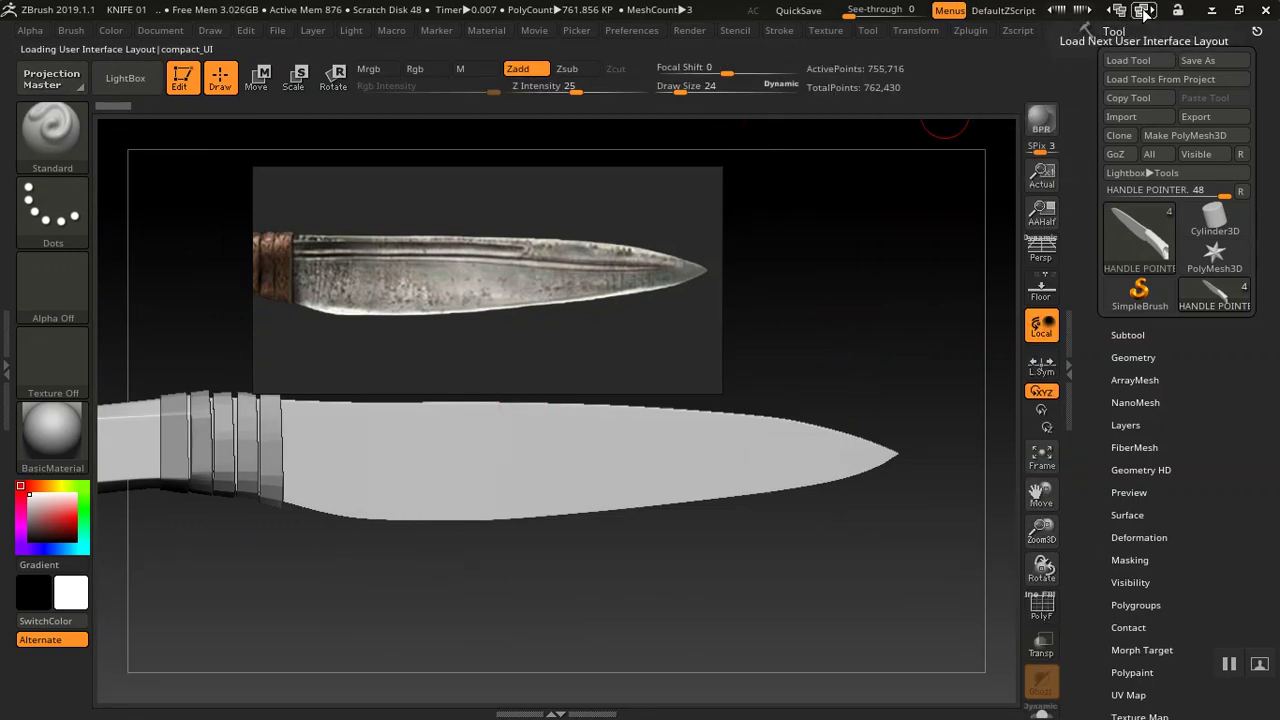
click(1155, 10)
- Try a Standard brush stroke along the middle of the blade and undo it
drag(545, 566, 478, 523)
drag(703, 476, 900, 358)
drag(812, 443, 505, 478)
mouse_move(883, 347)
mouse_down()
mouse_move(797, 409)
mouse_move(816, 386)
mouse_move(903, 357)
mouse_move(823, 414)
mouse_move(903, 356)
mouse_up()
key(ctrl)
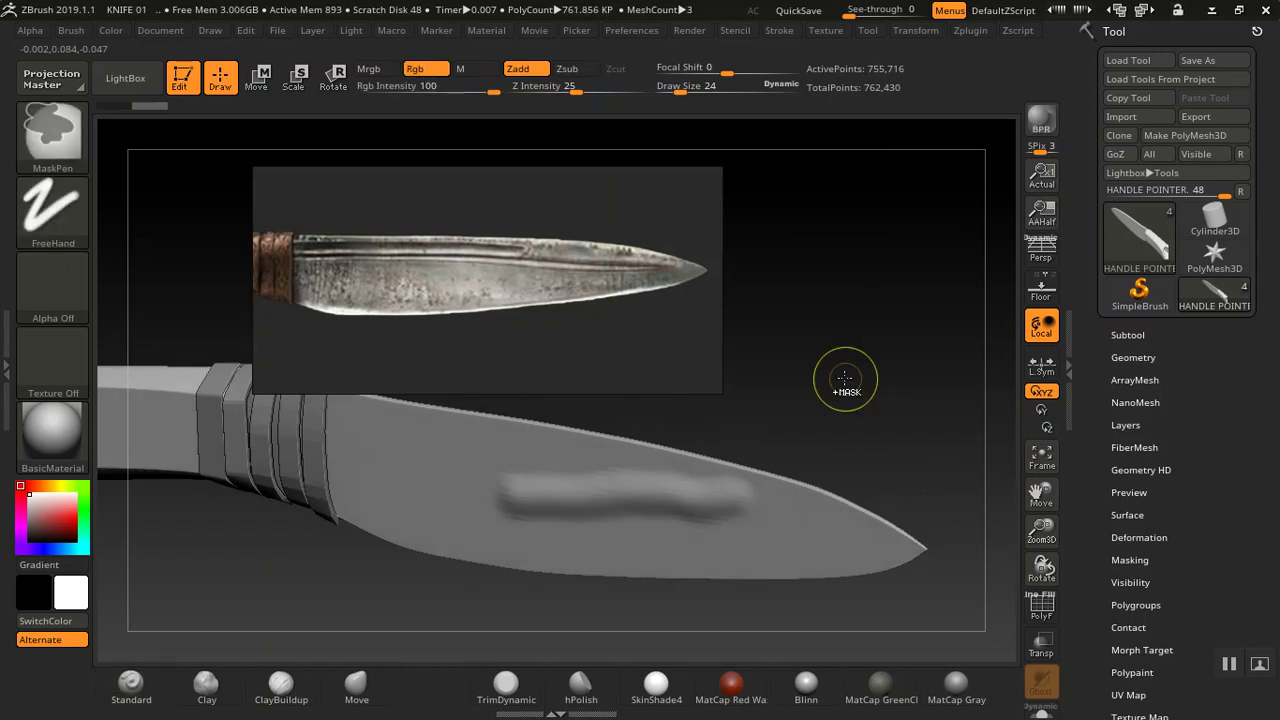
key(ctrl+z)
- Try a broad, faint Standard brush patch between the middle of the blade and its tip
mouse_move(823, 398)
alt+mouse_down()
mouse_move(861, 355)
mouse_move(757, 403)
mouse_move(843, 389)
alt+mouse_up()
drag(753, 449, 807, 453)
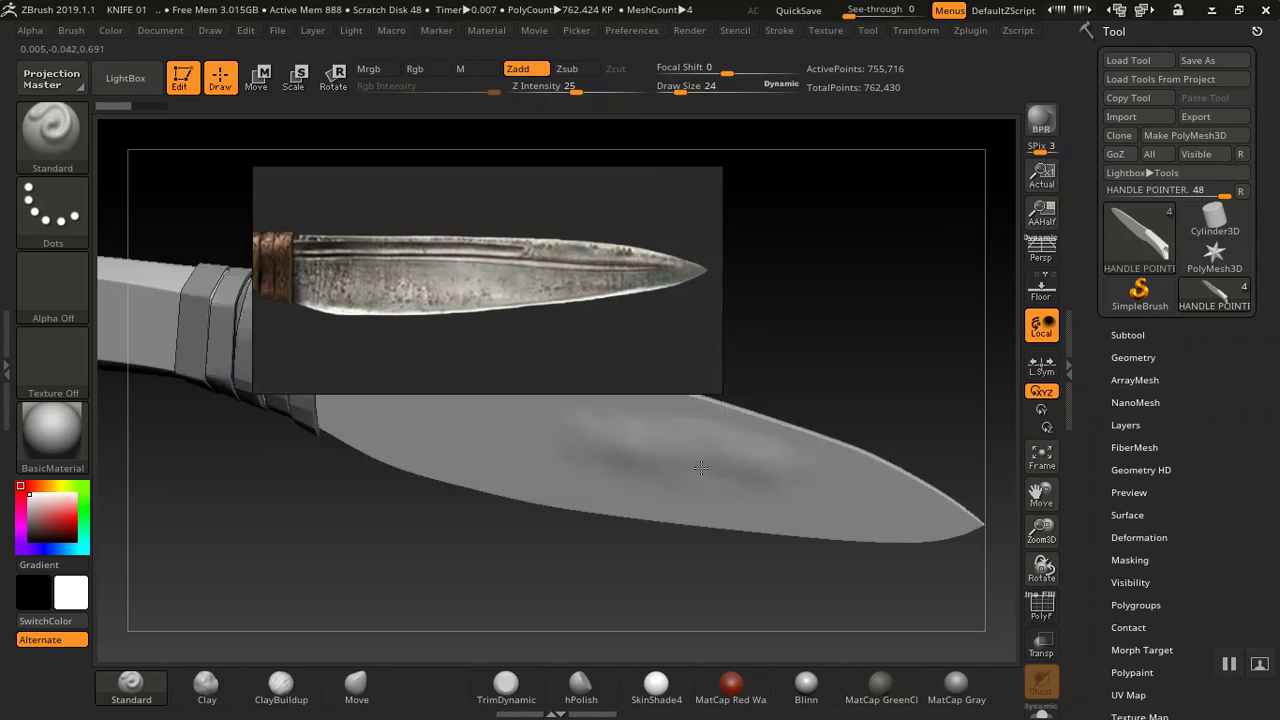
drag(866, 346, 808, 305)
alt+drag(867, 381, 771, 340)
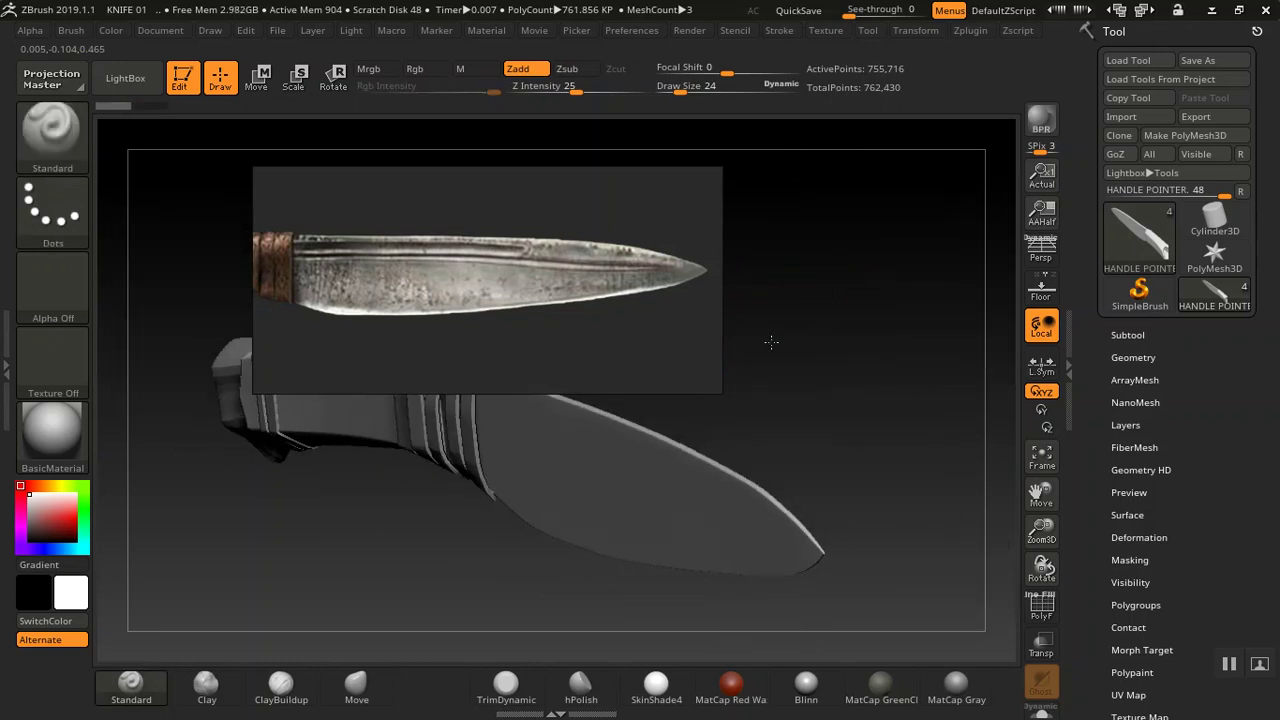
- Try a Clay brush patch on the blade's face near the tip and undo it
click(205, 700)
mouse_move(829, 386)
mouse_down()
mouse_move(773, 269)
mouse_move(826, 243)
mouse_move(594, 506)
mouse_move(771, 514)
mouse_move(680, 500)
mouse_move(490, 508)
mouse_move(829, 391)
mouse_move(748, 432)
mouse_up()
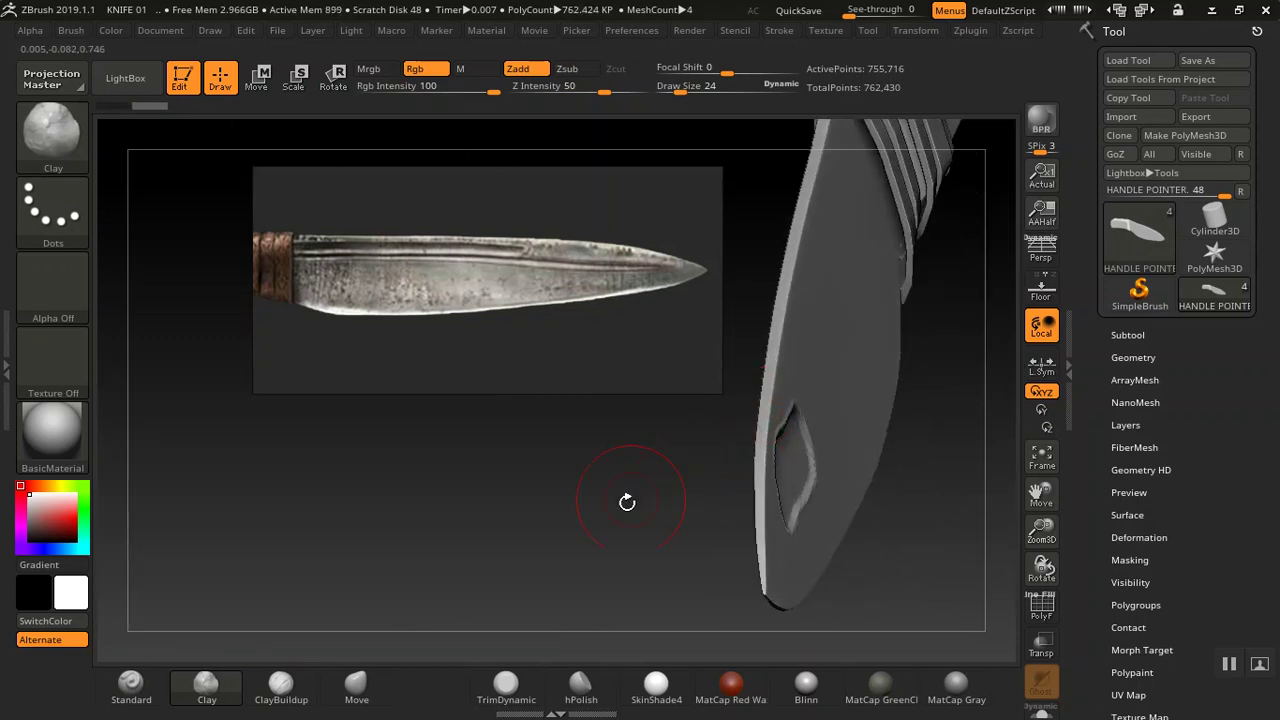
key(ctrl+z)
- Try a short ClayBuildup brush patch on the blade's face near the tip and undo it
click(306, 686)
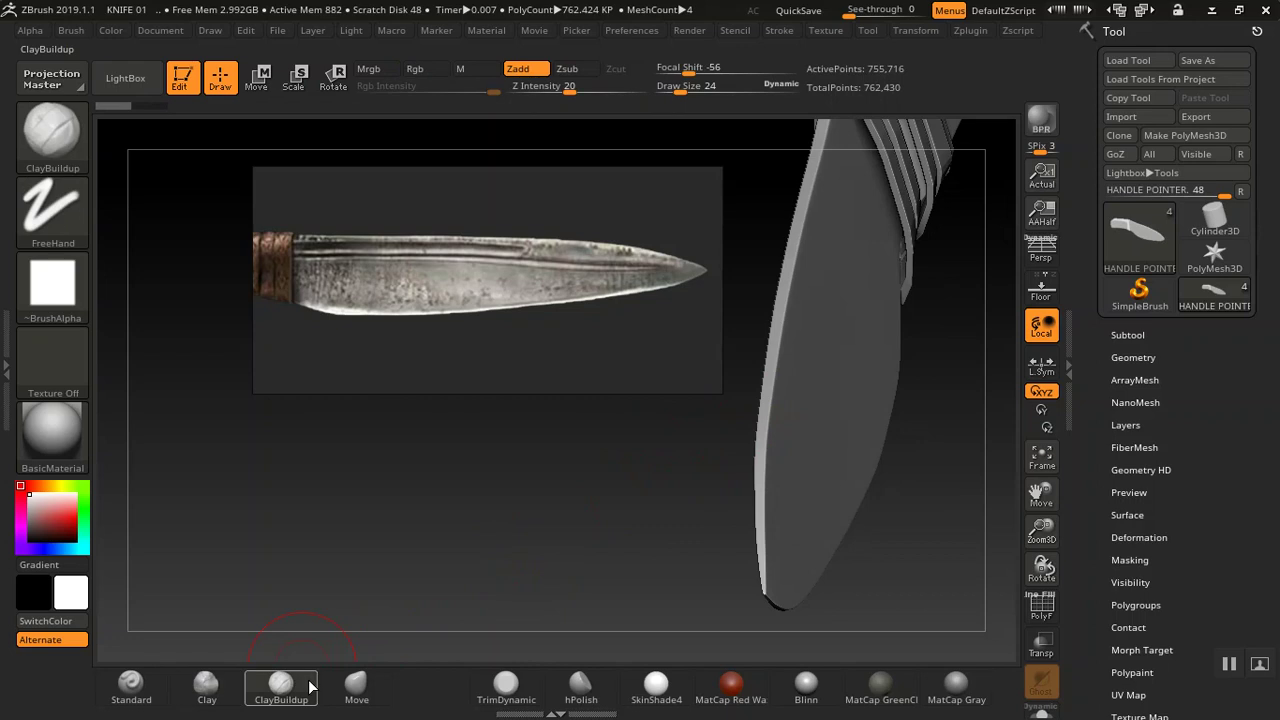
drag(656, 481, 623, 491)
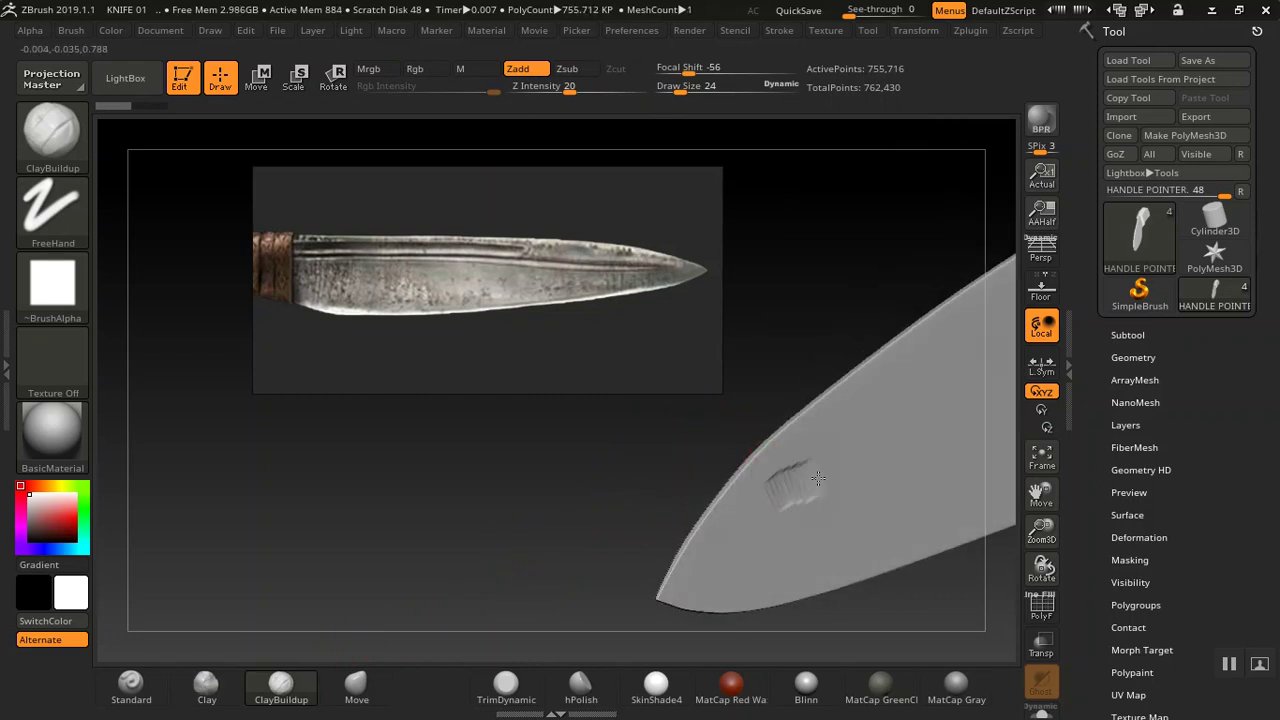
drag(890, 440, 911, 422)
drag(526, 534, 614, 517)
key(ctrl+z)
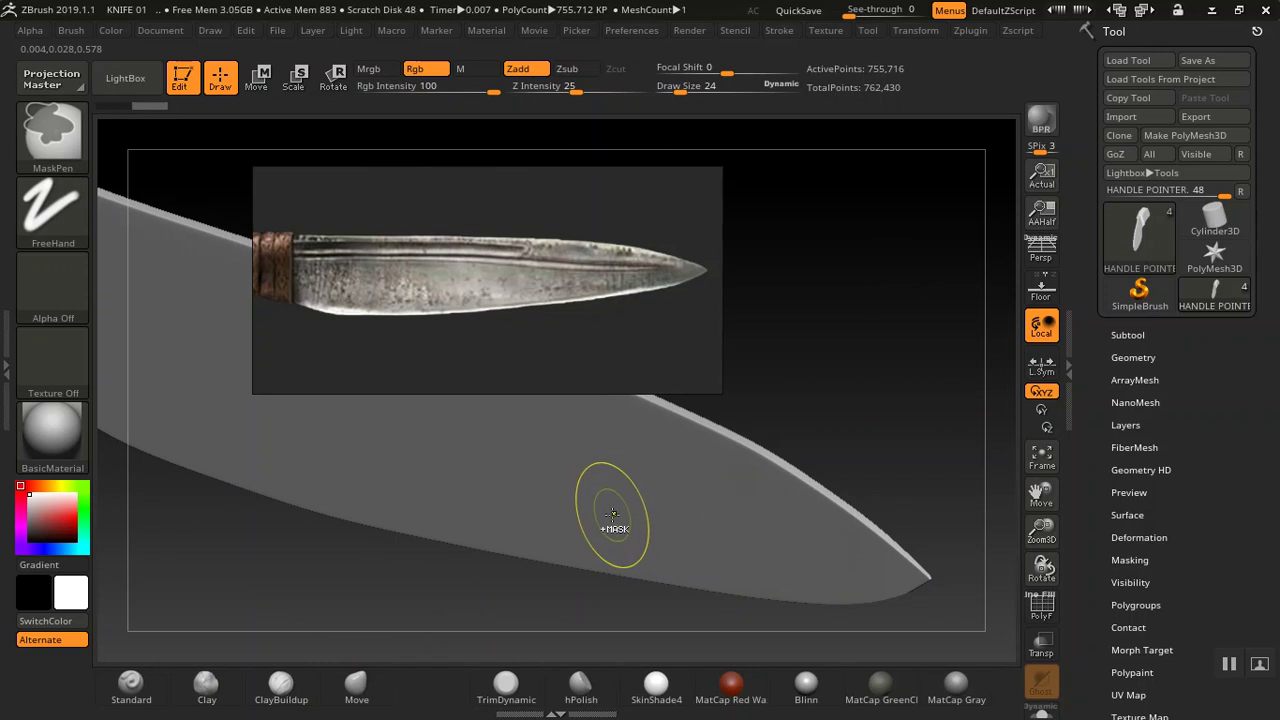
mouse_move(861, 402)
mouse_down()
mouse_move(799, 349)
mouse_move(829, 380)
mouse_move(869, 366)
mouse_move(738, 348)
mouse_up()
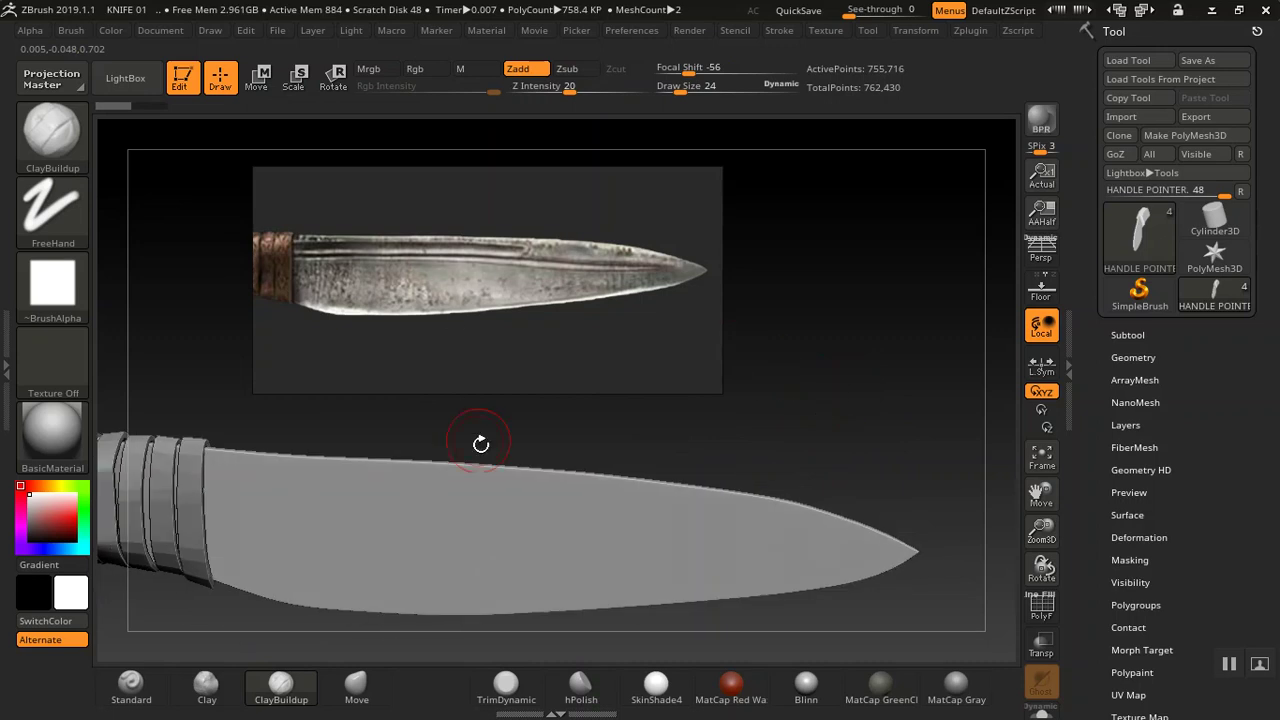
- Isolate the blade by hiding the handle section that belongs to the same subtool
key(ctrl)
key(ctrl)
key(ctrl)
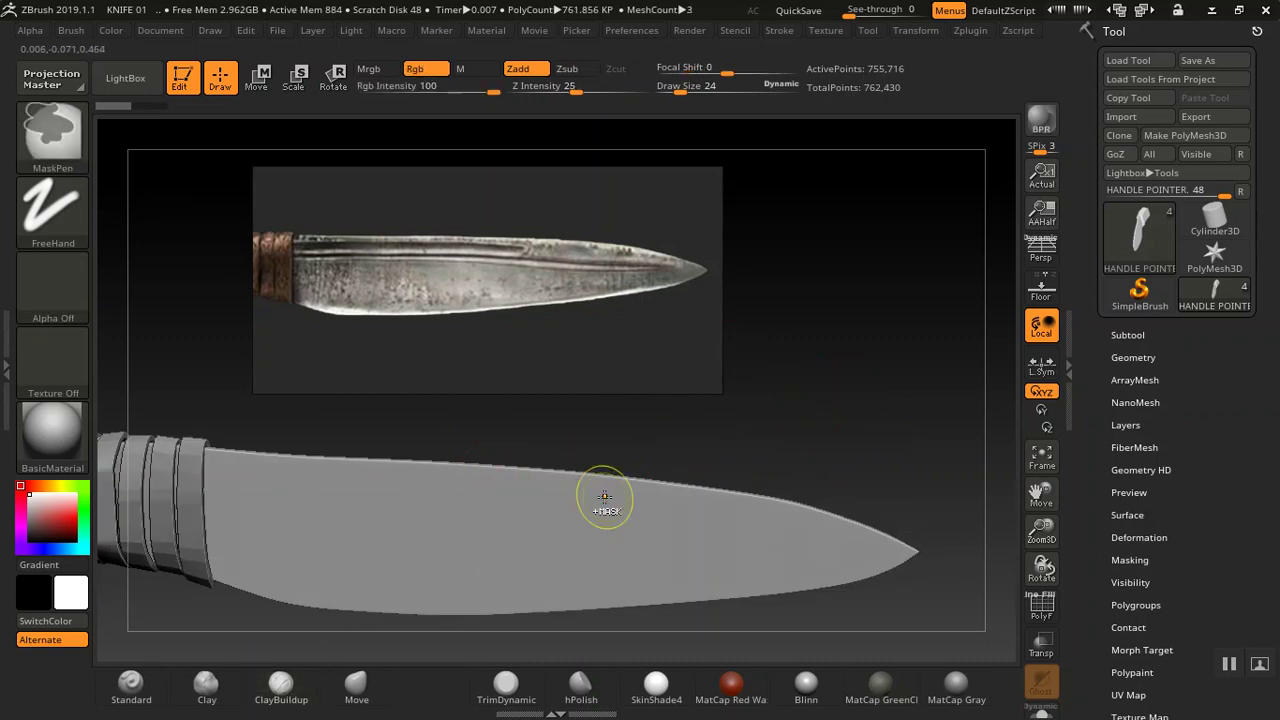
key(ctrl+shift)
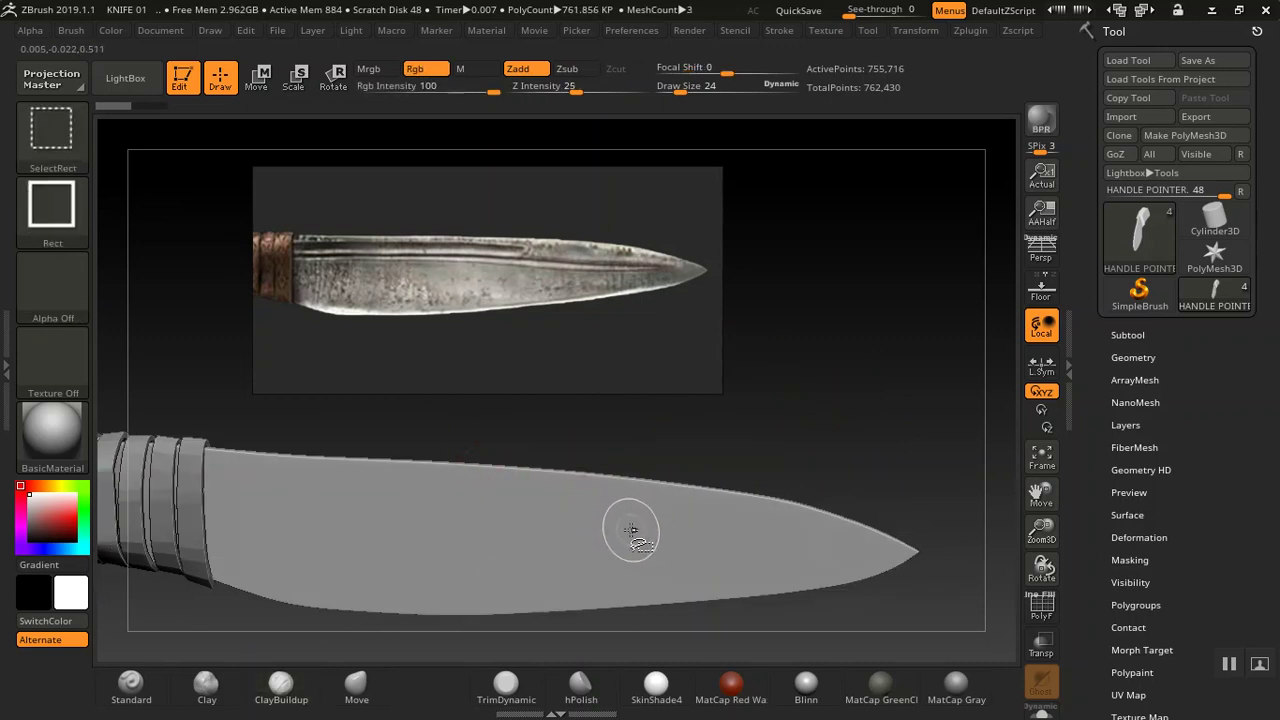
mouse_move(829, 400)
mouse_down()
mouse_move(786, 374)
mouse_move(700, 513)
mouse_up()
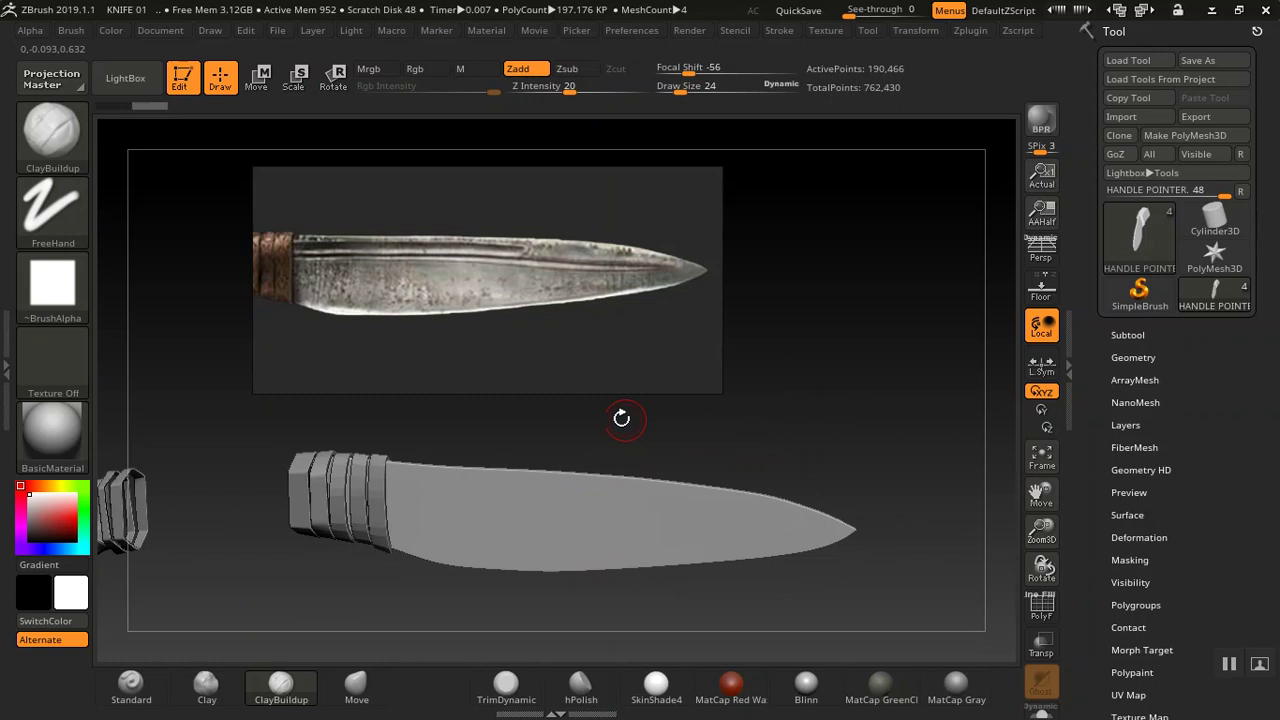
drag(747, 360, 838, 380)
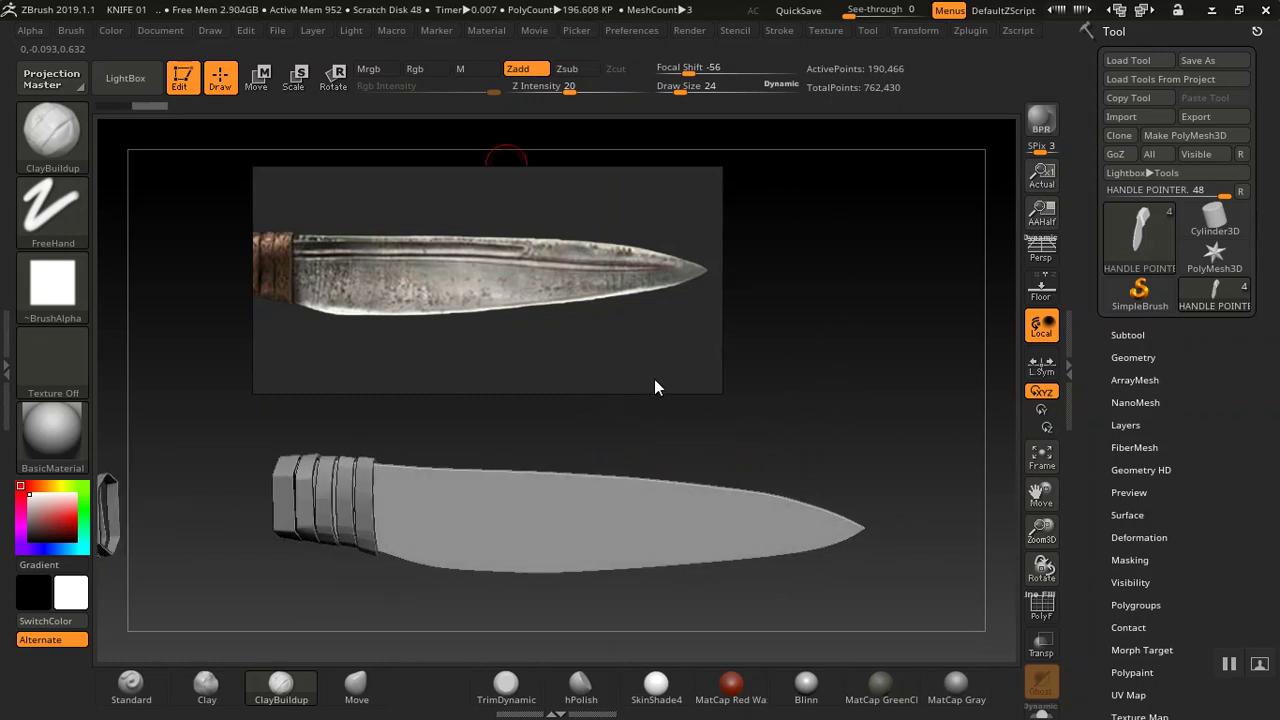
- Thicken the blade by scaling it along its thickness axis, and return to drawing mode
click(294, 78)
drag(794, 371, 814, 542)
drag(587, 532, 993, 272)
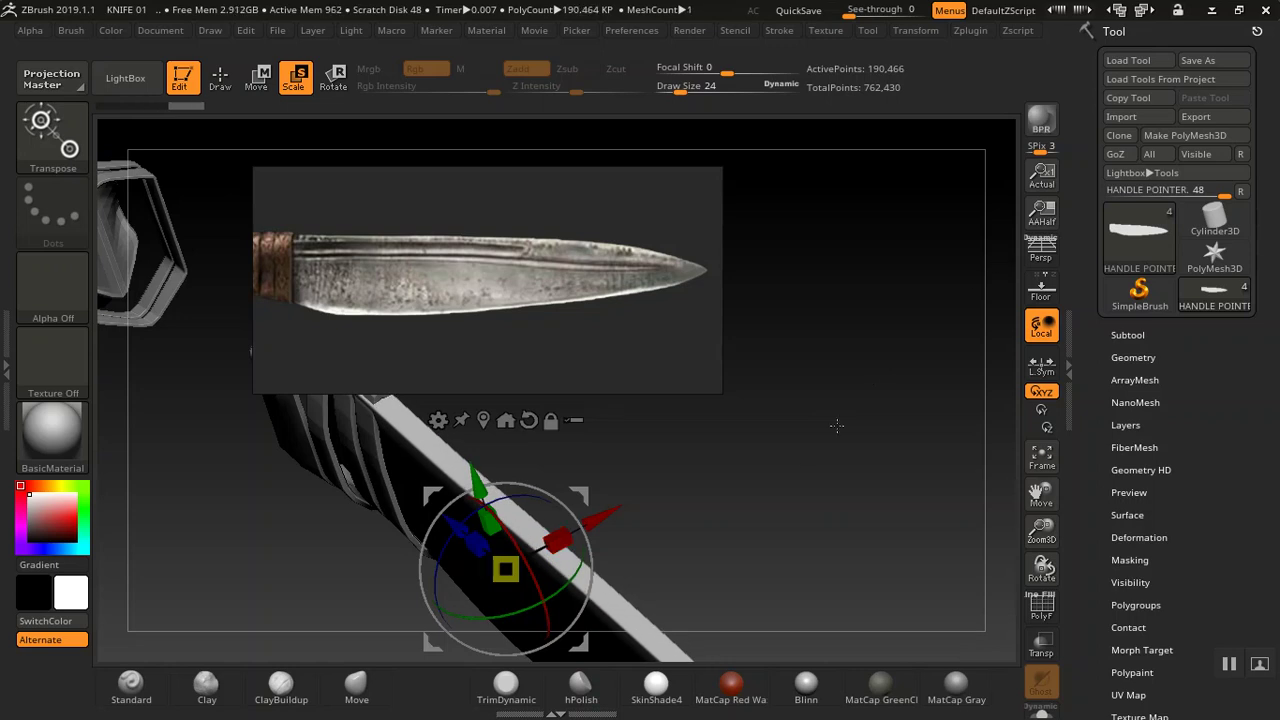
click(218, 78)
mouse_move(777, 443)
mouse_down()
mouse_move(863, 411)
mouse_move(820, 351)
mouse_move(833, 411)
mouse_move(802, 407)
mouse_up()
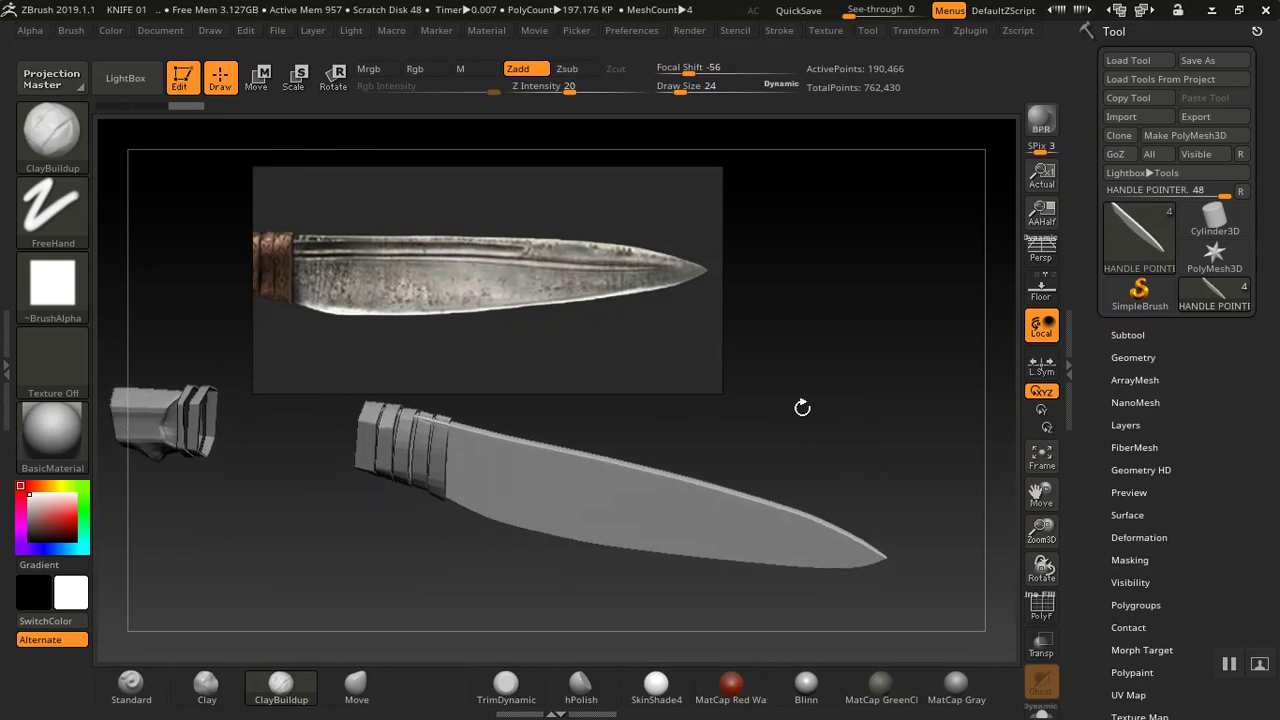
- Try Clay brush strokes across the thickened blade's face towards the tip and undo them
click(231, 697)
mouse_move(914, 329)
mouse_down()
mouse_move(741, 423)
mouse_move(762, 410)
mouse_move(797, 334)
mouse_move(808, 412)
mouse_up()
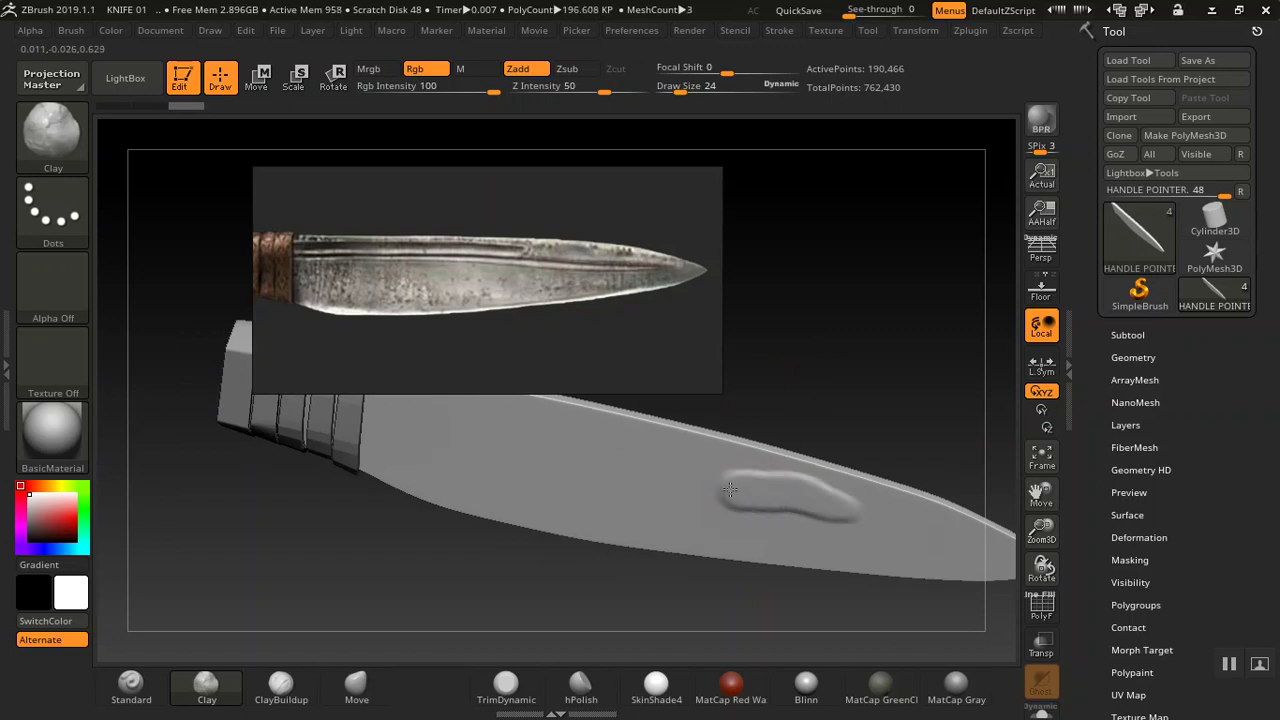
mouse_move(863, 366)
mouse_down()
mouse_move(766, 389)
mouse_move(782, 396)
mouse_up()
drag(679, 514, 771, 455)
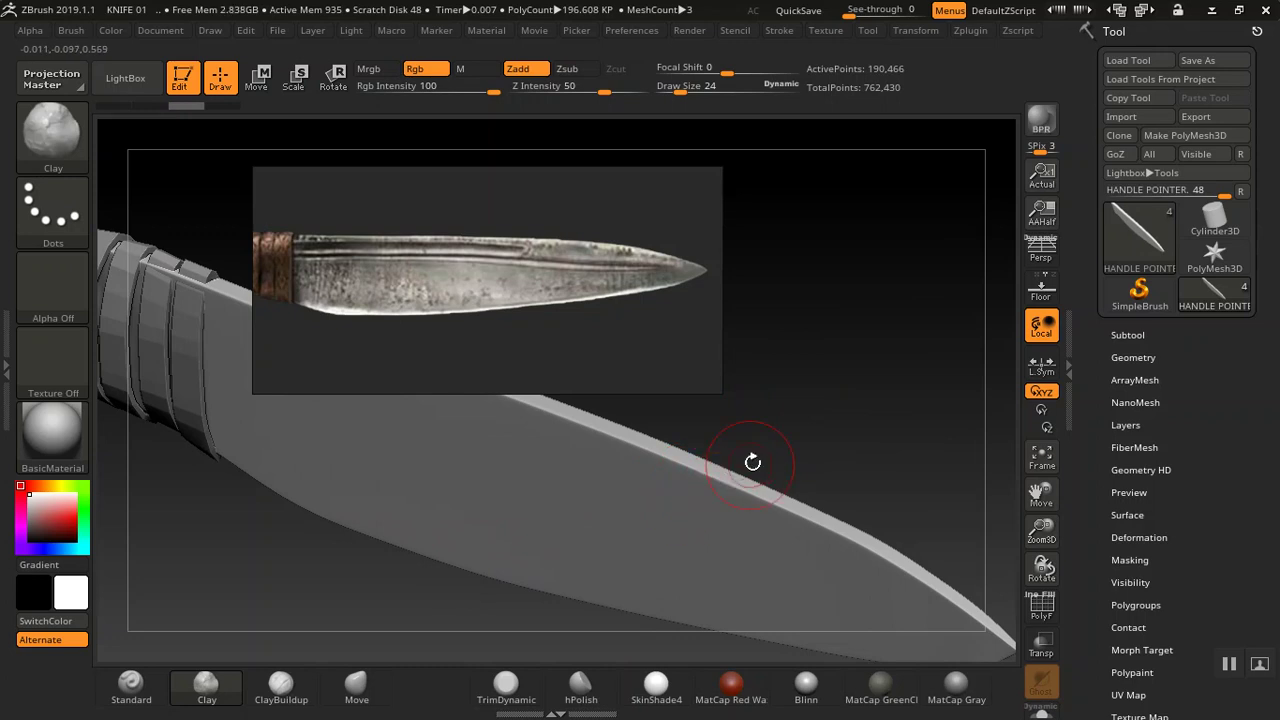
drag(837, 418, 811, 420)
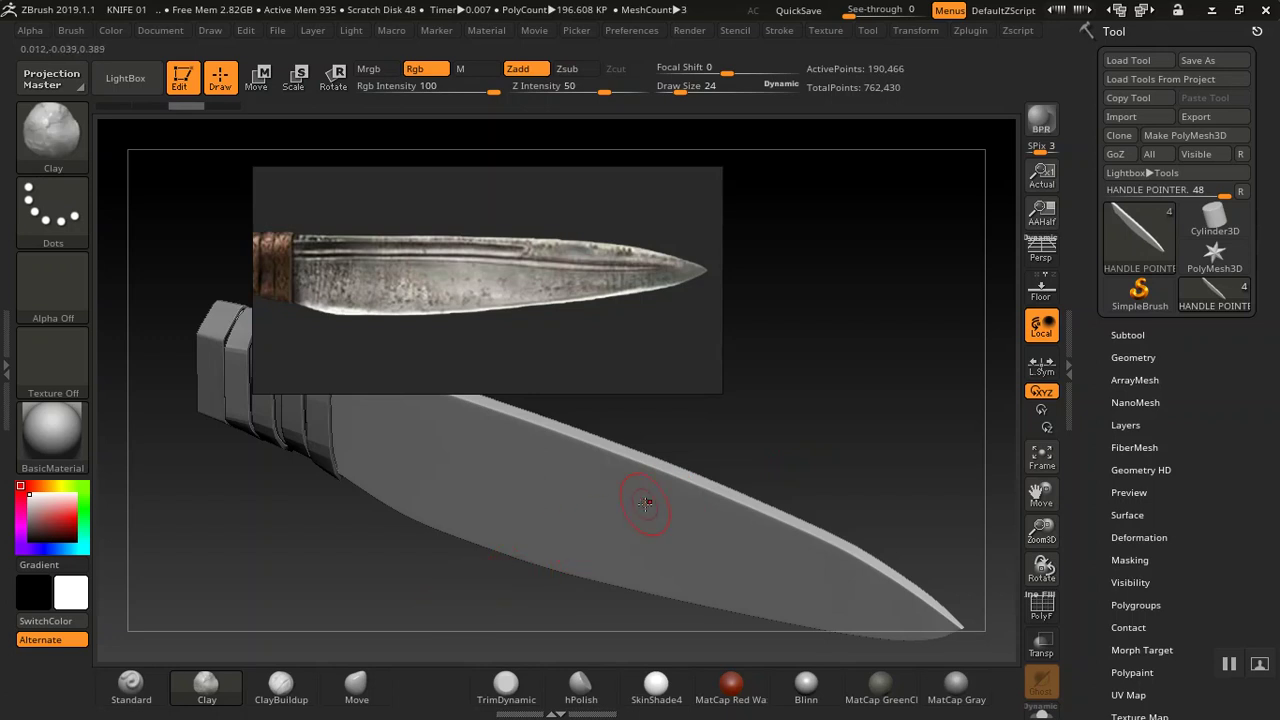
drag(740, 550, 592, 500)
key(ctrl)
key(ctrl+z)
- Sculpt a long Clay brush stroke lengthwise along the blade's face, from the middle towards the tip
mouse_move(823, 420)
mouse_down()
mouse_move(784, 565)
mouse_move(519, 503)
mouse_up()
mouse_move(855, 405)
mouse_down()
mouse_move(758, 440)
mouse_move(784, 451)
mouse_up()
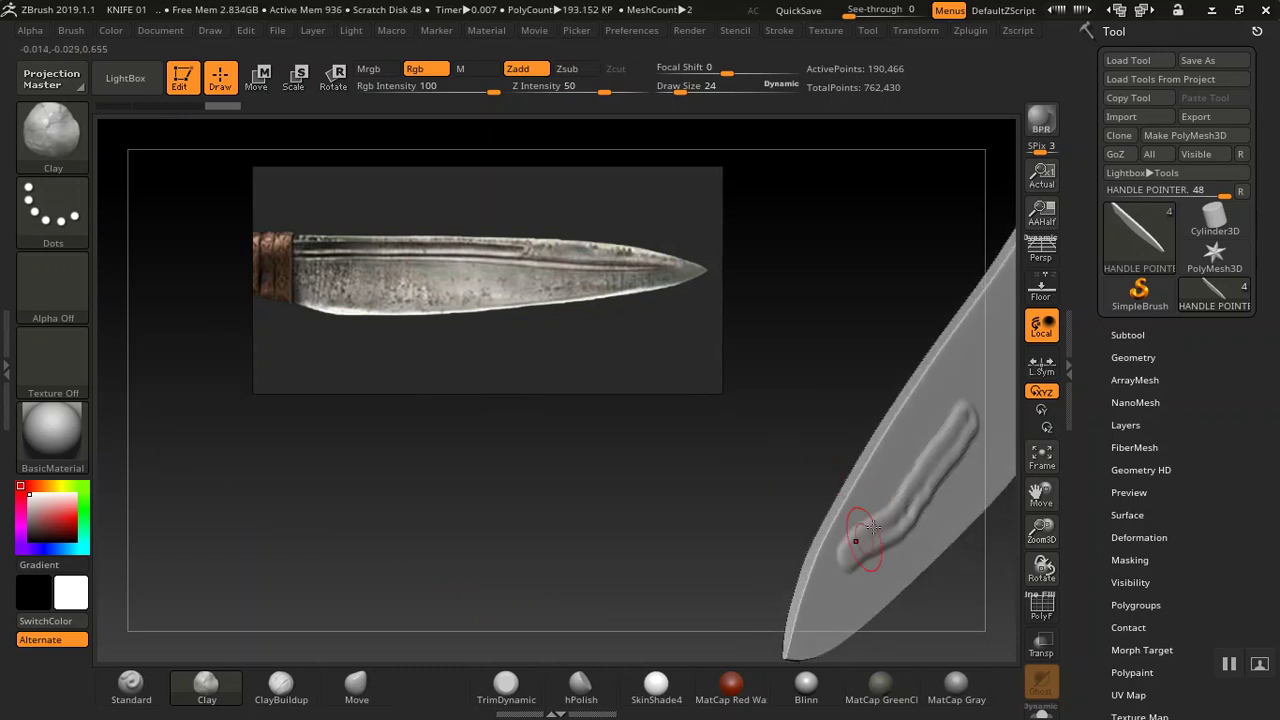
mouse_move(710, 485)
mouse_down()
mouse_move(474, 506)
mouse_move(523, 506)
mouse_move(723, 434)
mouse_move(743, 481)
mouse_up()
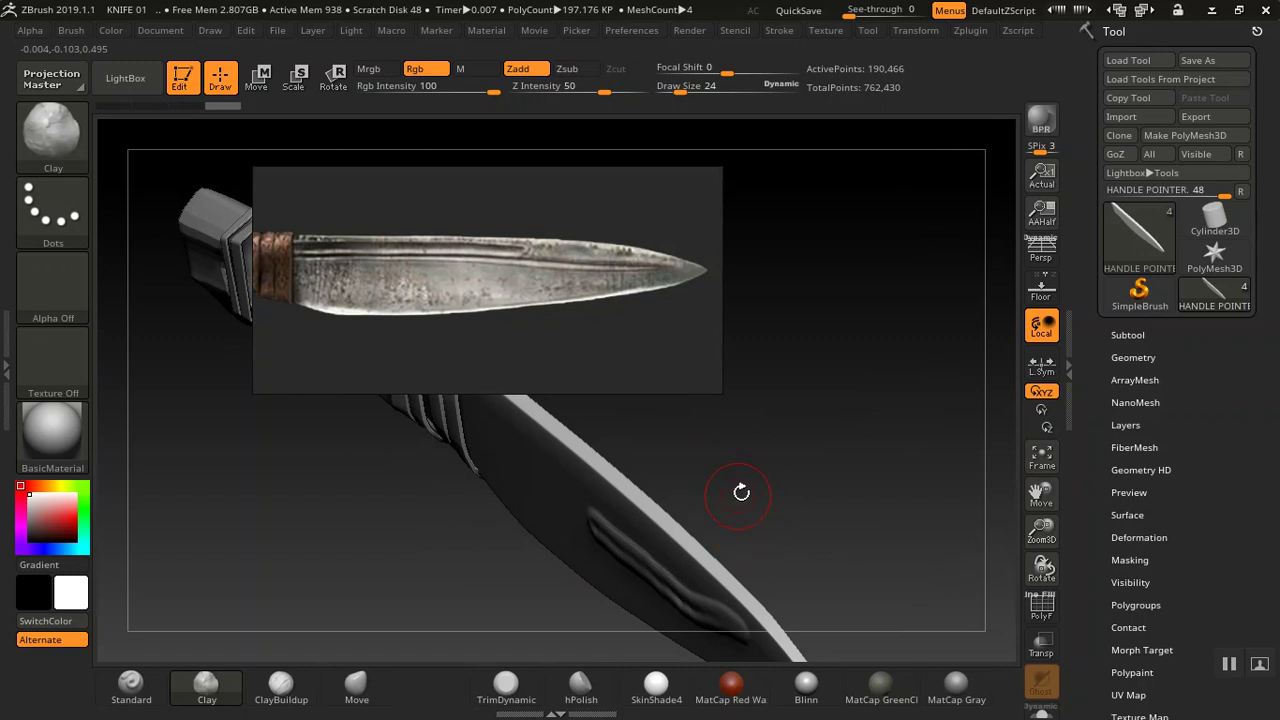
mouse_move(806, 478)
mouse_down()
mouse_move(889, 434)
mouse_move(869, 451)
mouse_move(886, 423)
mouse_move(860, 480)
mouse_move(843, 409)
mouse_move(854, 426)
mouse_up()
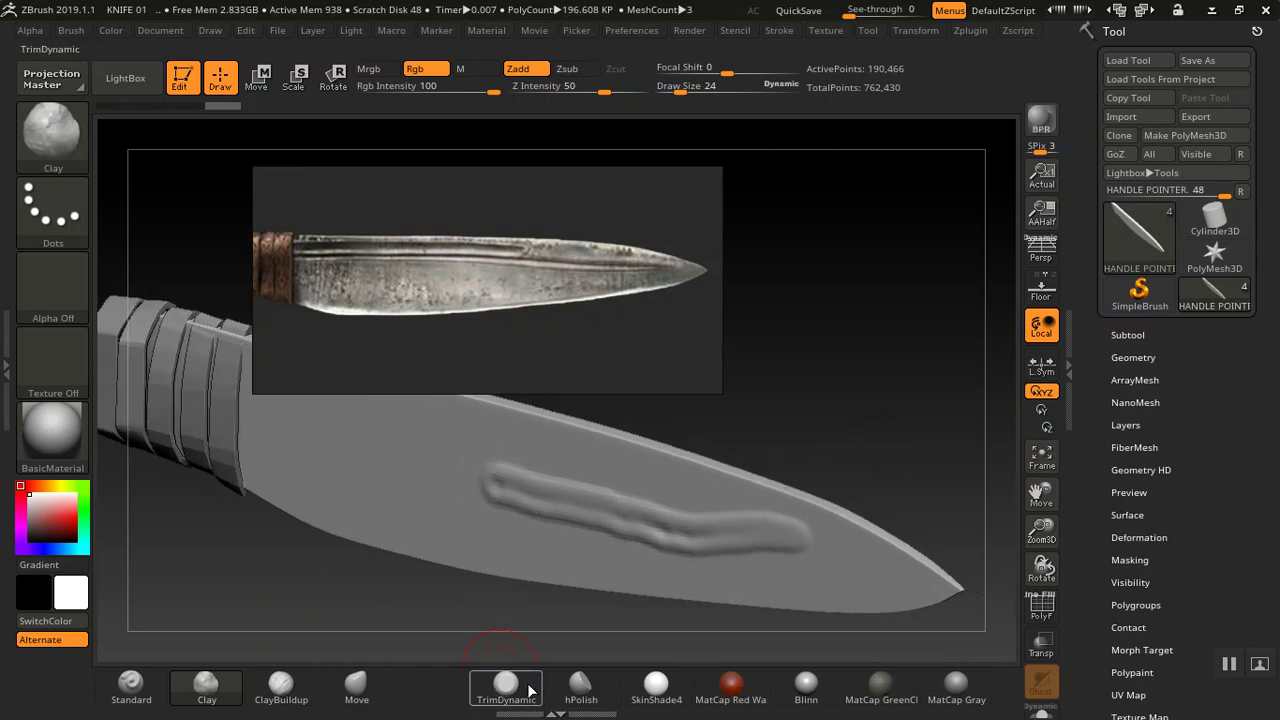
- Choose the DamStandard brush from the full brush library
click(517, 690)
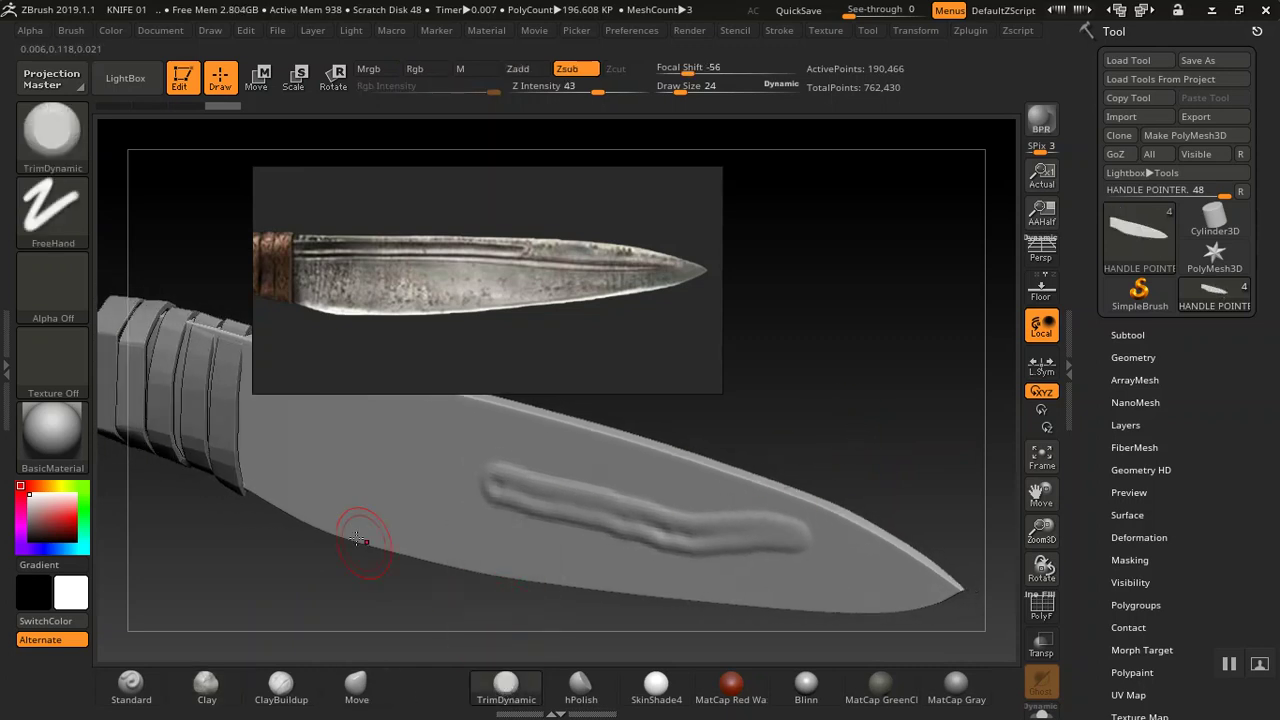
mouse_move(505, 693)
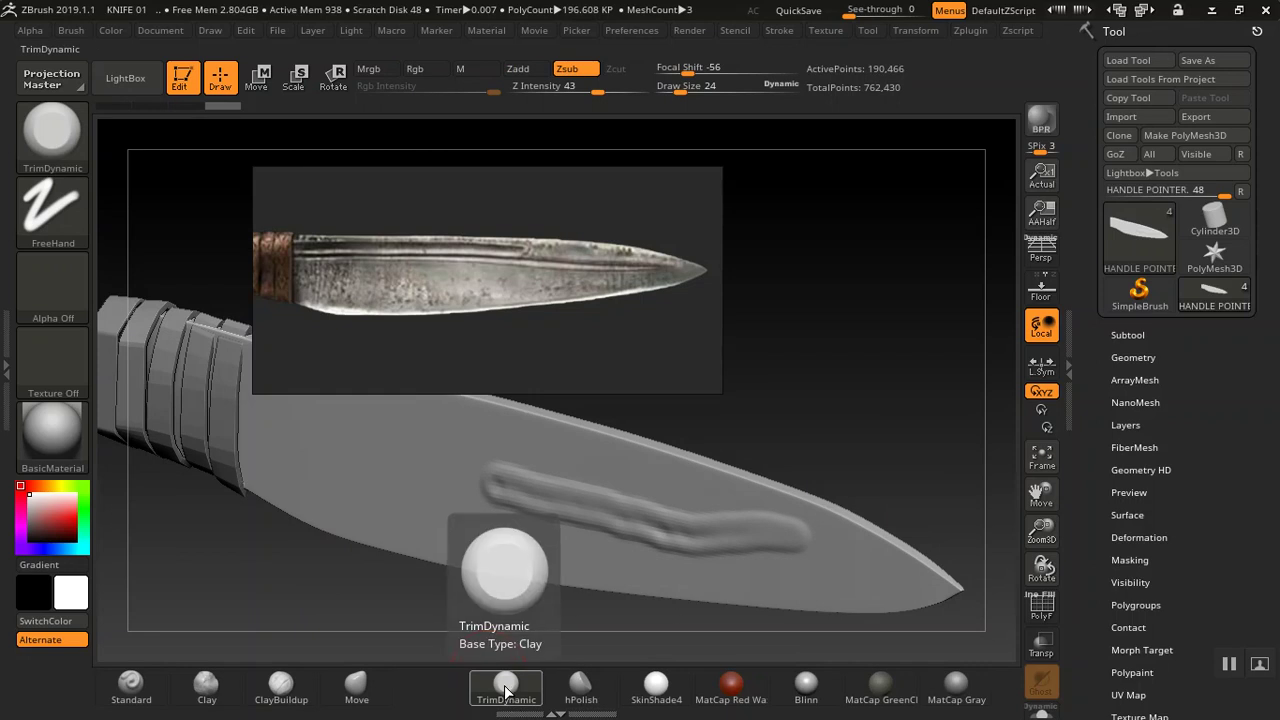
key(b)
mouse_move(784, 350)
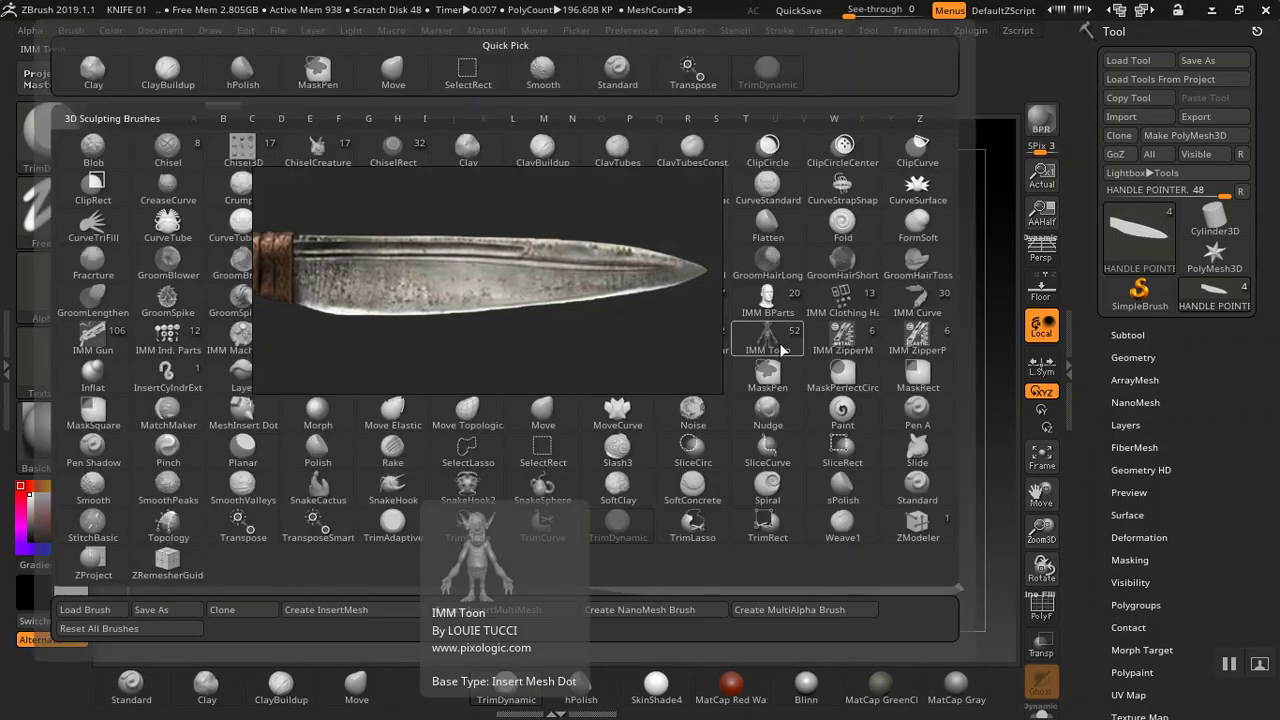
key(d)
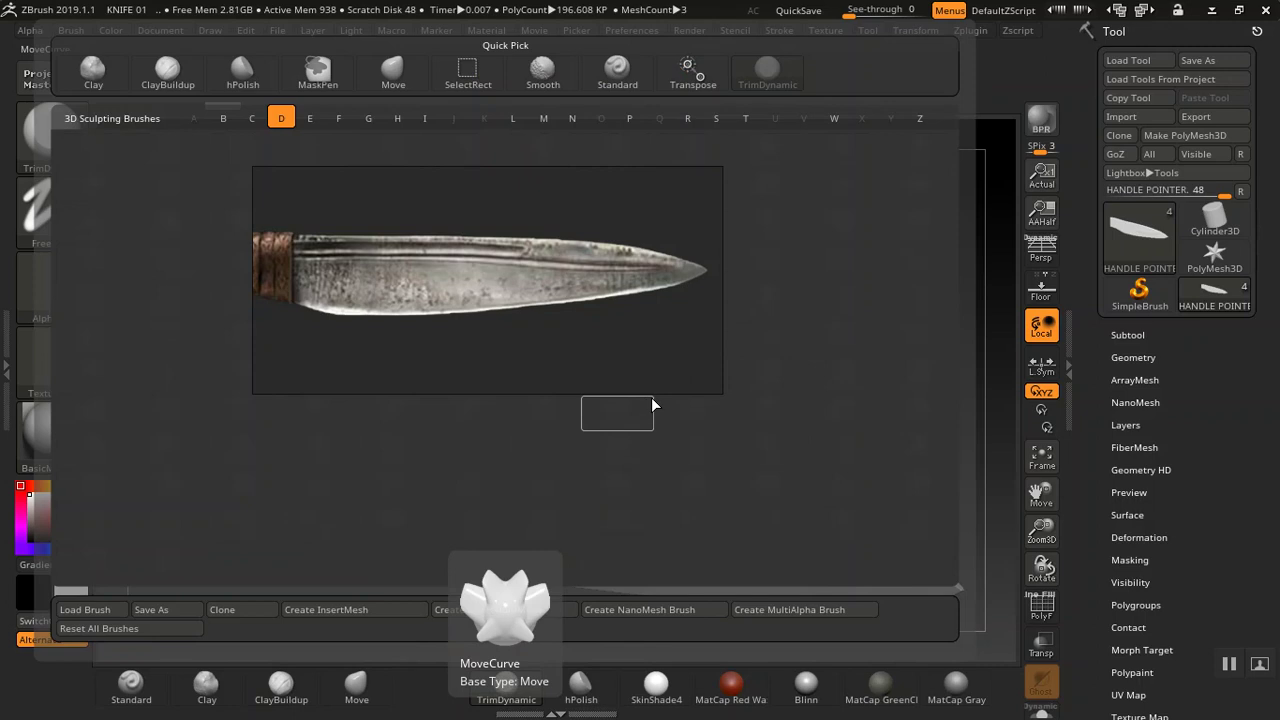
key(d)
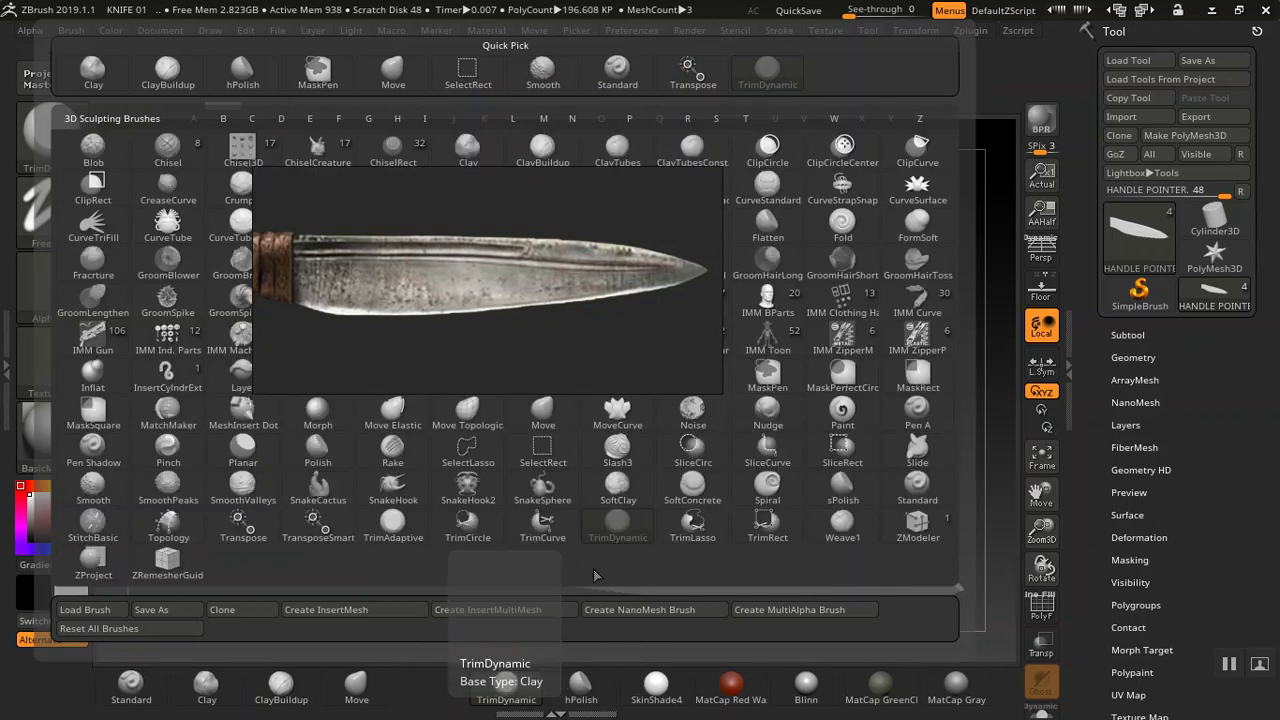
mouse_move(745, 388)
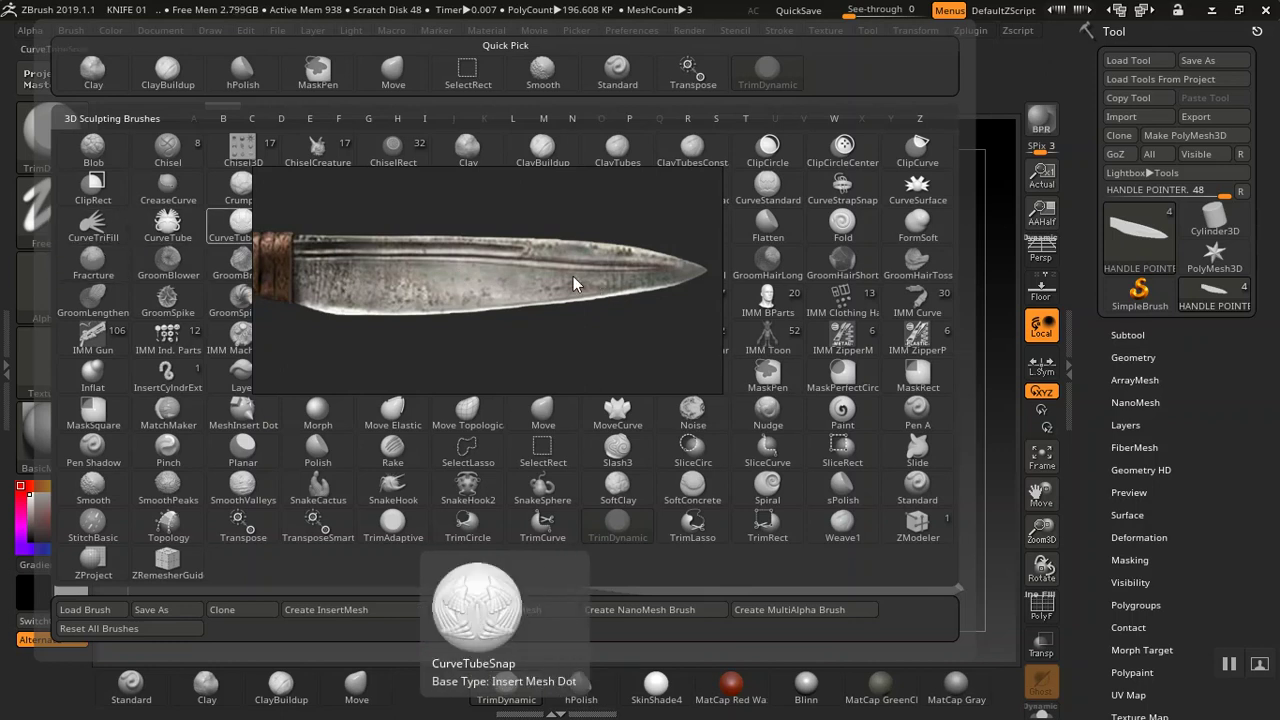
click(316, 226)
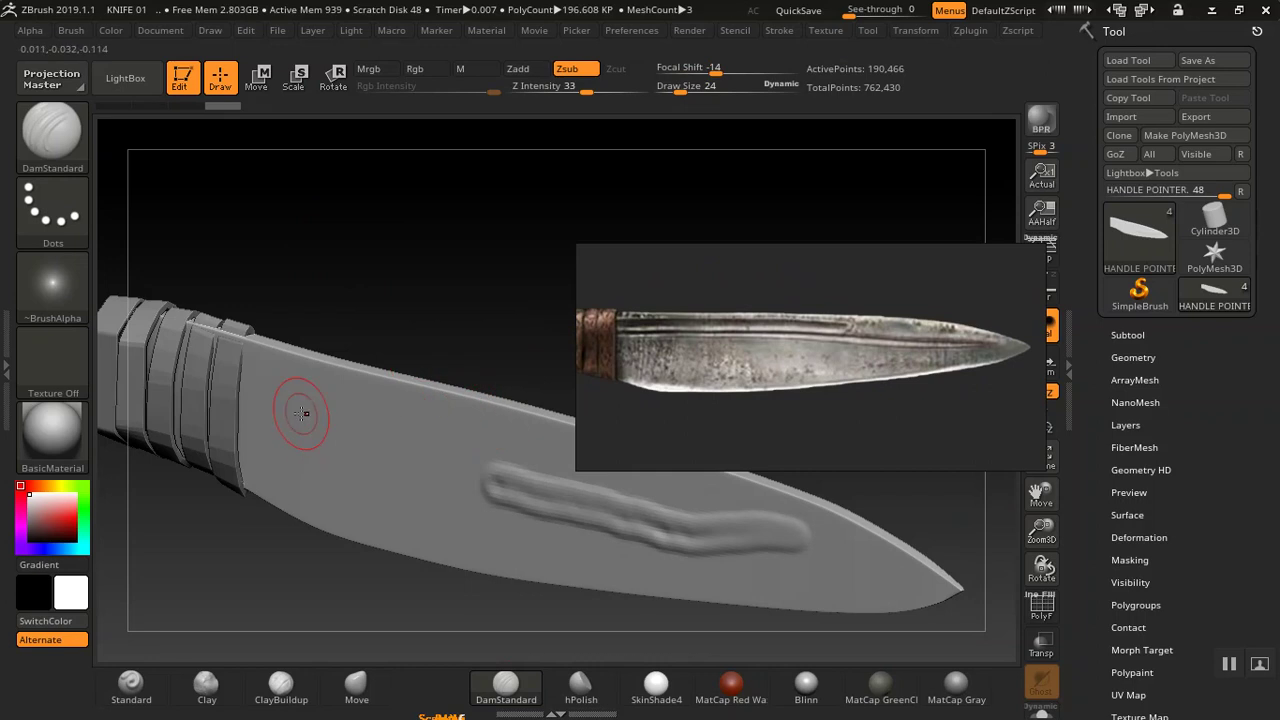
- Try a DamStandard brush stroke on the blade's face beside the handle wraps and undo it
drag(376, 331, 262, 244)
drag(508, 181, 414, 297)
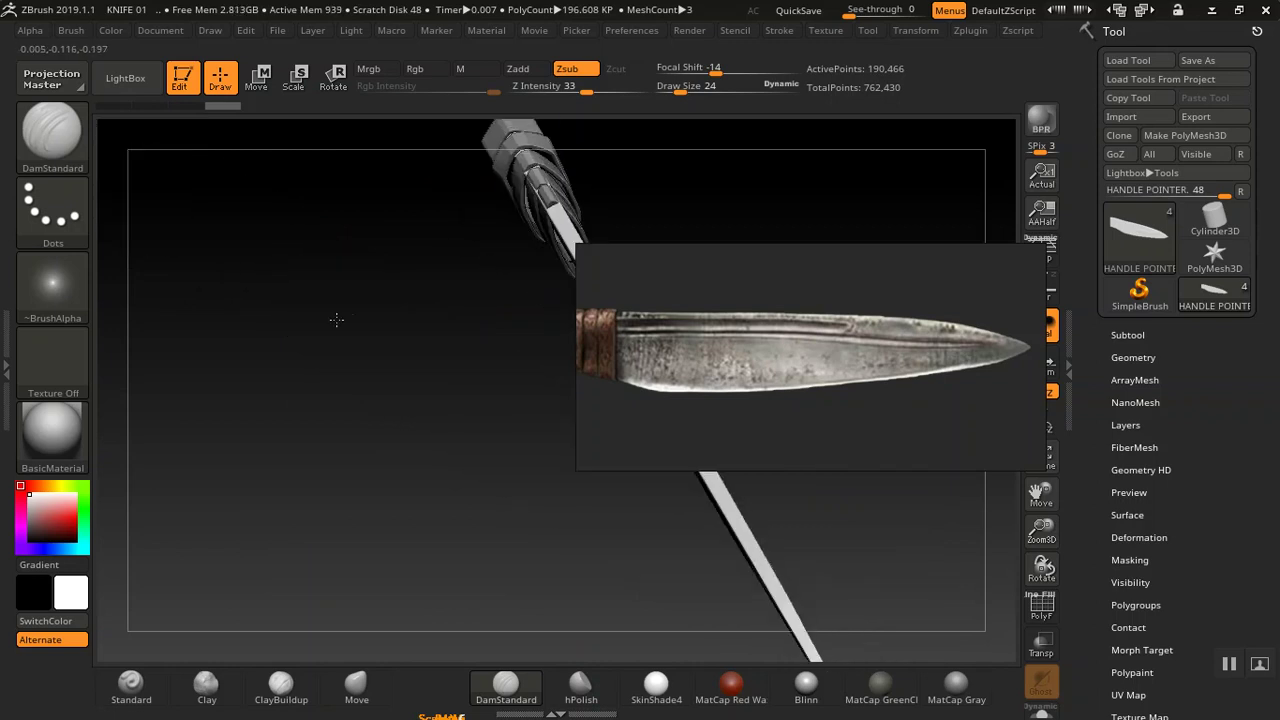
alt+drag(443, 343, 182, 408)
alt+drag(417, 289, 480, 420)
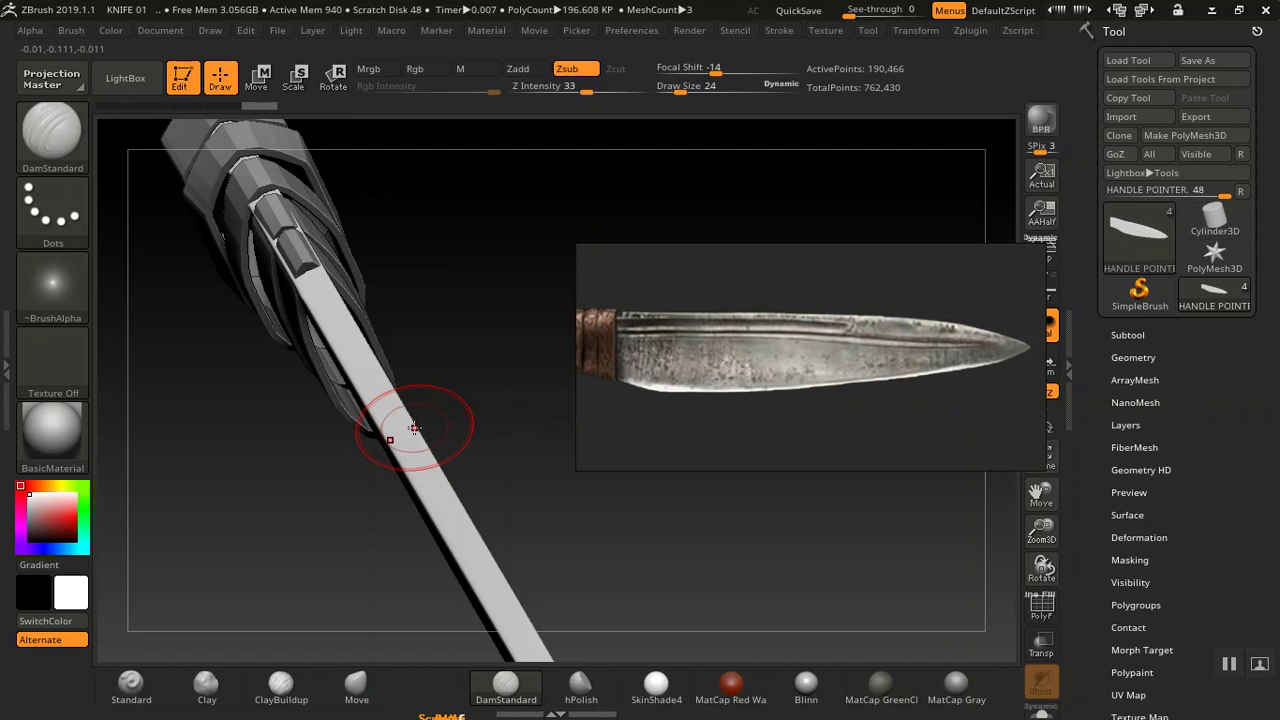
drag(455, 403, 569, 497)
drag(486, 266, 270, 315)
drag(338, 310, 349, 294)
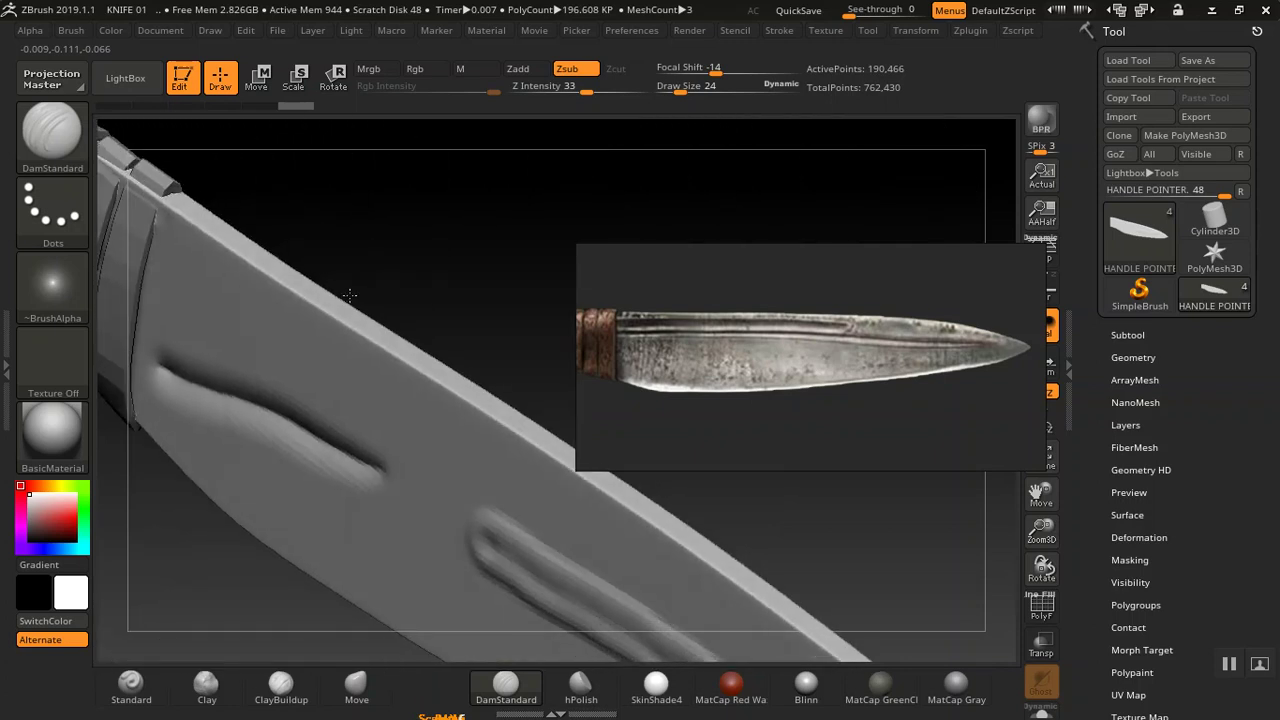
key(ctrl+z)
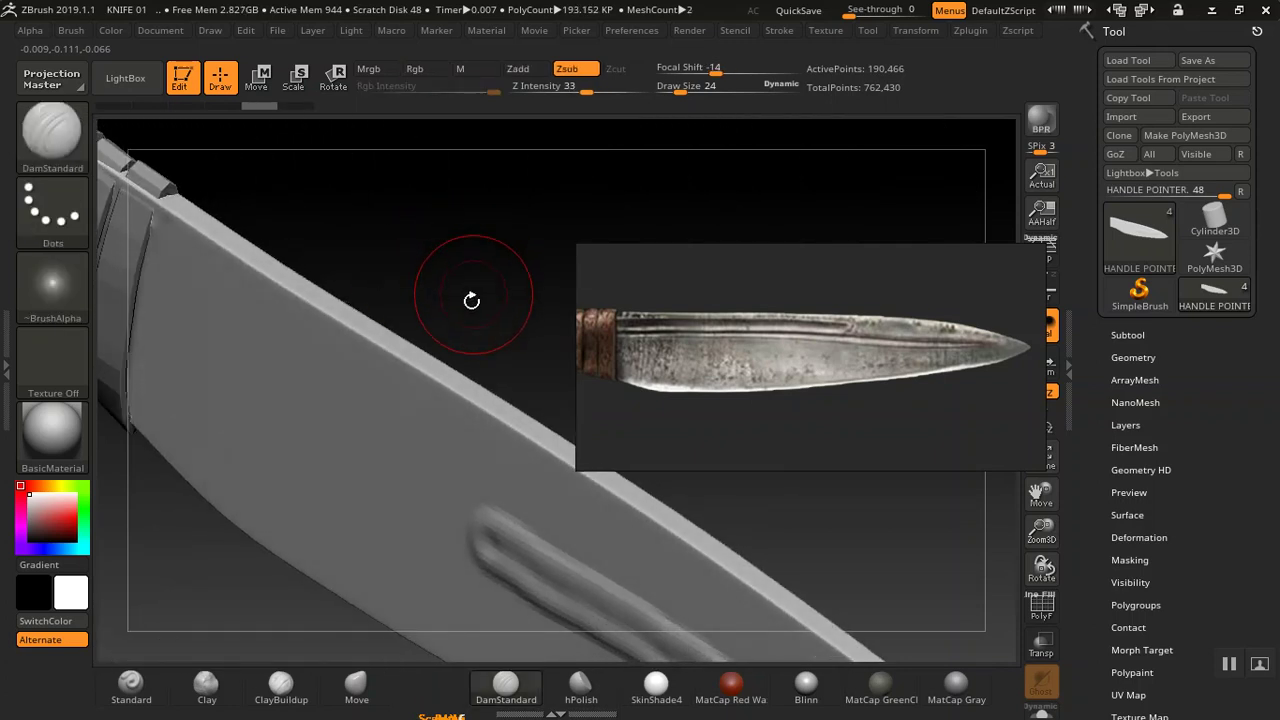
- Undo the long Clay brush stroke on the blade's face
drag(434, 318, 480, 308)
key(ctrl)
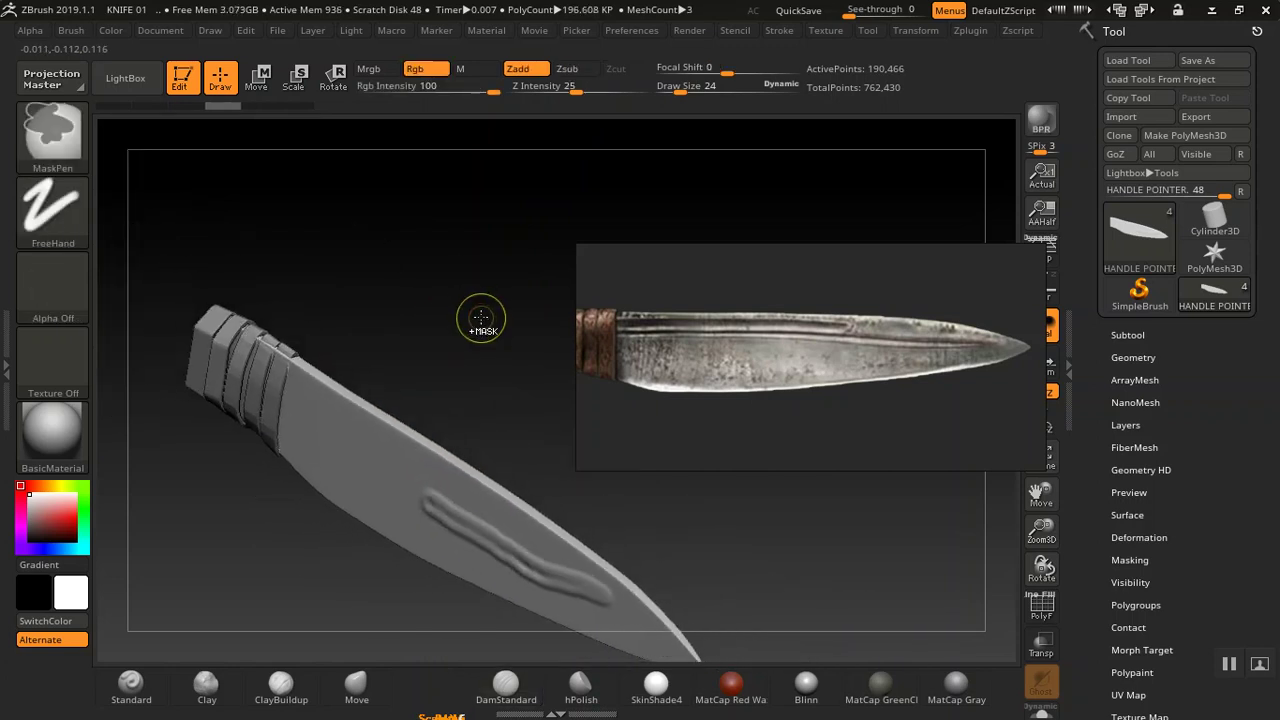
key(ctrl+z)
mouse_move(525, 354)
mouse_down()
mouse_move(497, 350)
mouse_move(526, 360)
mouse_move(497, 366)
mouse_move(404, 311)
mouse_move(431, 362)
mouse_move(486, 331)
mouse_move(475, 294)
mouse_up()
key(ctrl)
- Try a short Clay brush stroke back and forth across the middle of the blade's face and undo it
click(206, 686)
drag(426, 293, 470, 405)
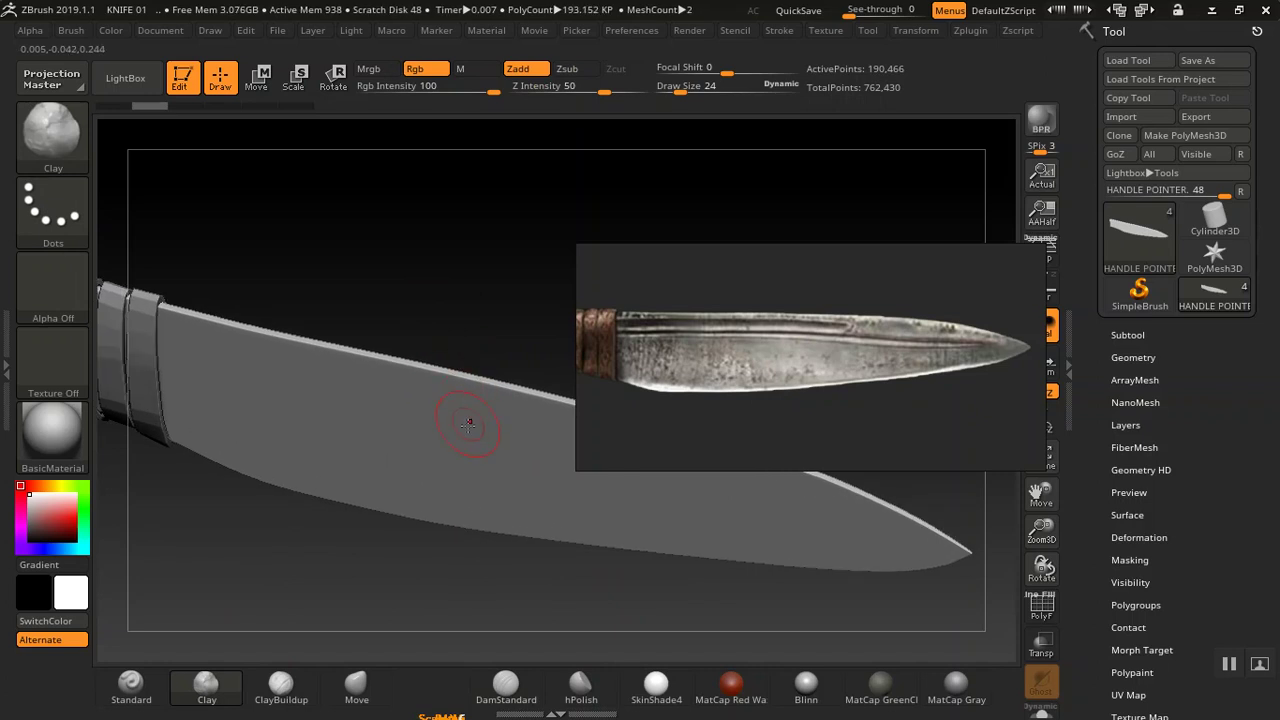
drag(492, 449, 378, 449)
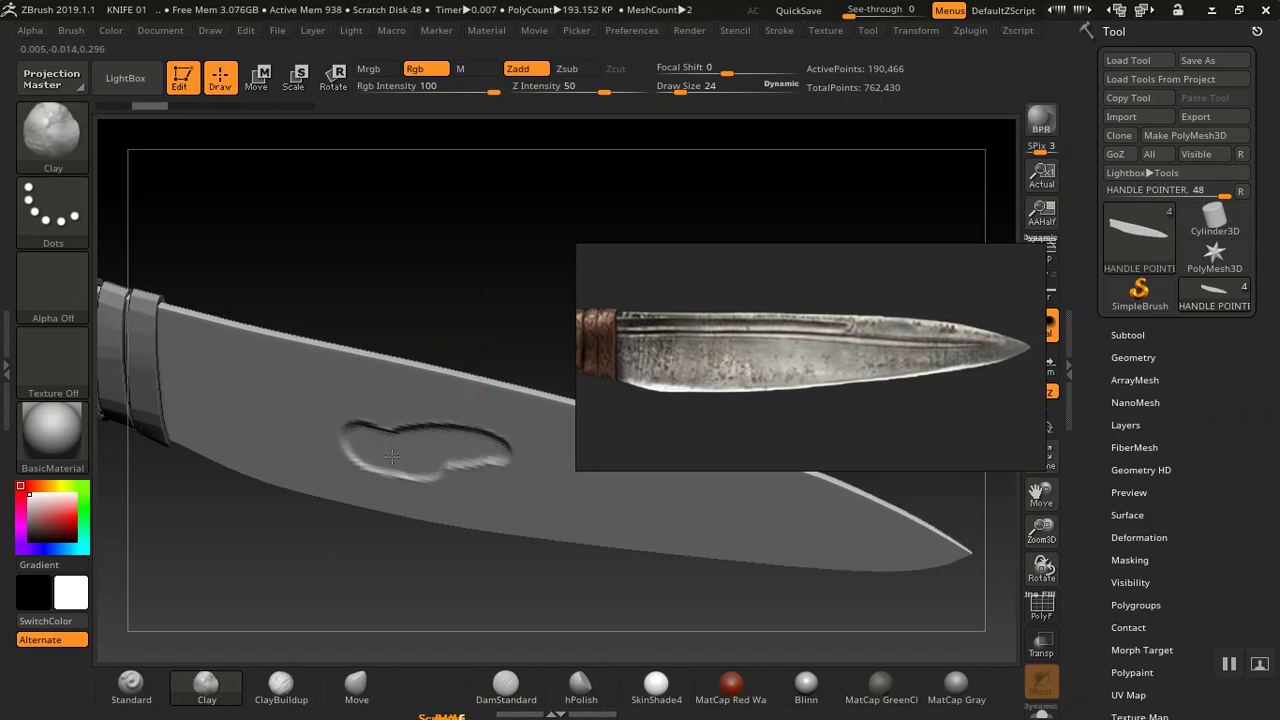
mouse_move(412, 291)
mouse_down()
mouse_move(363, 300)
mouse_move(401, 308)
mouse_move(490, 248)
mouse_move(455, 275)
mouse_up()
key(ctrl+z)
key(ctrl+z)
- Move the reference photo above the blade and look through the brush's Auto Masking settings
drag(793, 319, 610, 206)
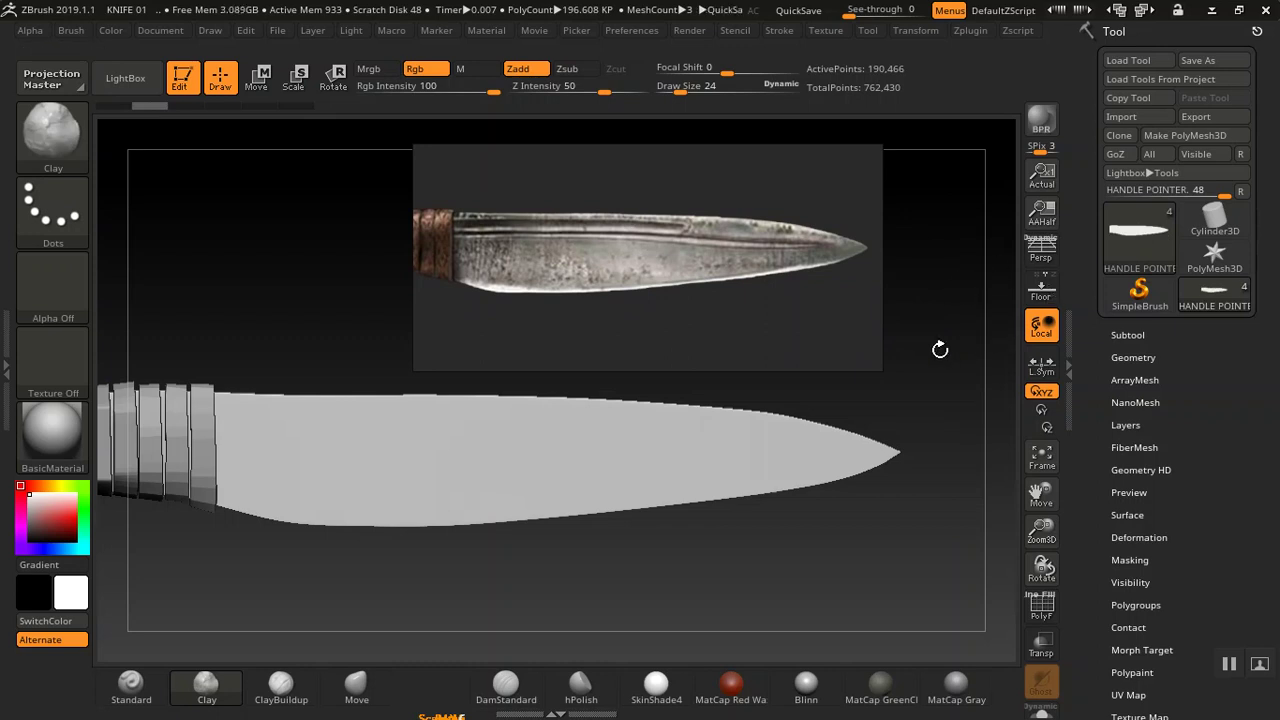
click(74, 31)
mouse_move(76, 430)
mouse_down()
mouse_move(63, 276)
mouse_move(63, 308)
mouse_move(97, 362)
mouse_up()
click(121, 402)
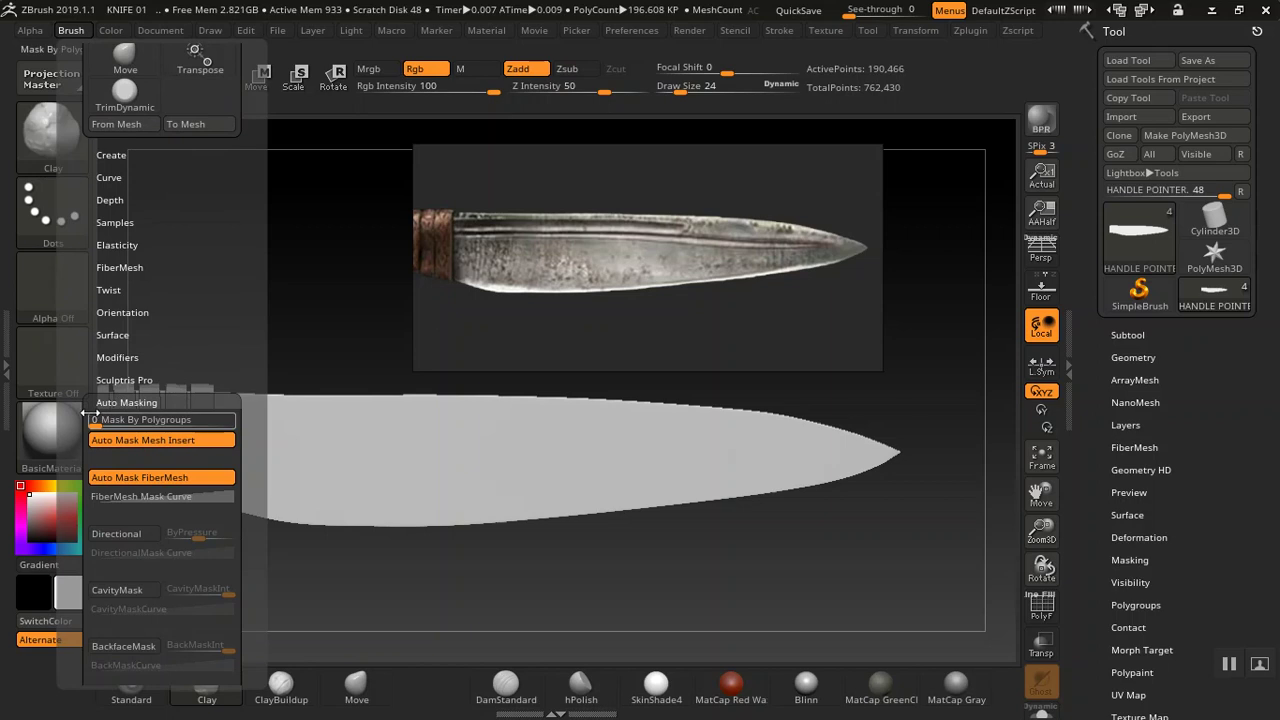
drag(100, 377, 127, 377)
click(518, 545)
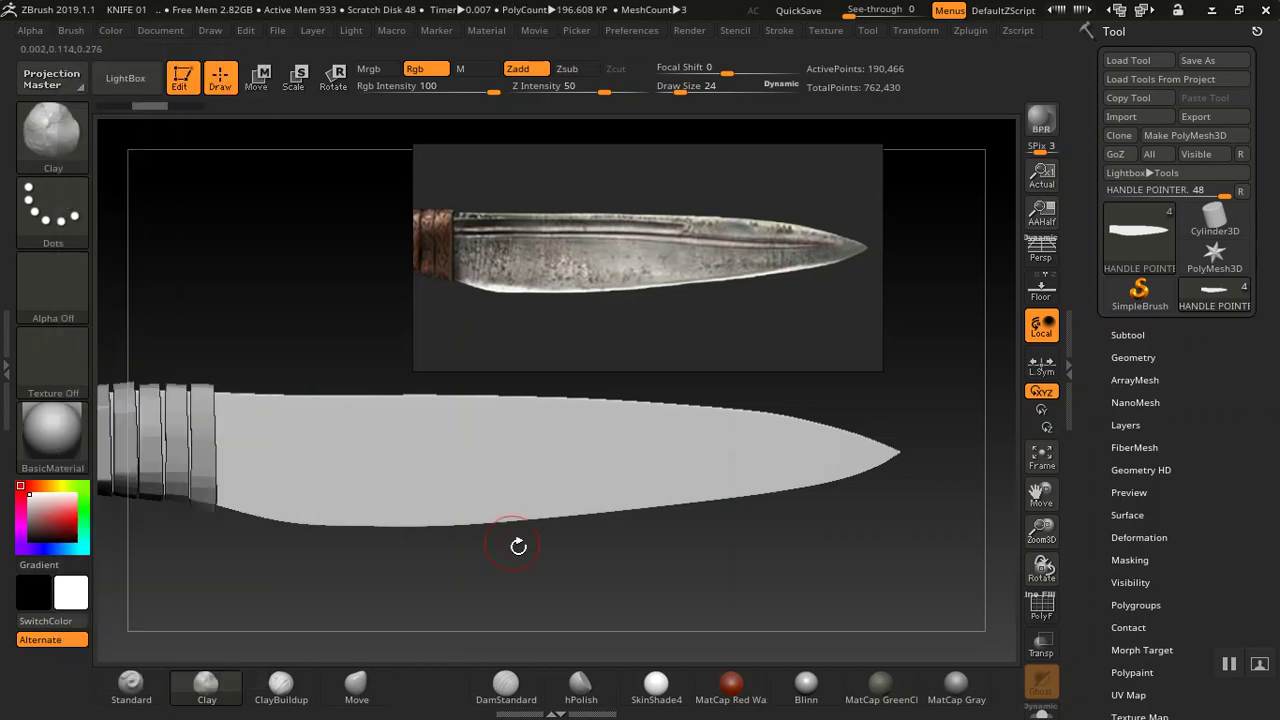
- Show the blade's polygon wireframe and lower its subdivision level to 1
drag(590, 592, 444, 571)
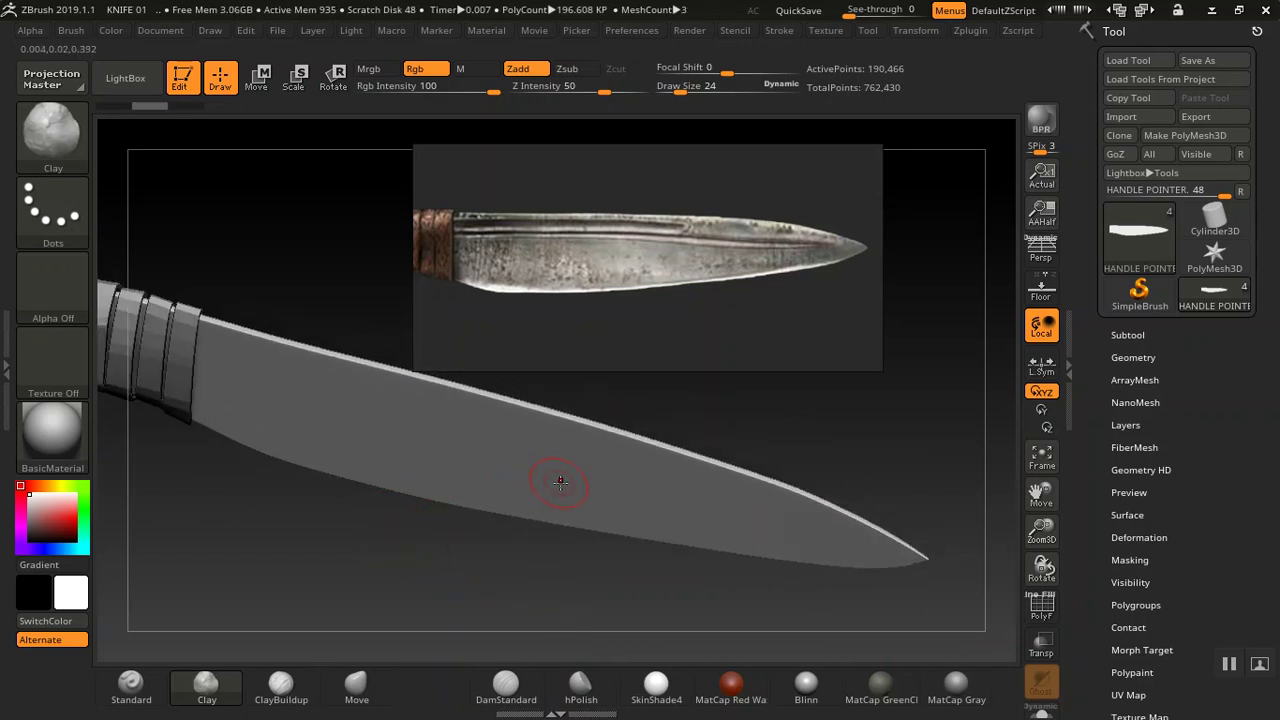
drag(729, 403, 906, 380)
drag(1096, 349, 1096, 327)
key(shift+f)
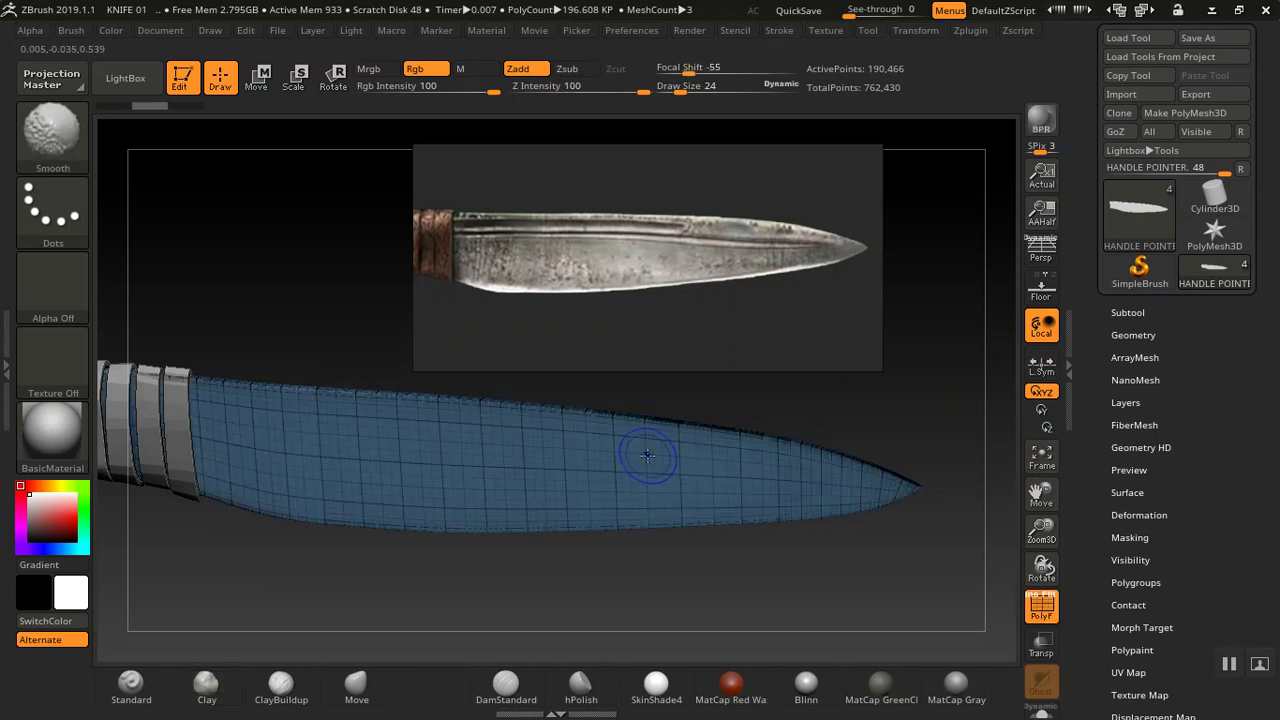
drag(737, 409, 872, 396)
click(1116, 312)
click(1116, 312)
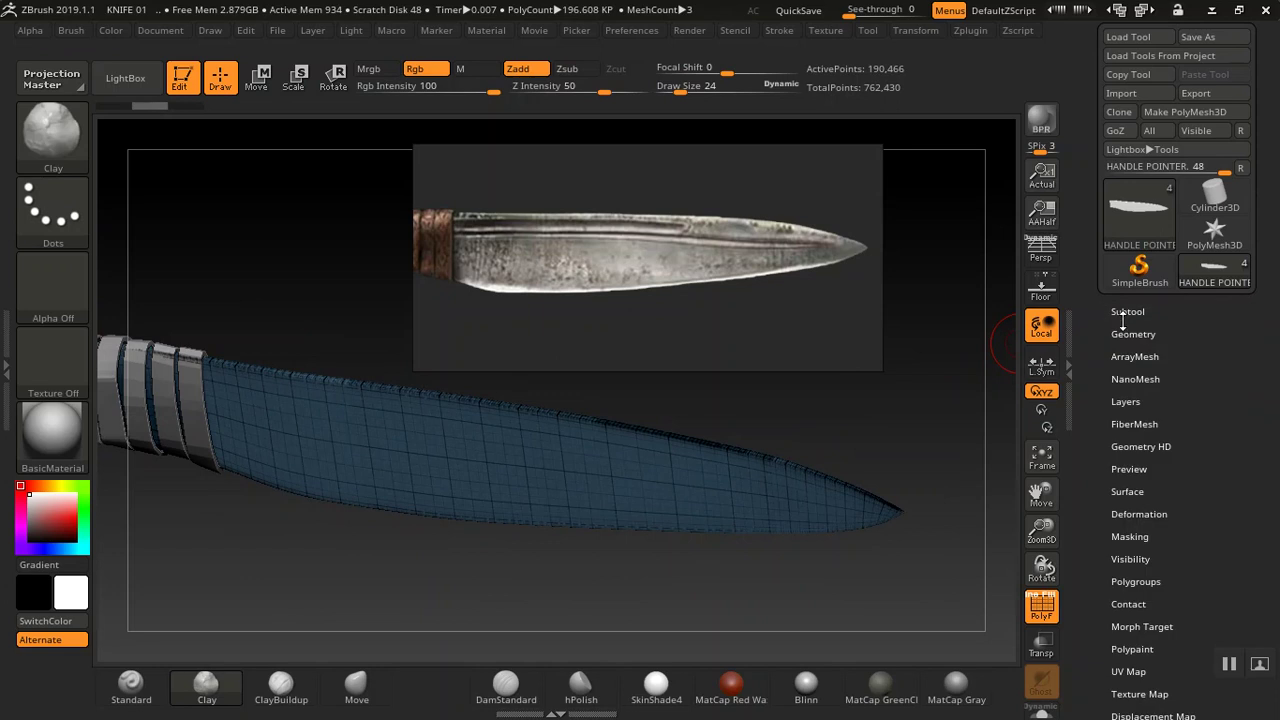
click(1116, 335)
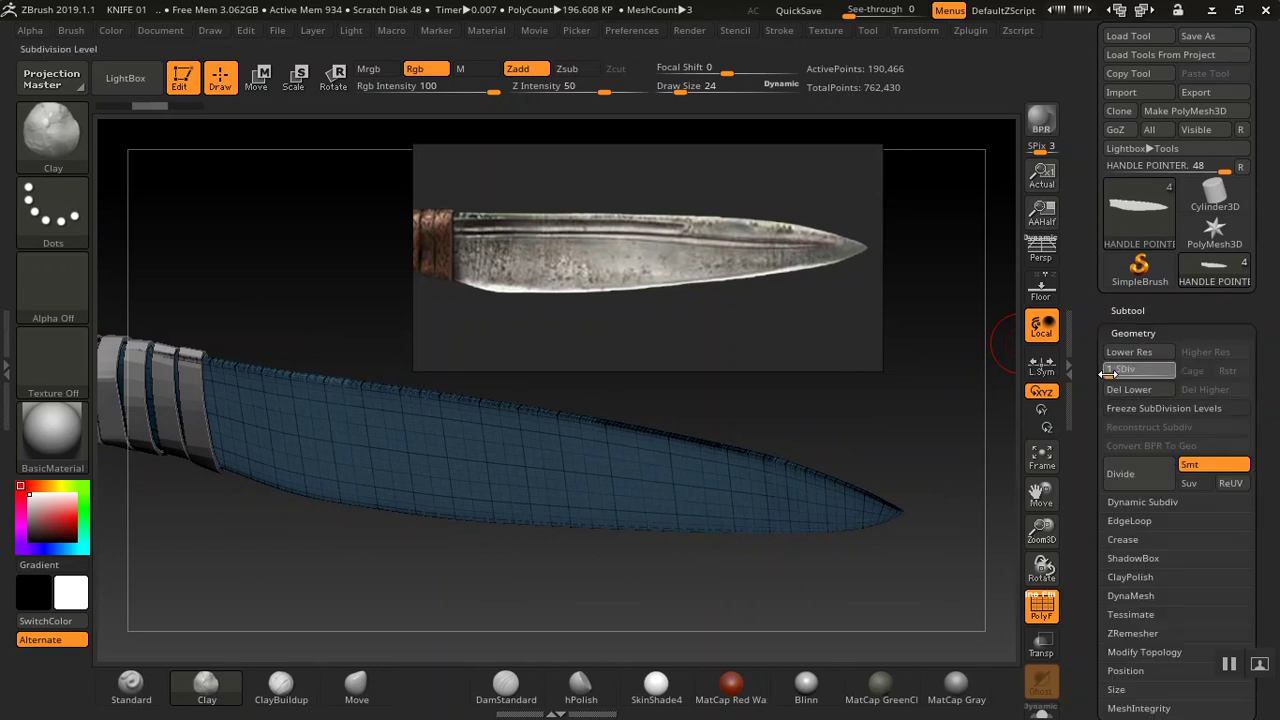
click(1108, 371)
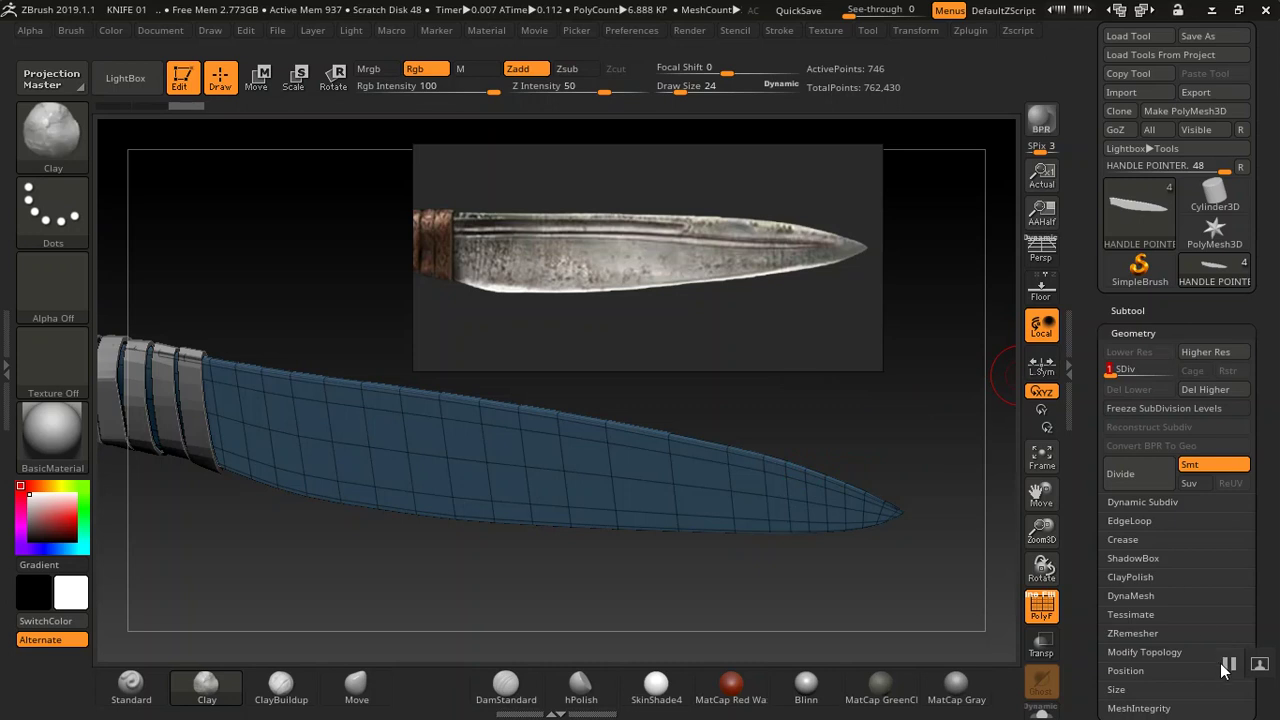
- Assign polygroups to the blade with Auto Groups With UV and check both faces and the spine
drag(1078, 523, 1076, 516)
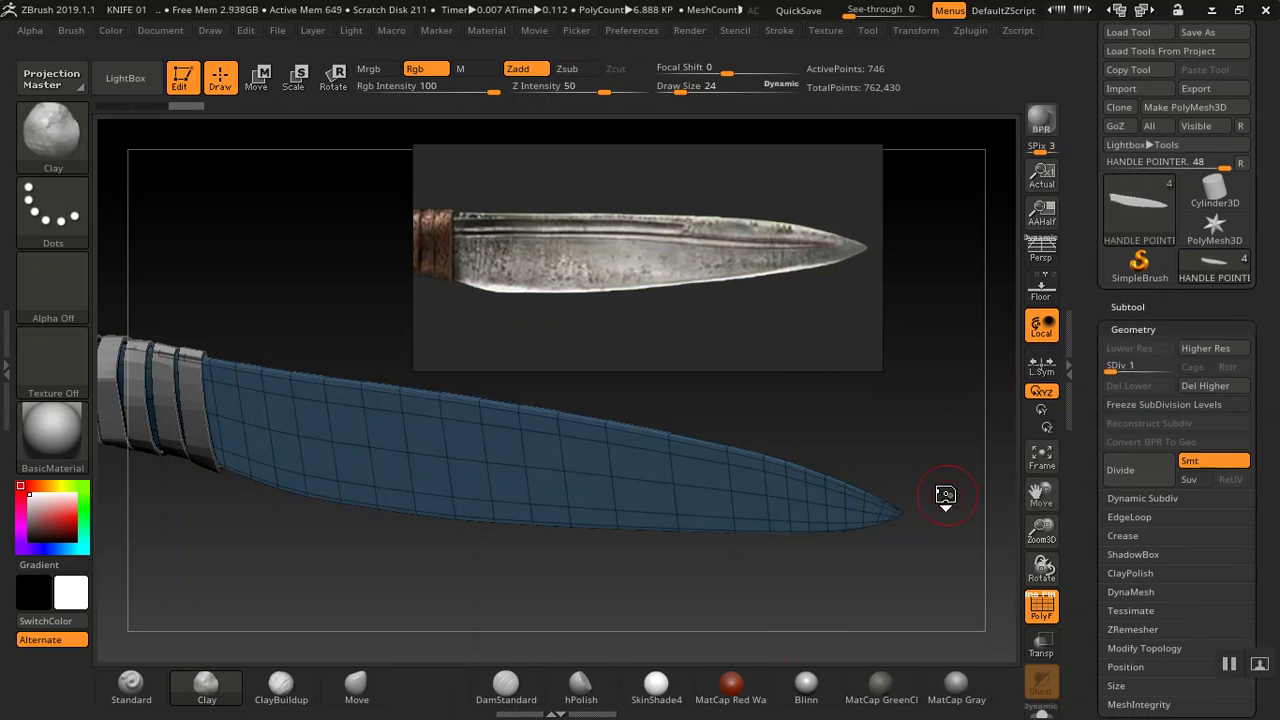
drag(936, 490, 897, 421)
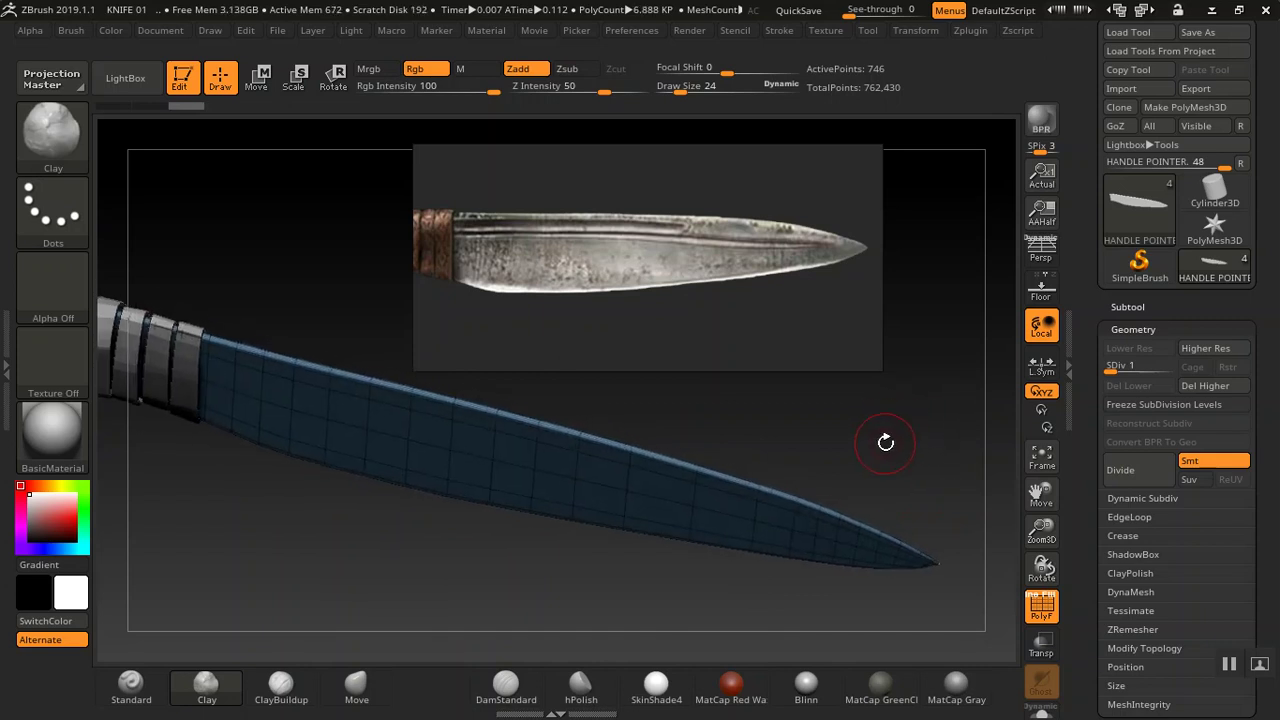
mouse_move(872, 450)
mouse_down()
mouse_move(857, 434)
mouse_move(874, 463)
mouse_move(842, 448)
mouse_move(861, 441)
mouse_up()
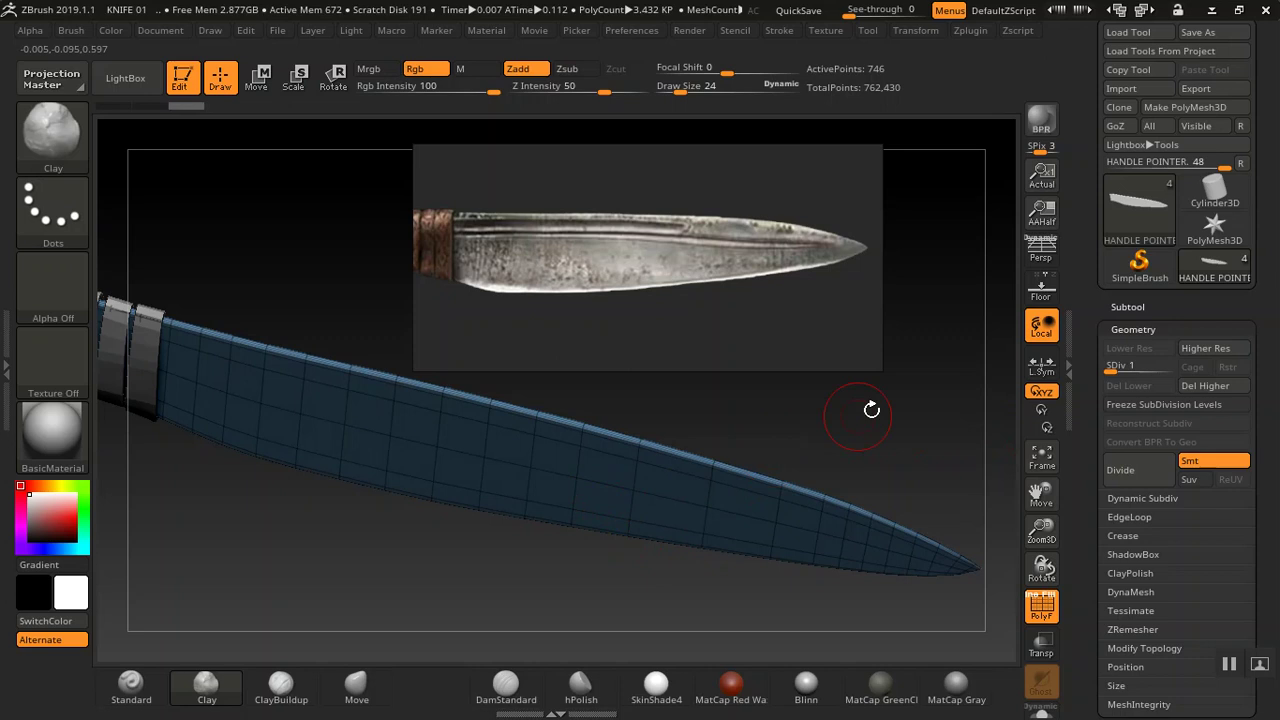
click(1127, 307)
drag(1097, 360, 1091, 194)
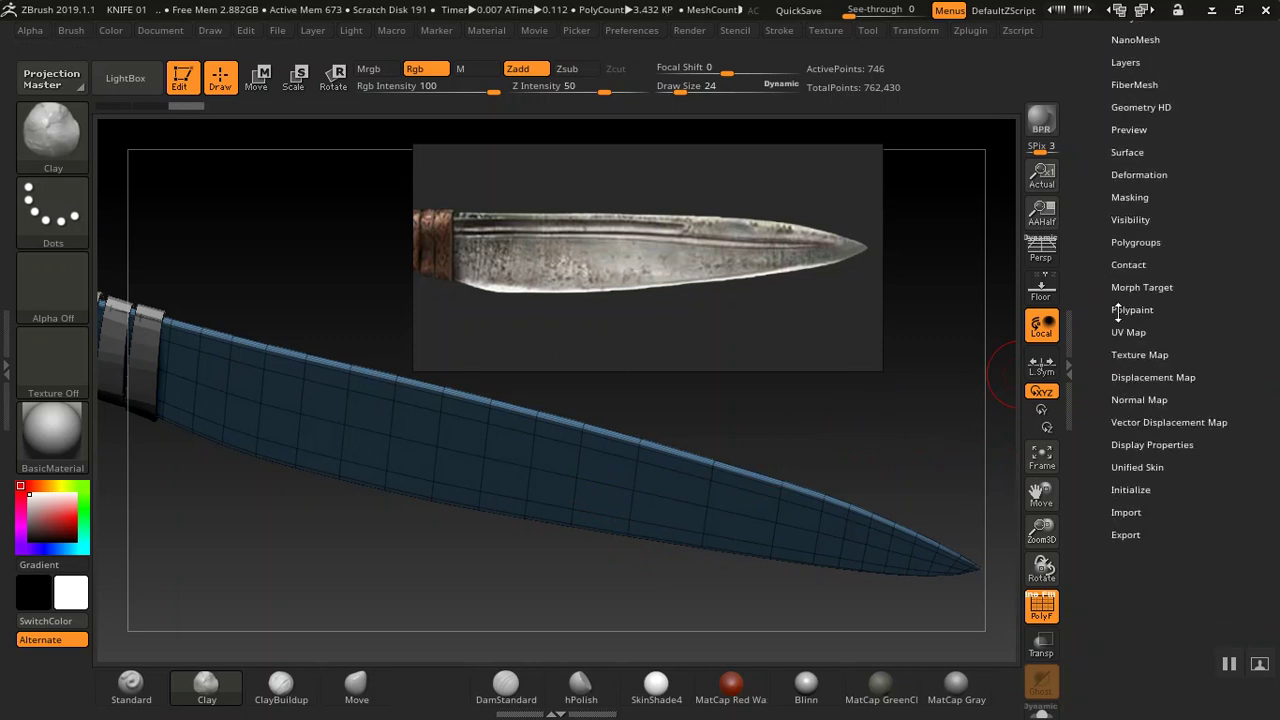
click(1130, 242)
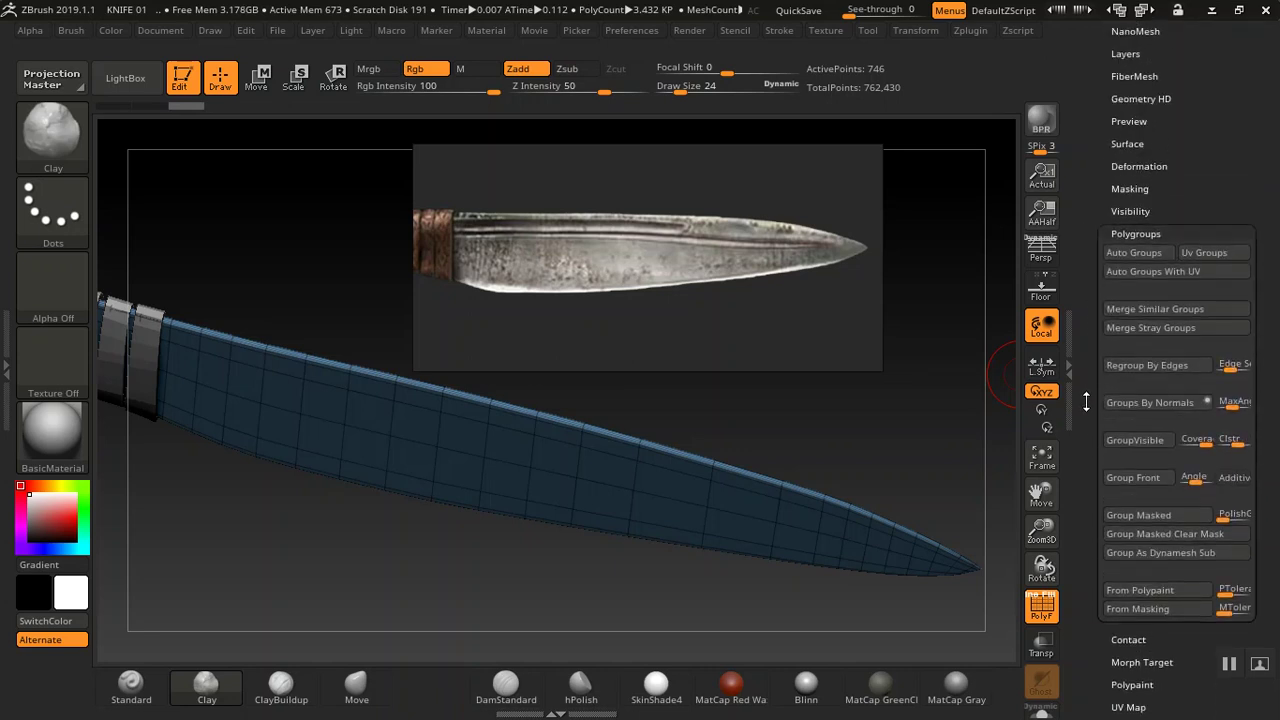
click(1177, 275)
mouse_move(850, 445)
mouse_down()
mouse_move(912, 459)
mouse_move(871, 486)
mouse_move(811, 449)
mouse_move(580, 482)
mouse_up()
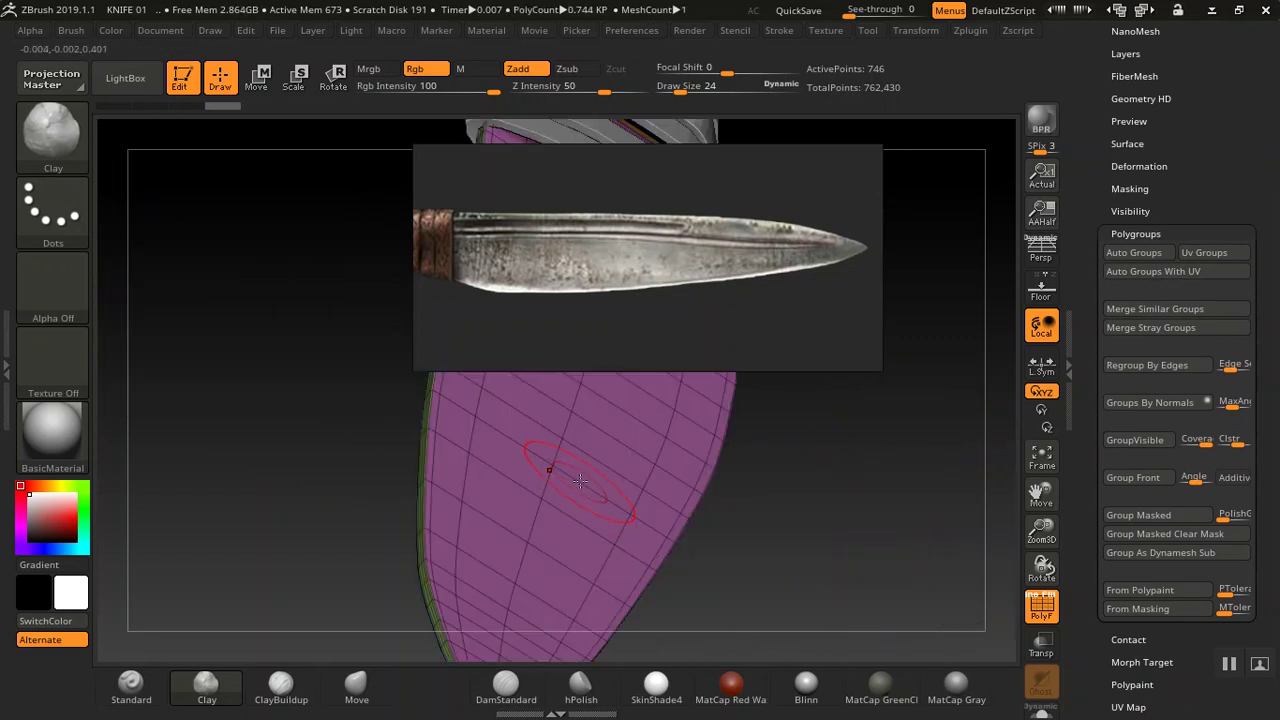
drag(776, 484, 585, 557)
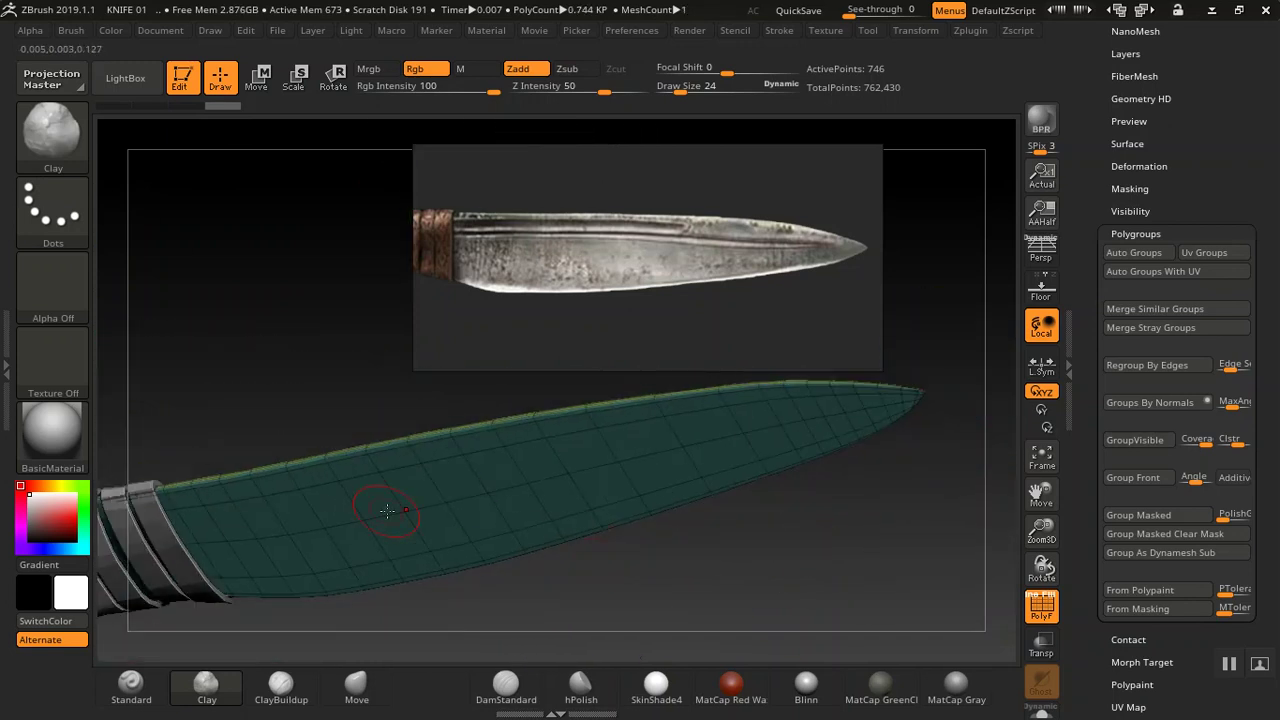
drag(258, 376, 303, 316)
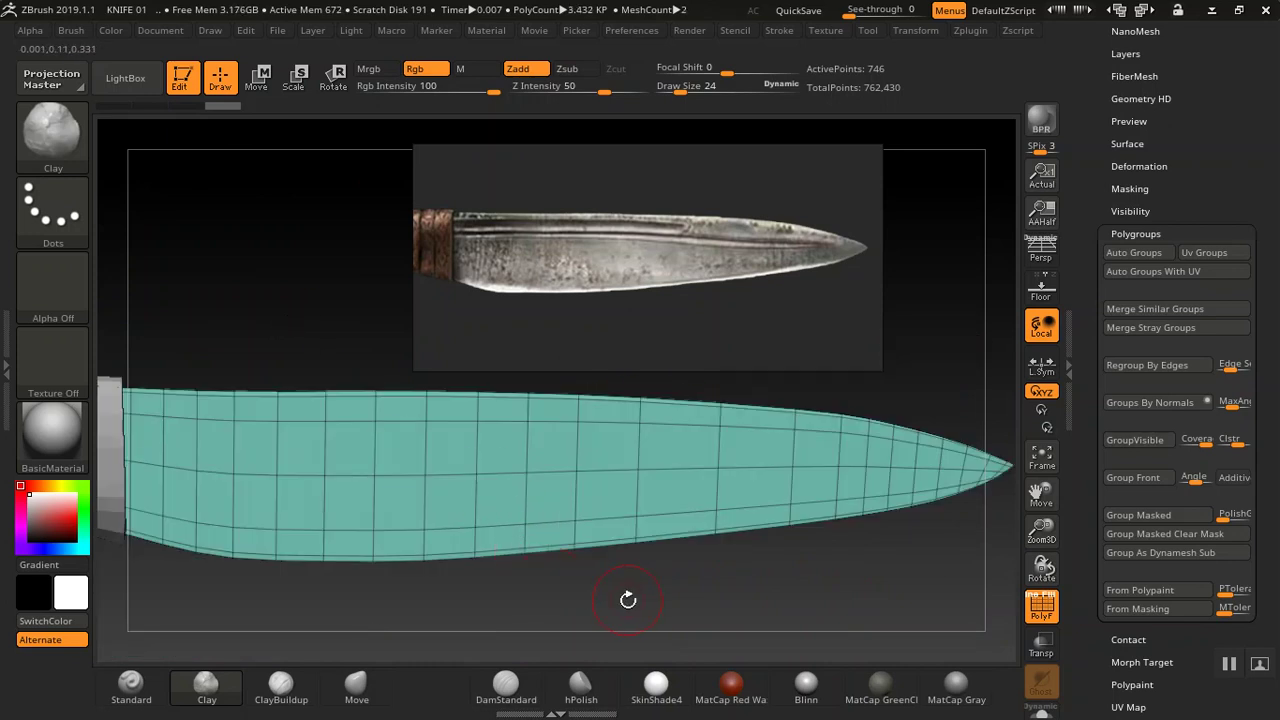
mouse_move(631, 597)
mouse_down()
mouse_move(516, 618)
mouse_move(701, 577)
mouse_up()
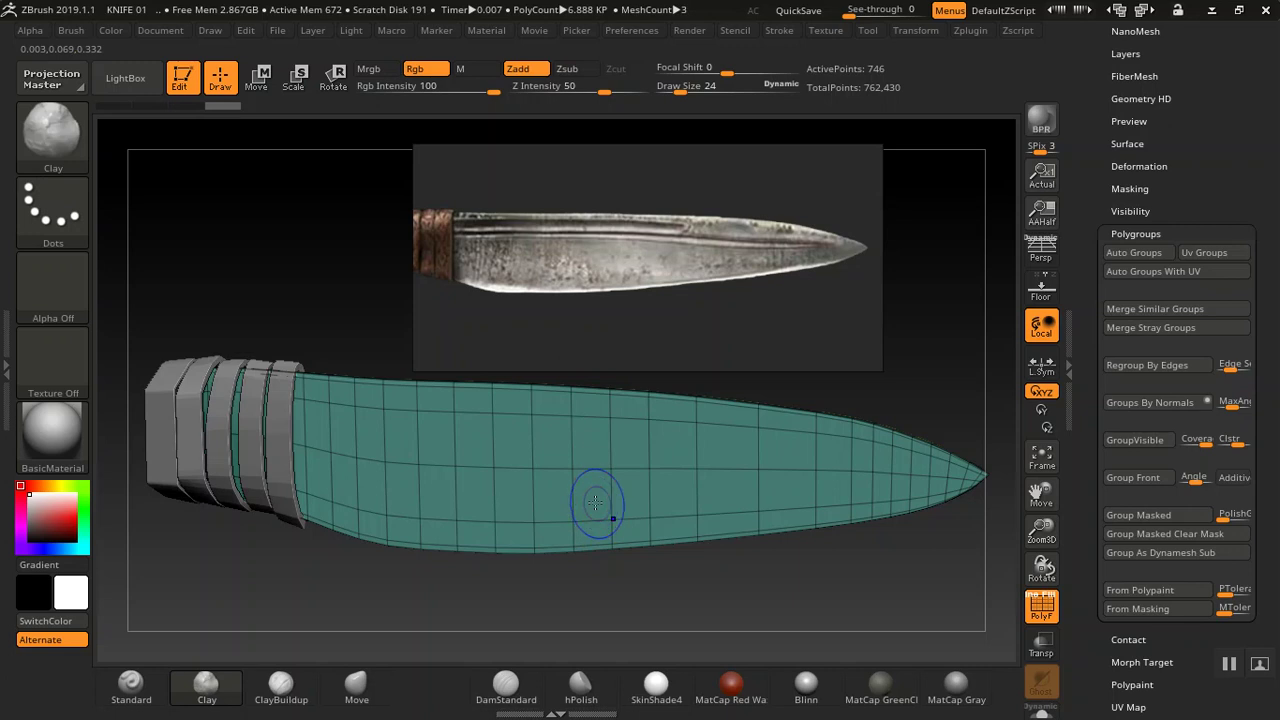
- Hide the polygon wireframe and raise the blade's subdivision level to 4
key(shift+f)
drag(1098, 219, 1098, 273)
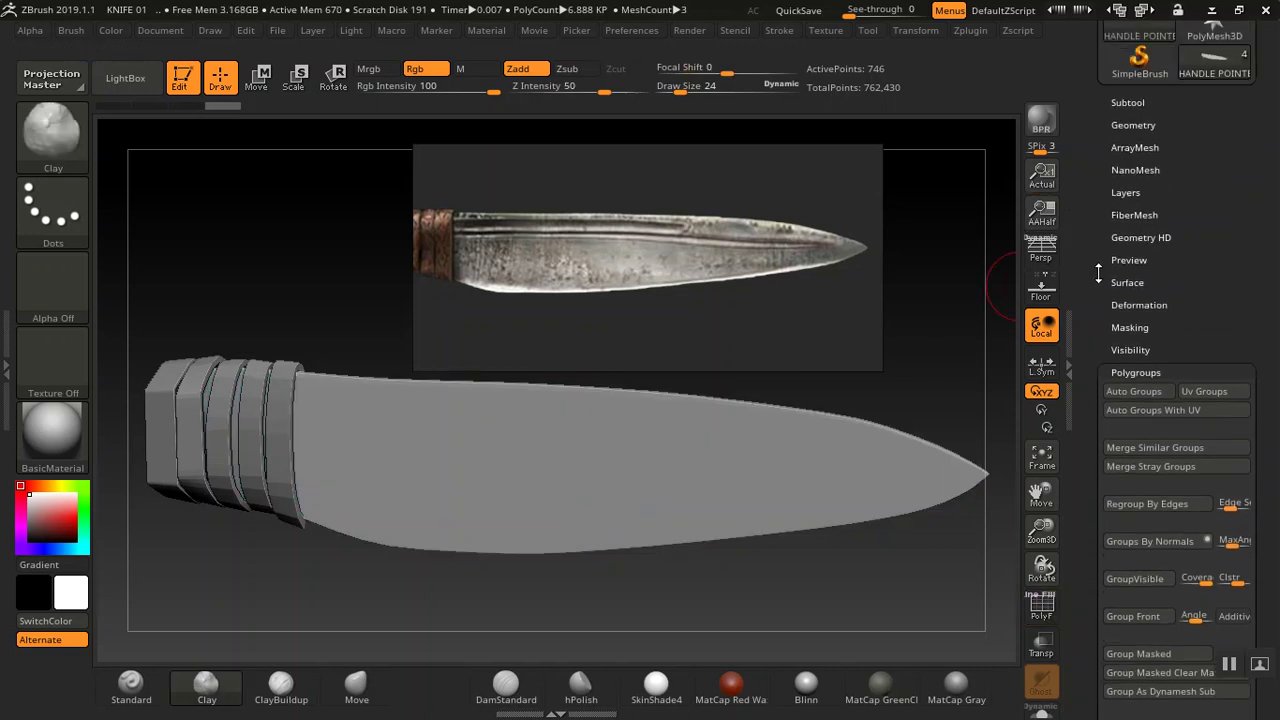
click(1128, 145)
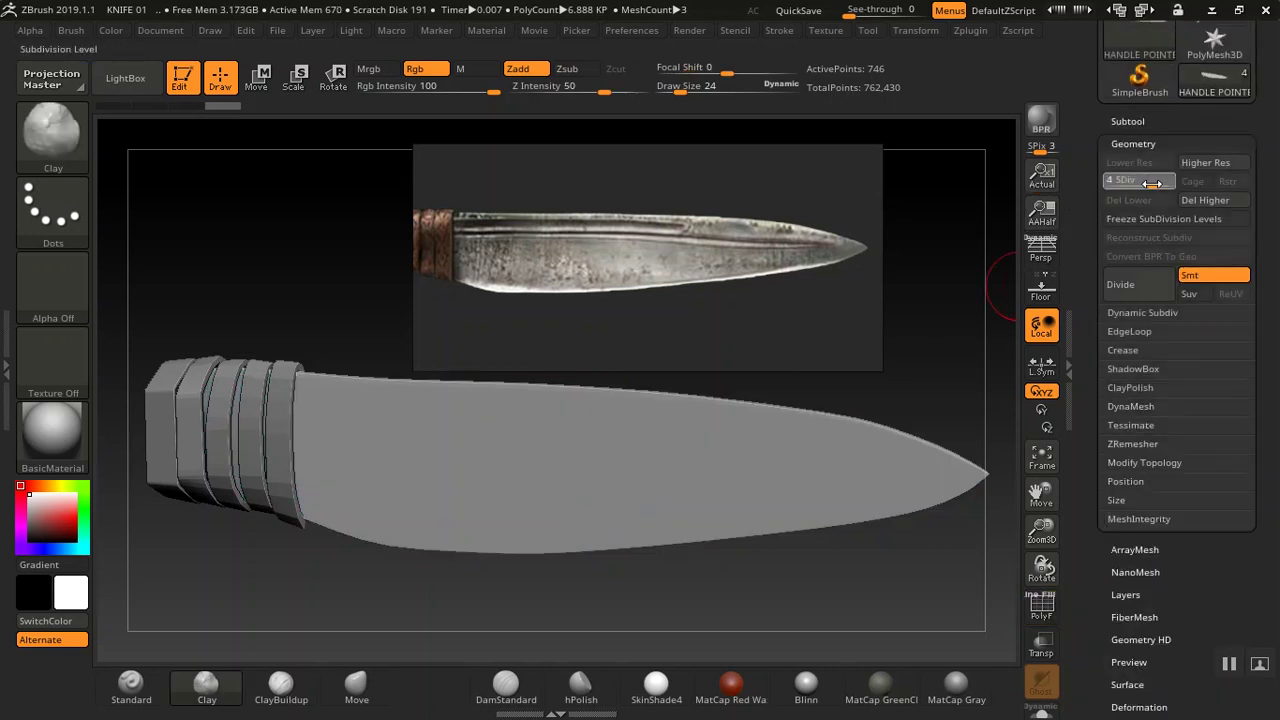
drag(1153, 183, 1153, 183)
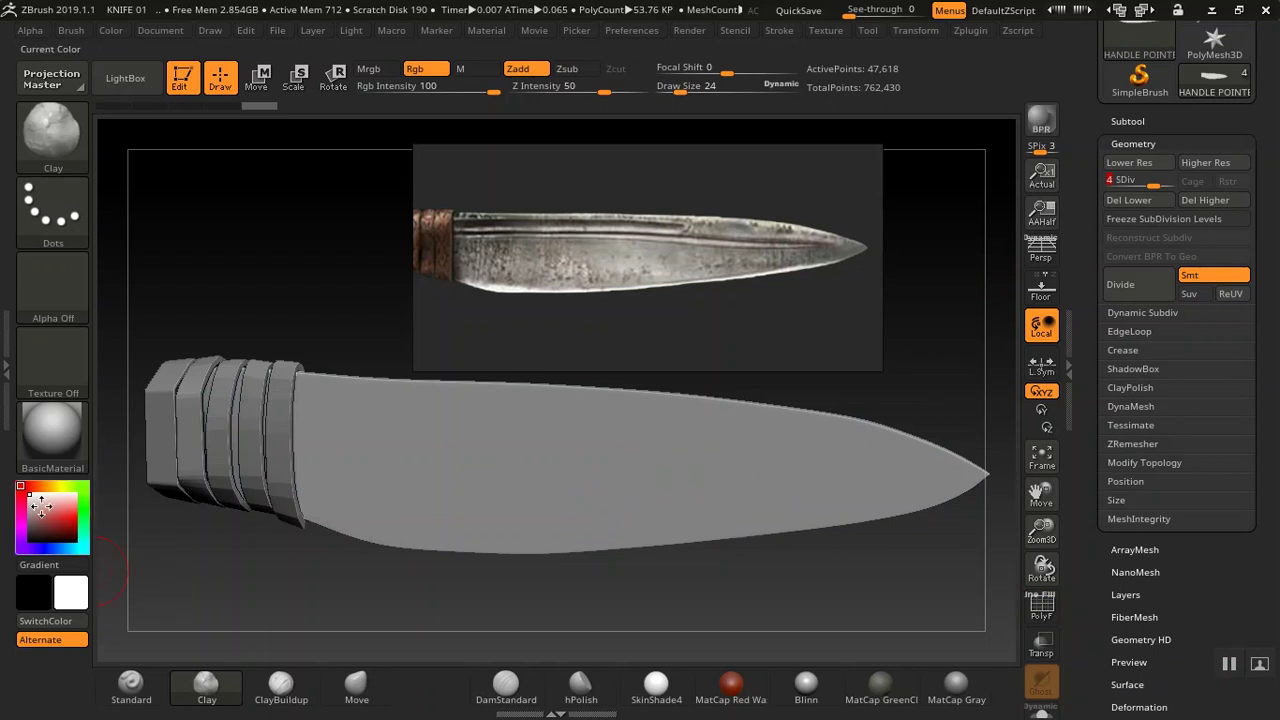
- Try a ClayBuildup brush stroke lengthwise along the blade's face, from the middle towards the handle wraps
drag(620, 595, 640, 537)
drag(760, 443, 508, 464)
mouse_move(709, 595)
mouse_down()
mouse_move(638, 623)
mouse_move(637, 558)
mouse_move(415, 487)
mouse_up()
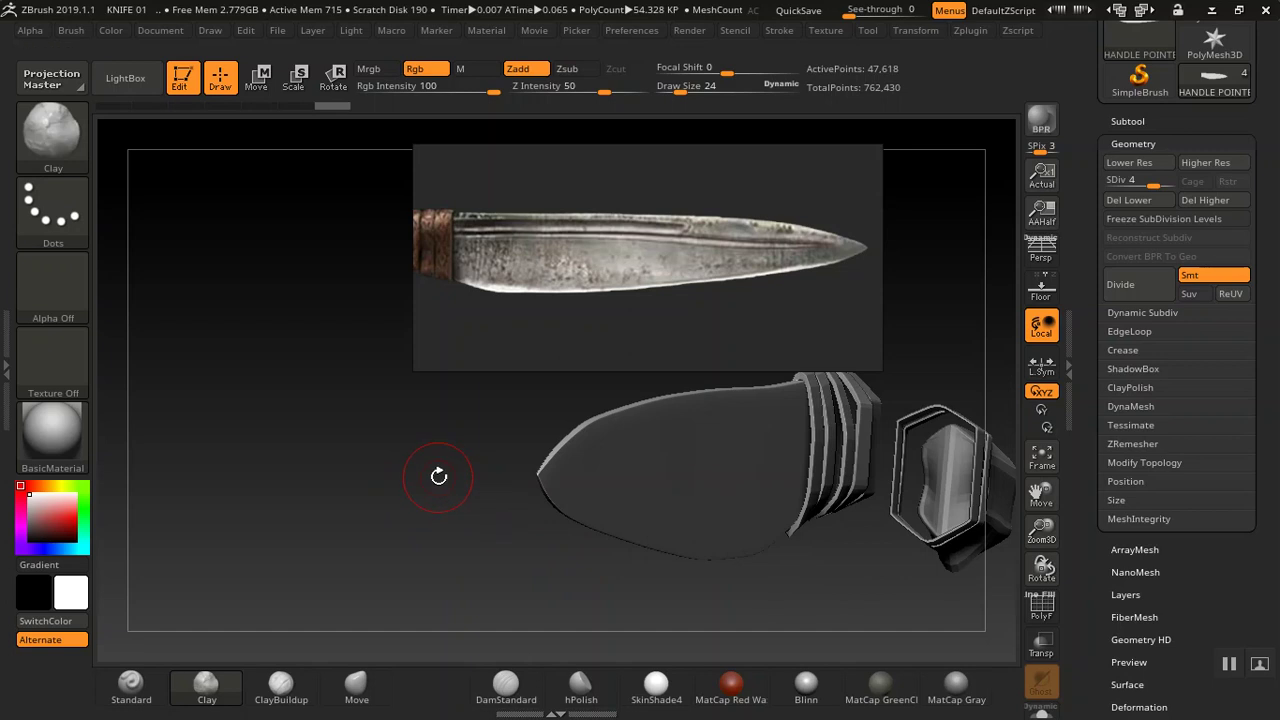
key(shift)
drag(426, 463, 503, 512)
mouse_move(583, 602)
alt+mouse_down()
mouse_move(738, 583)
mouse_move(611, 594)
alt+mouse_up()
click(265, 690)
mouse_move(651, 483)
mouse_down()
mouse_move(598, 463)
mouse_move(571, 491)
mouse_up()
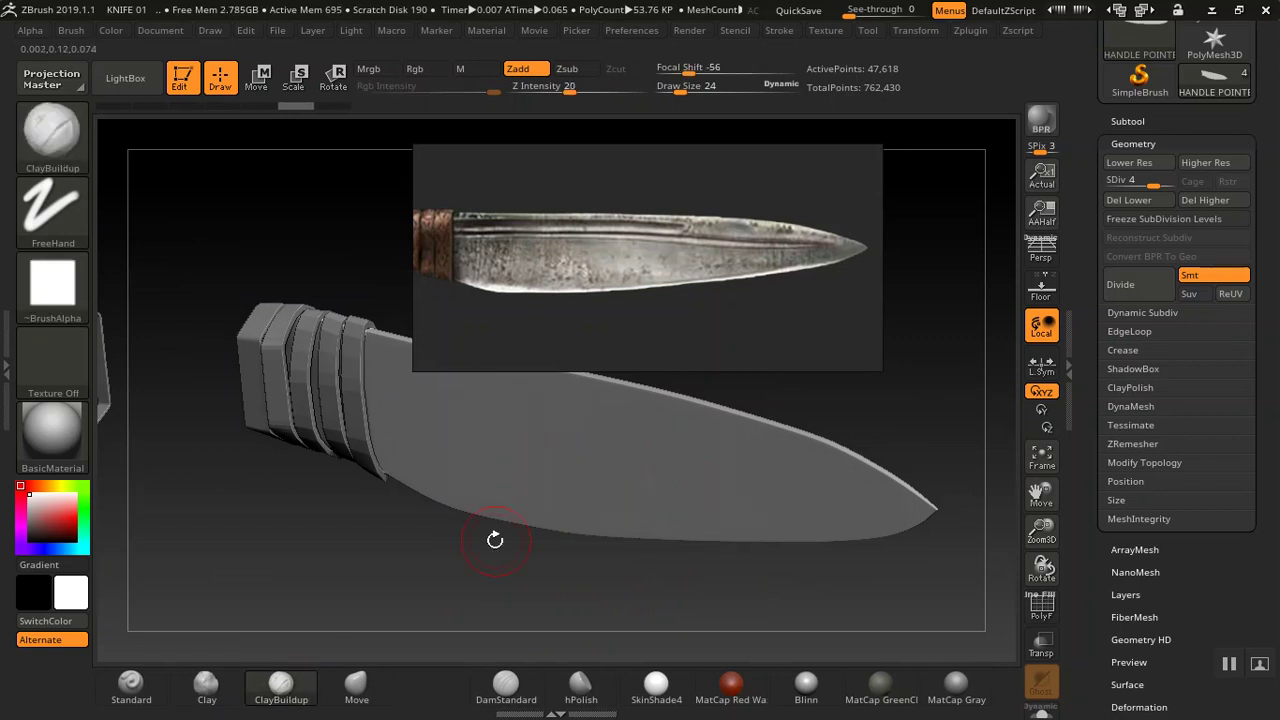
drag(699, 464, 425, 420)
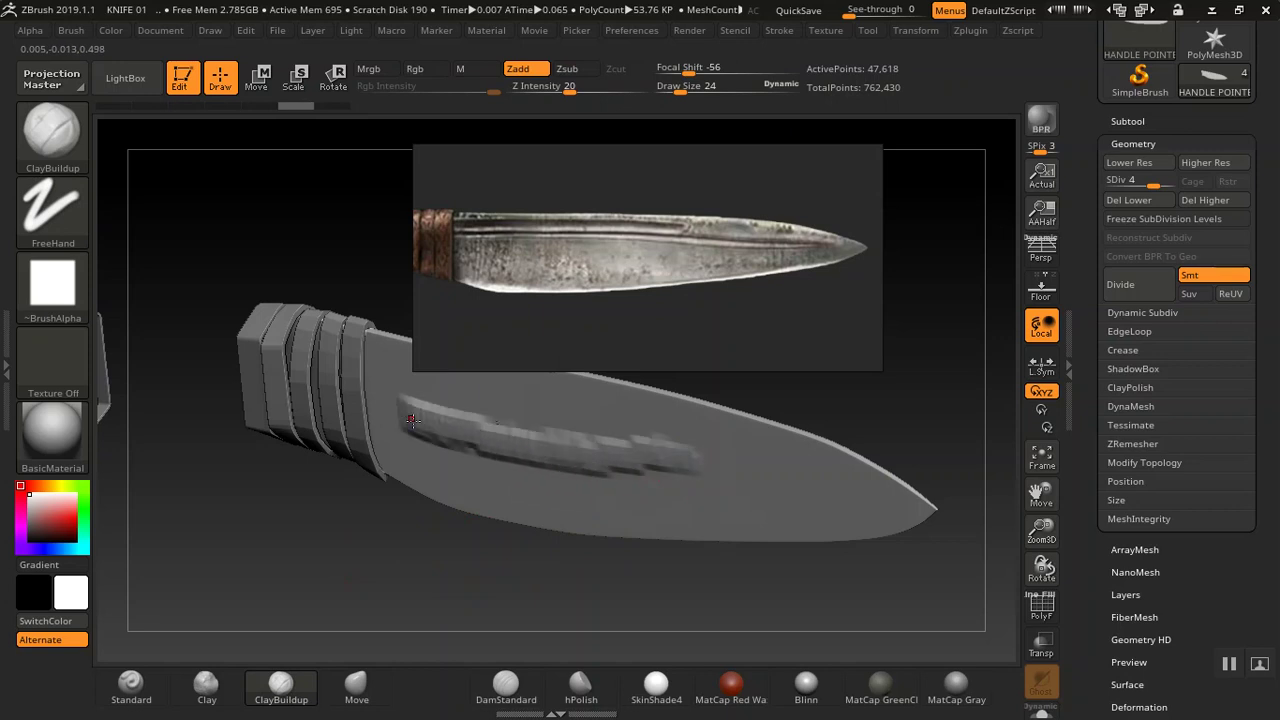
- Examine the blade's spine, thickness and both faces from several angles
drag(453, 594, 380, 500)
drag(547, 465, 526, 515)
mouse_move(515, 471)
mouse_down()
mouse_move(580, 451)
mouse_move(630, 469)
mouse_move(649, 434)
mouse_move(657, 523)
mouse_move(603, 486)
mouse_up()
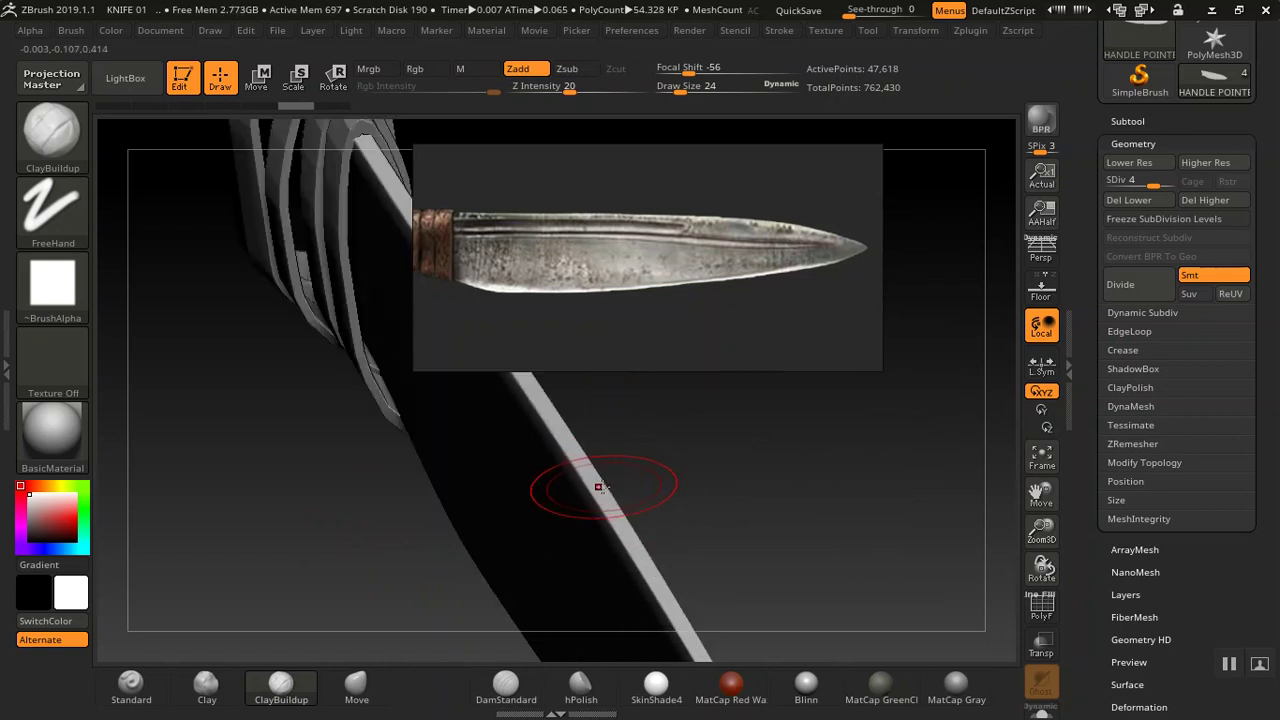
mouse_move(660, 469)
mouse_down()
mouse_move(663, 503)
mouse_move(663, 449)
mouse_move(547, 489)
mouse_move(450, 480)
mouse_move(188, 547)
mouse_move(222, 190)
mouse_up()
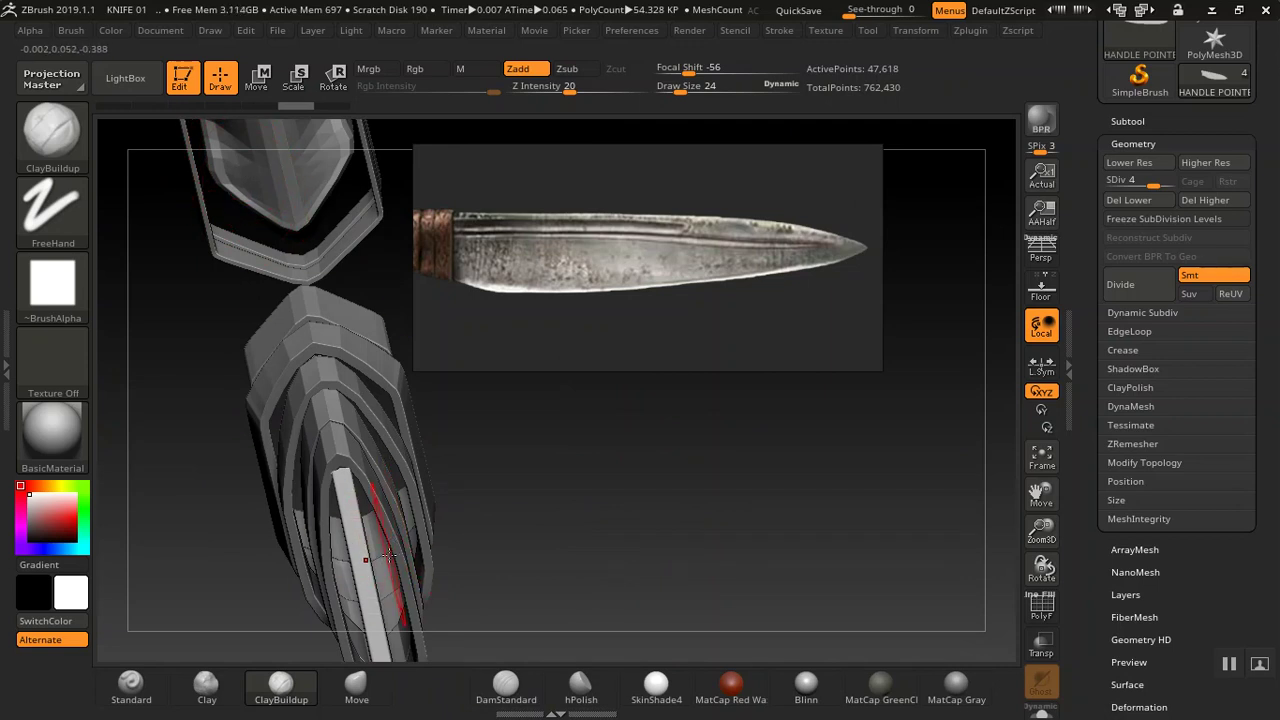
drag(563, 532, 642, 464)
mouse_move(751, 516)
mouse_down()
mouse_move(669, 461)
mouse_move(769, 457)
mouse_move(686, 520)
mouse_up()
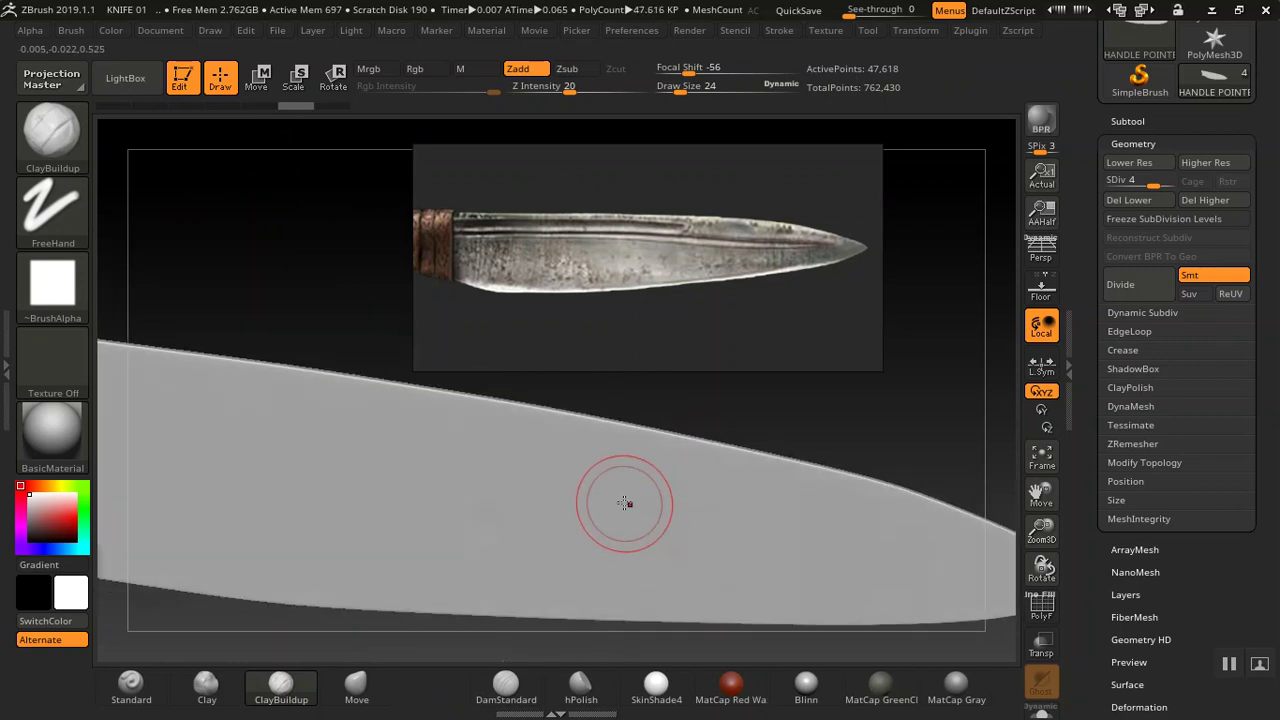
mouse_move(709, 423)
mouse_down()
mouse_move(580, 507)
mouse_move(654, 506)
mouse_move(737, 443)
mouse_move(862, 606)
mouse_up()
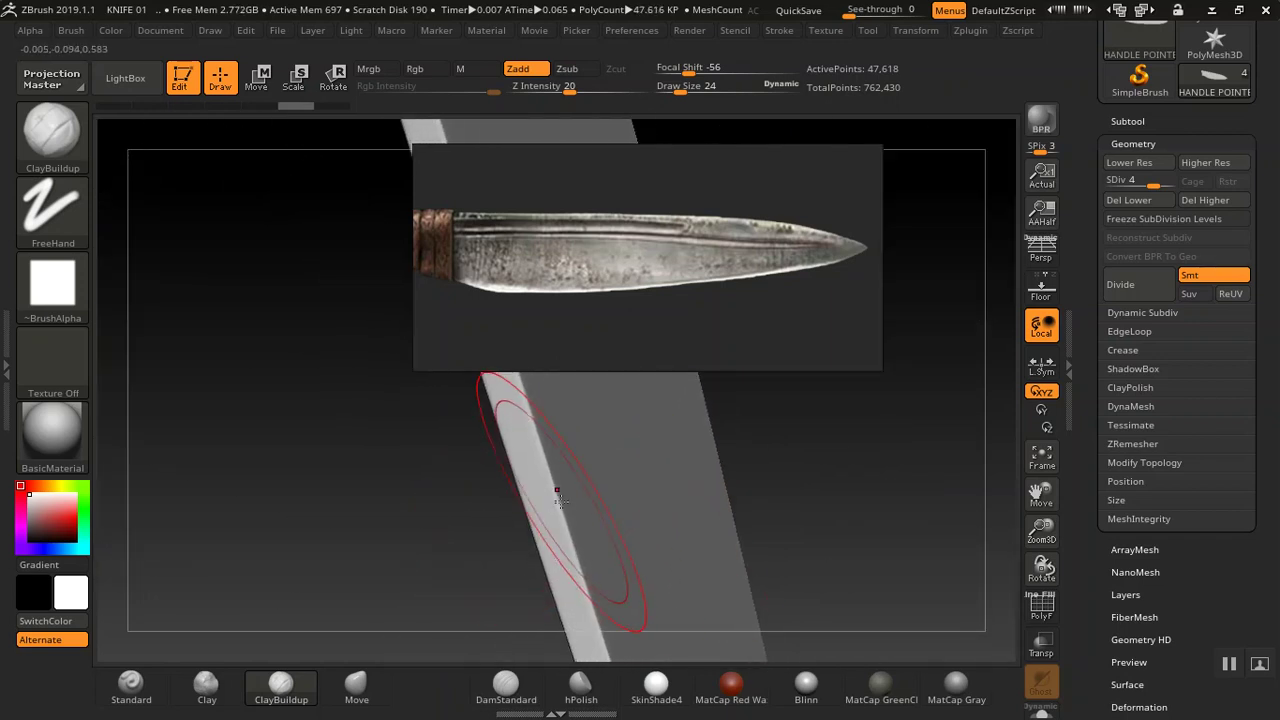
- Reduce the ClayBuildup brush's draw size to suit the blade's narrow spine
key([)
key([)
key([)
key([)
key([)
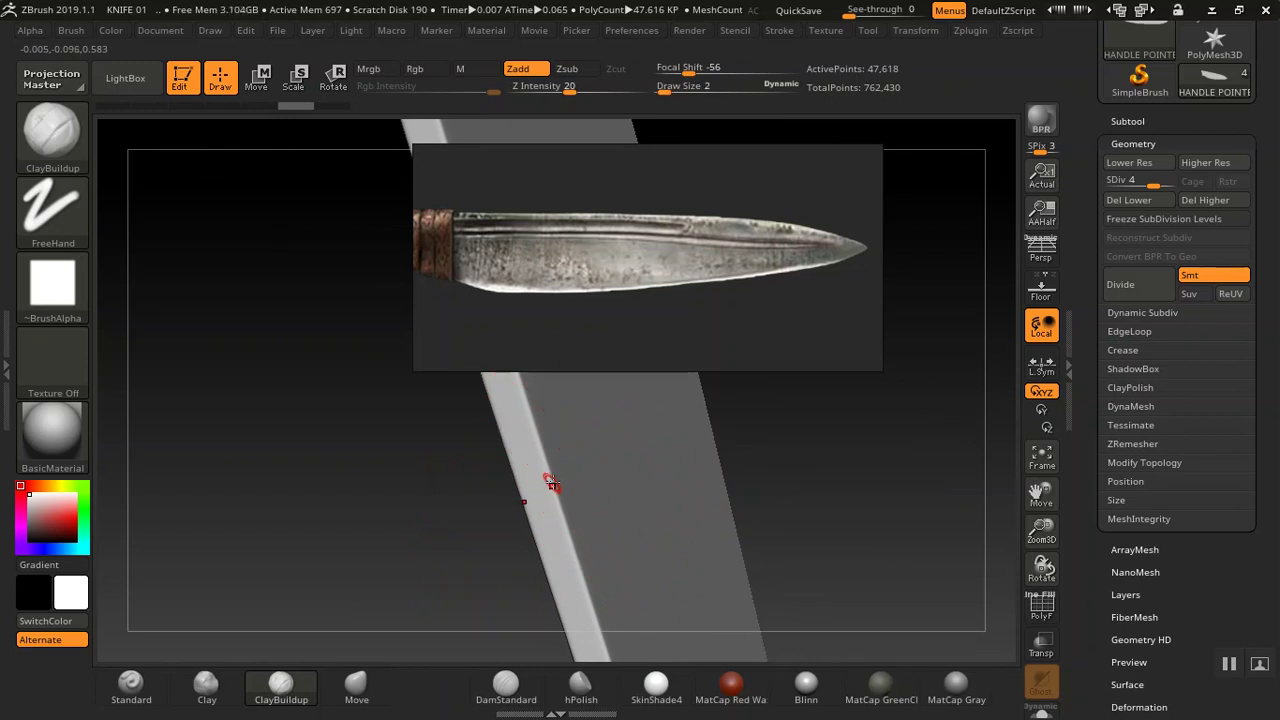
key(bracketright)
key(bracketright)
key(bracketright)
key(bracketright)
key(bracketright)
key(bracketright)
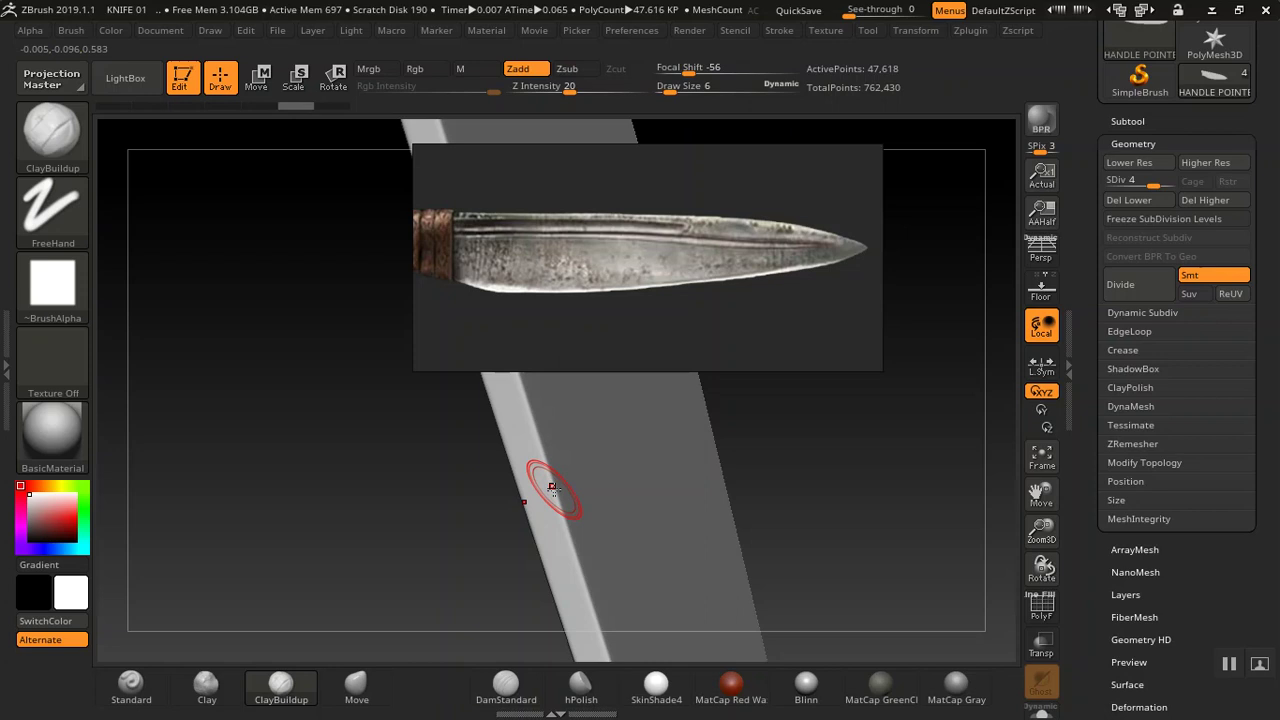
- Try ClayBuildup strokes at draw size 9 lengthwise along the blade's face and undo them
mouse_move(850, 487)
mouse_down()
mouse_move(774, 380)
mouse_move(786, 431)
mouse_move(797, 403)
mouse_move(822, 453)
mouse_up()
mouse_move(676, 516)
mouse_down()
mouse_move(234, 520)
mouse_move(505, 528)
mouse_up()
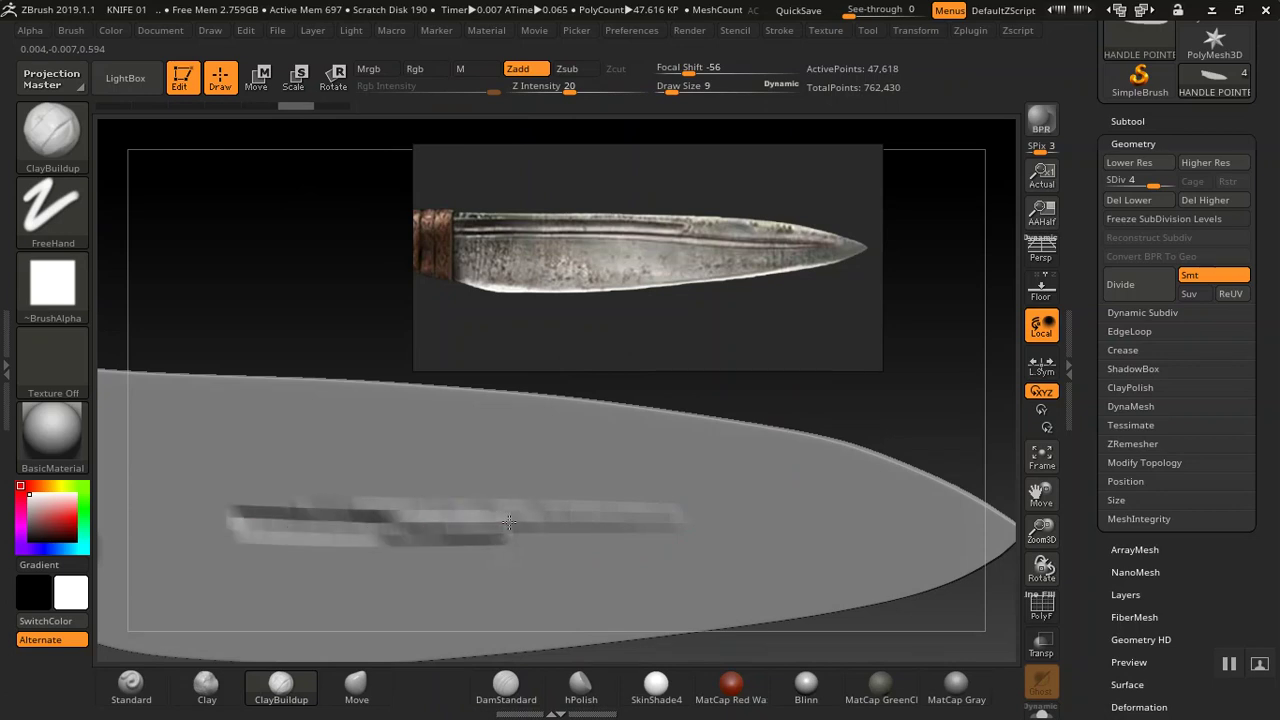
mouse_move(917, 402)
mouse_down()
mouse_move(848, 356)
mouse_move(826, 409)
mouse_move(838, 444)
mouse_move(846, 403)
mouse_move(826, 420)
mouse_move(797, 409)
mouse_move(829, 409)
mouse_move(806, 391)
mouse_move(729, 514)
mouse_move(590, 505)
mouse_move(266, 521)
mouse_up()
mouse_move(780, 398)
mouse_down()
mouse_move(803, 403)
mouse_move(804, 422)
mouse_move(786, 417)
mouse_up()
key(ctrl+z)
- Raise the blade's subdivision level to 5 and sculpt two thin ClayBuildup strokes lengthwise along its face
click(1153, 183)
drag(1153, 183, 1168, 181)
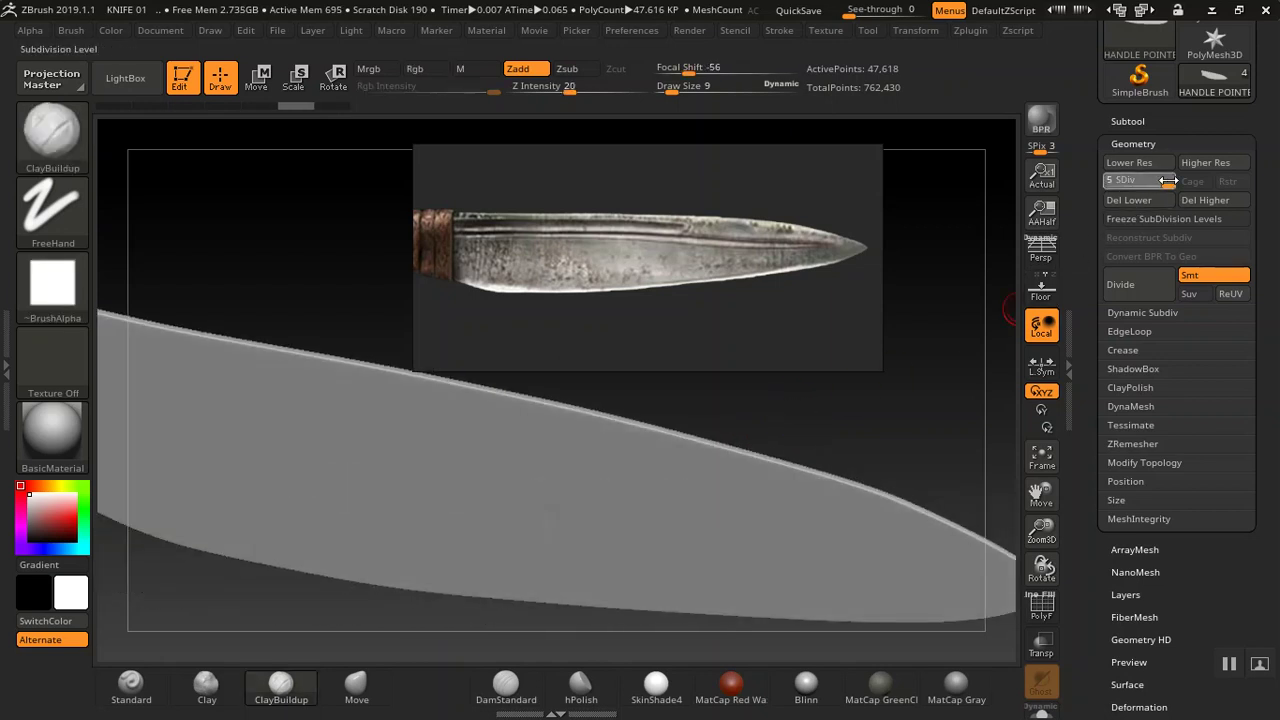
drag(728, 498, 355, 491)
drag(397, 443, 197, 440)
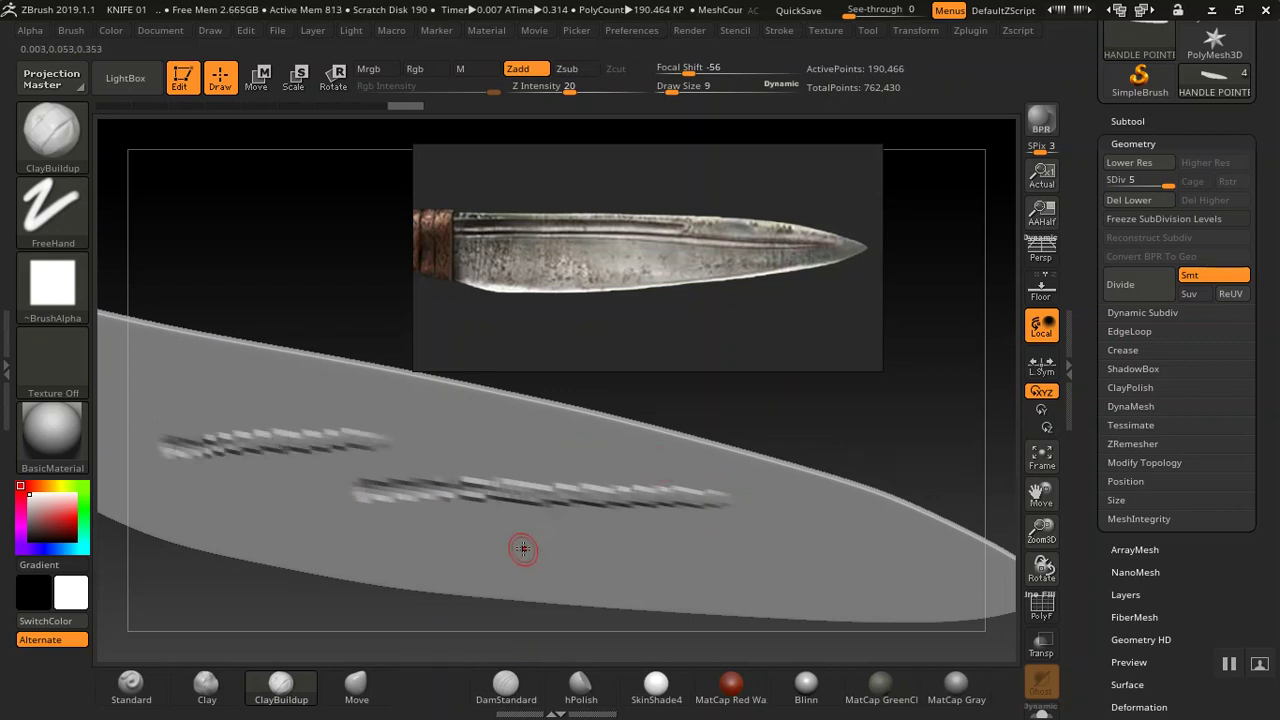
- Undo the two thin ClayBuildup strokes on the blade's face
mouse_move(752, 409)
mouse_down()
mouse_move(766, 407)
mouse_move(737, 423)
mouse_move(750, 421)
mouse_up()
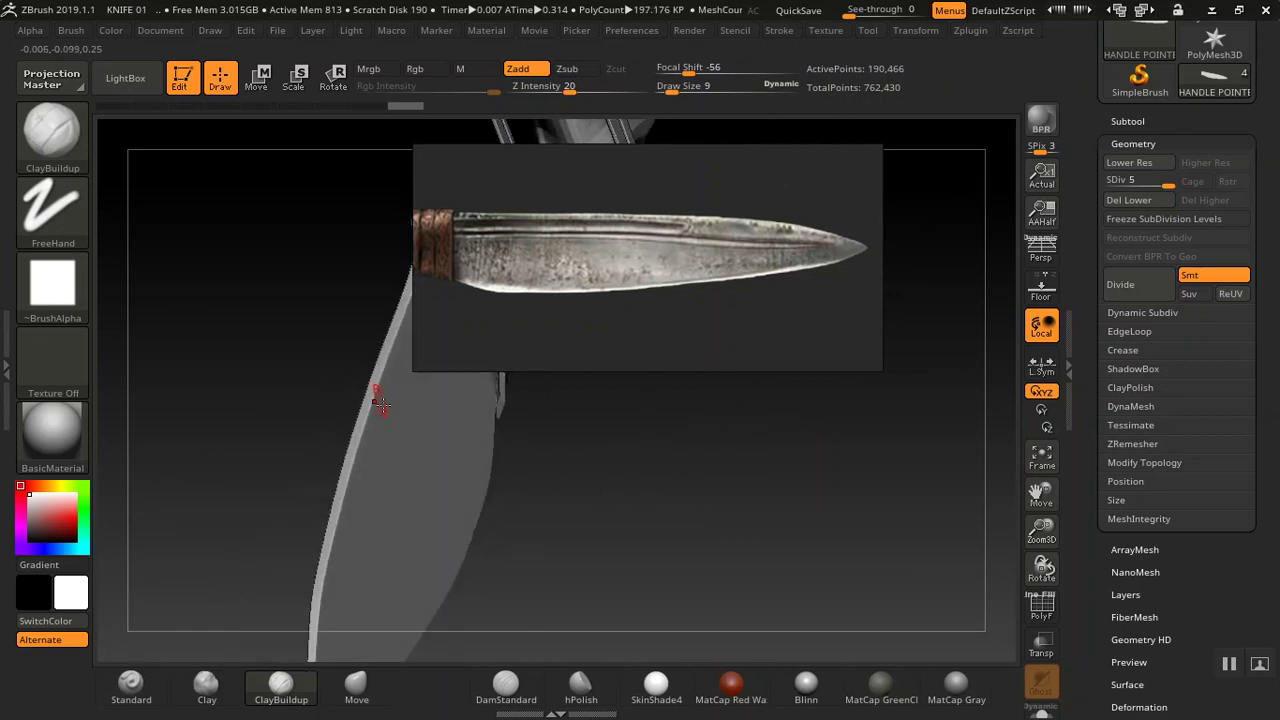
mouse_move(625, 470)
mouse_down()
mouse_move(706, 514)
mouse_move(723, 503)
mouse_move(469, 428)
mouse_move(494, 446)
mouse_move(687, 451)
mouse_move(677, 446)
mouse_up()
key(ctrl+z)
key(ctrl+z)
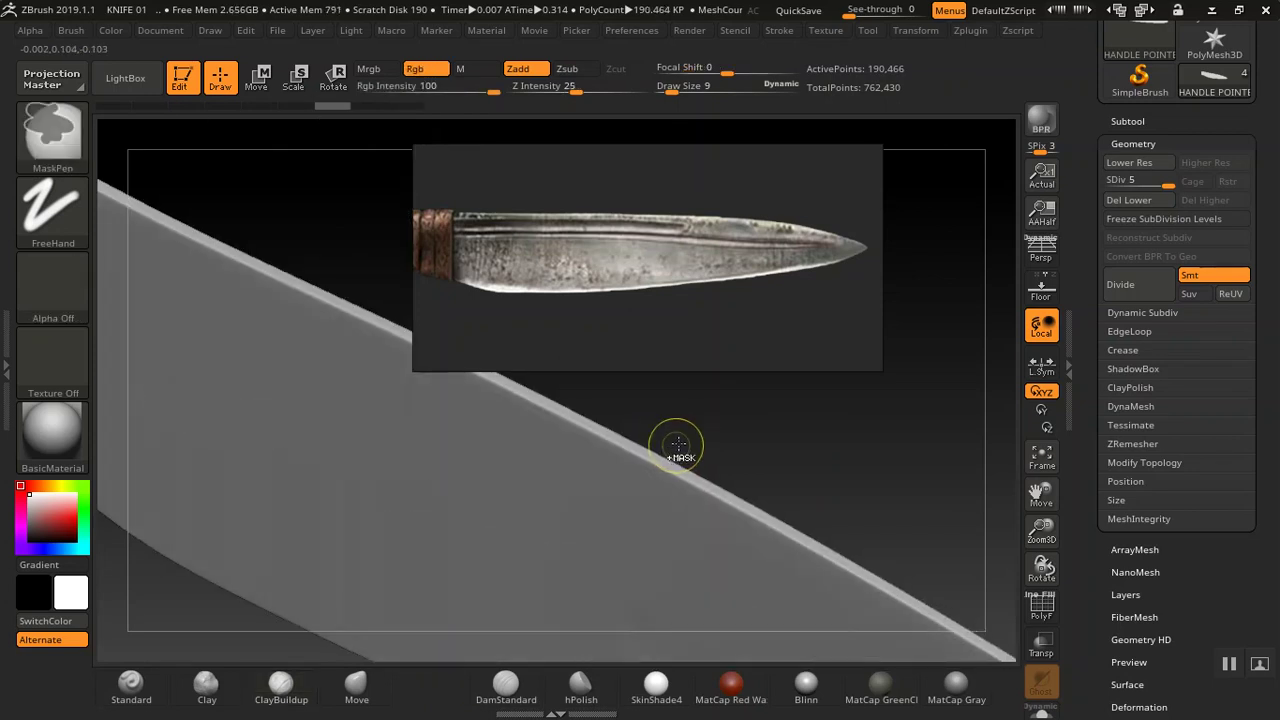
- Review the ClayBuildup brush's Auto Masking options
alt+drag(824, 428, 563, 289)
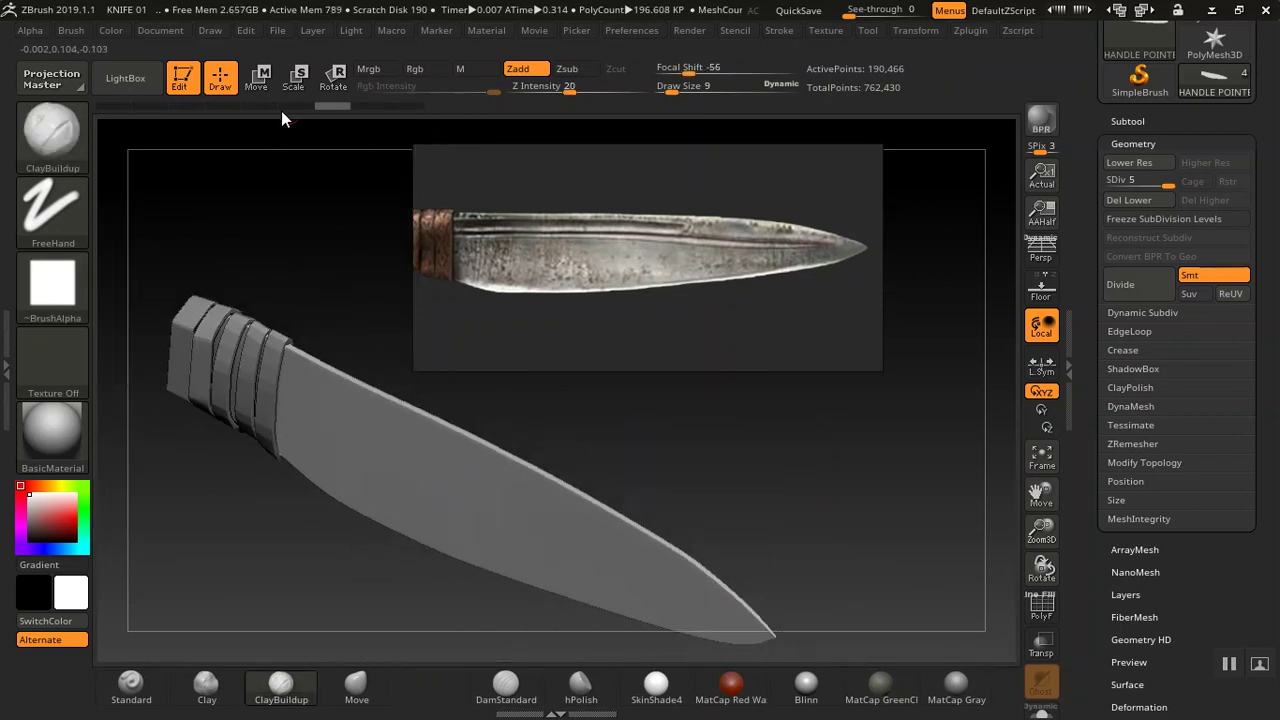
click(71, 30)
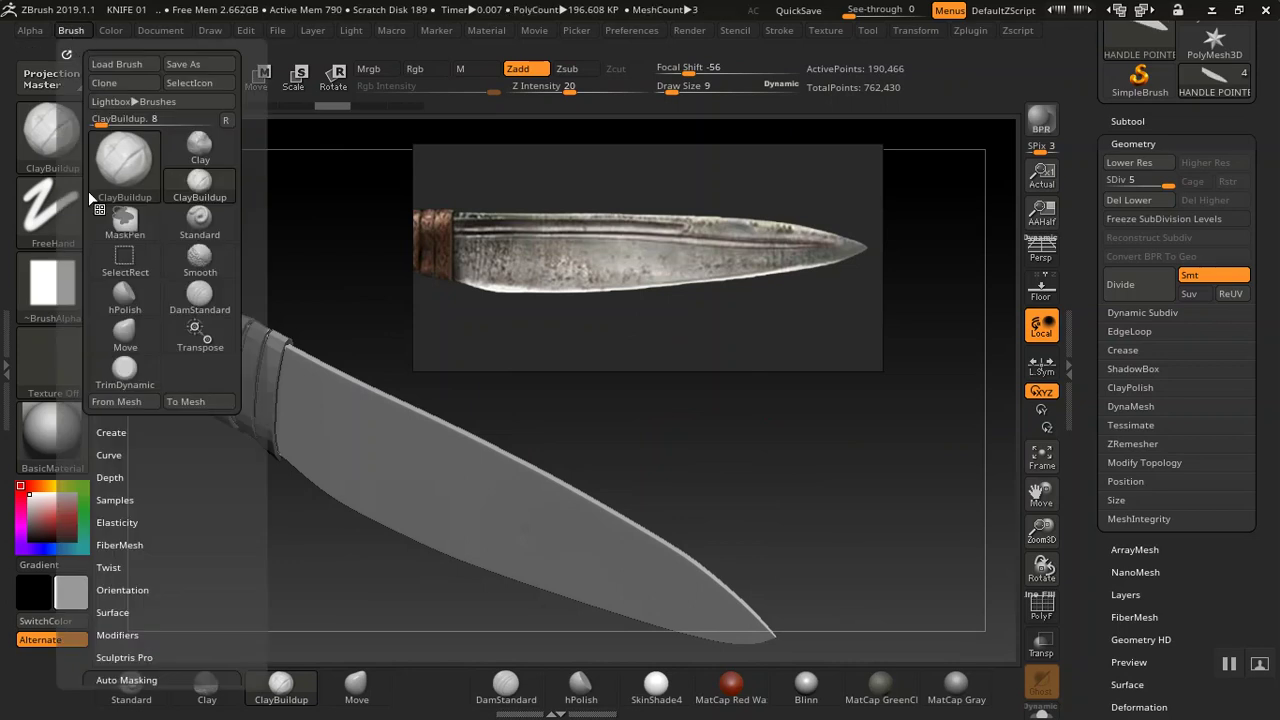
mouse_move(74, 268)
mouse_down()
mouse_move(63, 166)
mouse_move(70, 214)
mouse_up()
scroll(70, 214, down, 2)
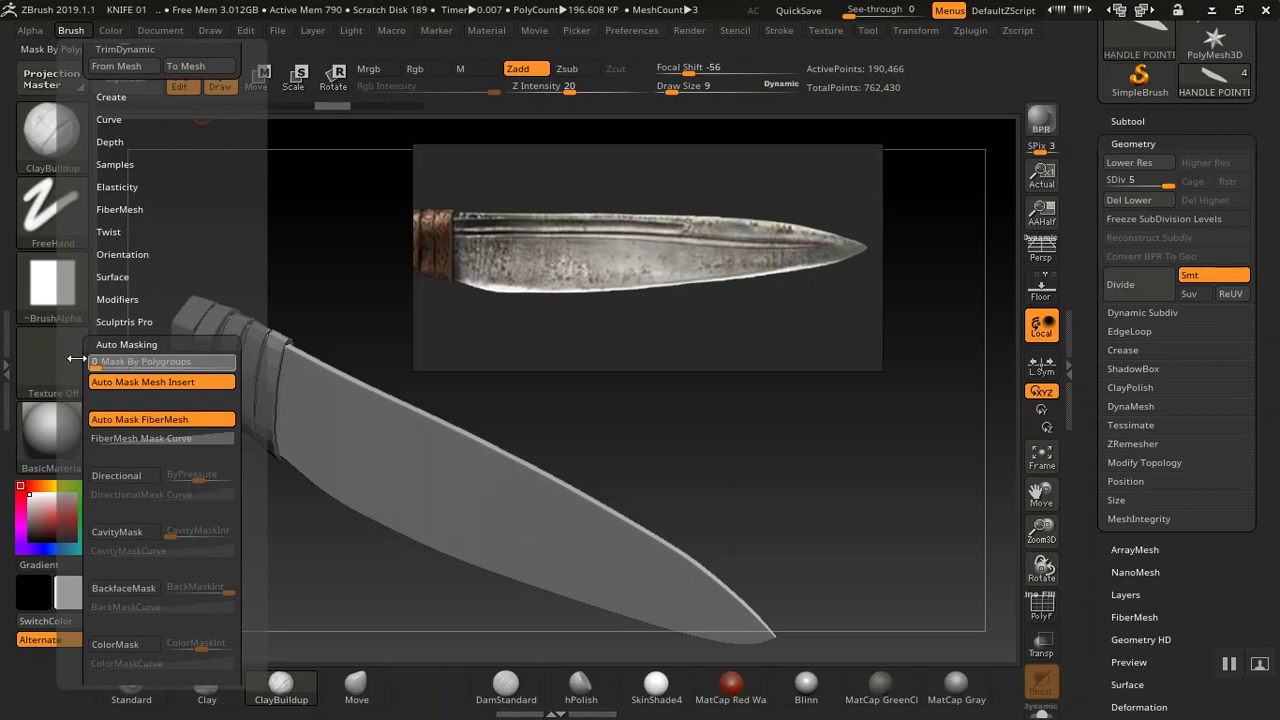
drag(677, 447, 706, 468)
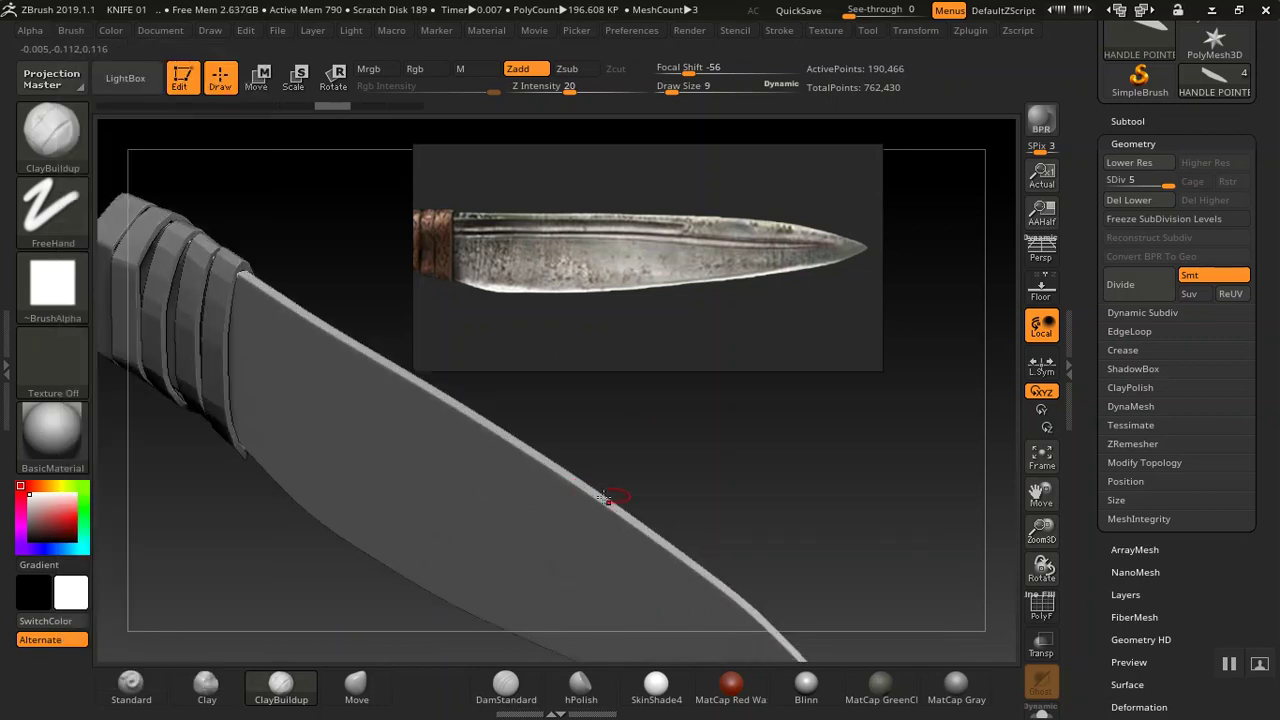
- Try a ClayBuildup stroke lengthwise along the blade's face, check the opposite face, and undo the stroke
drag(540, 505, 375, 492)
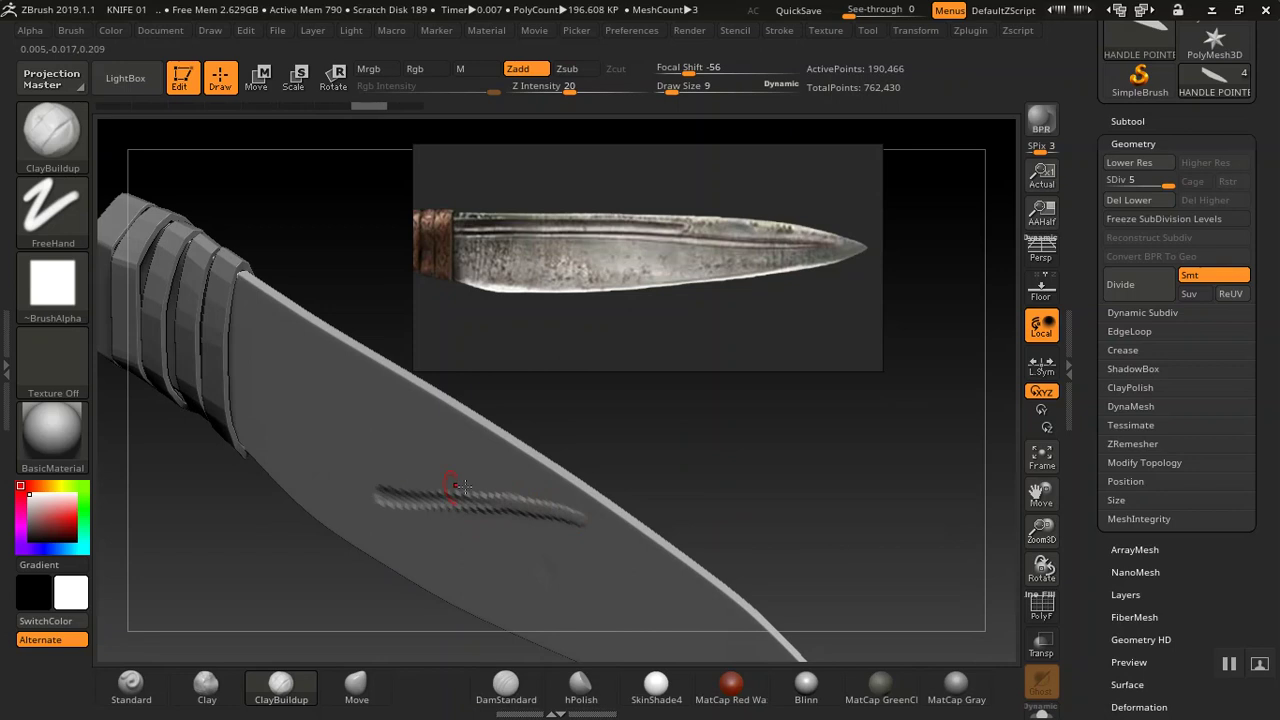
drag(703, 456, 652, 450)
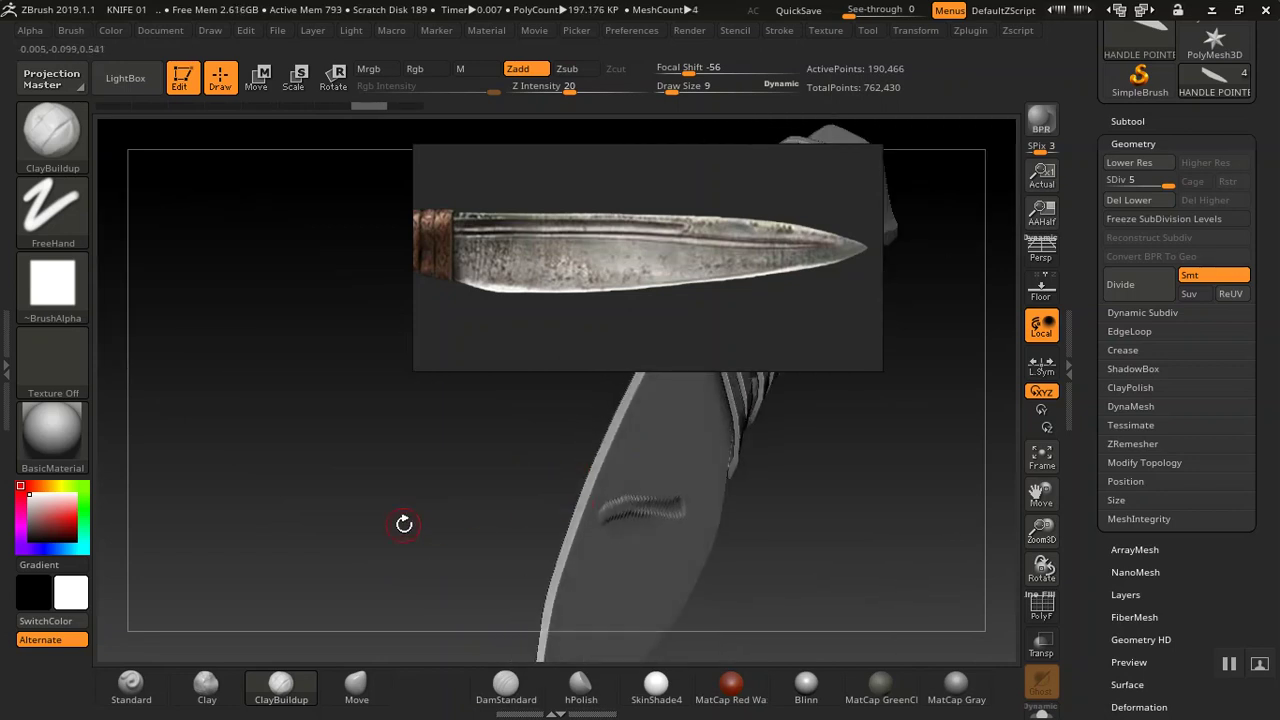
key(ctrl+z)
key(ctrl+z)
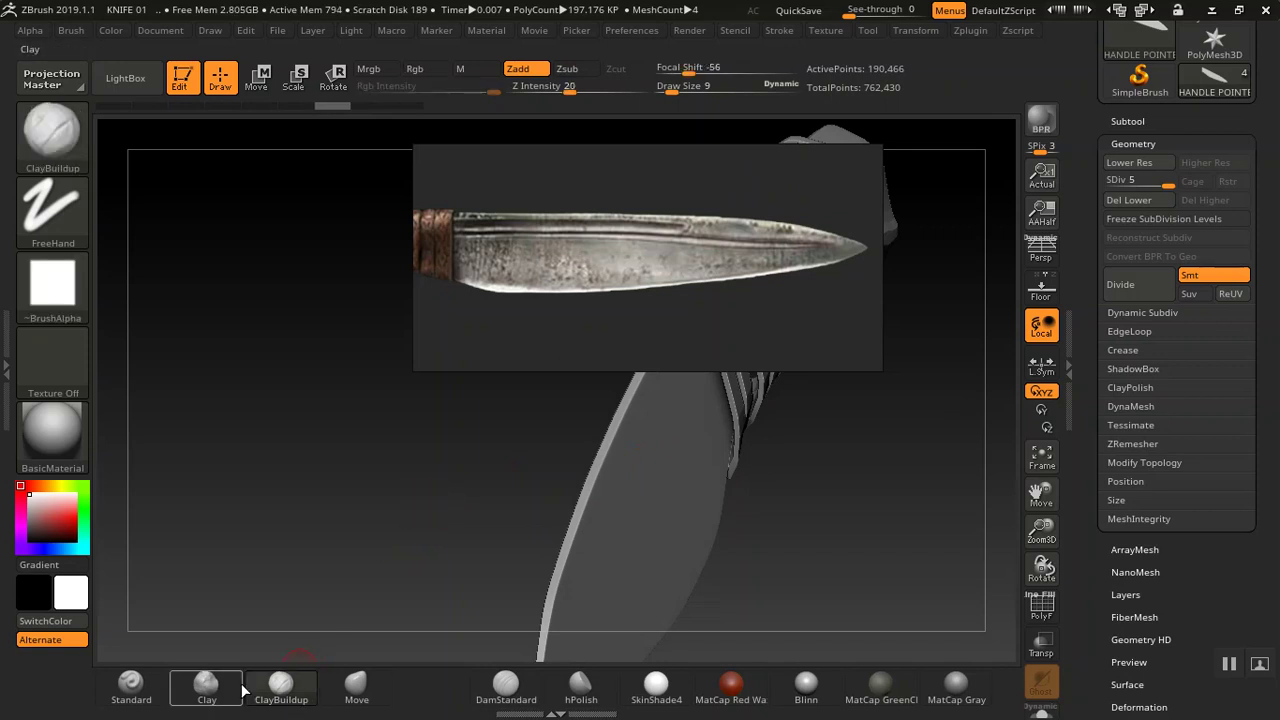
- Try the Clay brush at Z Intensity 50 with a lengthwise stroke on the blade's face and undo it
click(207, 684)
mouse_move(386, 531)
mouse_down()
mouse_move(624, 505)
mouse_move(600, 539)
mouse_up()
mouse_move(677, 472)
mouse_down()
mouse_move(643, 512)
mouse_move(550, 540)
mouse_move(395, 547)
mouse_up()
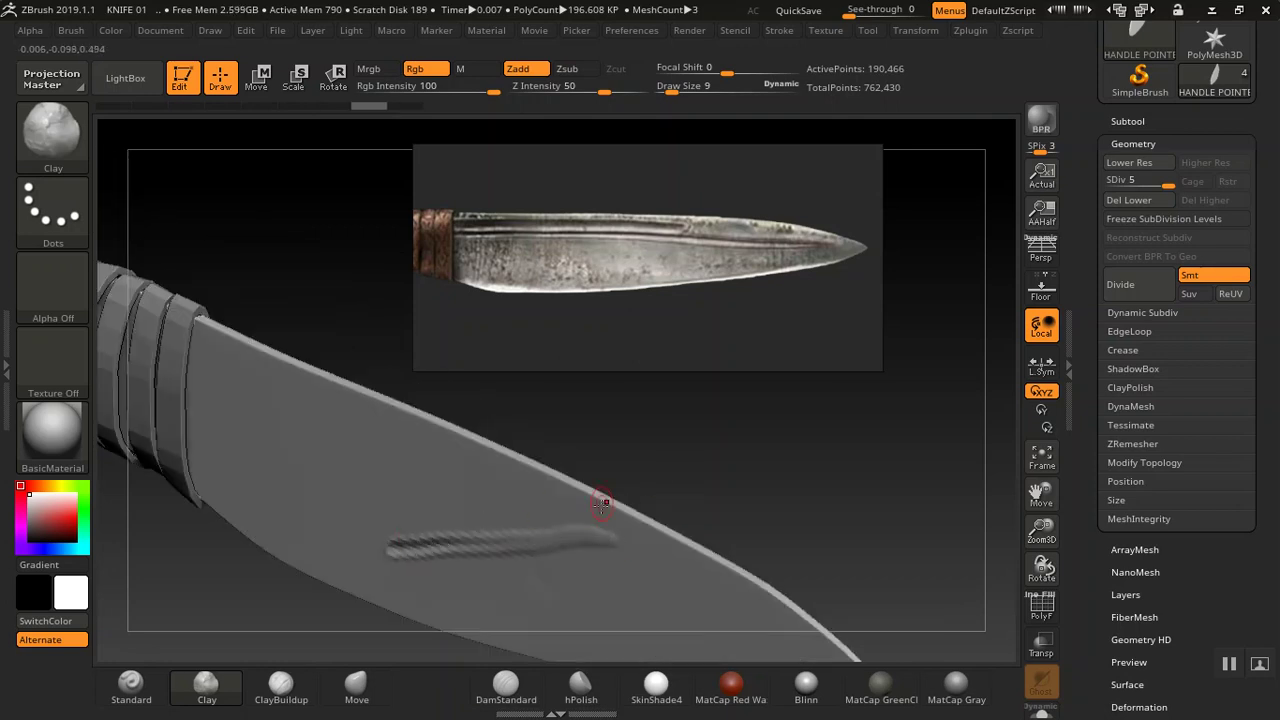
key(ctrl+z)
- Try several short Clay strokes across the blade's face, check the opposite face, and undo them all
drag(551, 552, 456, 545)
mouse_move(572, 503)
mouse_down()
mouse_move(452, 505)
mouse_move(380, 478)
mouse_up()
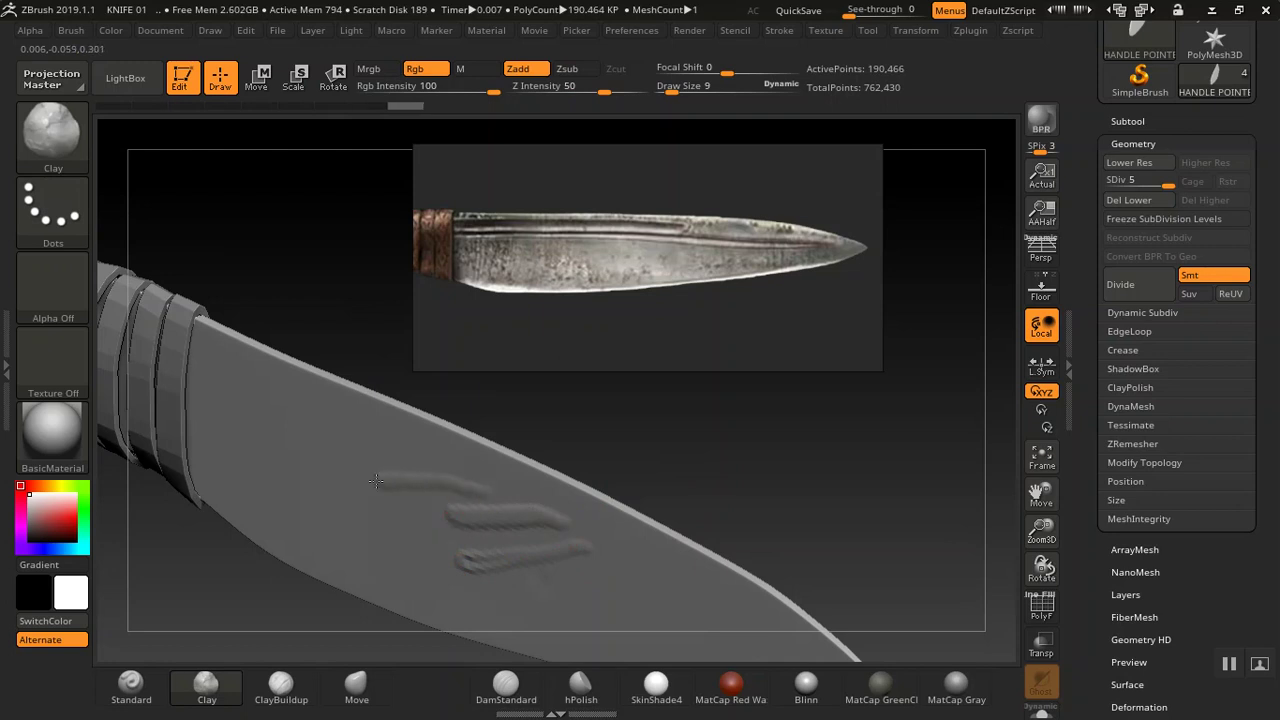
drag(451, 545, 318, 518)
drag(348, 438, 286, 425)
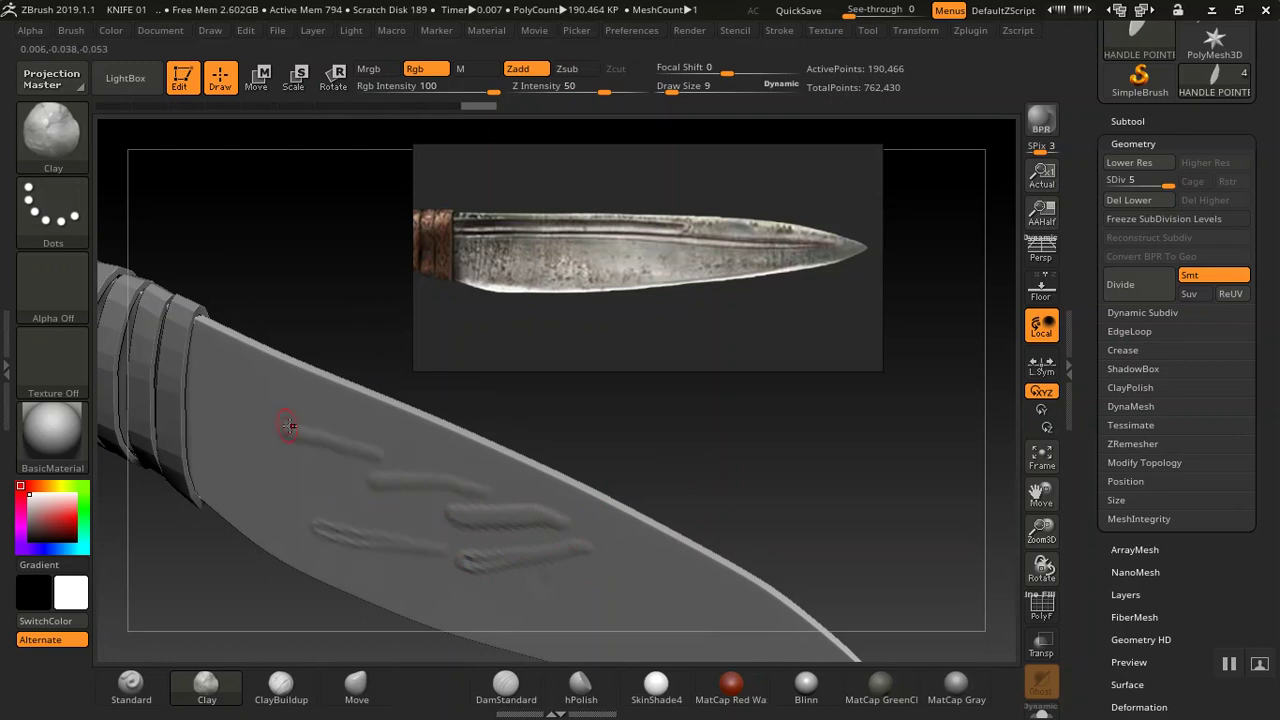
key(ctrl)
mouse_move(686, 417)
mouse_down()
mouse_move(617, 446)
mouse_move(626, 439)
mouse_up()
key(ctrl+z)
key(ctrl+z)
key(ctrl+z)
key(ctrl+z)
key(ctrl+z)
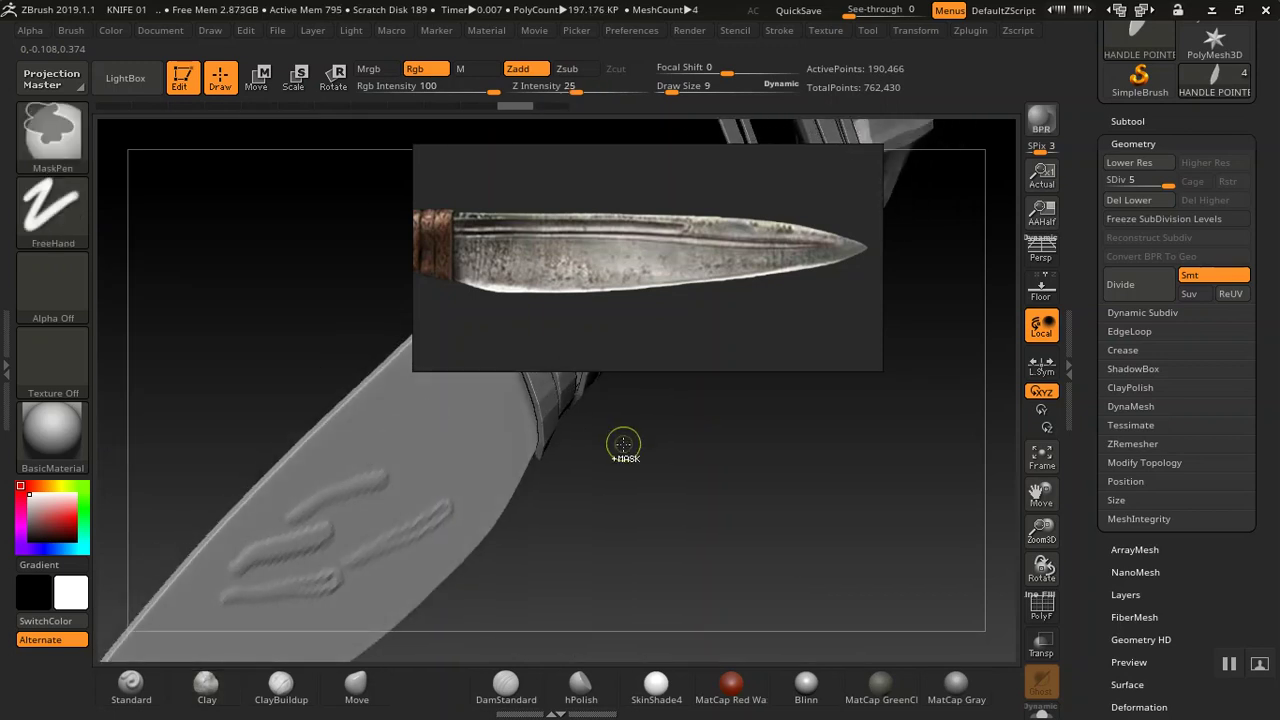
- Switch to the knife 01 image in Paint, zoom it out to 50%, and move the floating blade reference clear of the knife
mouse_move(621, 451)
mouse_down()
mouse_move(697, 470)
mouse_move(704, 449)
mouse_move(726, 443)
mouse_move(726, 463)
mouse_up()
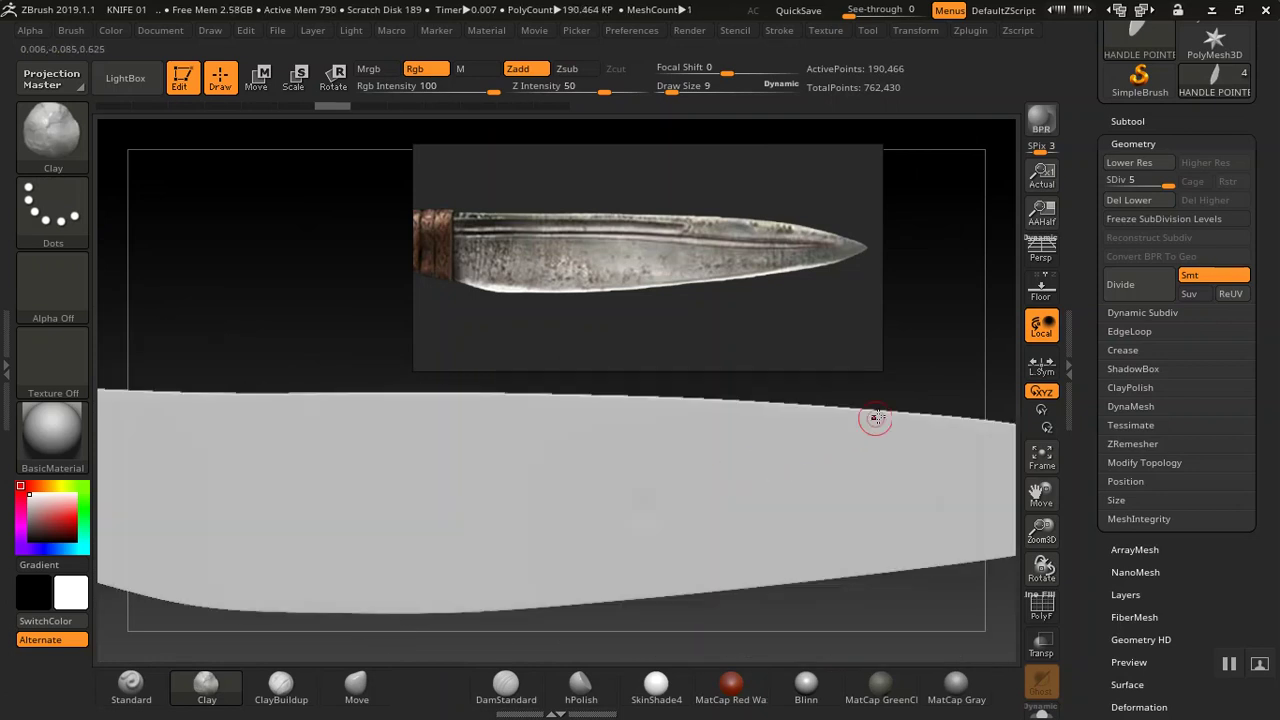
drag(914, 362, 797, 378)
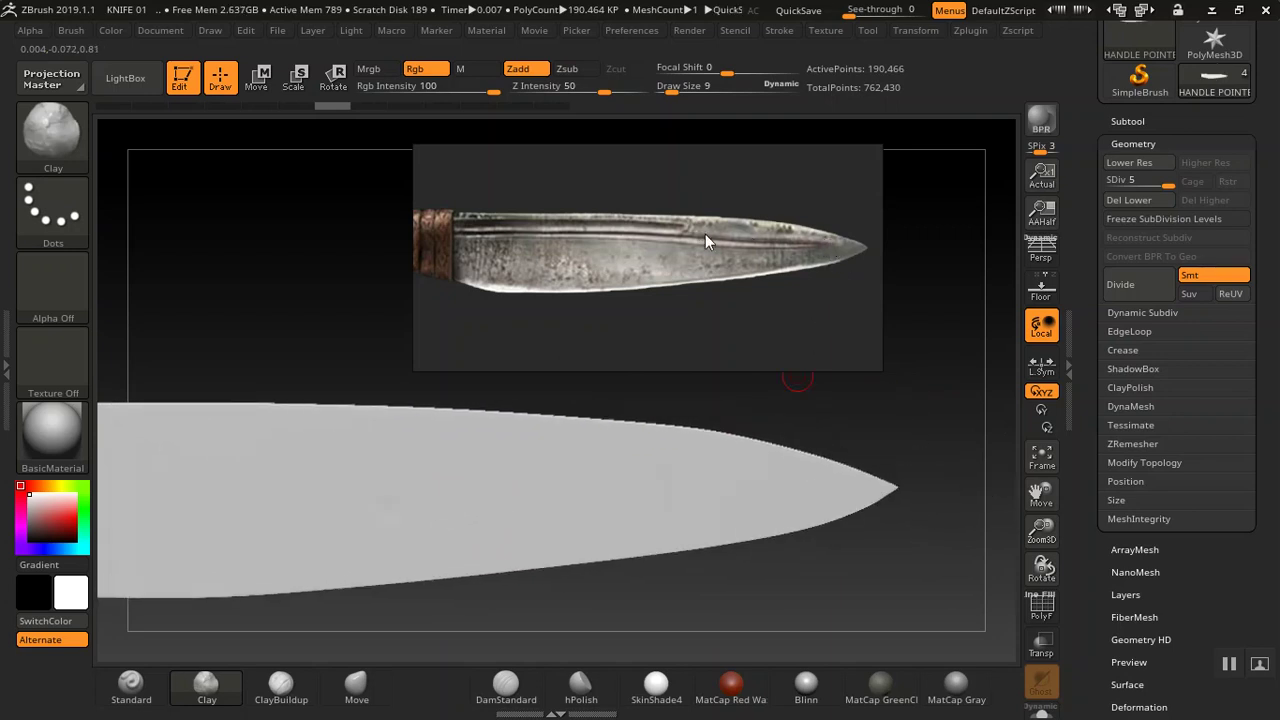
click(1231, 664)
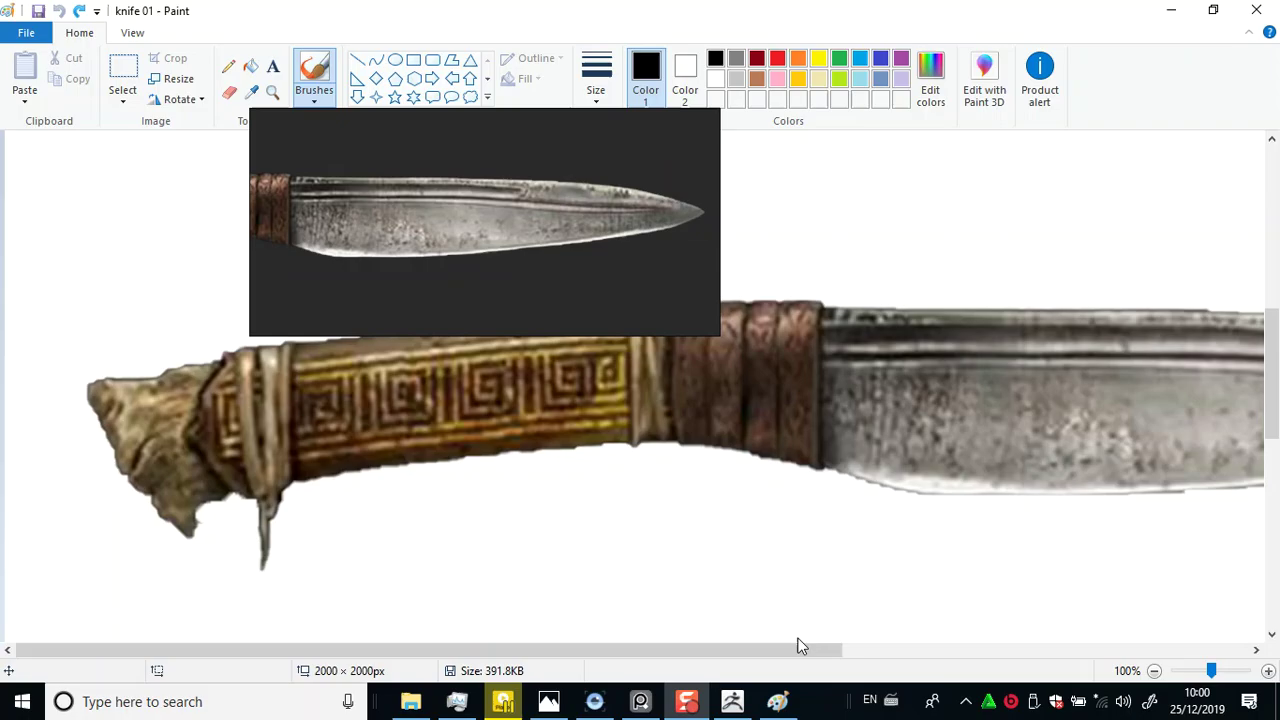
click(1155, 671)
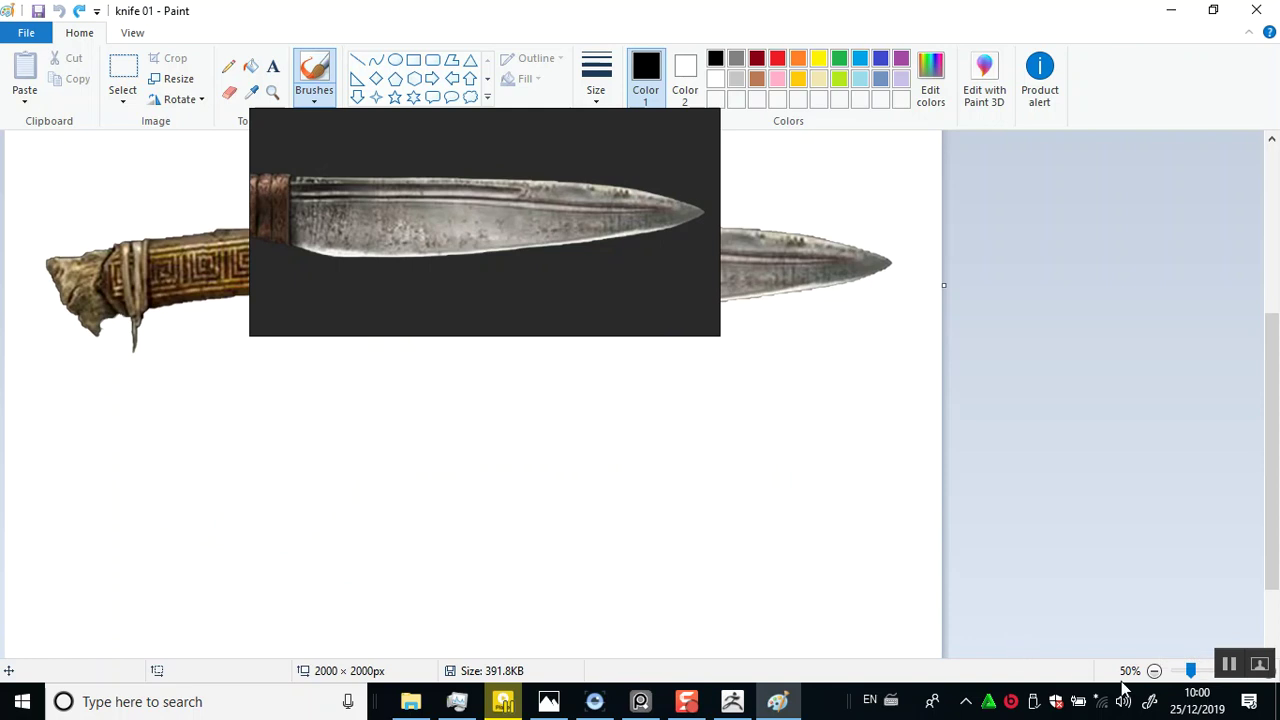
drag(536, 298, 1099, 183)
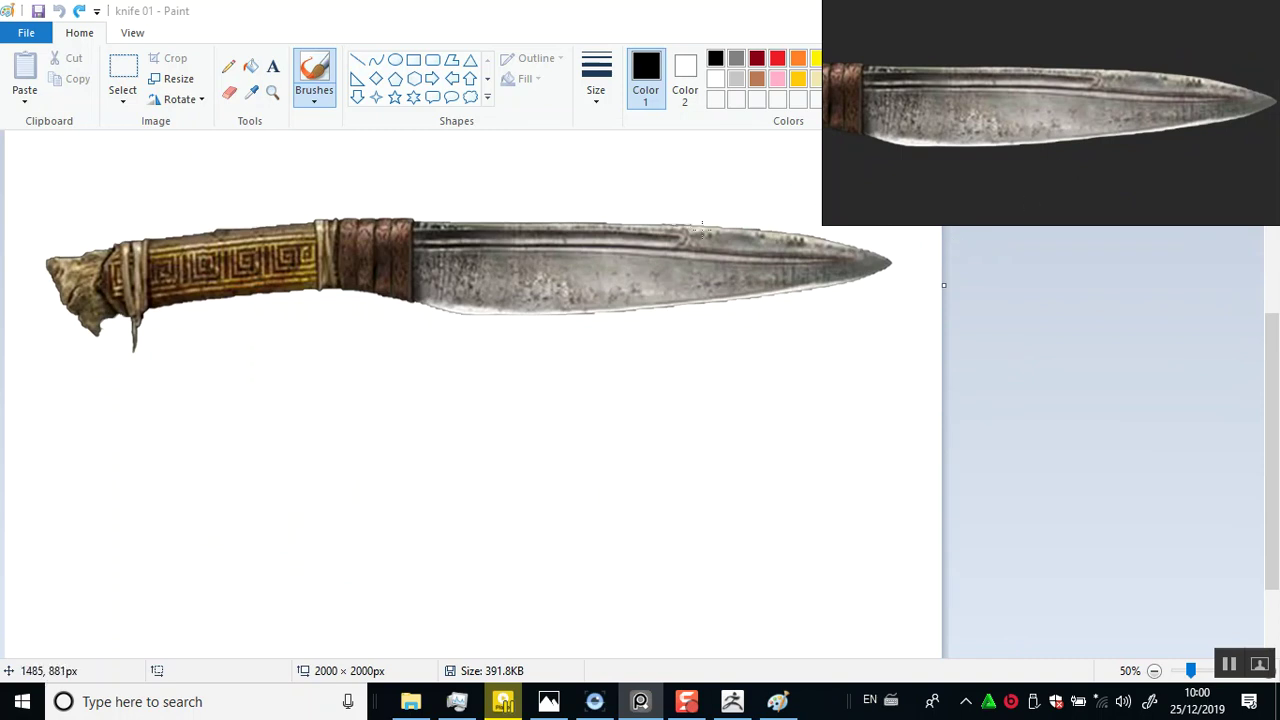
- Outline the bevelled area along the blade's upper edge and tip on the knife image and hatch it with short strokes
click(836, 258)
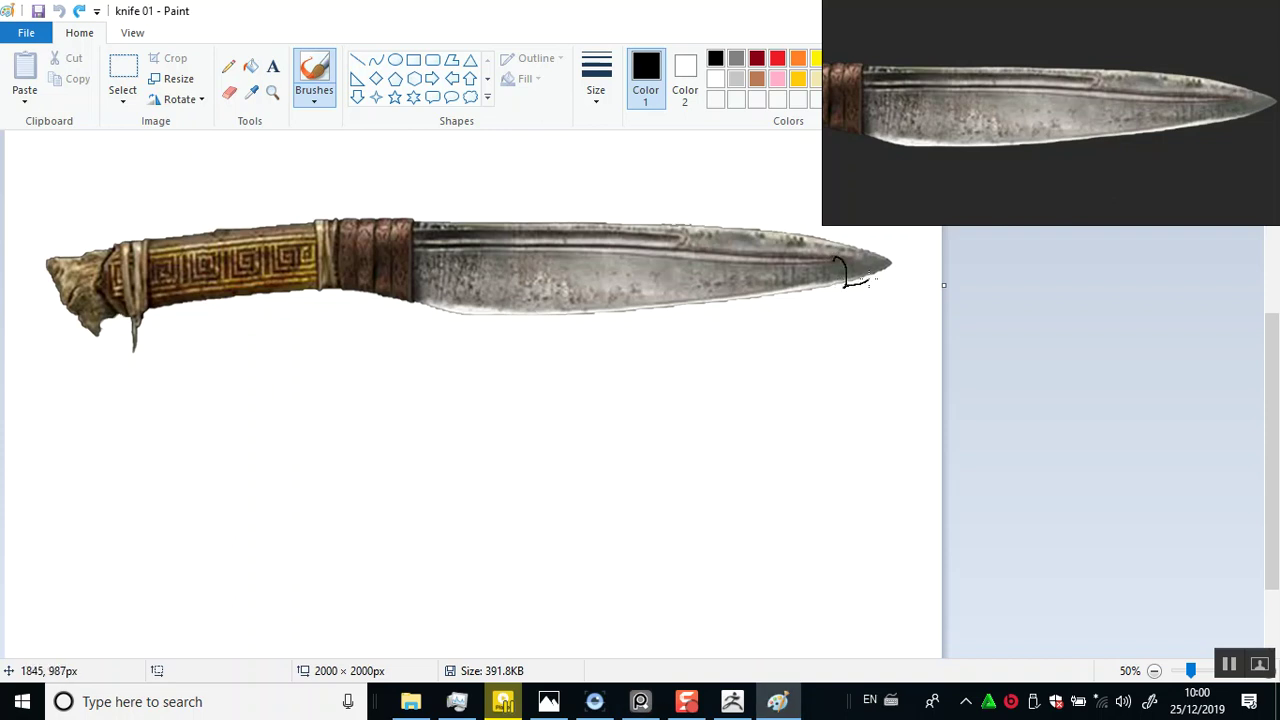
mouse_move(857, 238)
mouse_down()
mouse_move(758, 222)
mouse_move(671, 225)
mouse_move(666, 243)
mouse_up()
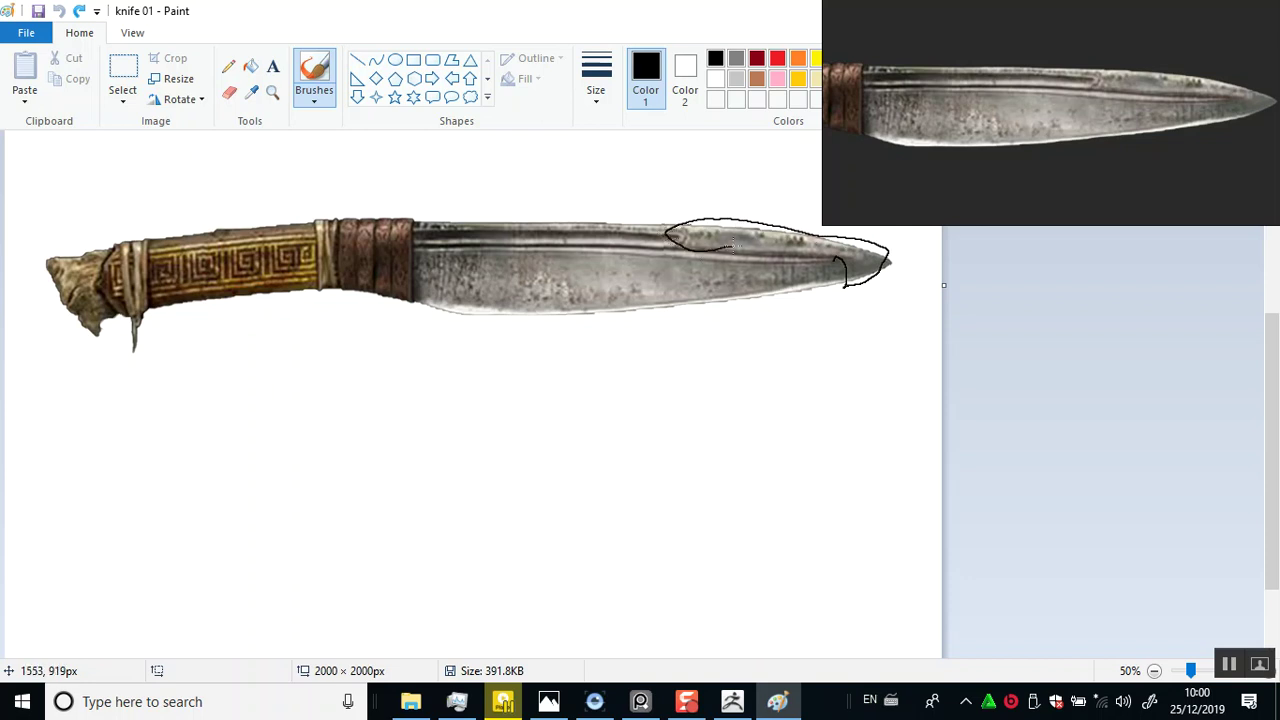
drag(845, 260, 775, 262)
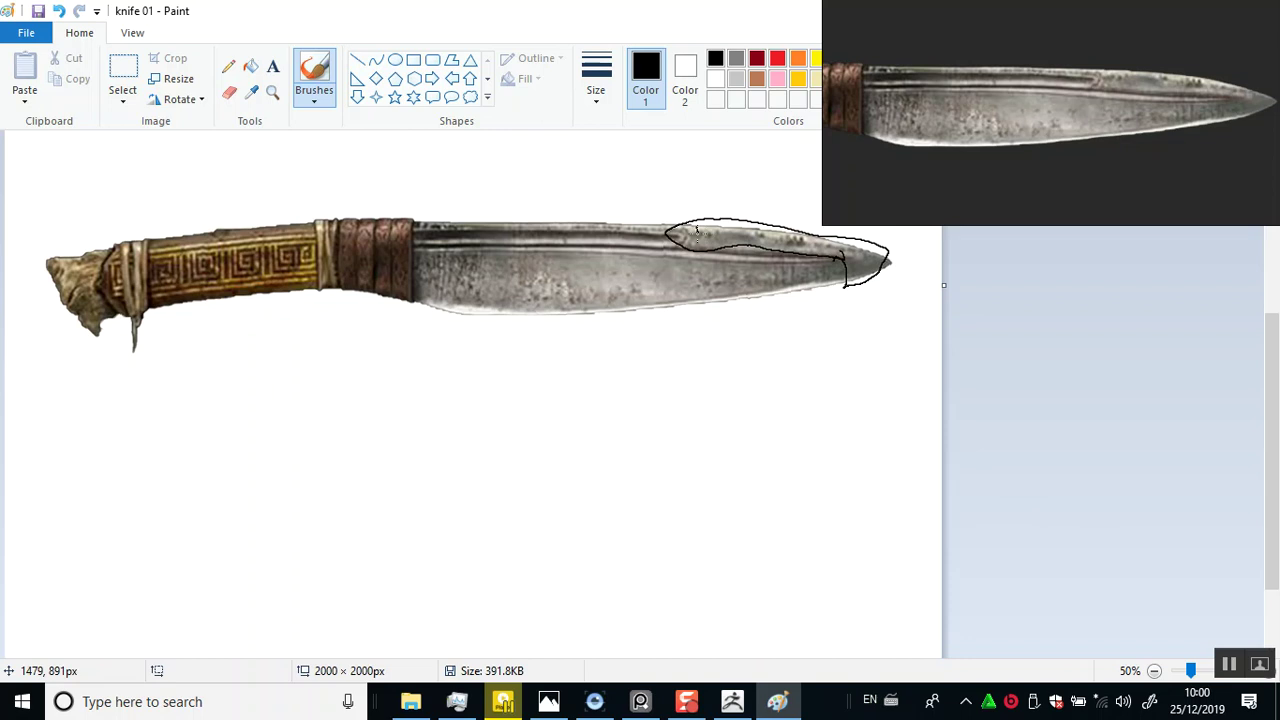
drag(697, 236, 716, 246)
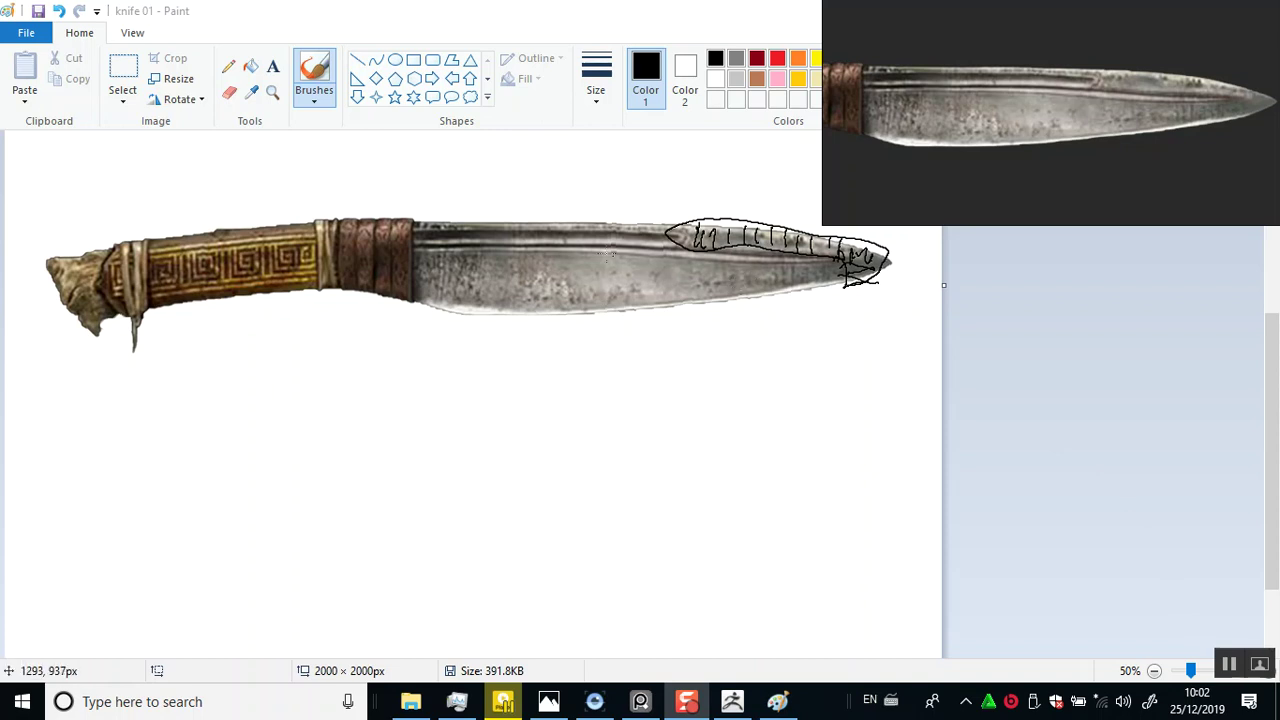
- Outline the band along the blade's middle, hatch the area beside the handle, and label the band "Flat"
click(497, 257)
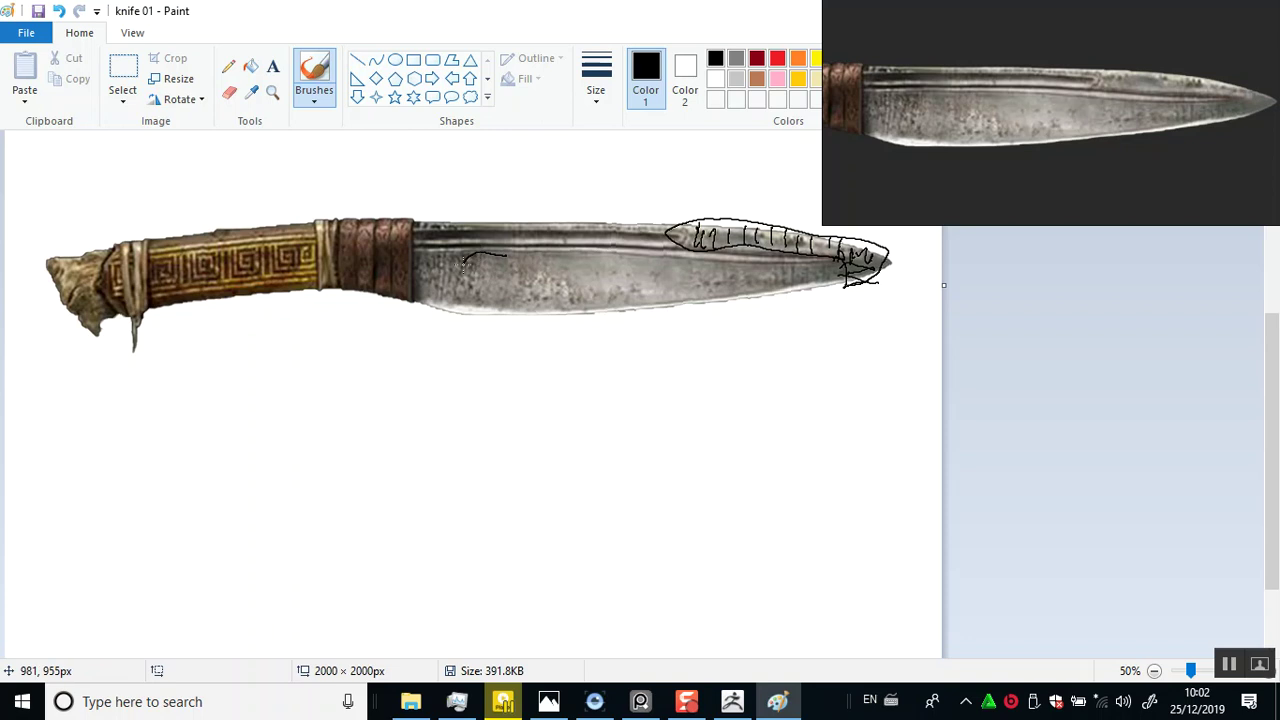
drag(466, 311, 427, 312)
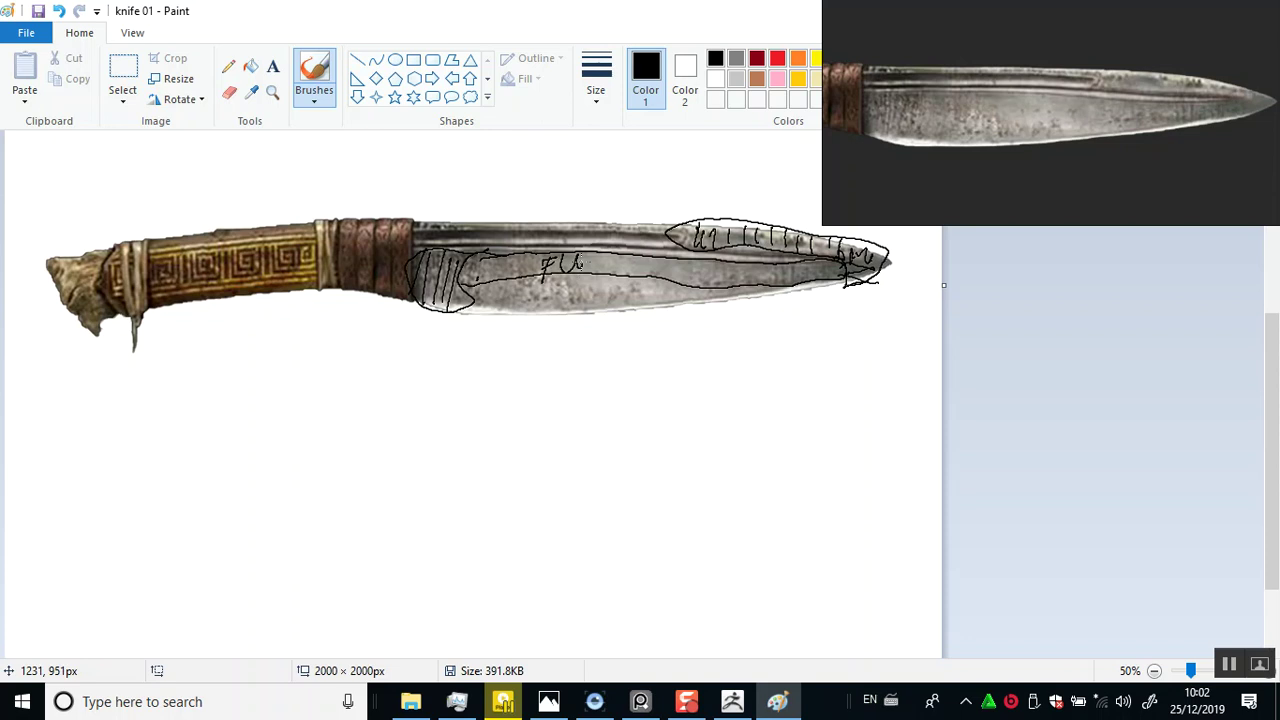
drag(589, 253, 587, 271)
drag(580, 261, 612, 259)
- Hatch the tip end of the middle band and draw lengthwise lines through the rest of it
drag(704, 257, 698, 276)
drag(716, 259, 710, 292)
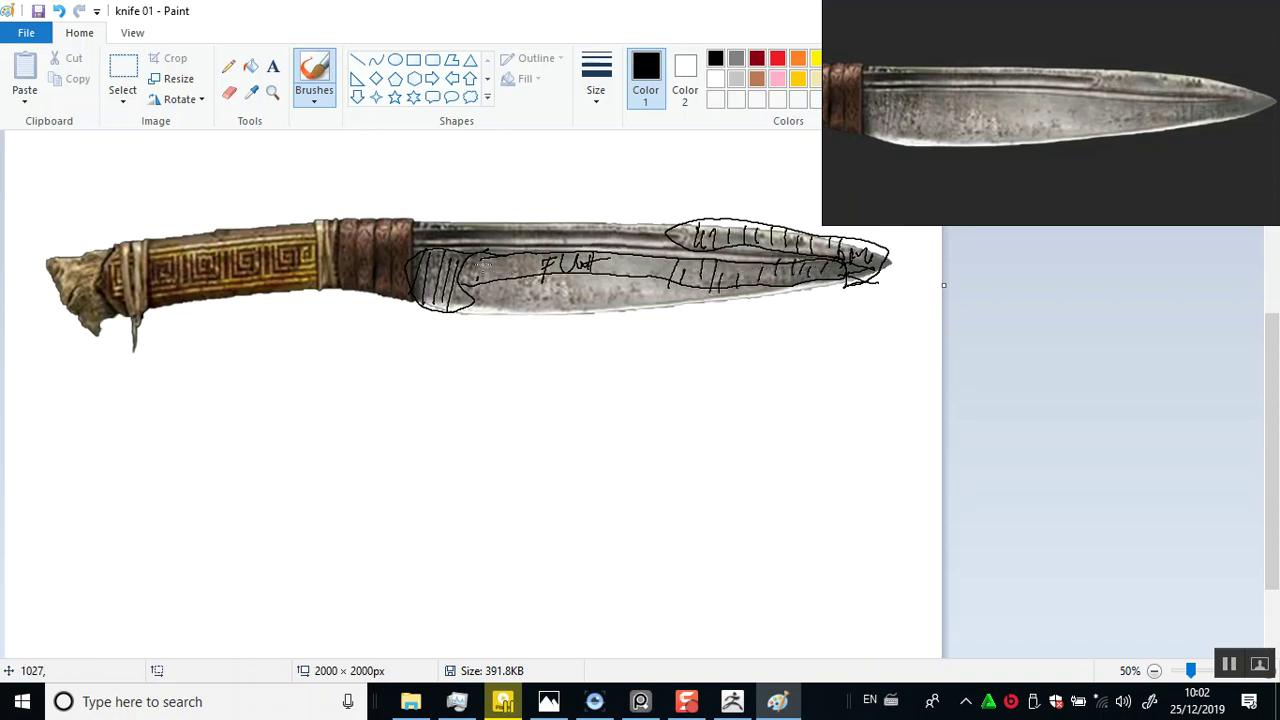
mouse_move(468, 267)
mouse_down()
mouse_move(538, 261)
mouse_move(492, 273)
mouse_up()
mouse_move(490, 273)
mouse_down()
mouse_move(540, 261)
mouse_move(661, 268)
mouse_up()
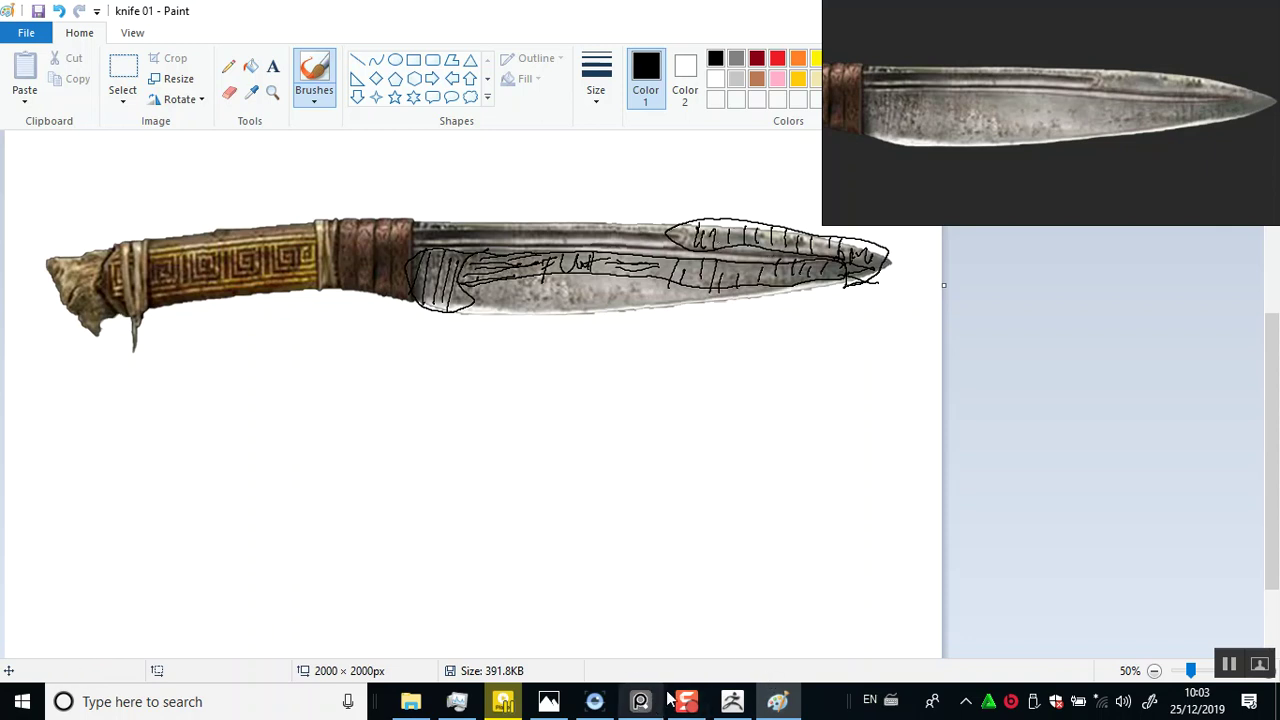
- Switch back to ZBrush and place the floating blade reference directly above the whole blade for comparison
click(741, 703)
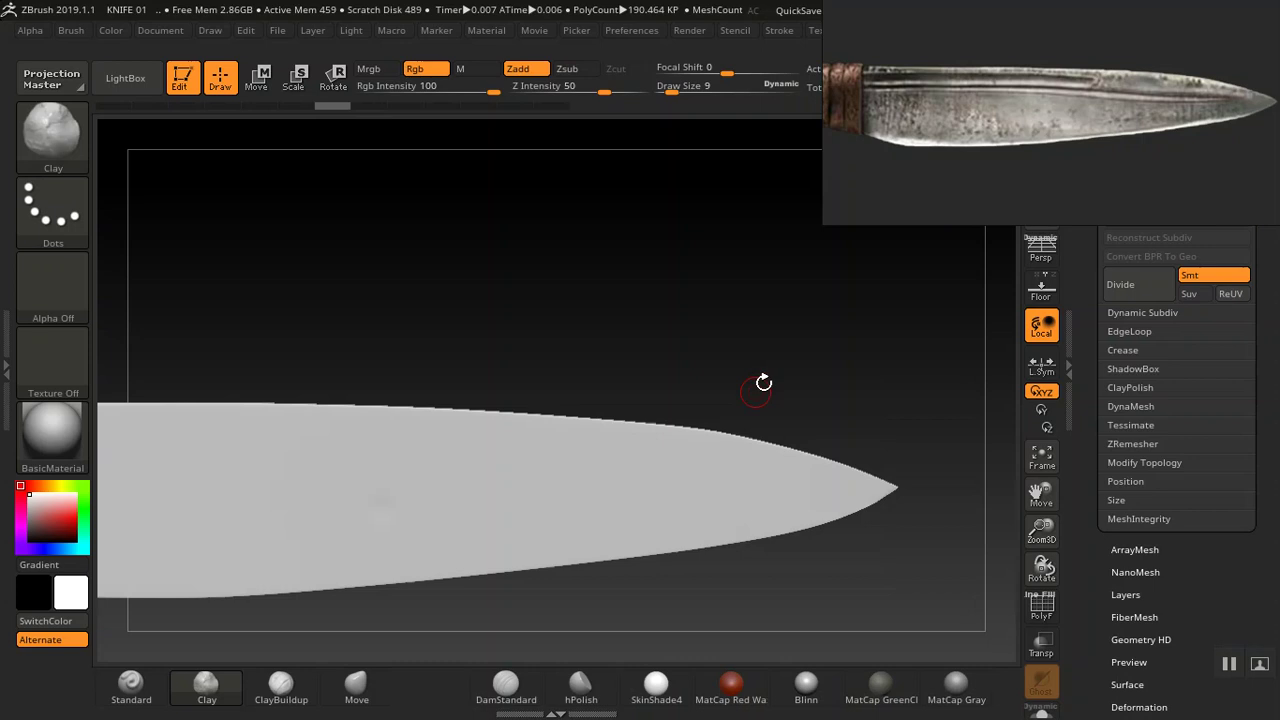
alt+drag(823, 359, 812, 333)
drag(1044, 118, 538, 244)
drag(902, 395, 946, 371)
mouse_move(915, 360)
mouse_down()
mouse_move(943, 361)
mouse_move(935, 348)
mouse_up()
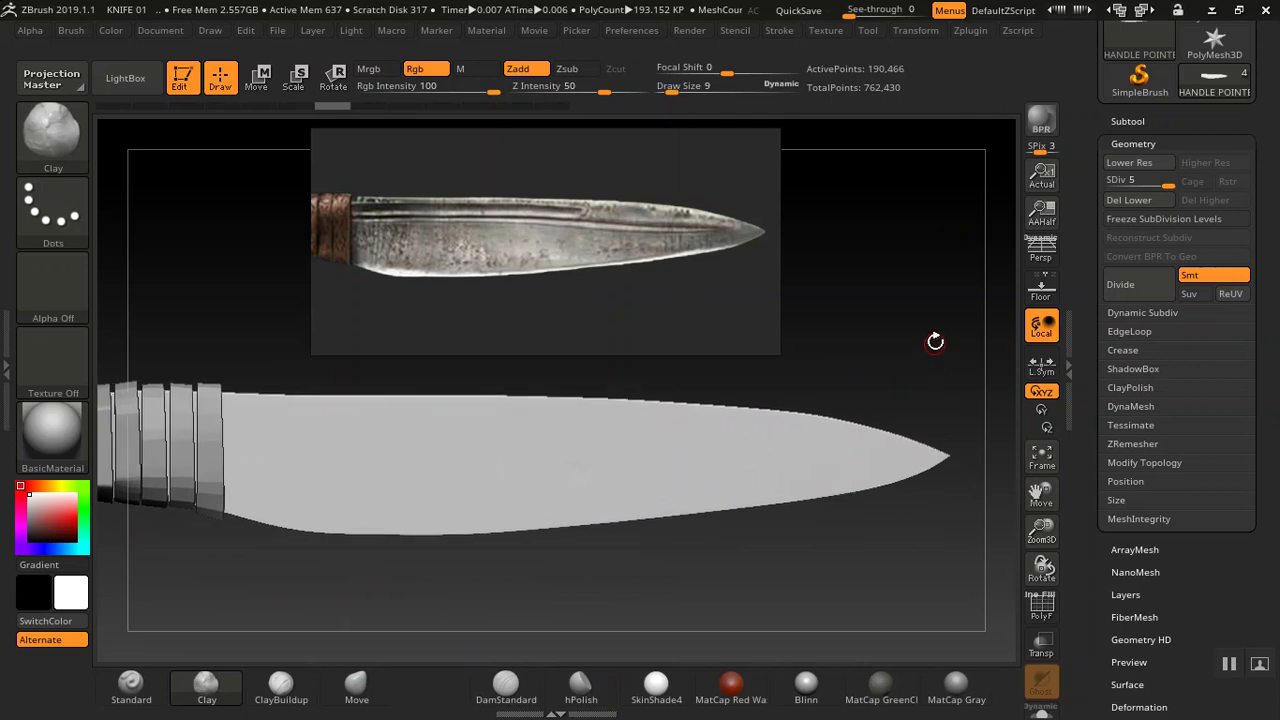
- Isolate the blade from the other subtools with Solo
click(911, 32)
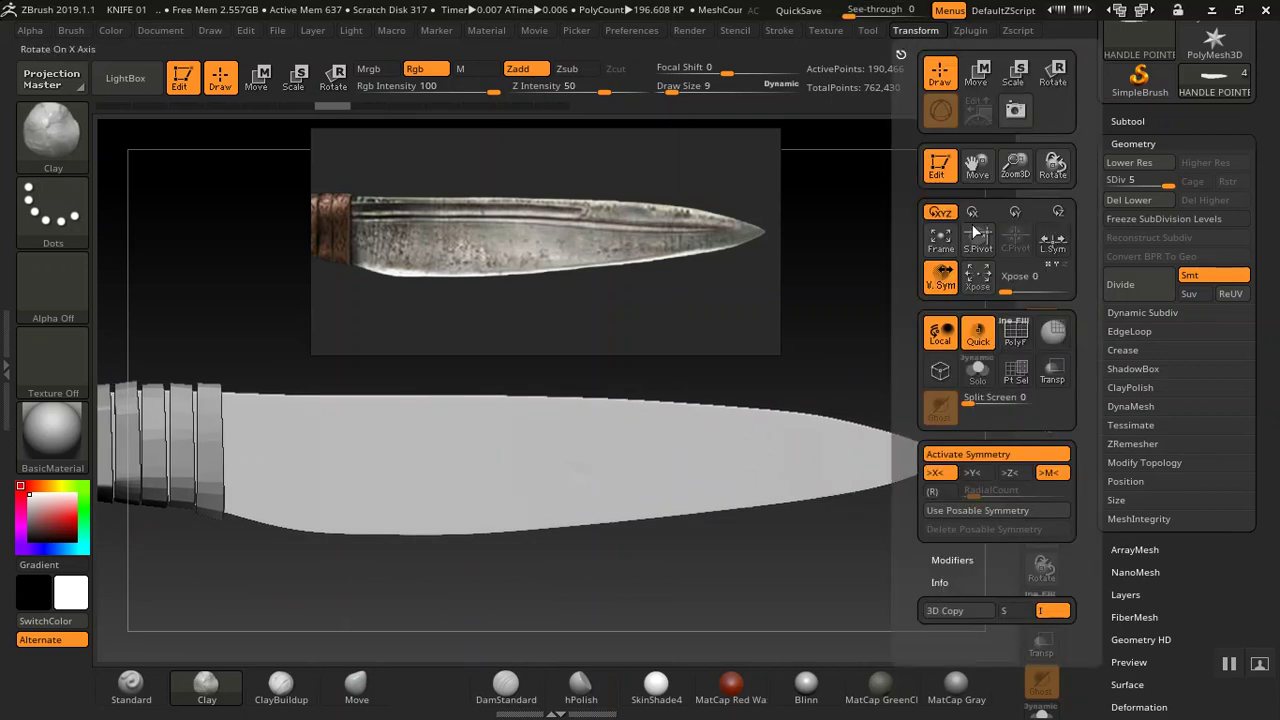
click(978, 372)
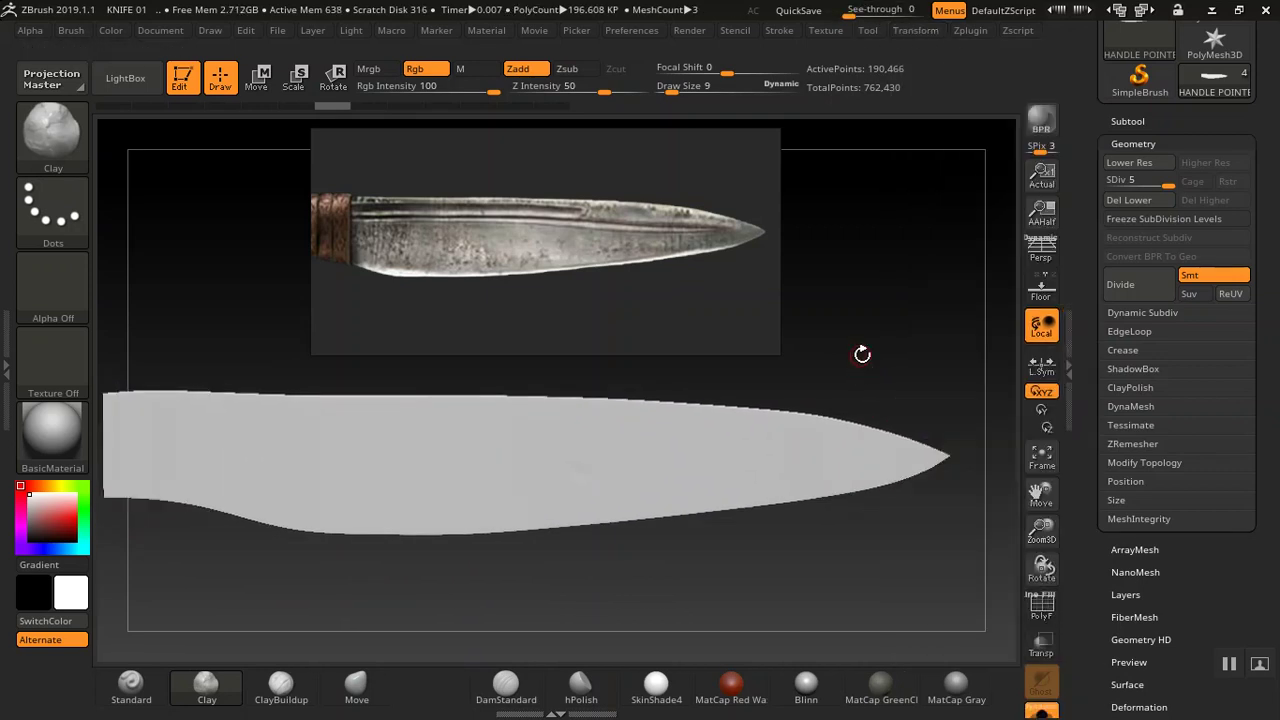
drag(875, 358, 838, 391)
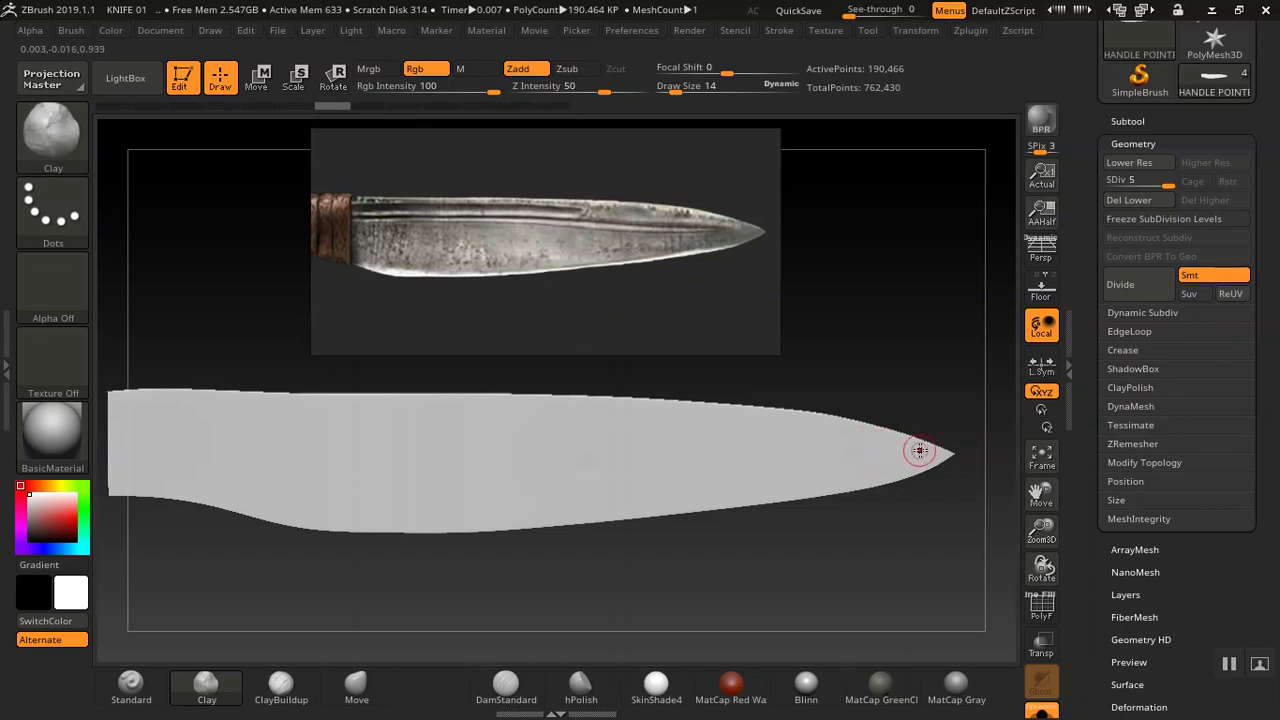
- Try Clay strokes at draw size 14 near the blade's tip, lowering the subdivision level to 2
mouse_move(874, 438)
mouse_down()
mouse_move(822, 436)
mouse_move(876, 451)
mouse_up()
drag(908, 363, 843, 421)
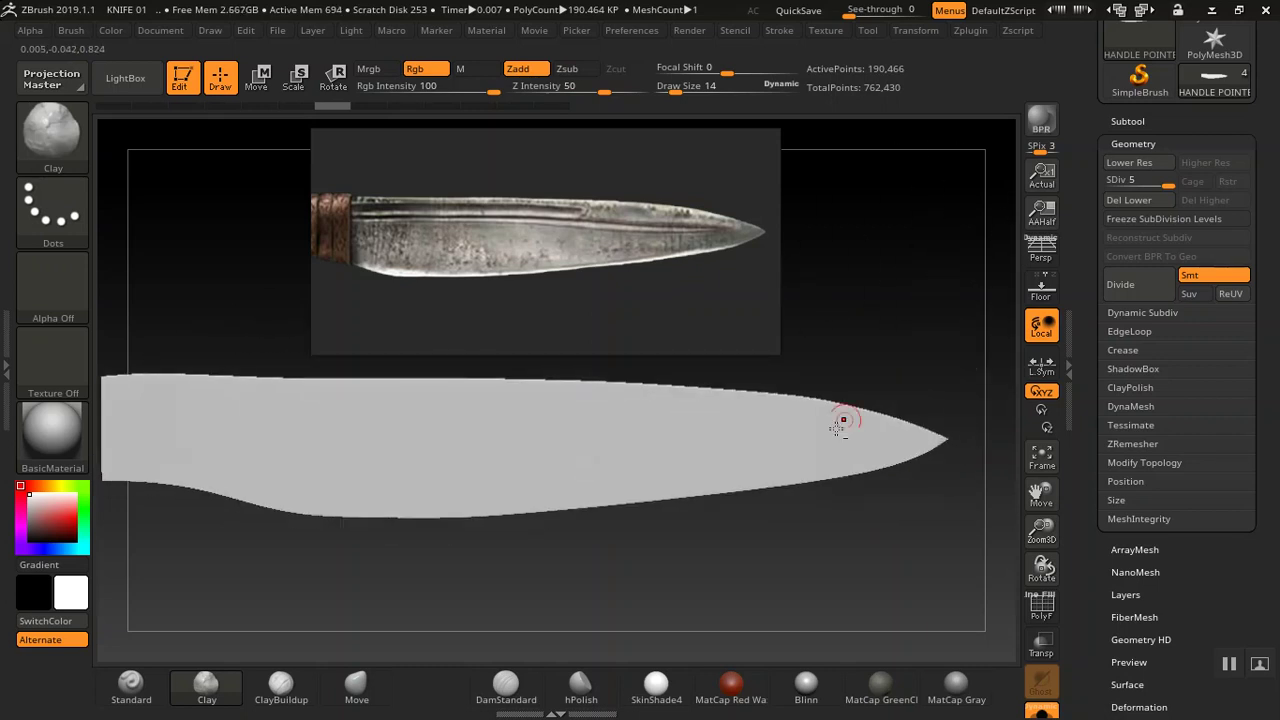
drag(1163, 185, 1124, 186)
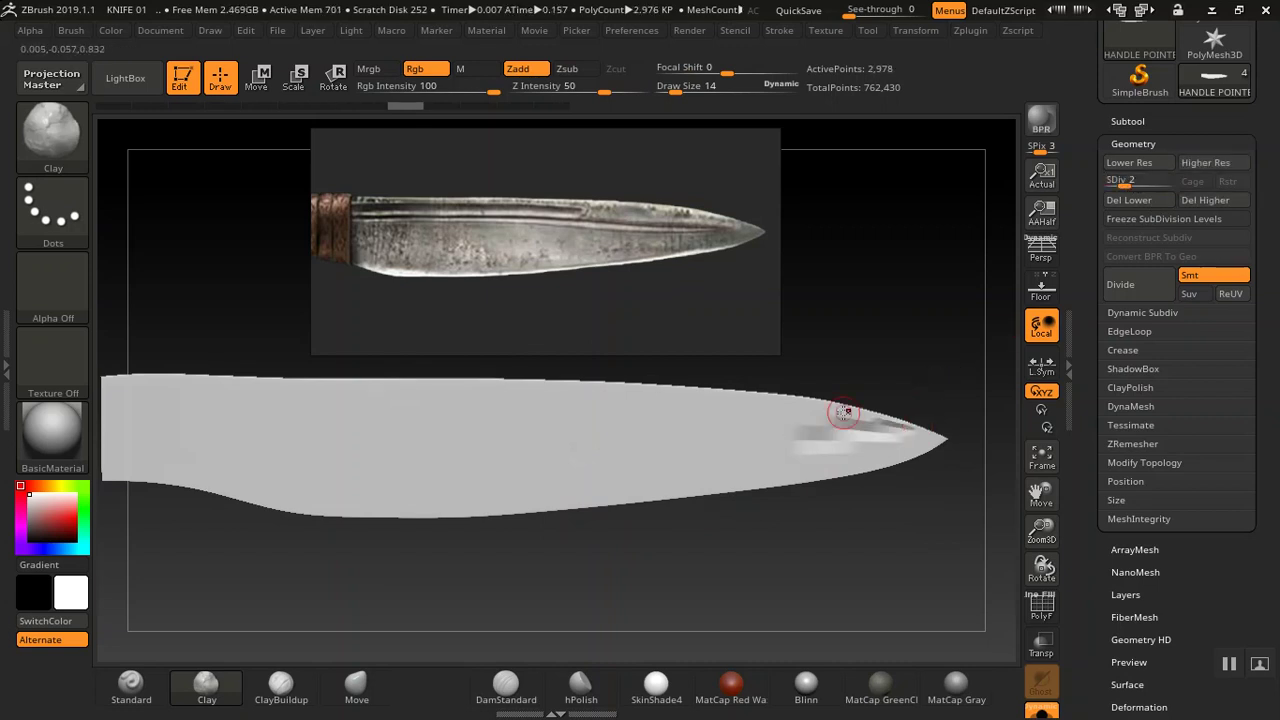
- Set the blade's subdivision level to 4, try a ClayBuildup stroke near the tip, and undo it
drag(1124, 183, 1156, 184)
click(281, 684)
drag(847, 431, 785, 429)
key(ctrl+z)
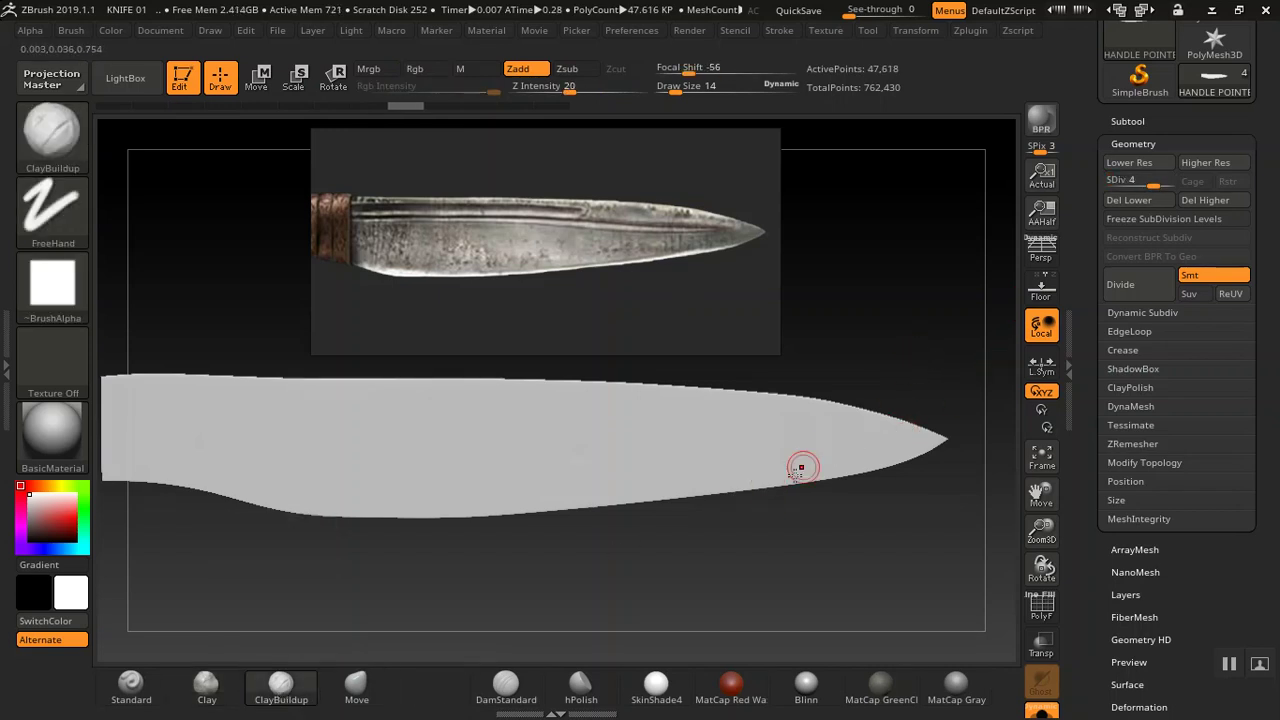
- Switch to the Standard brush, test strokes at draw size 14 near the blade's tip, and undo them
click(129, 686)
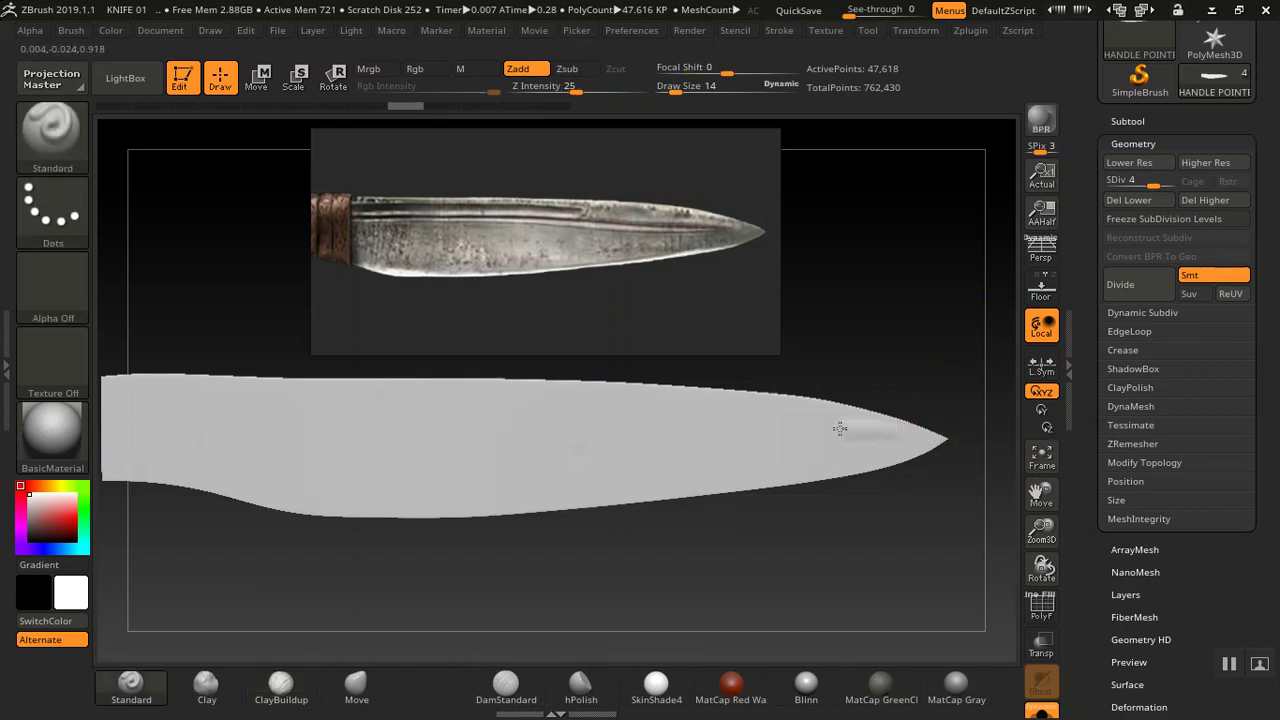
drag(775, 419, 762, 416)
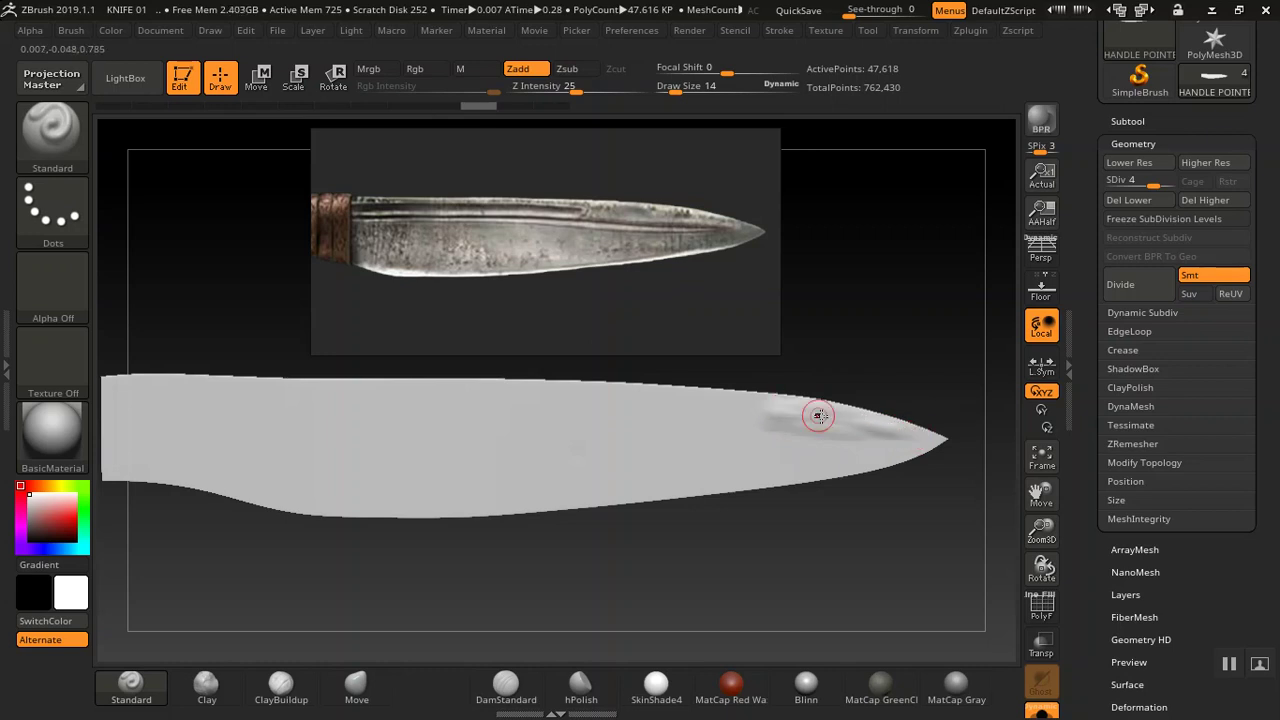
key(ctrl+z)
key(ctrl+z)
- Sculpt a raised bevel along the blade's upper edge from the tip towards mid-blade with Standard strokes at draw size 18
key(bracketright)
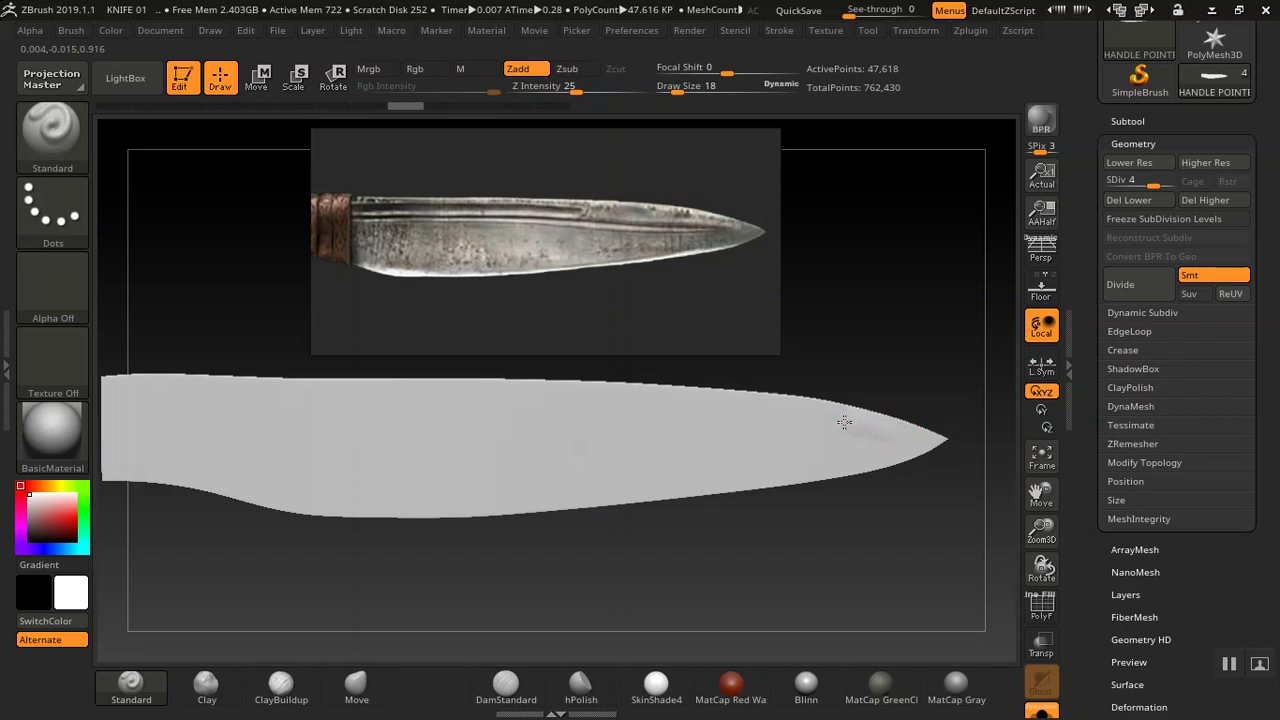
mouse_move(731, 416)
mouse_down()
mouse_move(890, 432)
mouse_move(706, 411)
mouse_up()
mouse_move(828, 421)
mouse_down()
mouse_move(786, 406)
mouse_move(667, 403)
mouse_up()
drag(788, 421, 608, 409)
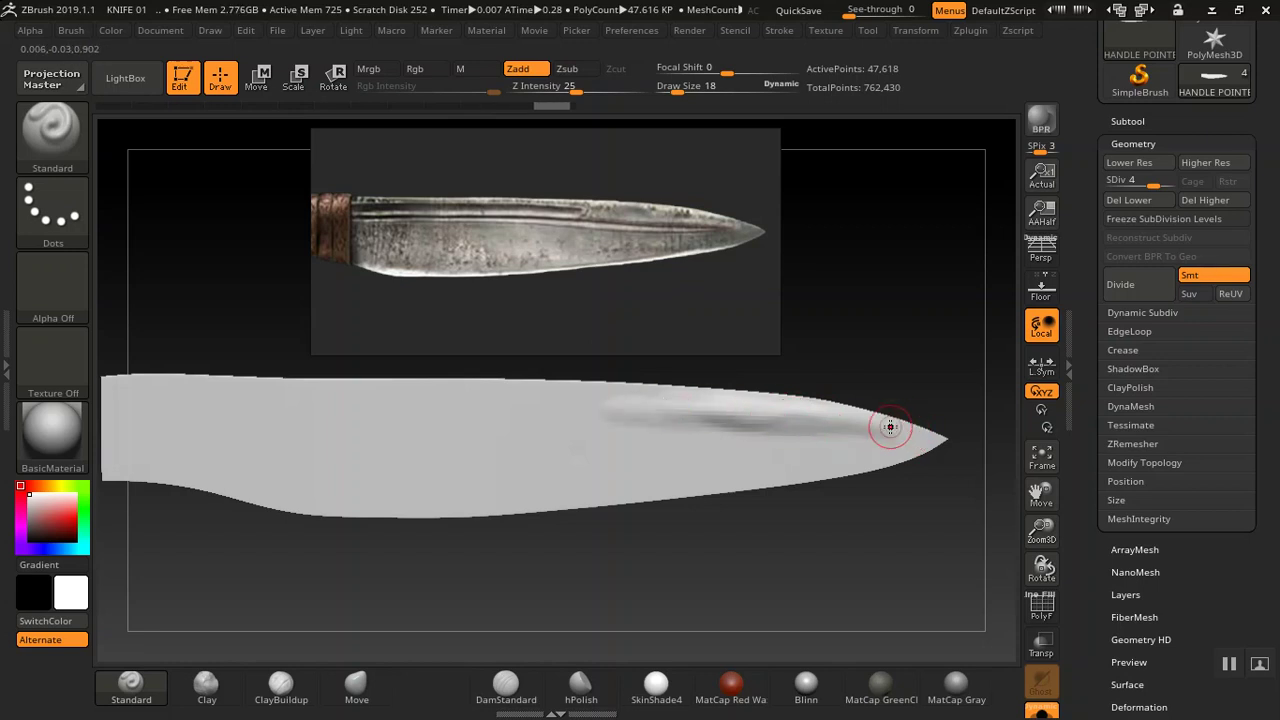
mouse_move(722, 414)
mouse_down()
mouse_move(662, 398)
mouse_move(506, 406)
mouse_up()
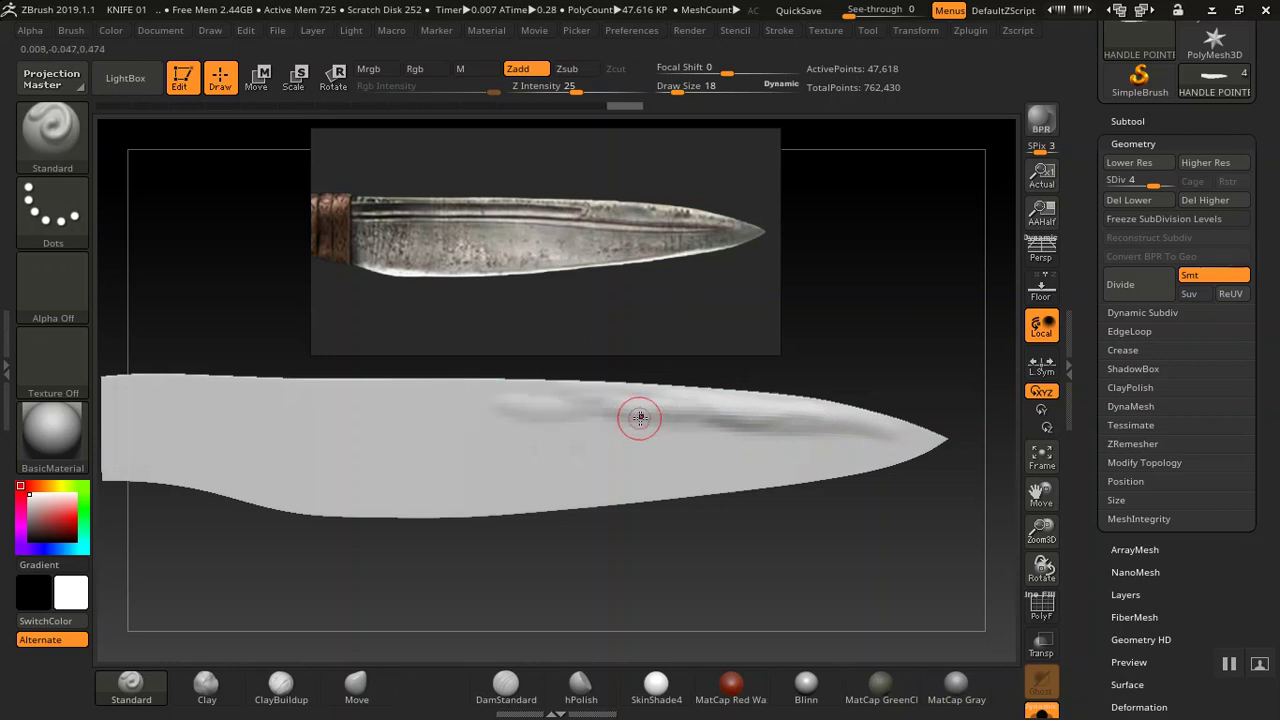
drag(640, 417, 534, 396)
mouse_move(809, 411)
mouse_down()
mouse_move(716, 409)
mouse_move(770, 420)
mouse_up()
- Sculpt a matching raised bevel along the lower cutting edge near the tip with Standard strokes
mouse_move(887, 439)
mouse_down()
mouse_move(811, 457)
mouse_move(840, 457)
mouse_move(753, 457)
mouse_up()
mouse_move(831, 439)
mouse_down()
mouse_move(840, 458)
mouse_move(917, 436)
mouse_move(880, 418)
mouse_move(814, 471)
mouse_up()
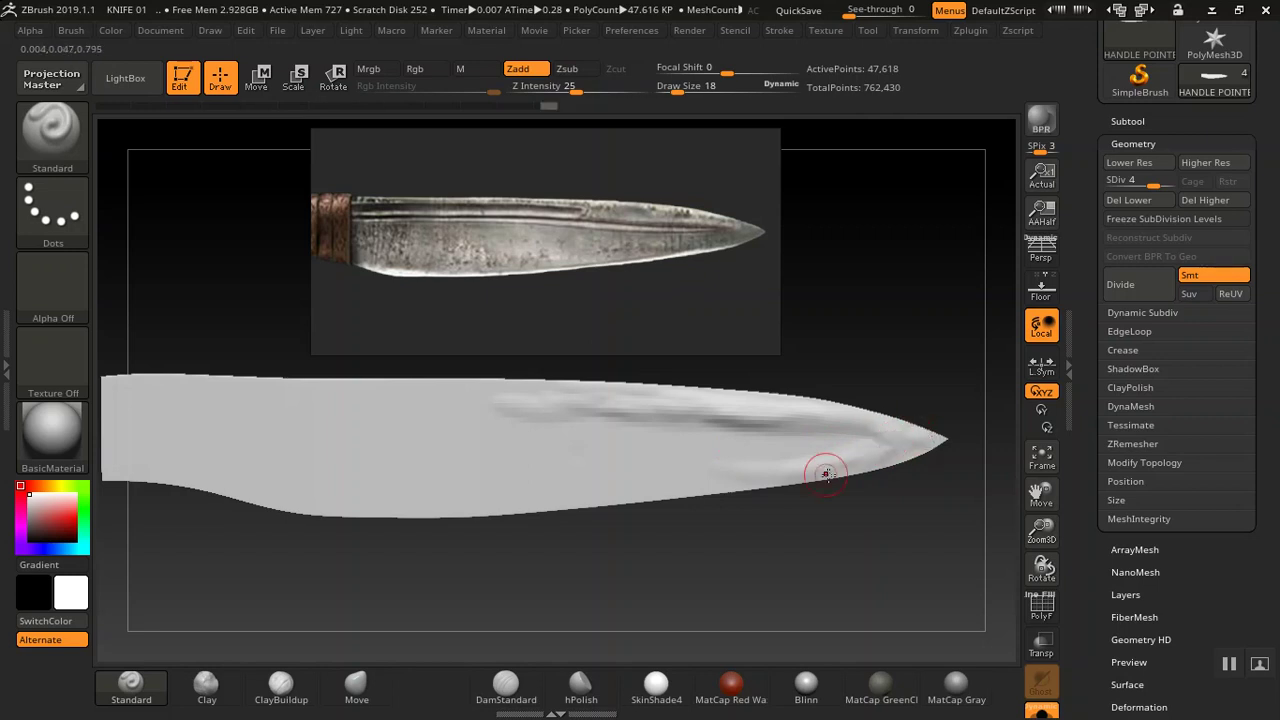
mouse_move(914, 449)
mouse_down()
mouse_move(866, 446)
mouse_move(732, 479)
mouse_move(791, 473)
mouse_up()
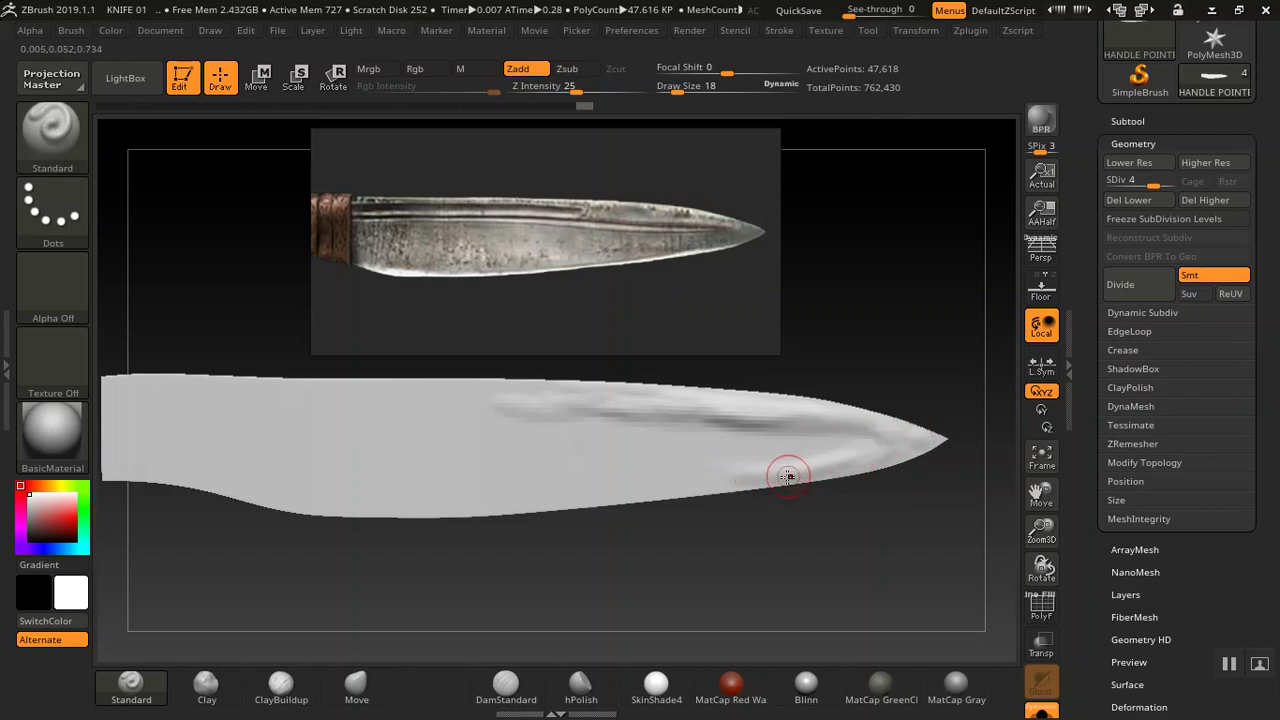
drag(646, 492, 740, 470)
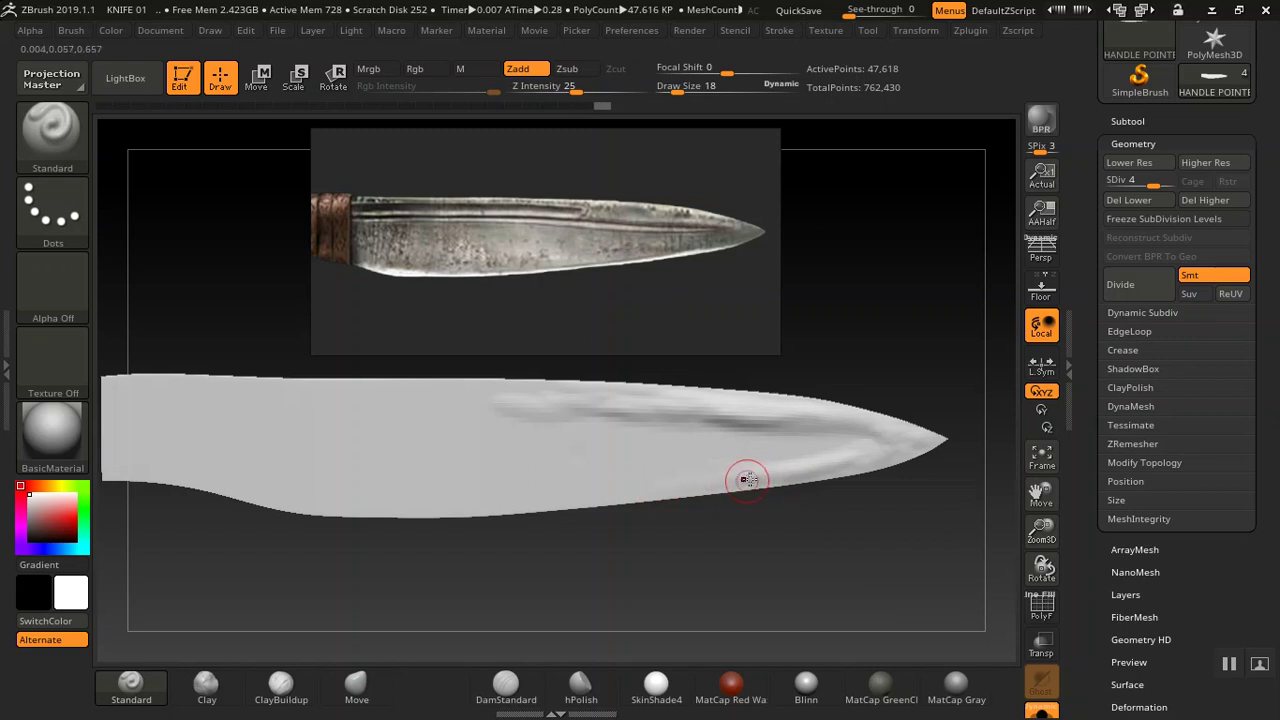
mouse_move(775, 455)
mouse_down()
mouse_move(846, 454)
mouse_move(701, 469)
mouse_up()
mouse_move(843, 457)
mouse_down()
mouse_move(690, 465)
mouse_move(772, 472)
mouse_up()
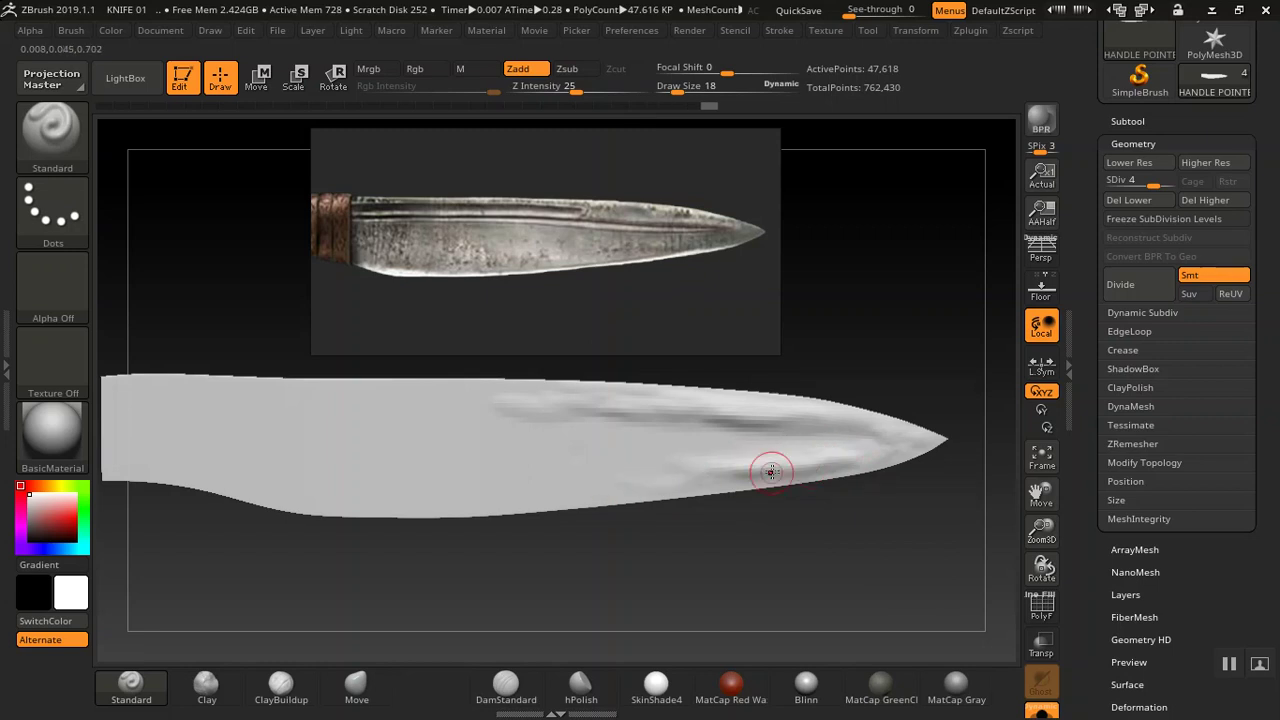
drag(670, 477, 779, 460)
- Set the Smooth brush's Z Intensity to 13 and soften the upper and lower bevel strokes near the tip
key(shift)
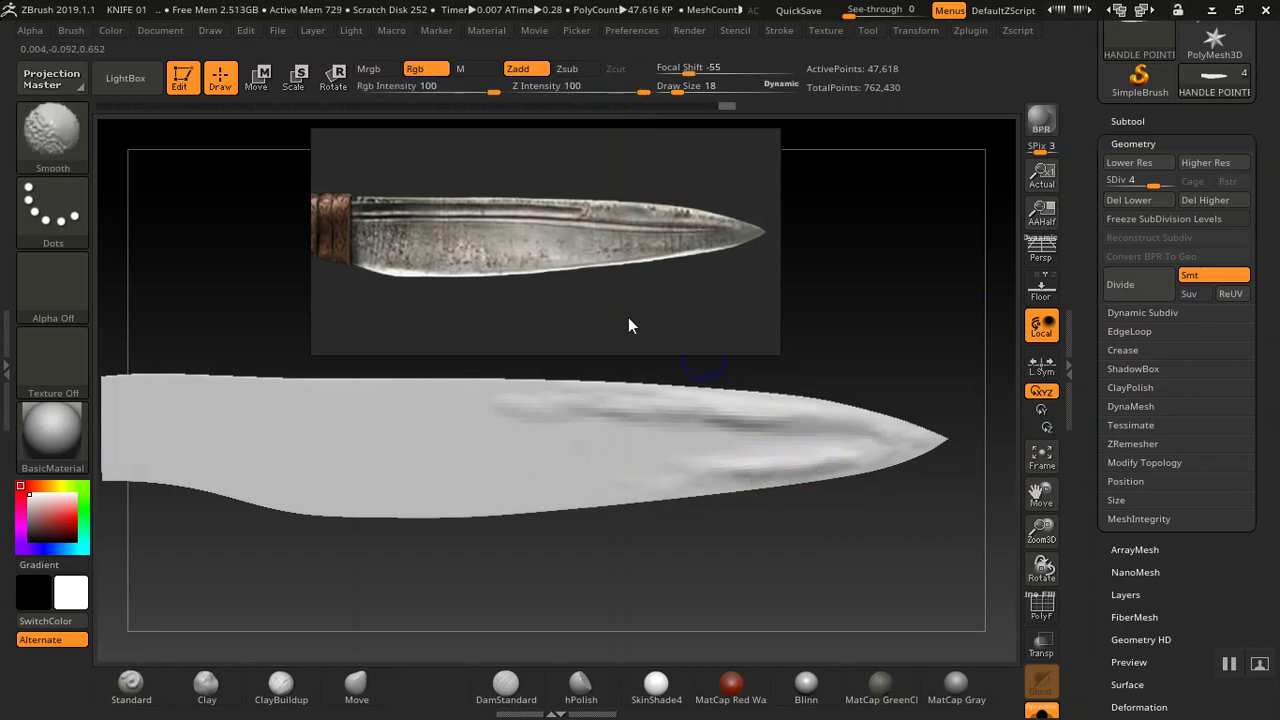
click(572, 89)
text(23)
drag(565, 88, 557, 88)
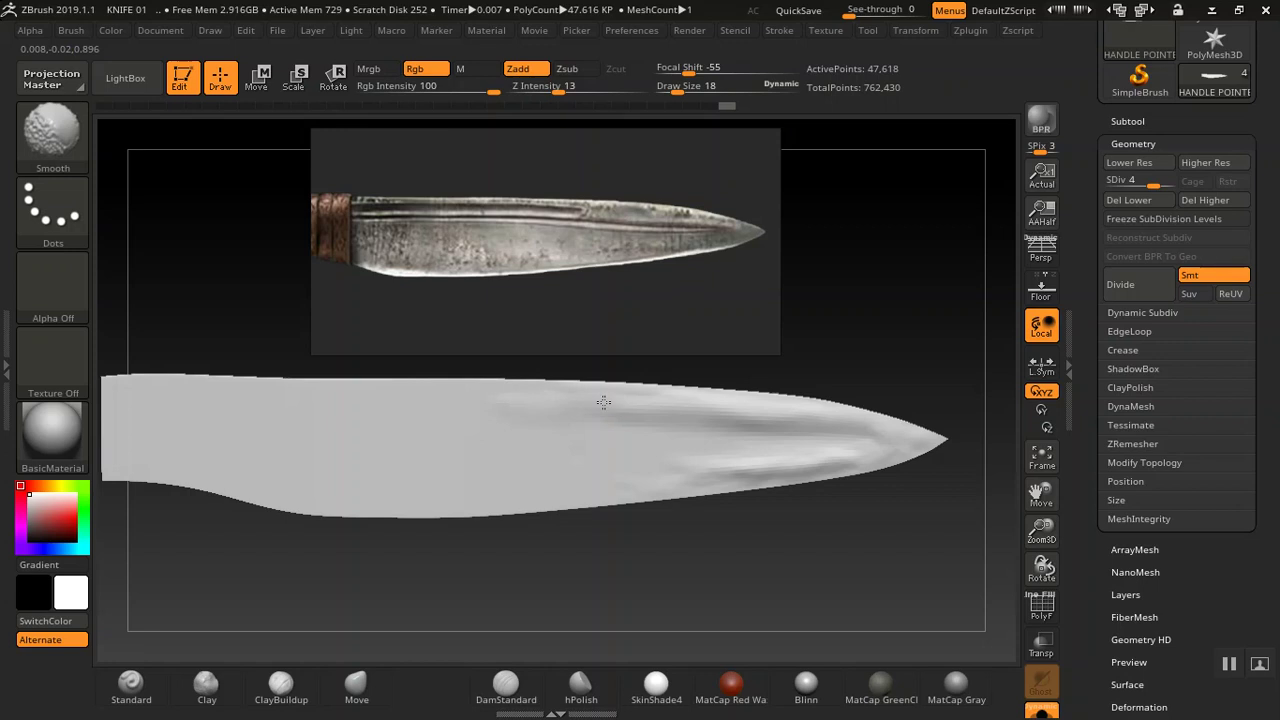
mouse_move(538, 395)
shift+mouse_down()
mouse_move(642, 417)
mouse_move(719, 469)
mouse_move(626, 486)
shift+mouse_up()
drag(775, 480, 849, 455)
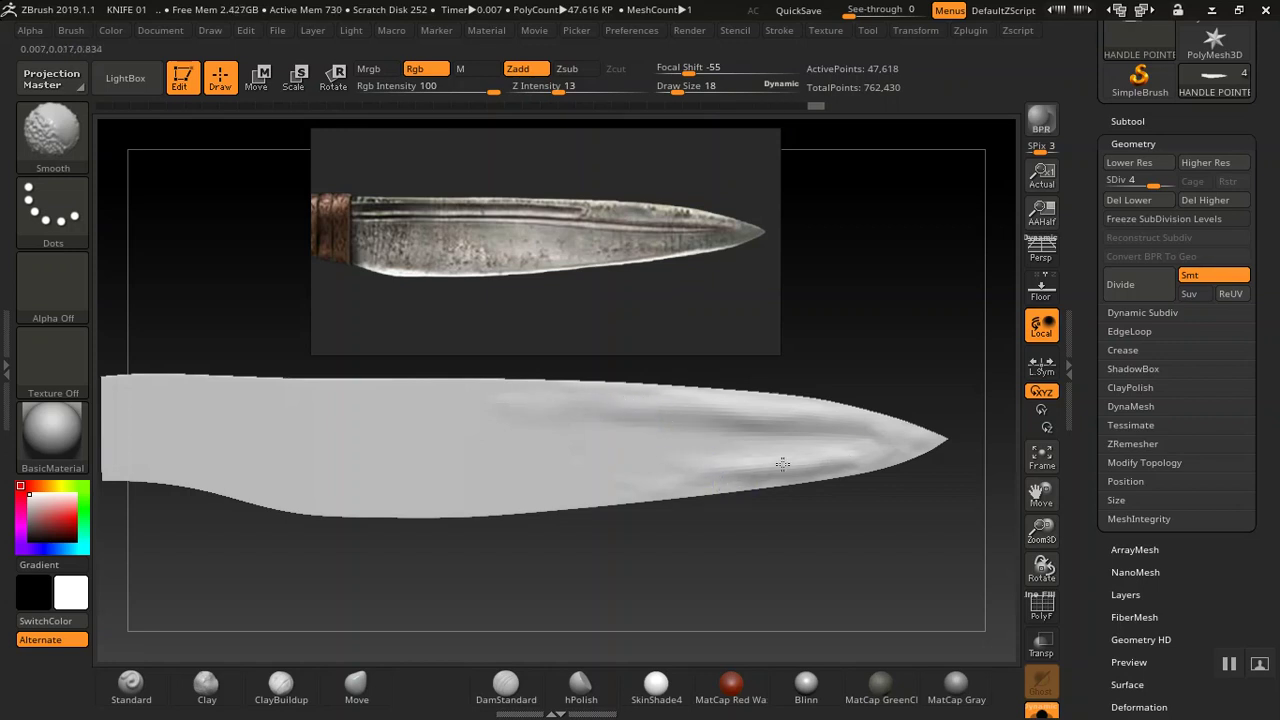
drag(876, 451, 889, 433)
shift+drag(813, 466, 877, 447)
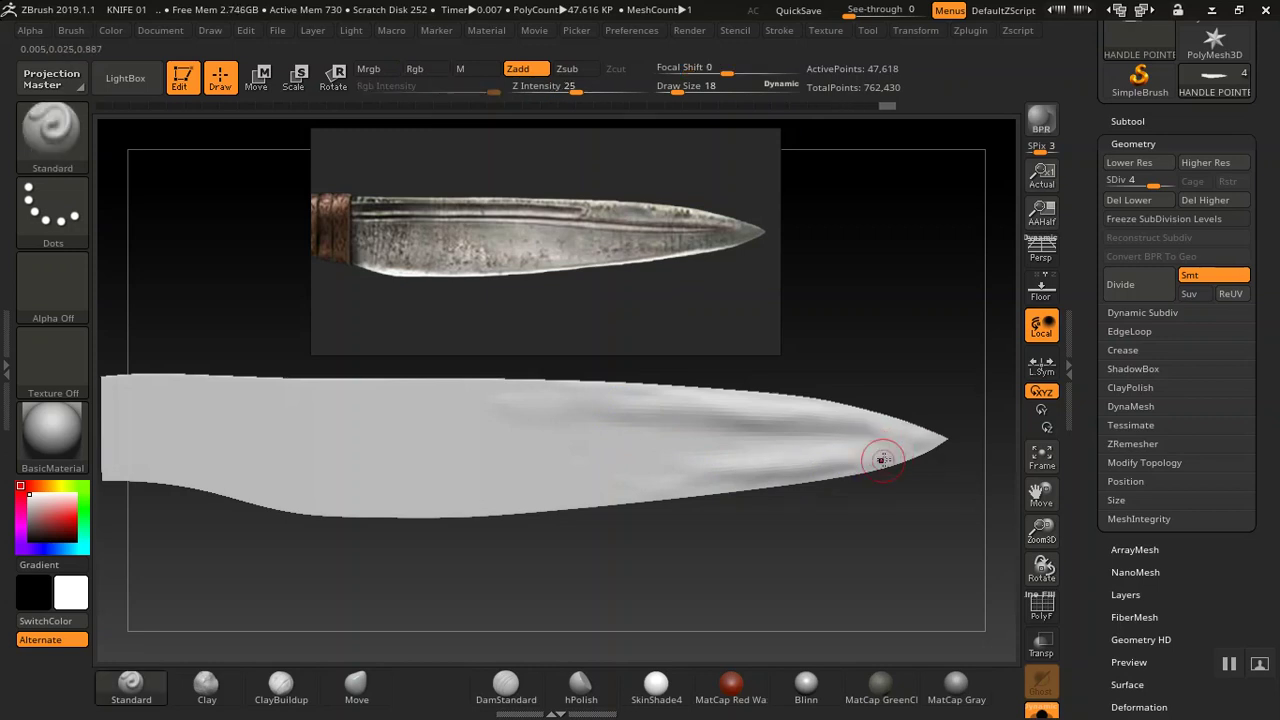
- Refine the lower bevel at the tip, undo the last stroke there, and build up and smooth the upper bevel
drag(829, 458, 916, 443)
drag(787, 471, 849, 451)
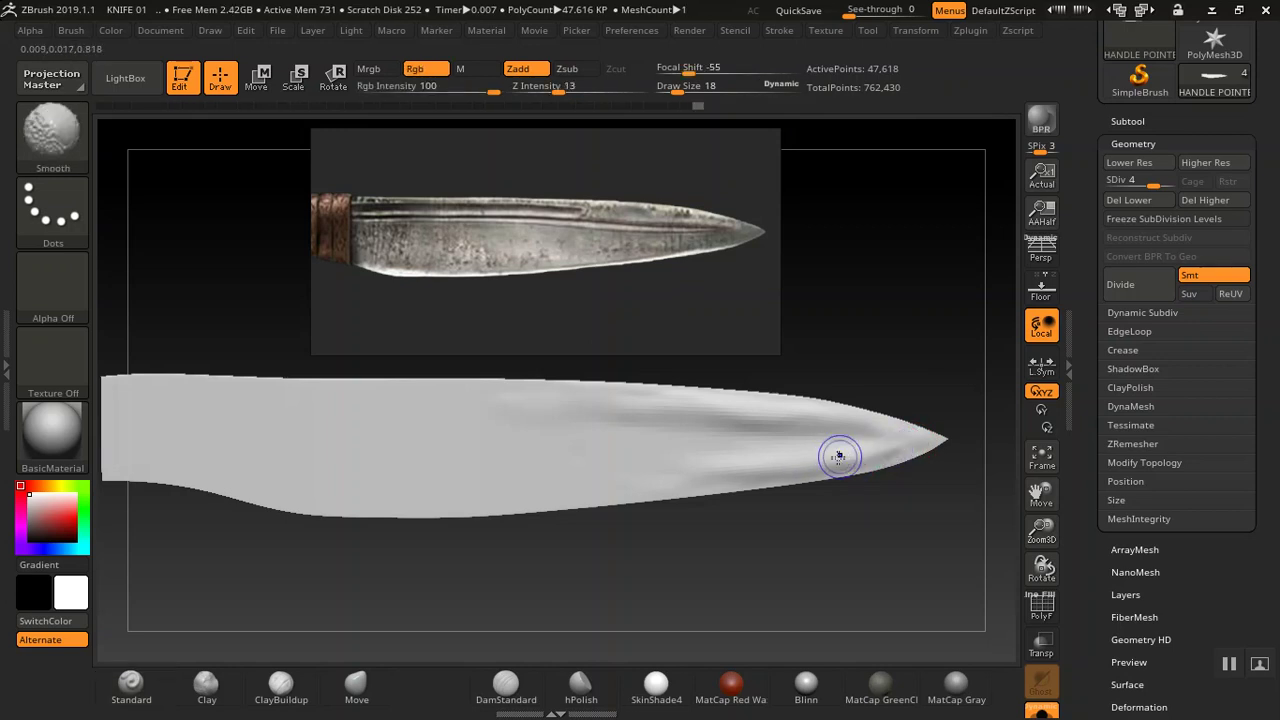
key(ctrl+z)
key(shift)
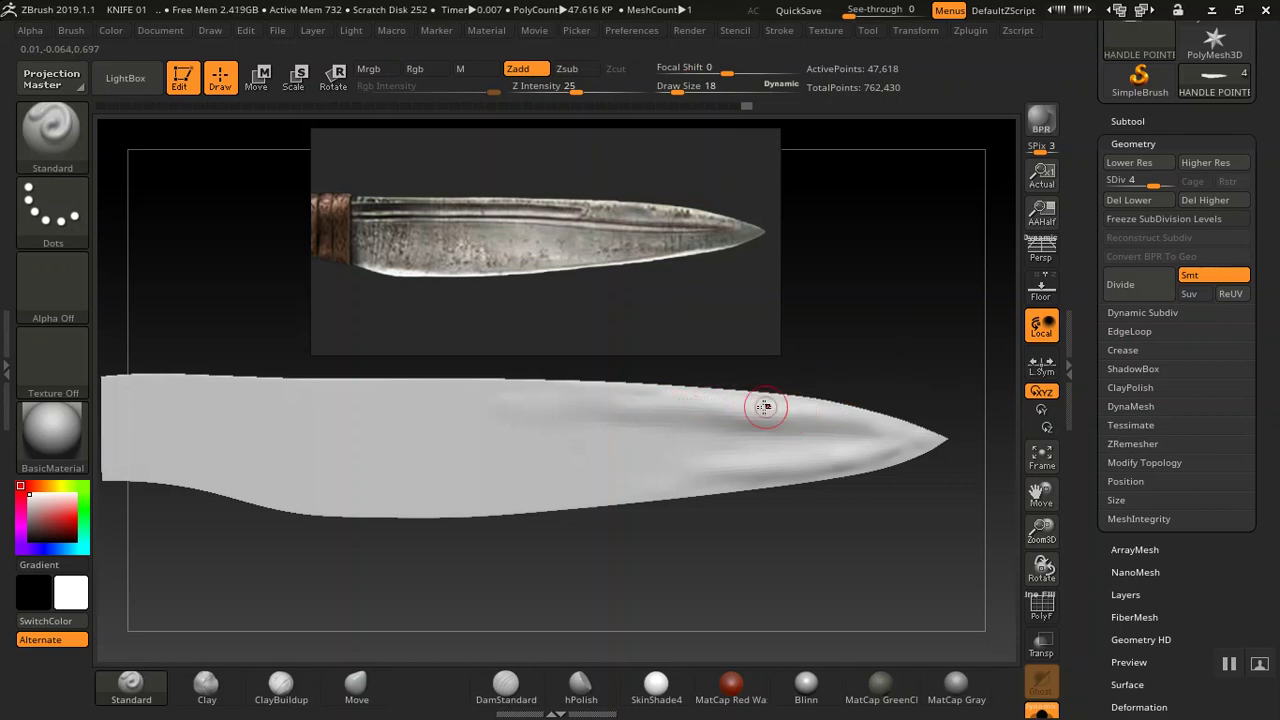
drag(688, 404, 840, 409)
key(shift)
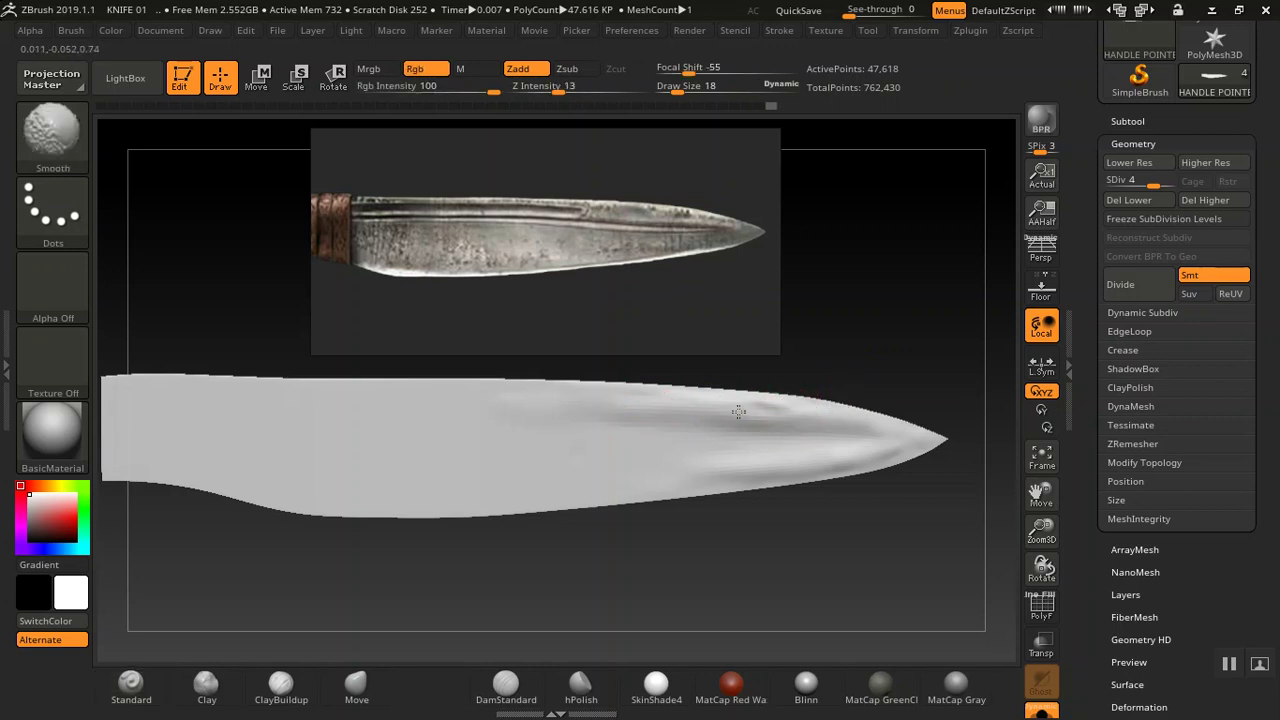
- Lower the blade's subdivision level to 3 and smooth the bevel strokes around the tip
alt+drag(934, 379, 854, 283)
drag(916, 345, 897, 476)
click(1136, 185)
alt+drag(875, 392, 883, 417)
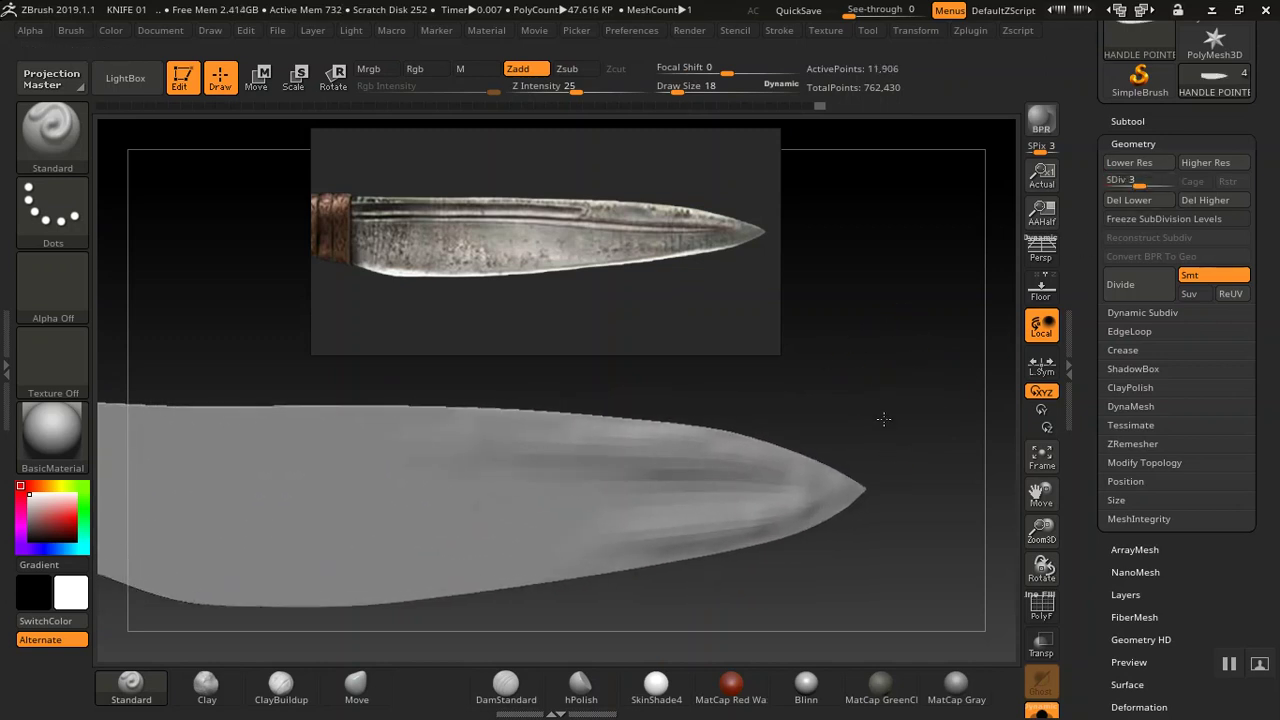
shift+drag(782, 454, 797, 486)
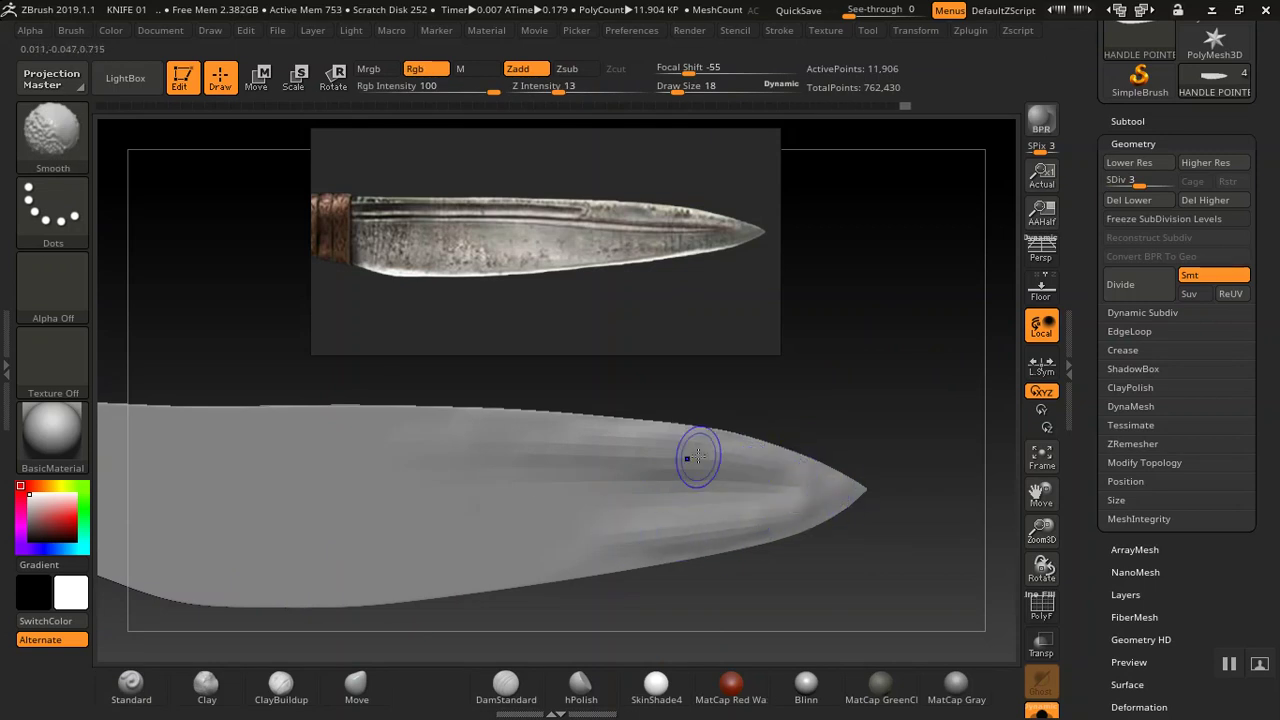
key(shift)
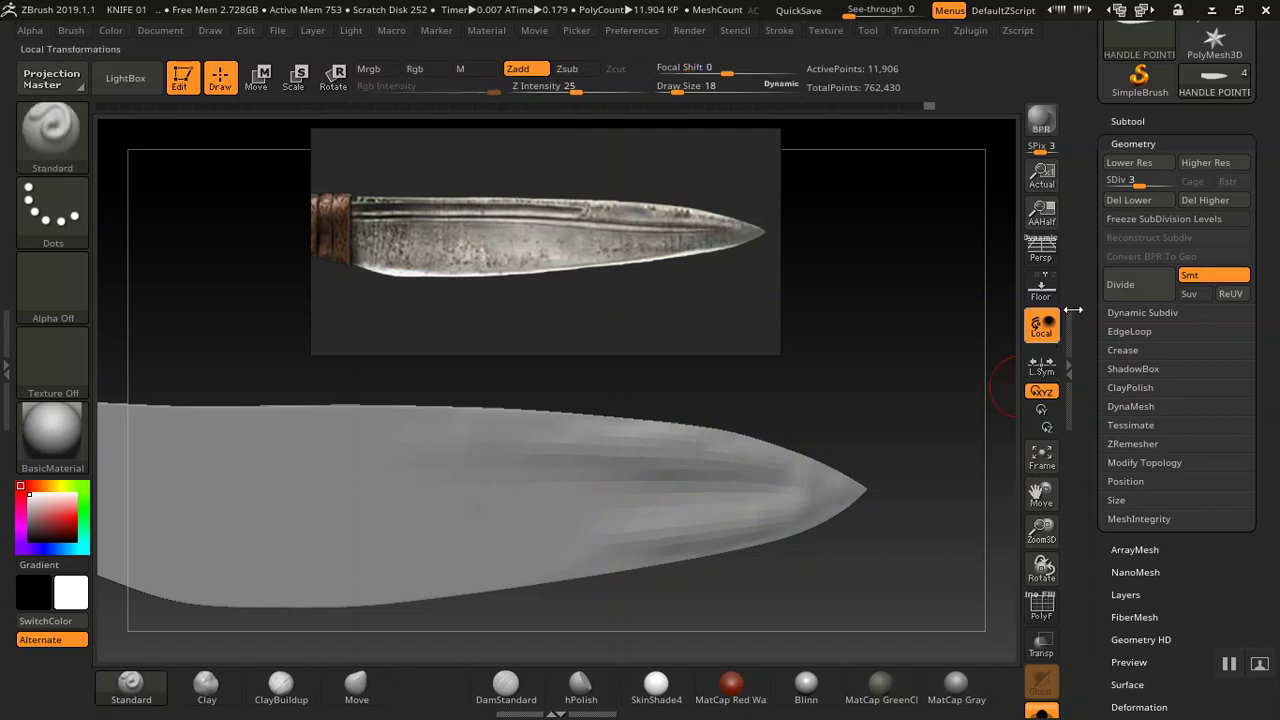
- Return to subdivision level 4, then define and smooth the dark groove below the upper bevel near the tip
mouse_move(1140, 181)
mouse_down()
mouse_move(1175, 182)
mouse_move(1155, 186)
mouse_up()
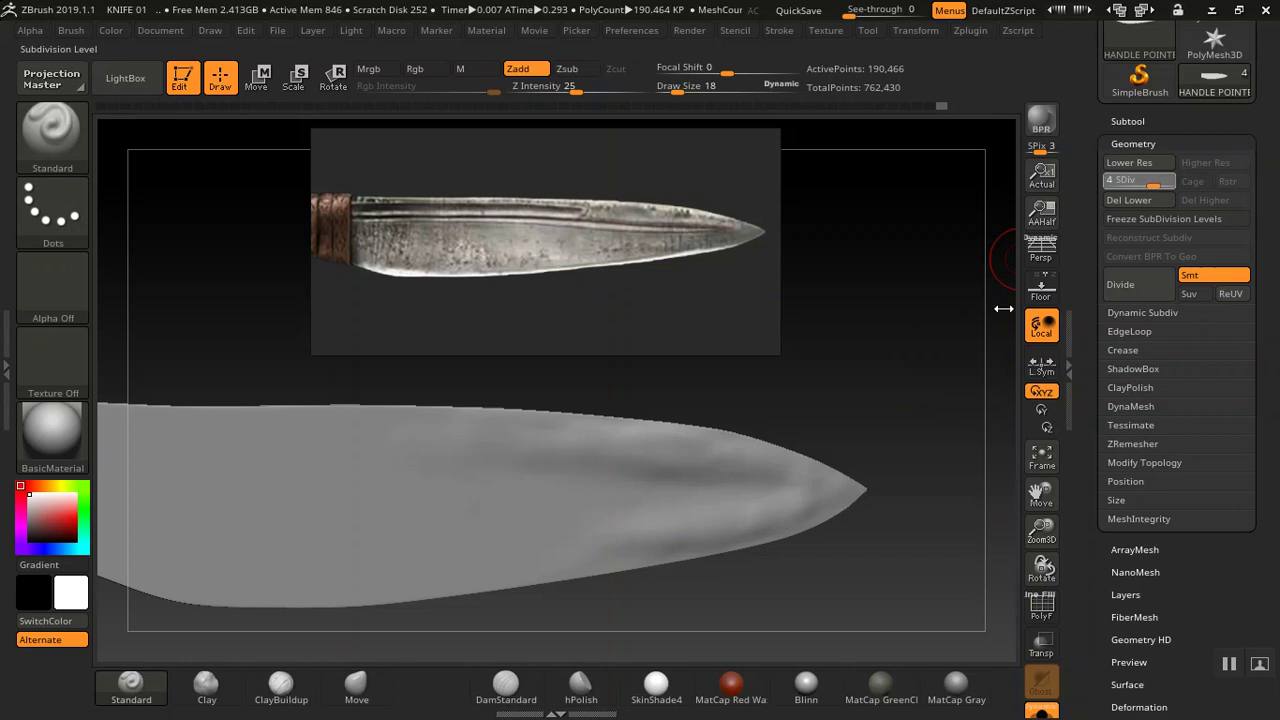
mouse_move(903, 363)
mouse_down()
mouse_move(886, 363)
mouse_move(918, 360)
mouse_move(873, 353)
mouse_move(916, 355)
mouse_move(880, 369)
mouse_move(843, 354)
mouse_move(871, 391)
mouse_up()
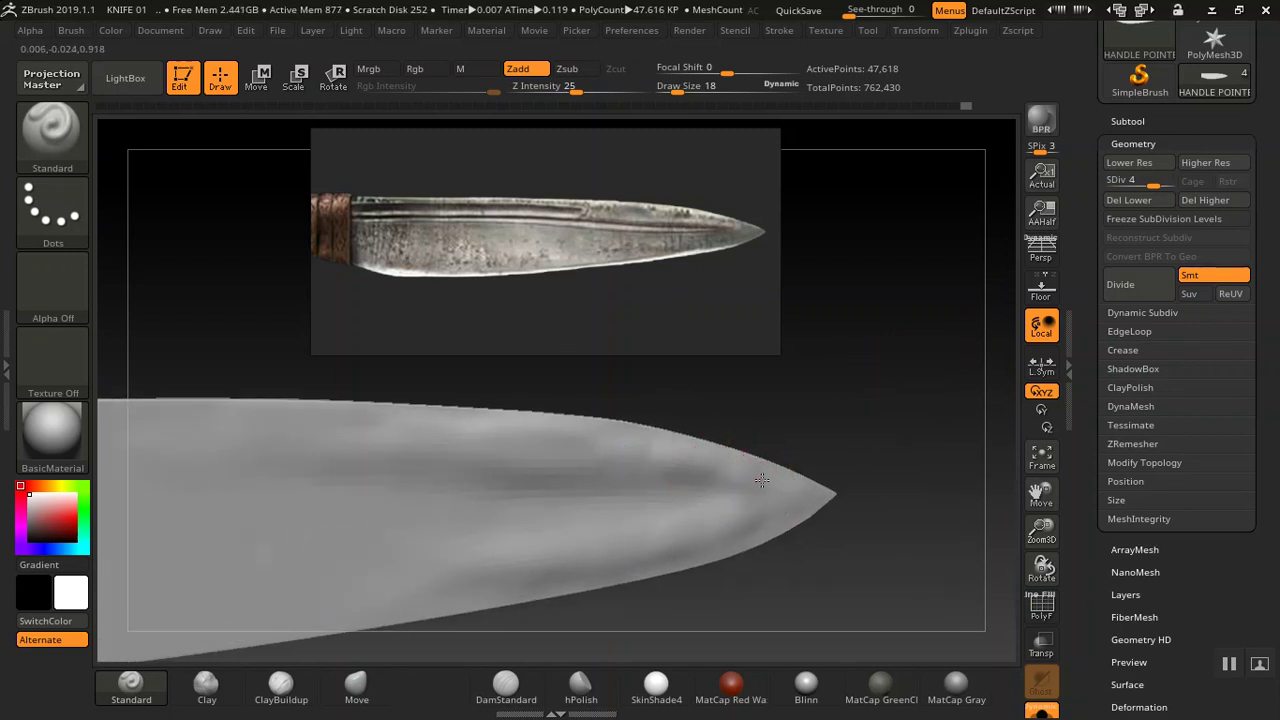
drag(664, 468, 491, 483)
drag(691, 470, 590, 487)
key(shift)
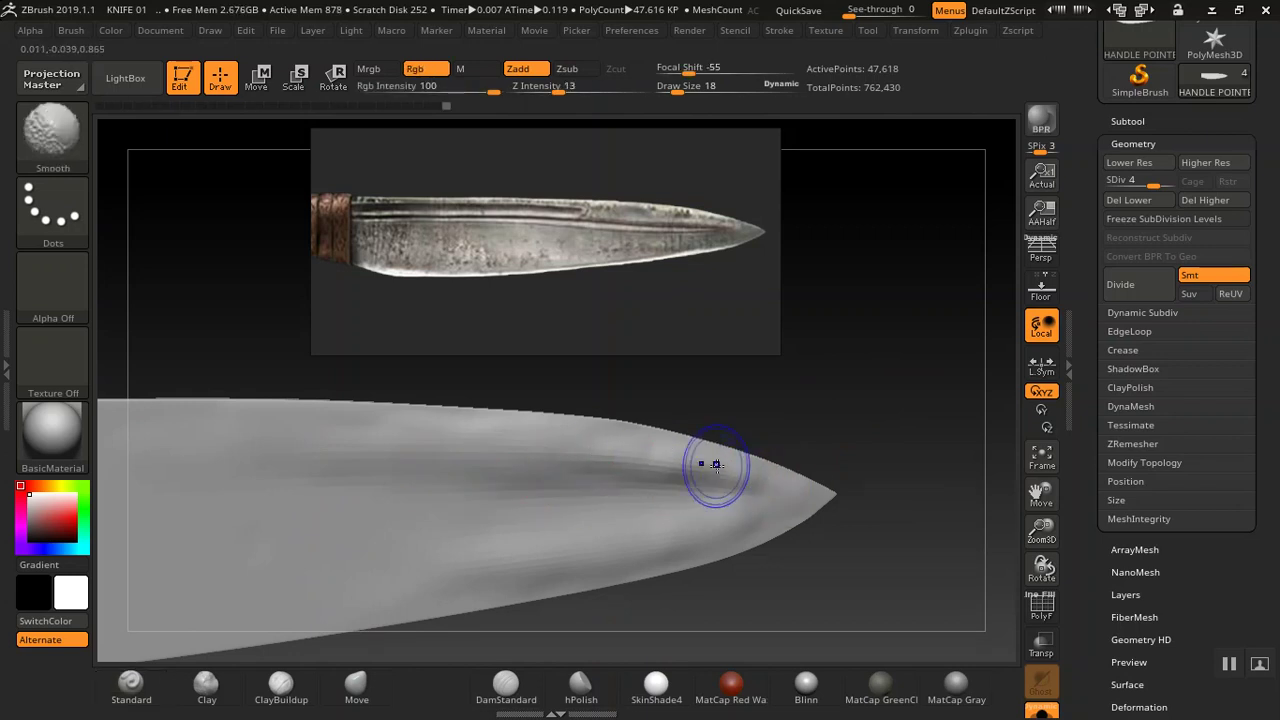
- Inspect the blade from an oblique angle and smooth the groove and upper bevel near the tip
mouse_move(933, 428)
mouse_down()
mouse_move(851, 403)
mouse_move(877, 406)
mouse_move(886, 494)
mouse_move(877, 414)
mouse_move(863, 454)
mouse_move(846, 431)
mouse_move(840, 411)
mouse_move(857, 406)
mouse_move(812, 490)
mouse_move(877, 526)
mouse_move(890, 591)
mouse_move(880, 534)
mouse_move(932, 514)
mouse_move(913, 485)
mouse_move(880, 490)
mouse_up()
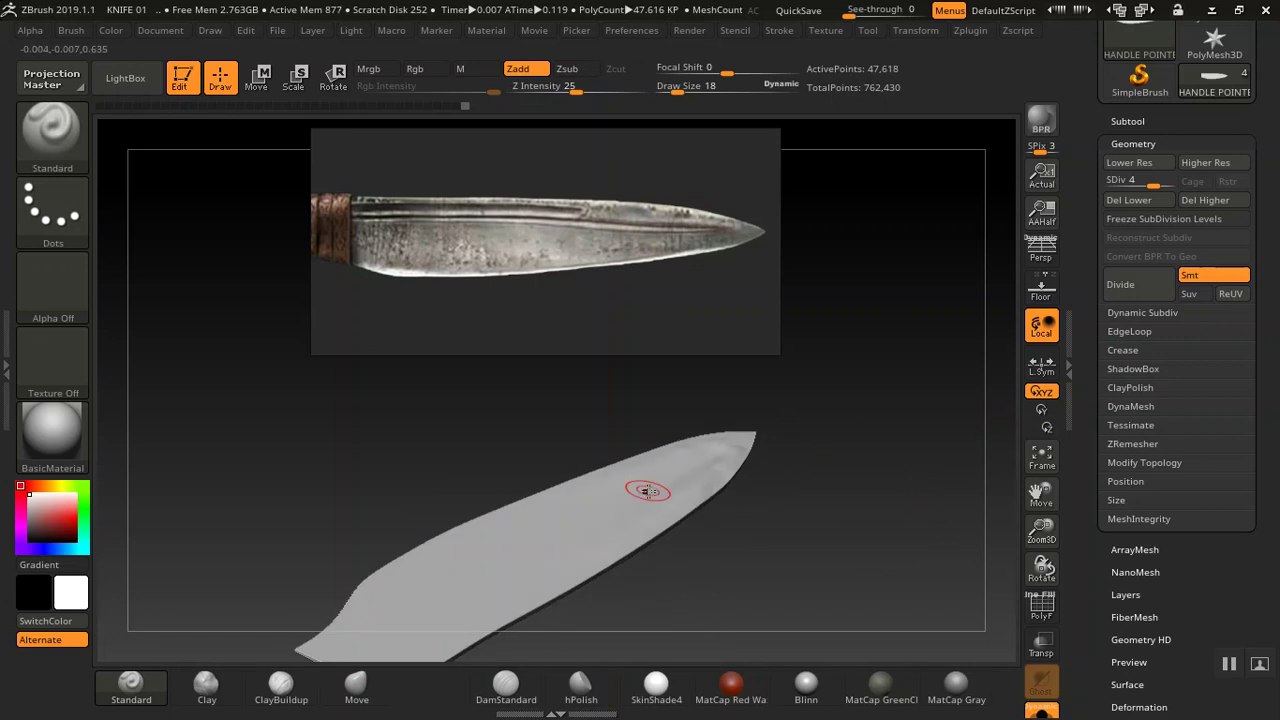
mouse_move(788, 507)
mouse_down()
mouse_move(800, 485)
mouse_move(757, 400)
mouse_move(757, 363)
mouse_move(856, 424)
mouse_move(846, 303)
mouse_move(889, 431)
mouse_move(873, 443)
mouse_move(860, 403)
mouse_move(857, 440)
mouse_up()
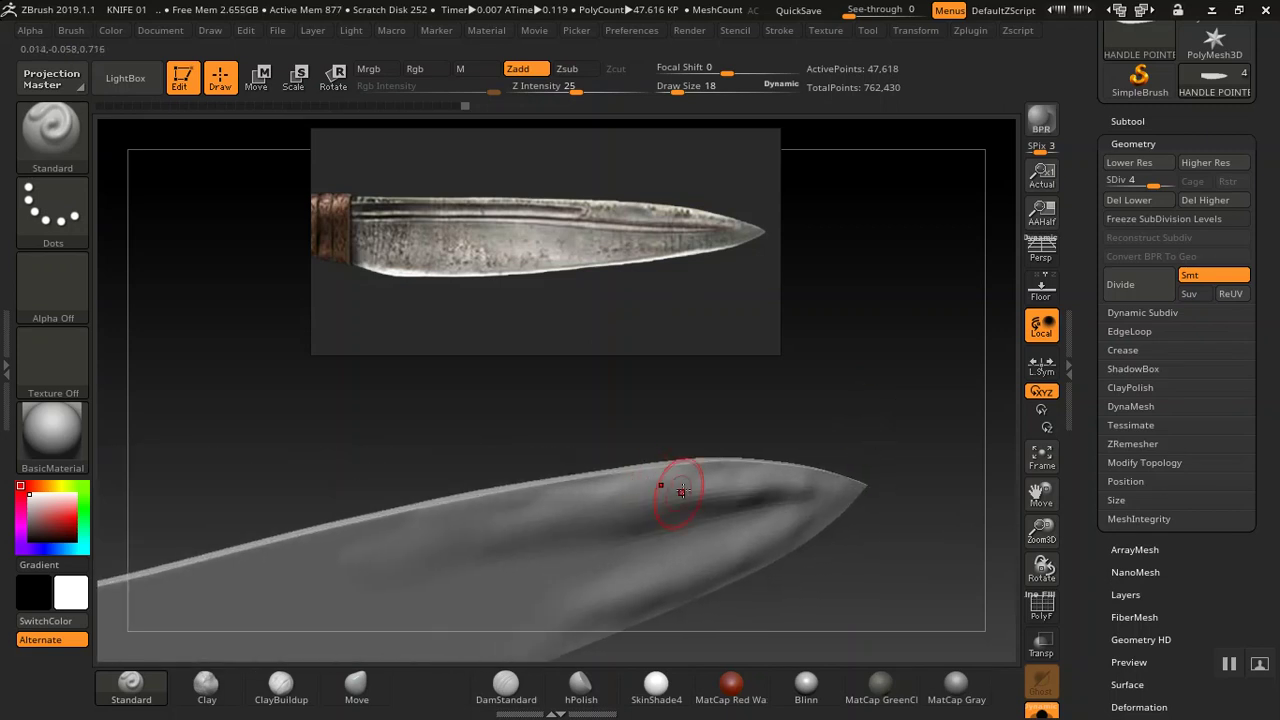
shift+drag(682, 491, 636, 497)
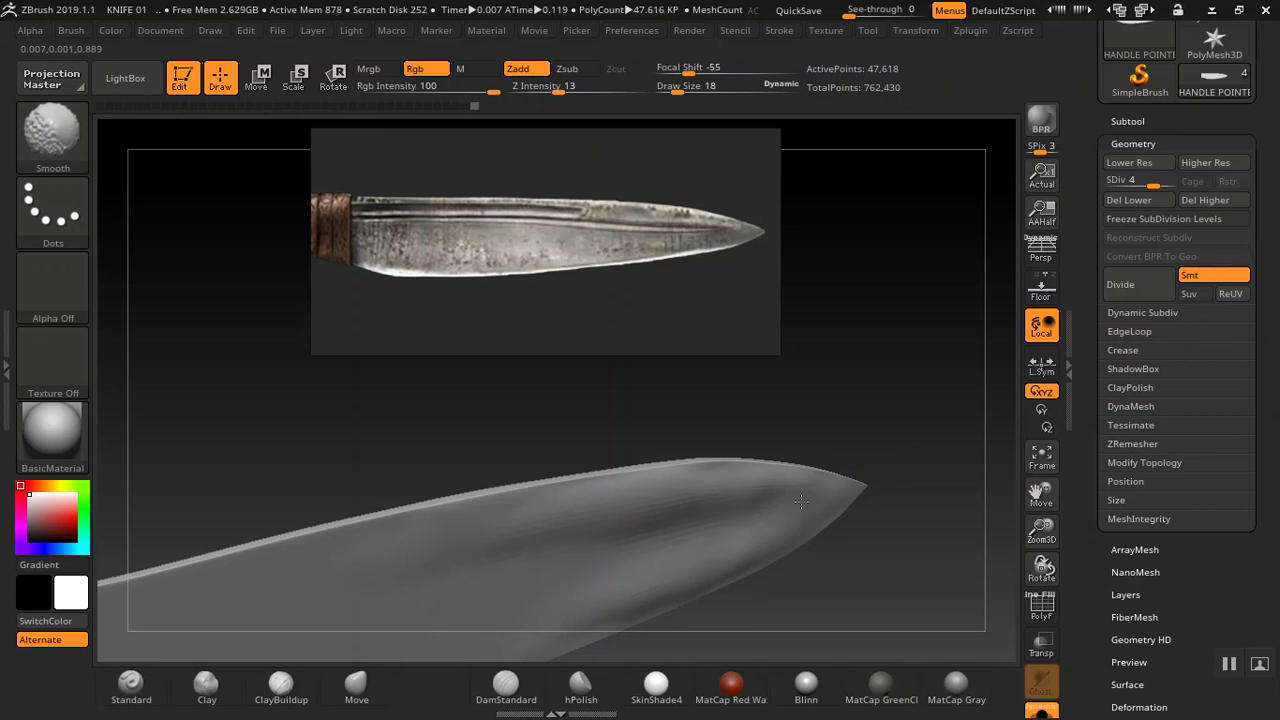
- Sculpt narrow groove strokes along the upper bevel near the tip at draw size 10 and smooth them
mouse_move(891, 420)
mouse_down()
mouse_move(954, 414)
mouse_move(912, 367)
mouse_move(914, 391)
mouse_move(900, 374)
mouse_move(863, 383)
mouse_move(943, 366)
mouse_move(923, 374)
mouse_move(872, 353)
mouse_up()
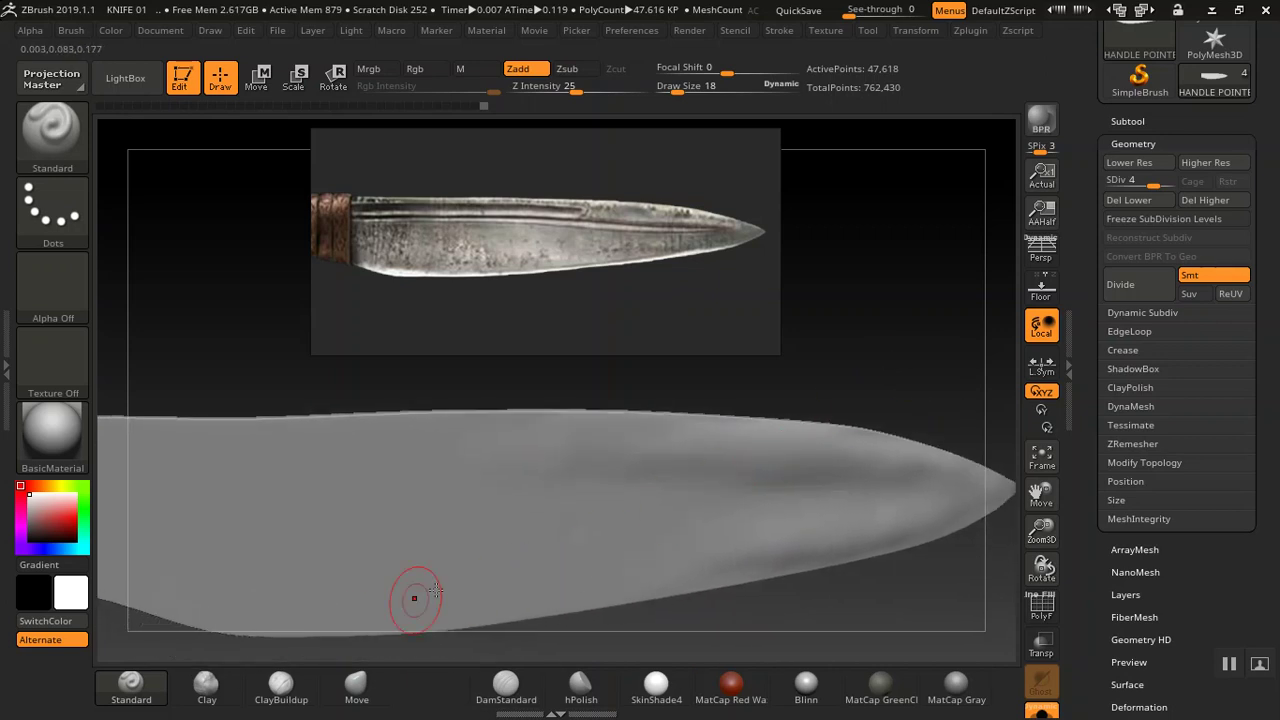
key(bracketleft)
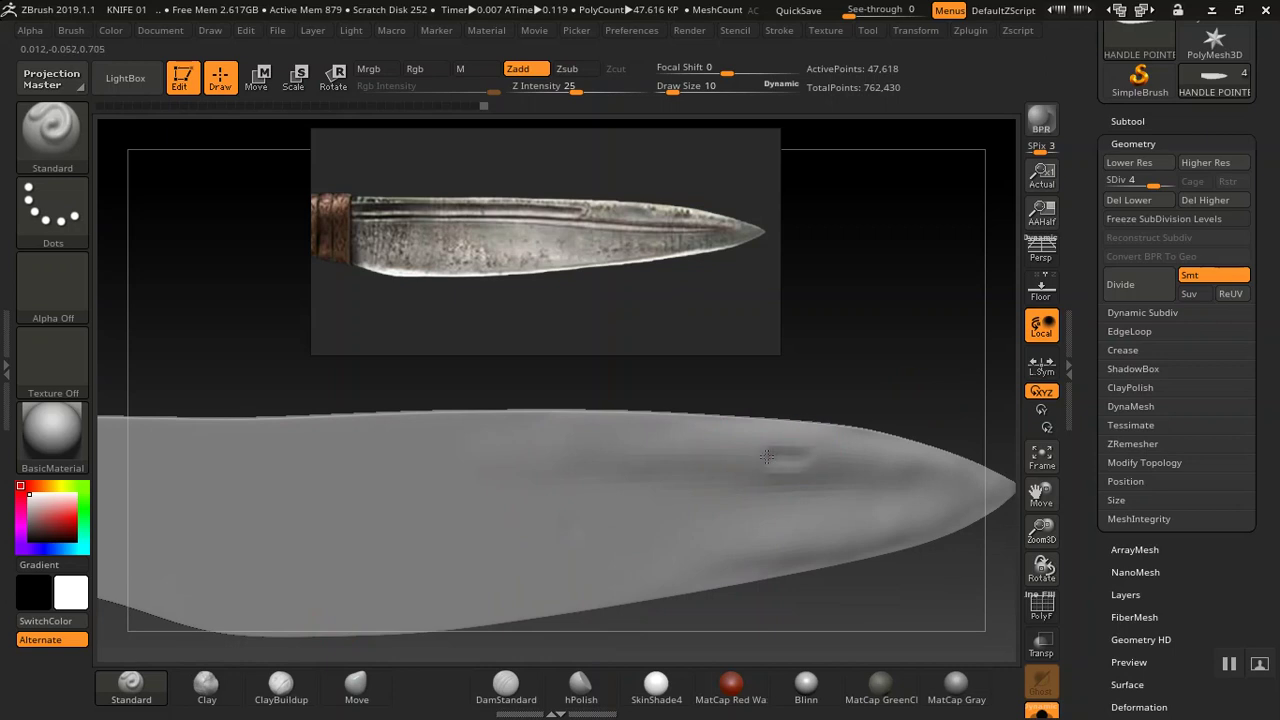
mouse_move(730, 452)
mouse_down()
mouse_move(662, 454)
mouse_move(796, 446)
mouse_up()
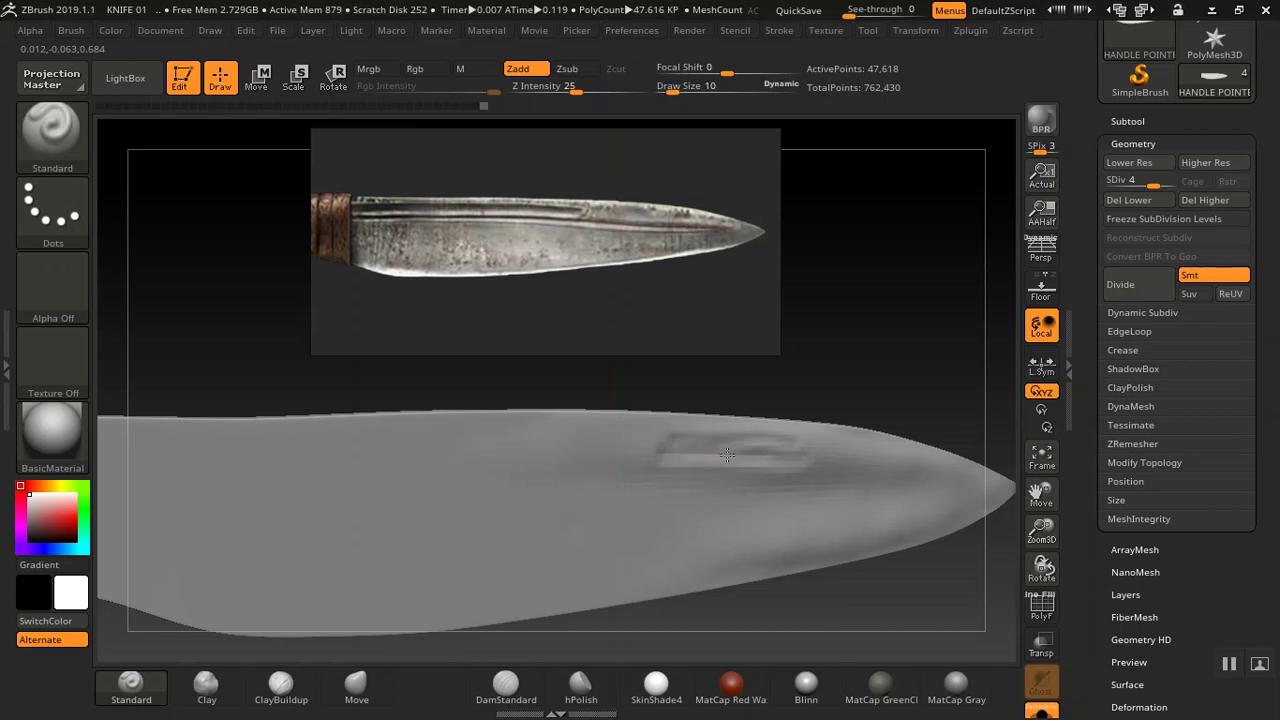
drag(793, 453, 734, 443)
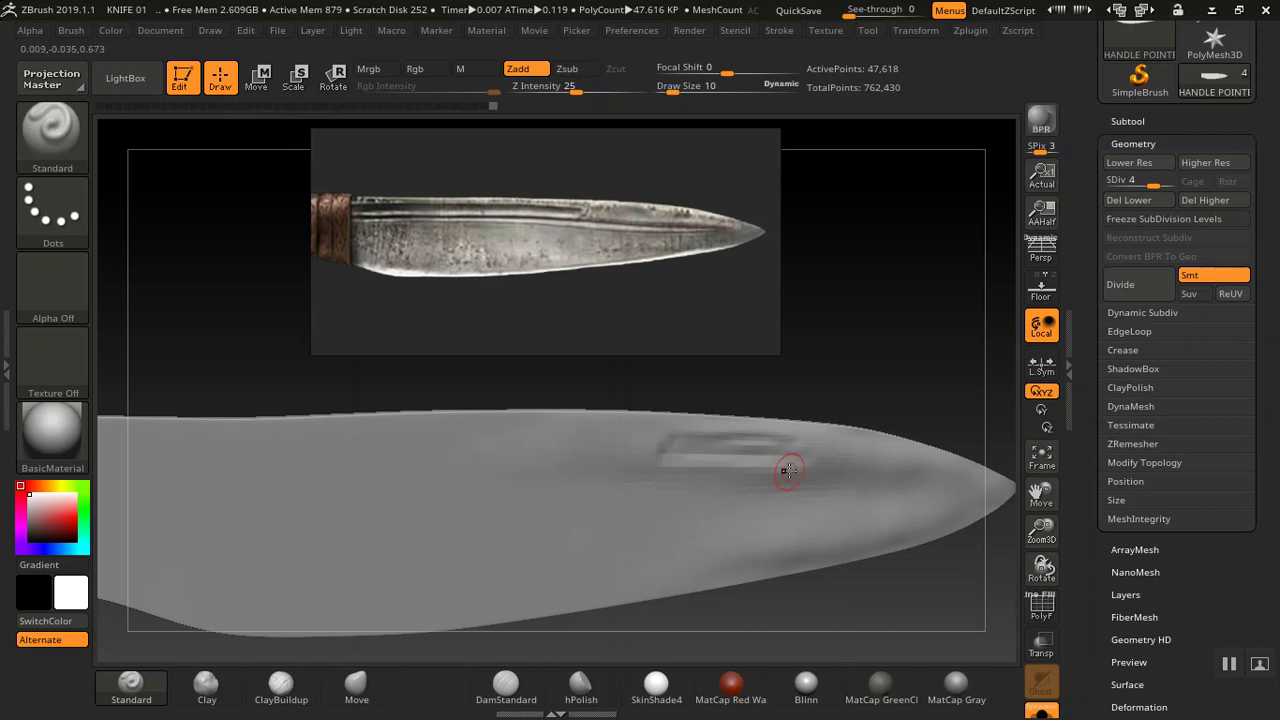
key(shift)
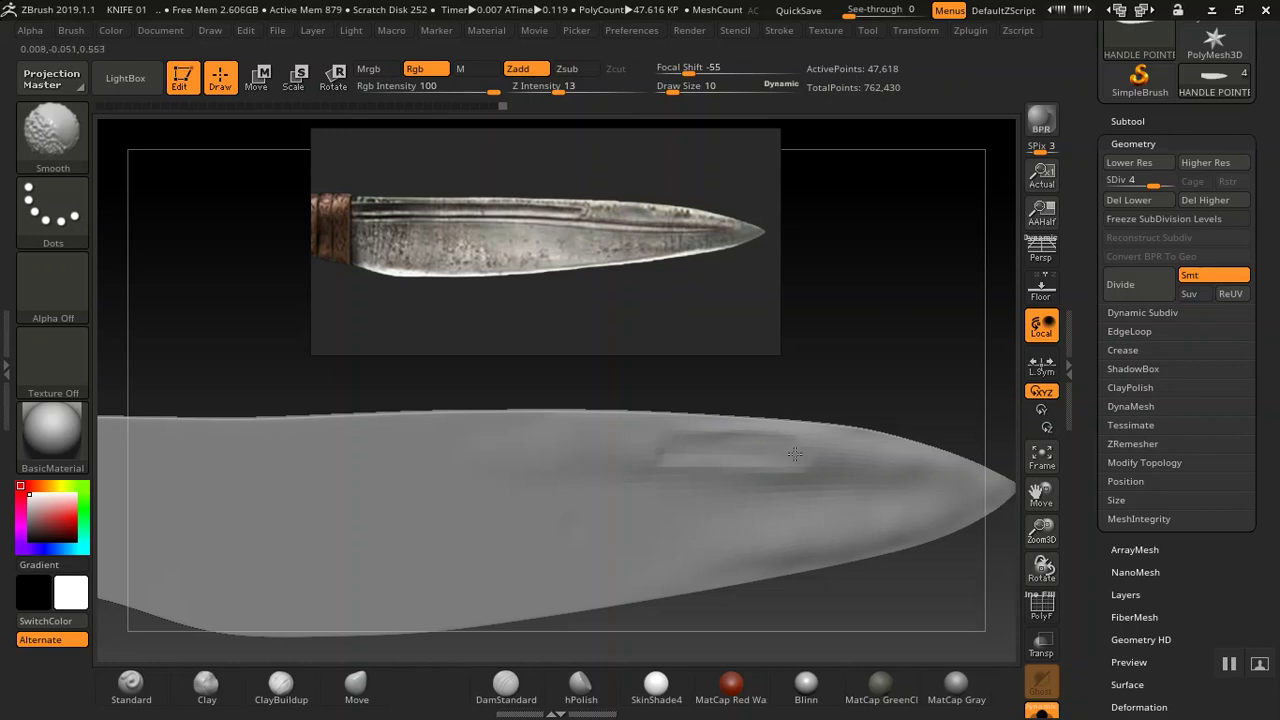
- Increase the draw size to 34 and add broad Standard strokes to the blade's base and main surface
mouse_move(891, 371)
mouse_down()
mouse_move(949, 354)
mouse_move(897, 326)
mouse_move(946, 330)
mouse_move(903, 323)
mouse_move(920, 332)
mouse_move(816, 458)
mouse_up()
alt+drag(850, 378, 800, 352)
key(bracketright)
key(bracketright)
key(bracketright)
key(bracketright)
key(bracketright)
key(bracketright)
key(bracketright)
key(bracketright)
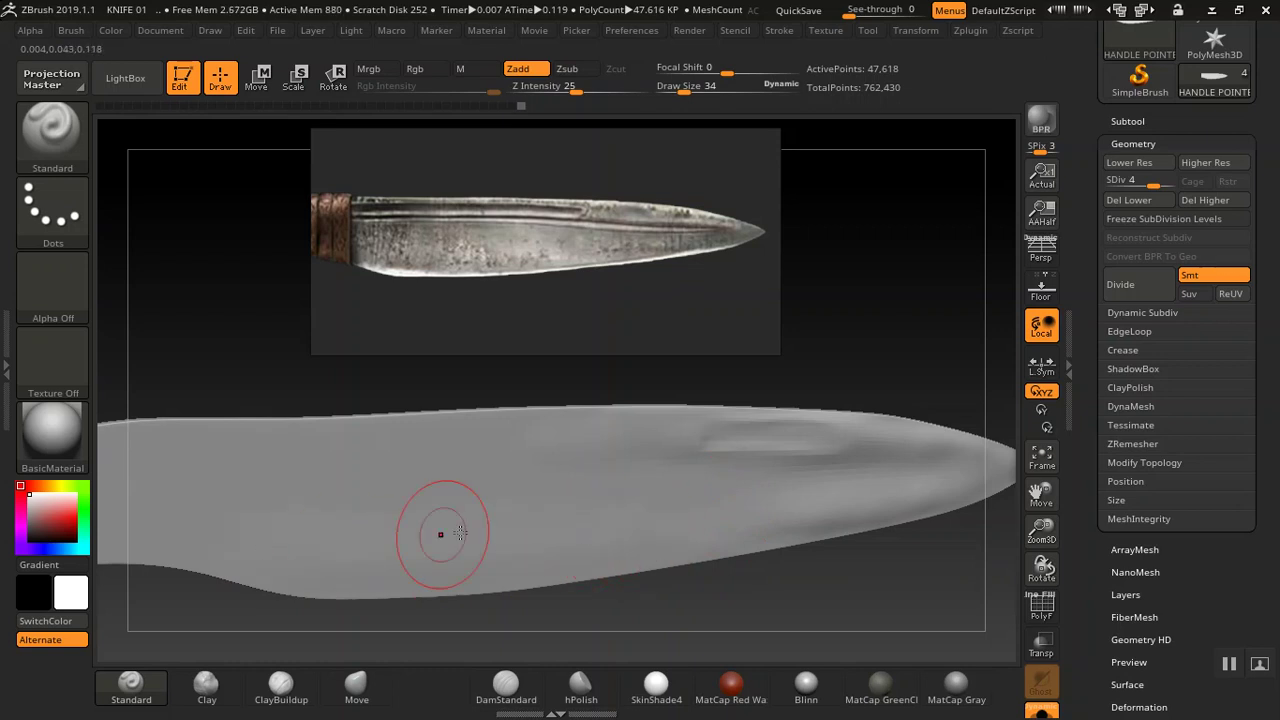
drag(1010, 303, 900, 366)
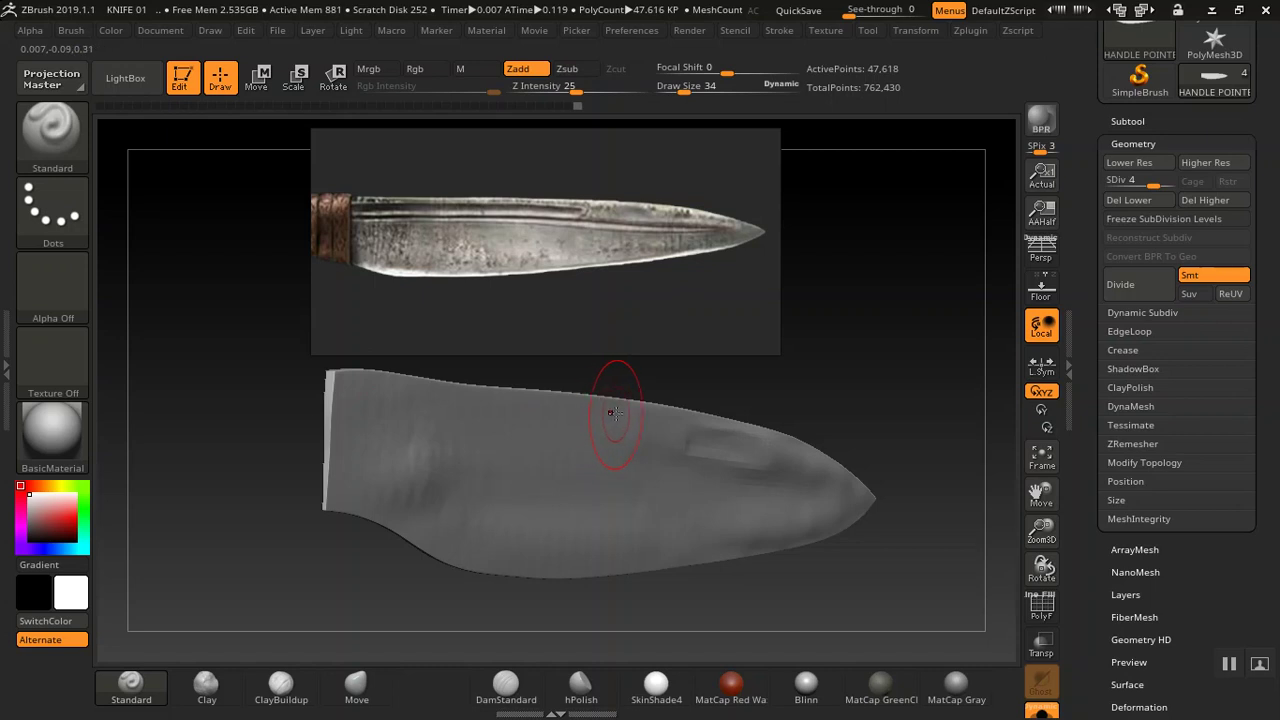
- Smooth the broad strokes across the blade's base and middle at draw size 34
key(shift)
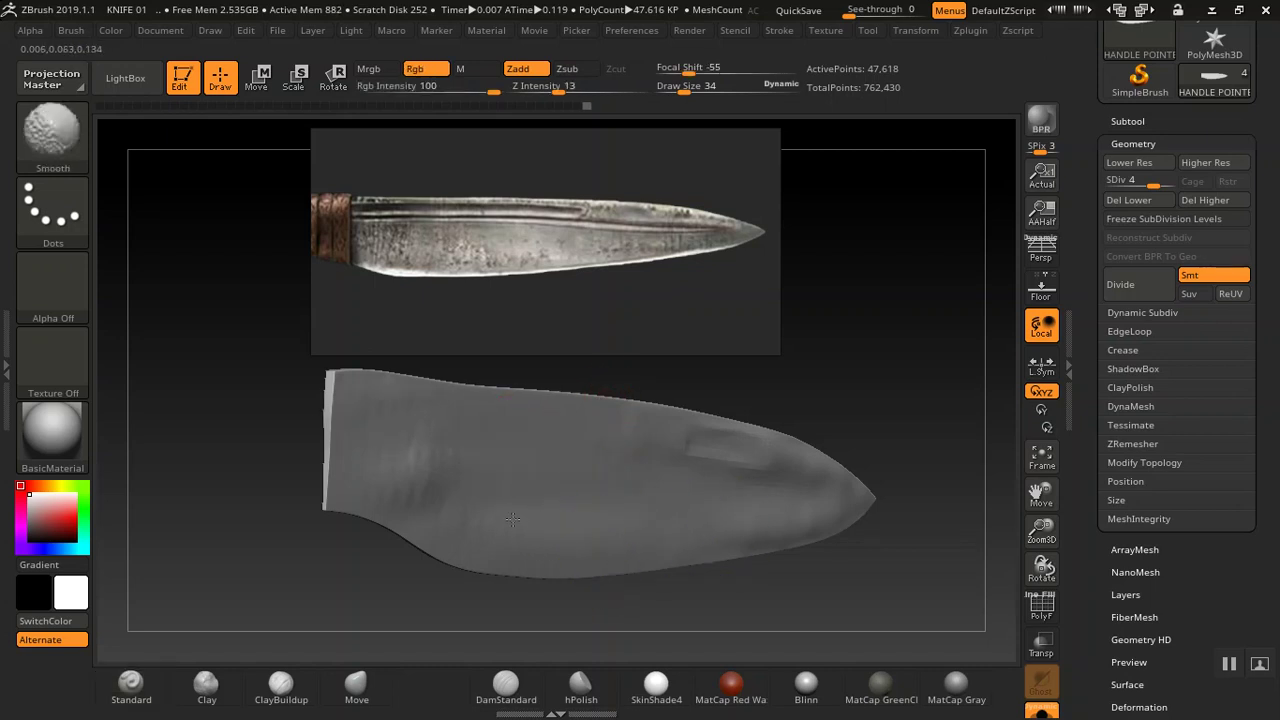
shift+drag(461, 484, 394, 464)
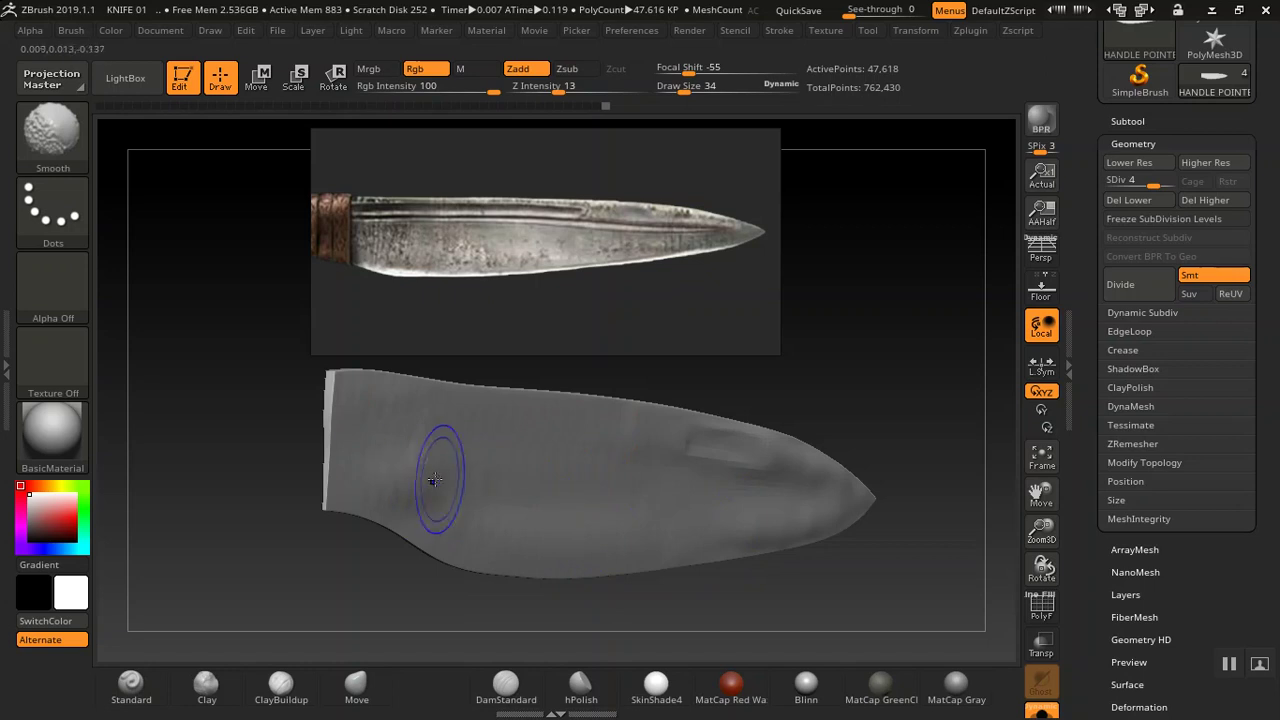
mouse_move(685, 535)
shift+mouse_down()
mouse_move(592, 468)
mouse_move(556, 411)
mouse_move(410, 470)
mouse_move(422, 467)
shift+mouse_up()
shift+drag(385, 403, 534, 443)
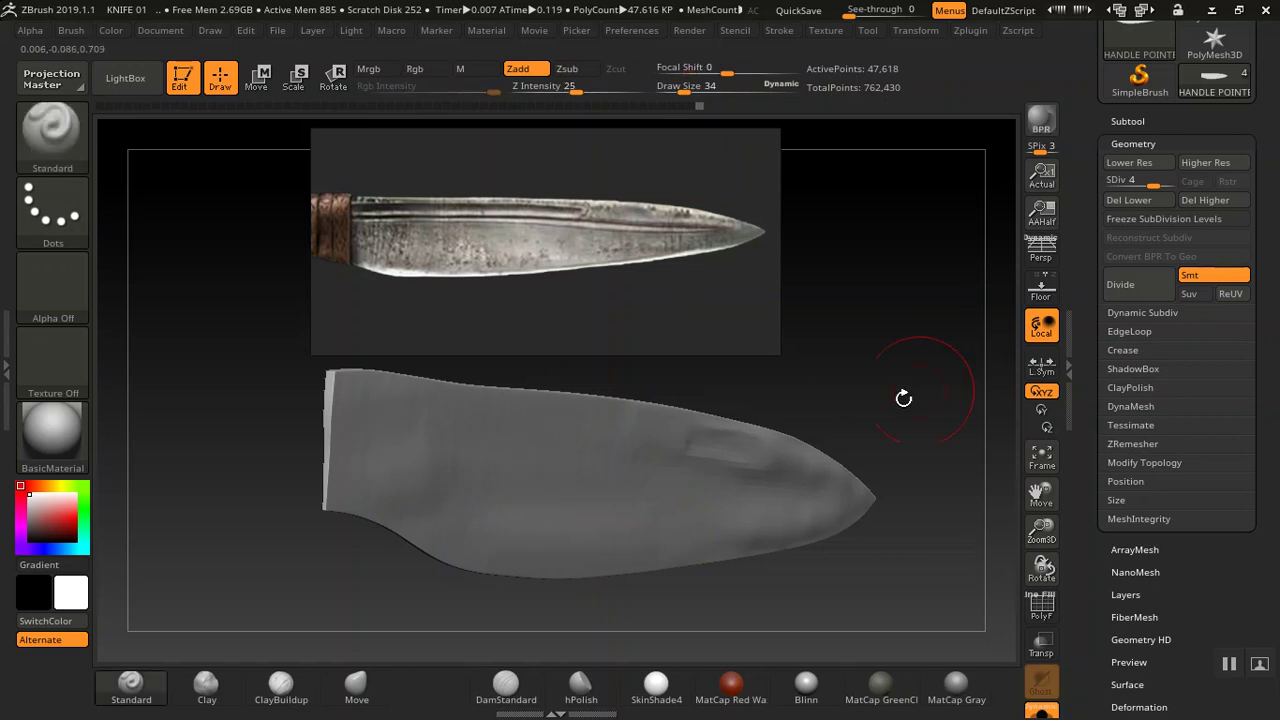
- Raise the mesh to subdivision level 5 and smooth the ripples across the blade's base, middle and lower surface
key(d)
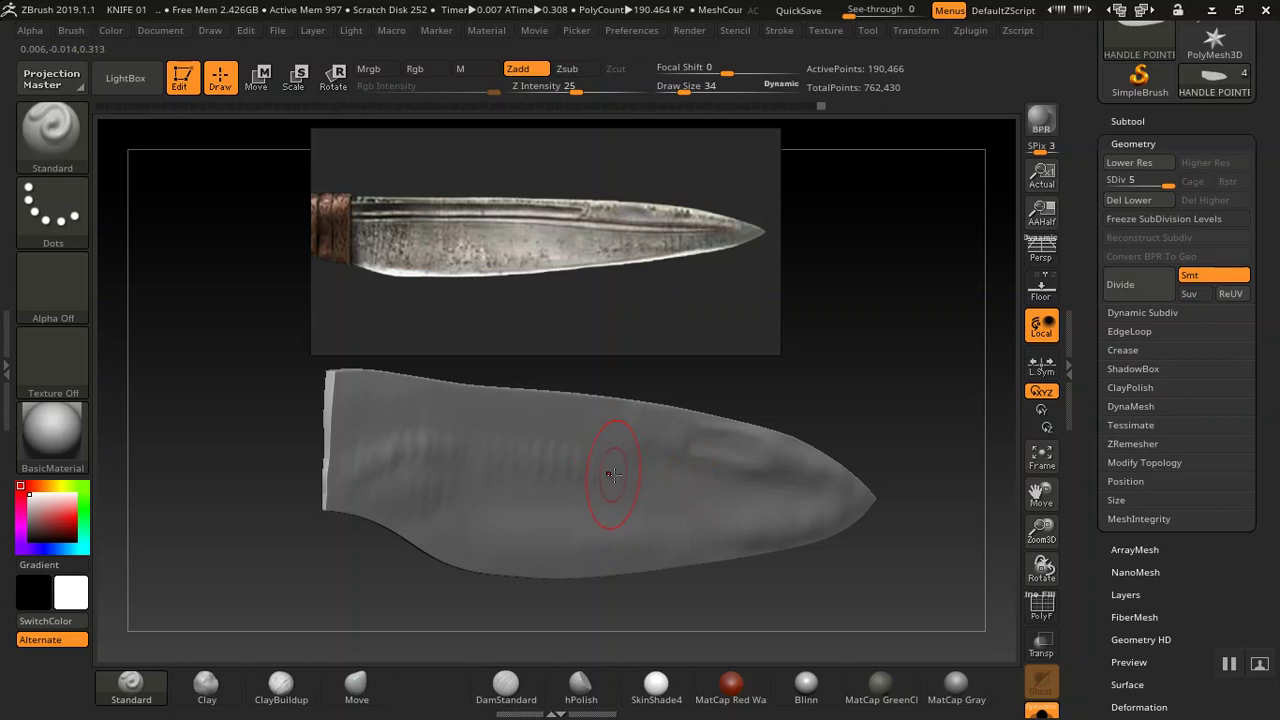
key(shift)
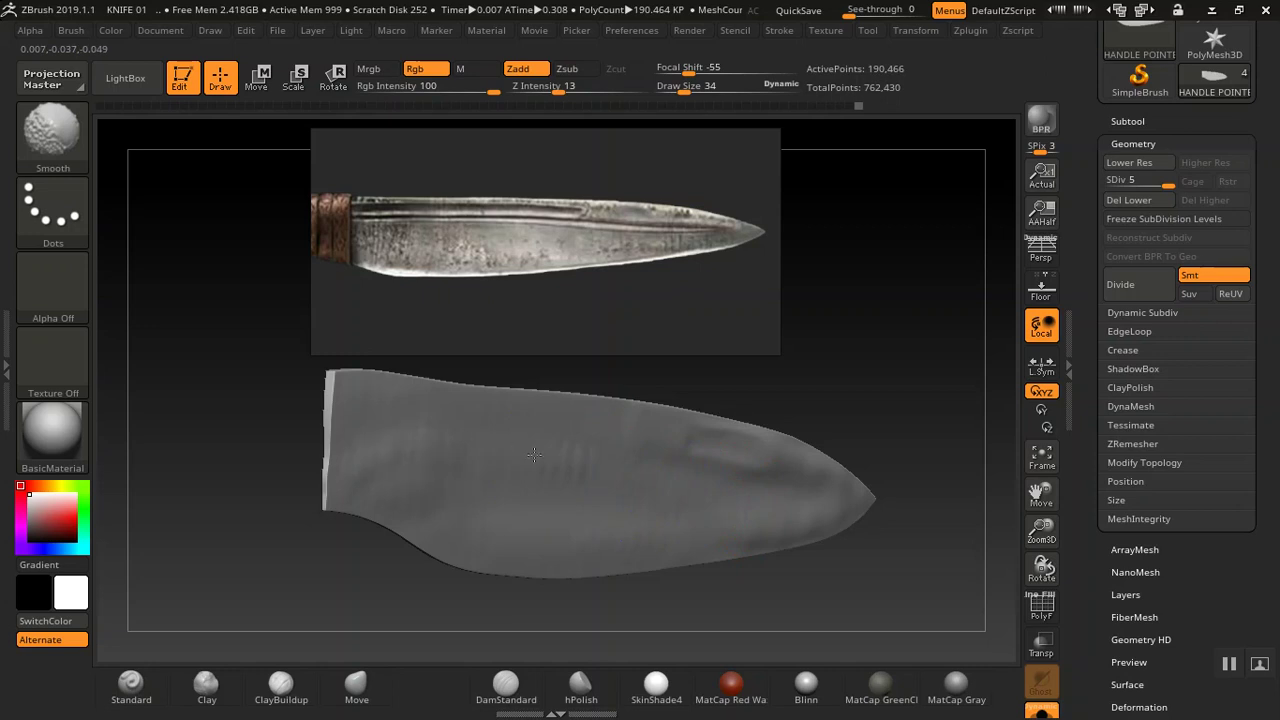
mouse_move(604, 470)
shift+mouse_down()
mouse_move(626, 510)
mouse_move(553, 550)
shift+mouse_up()
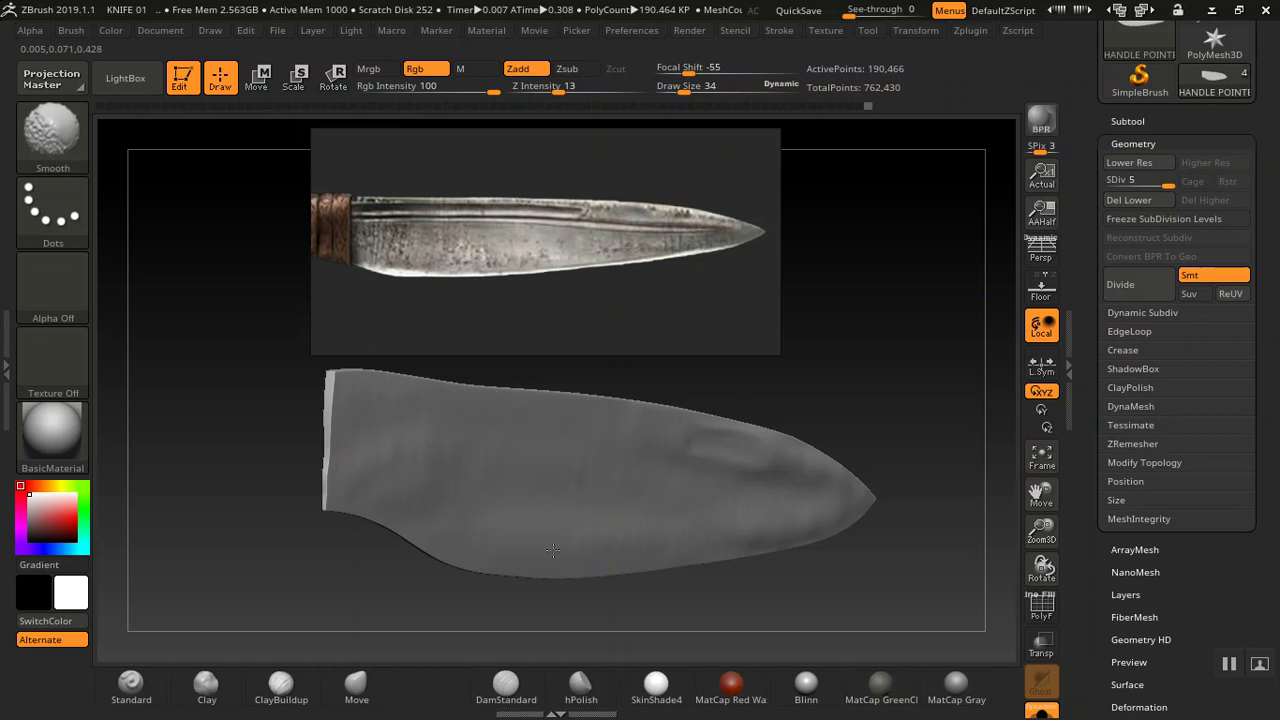
shift+drag(683, 546, 656, 517)
shift+drag(569, 471, 419, 469)
shift+drag(569, 473, 522, 445)
shift+drag(374, 434, 396, 464)
- Reduce the Standard brush's draw size to 8 and sculpt a short narrow groove along the upper bevel near the tip
mouse_move(893, 352)
mouse_down()
mouse_move(903, 534)
mouse_move(815, 596)
mouse_move(846, 597)
mouse_move(818, 580)
mouse_move(810, 605)
mouse_move(729, 541)
mouse_move(712, 554)
mouse_move(797, 500)
mouse_up()
alt+drag(866, 383, 795, 371)
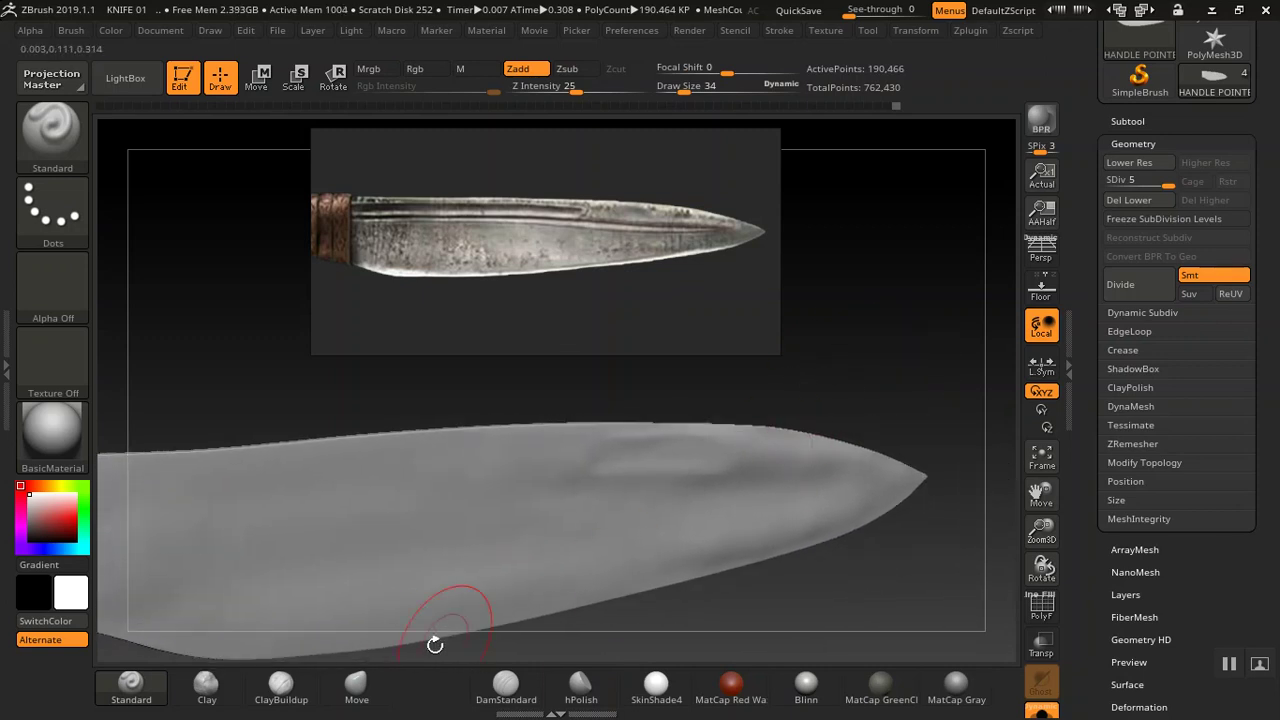
key(bracketleft)
key(bracketleft)
key(bracketleft)
key(bracketleft)
key(bracketleft)
key(bracketleft)
key(bracketleft)
key(bracketleft)
key(bracketleft)
key(bracketleft)
key(bracketleft)
key(bracketleft)
key(bracketleft)
key(bracketleft)
key(bracketleft)
key(bracketleft)
key(bracketleft)
key(bracketleft)
key(bracketleft)
key(bracketleft)
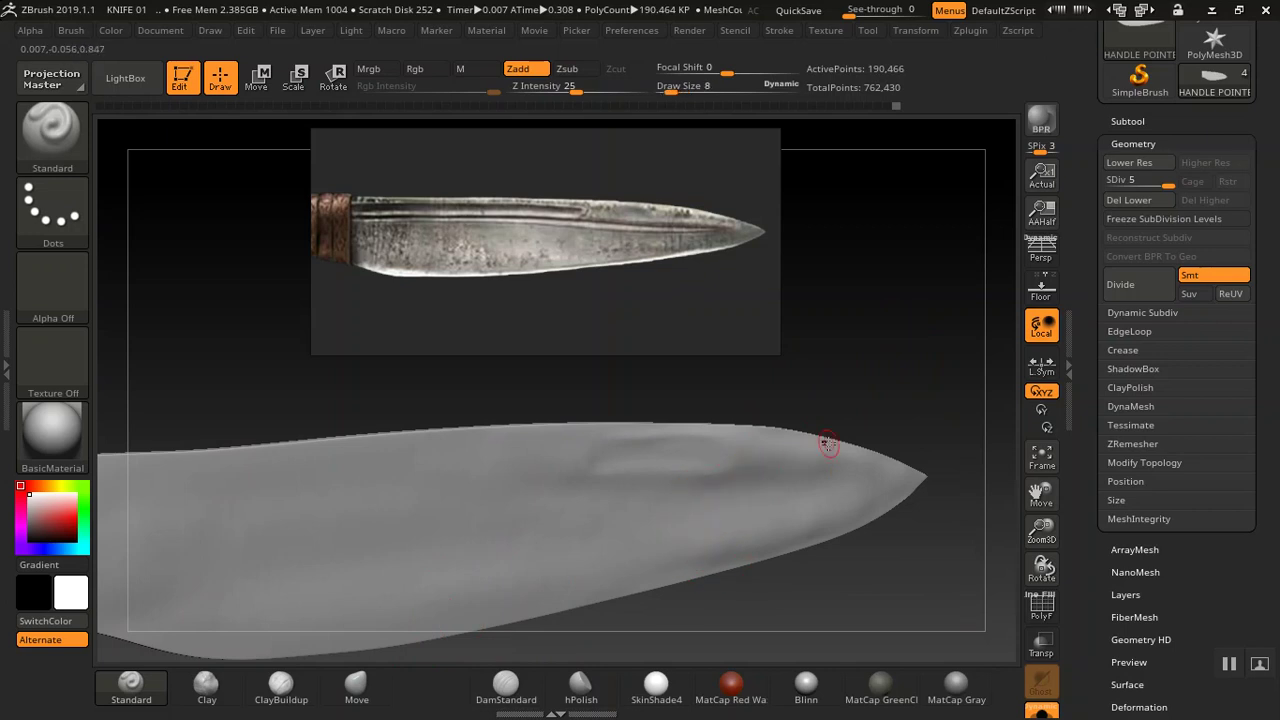
drag(886, 400, 818, 430)
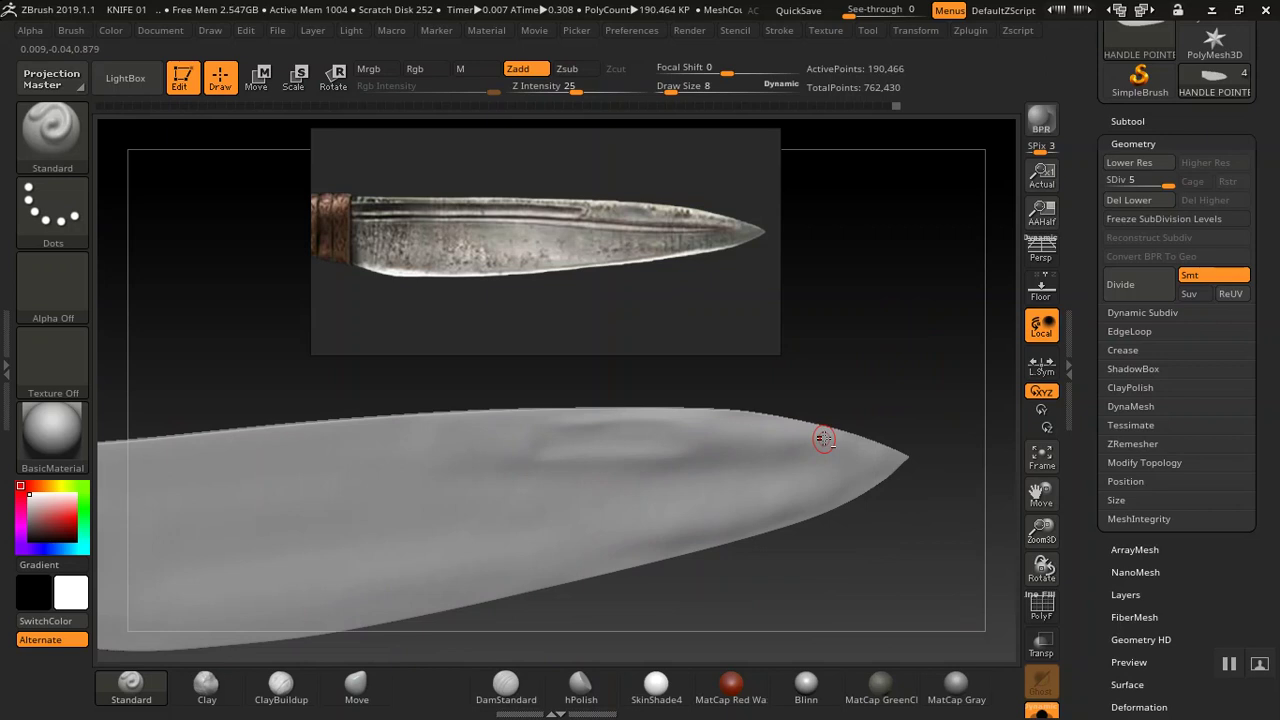
drag(771, 434, 726, 439)
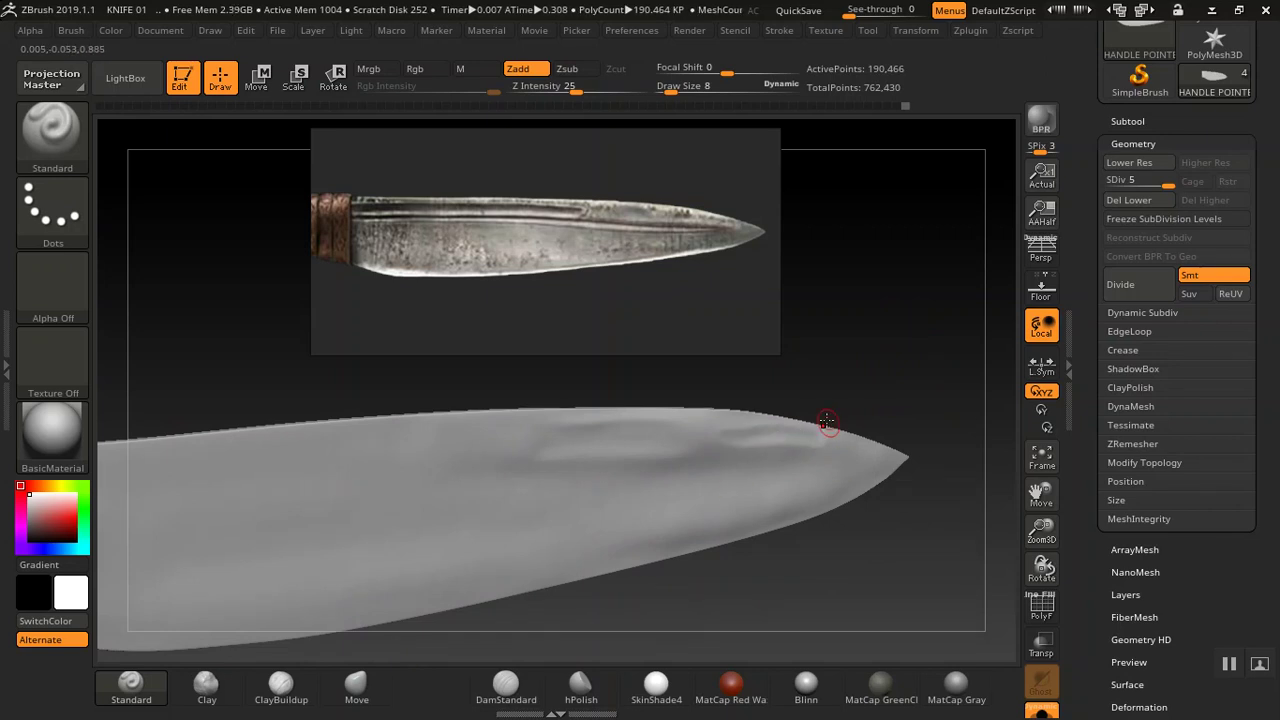
- Set the Smooth brush's Z Intensity to 63 and smooth the short groove near the tip
key(shift)
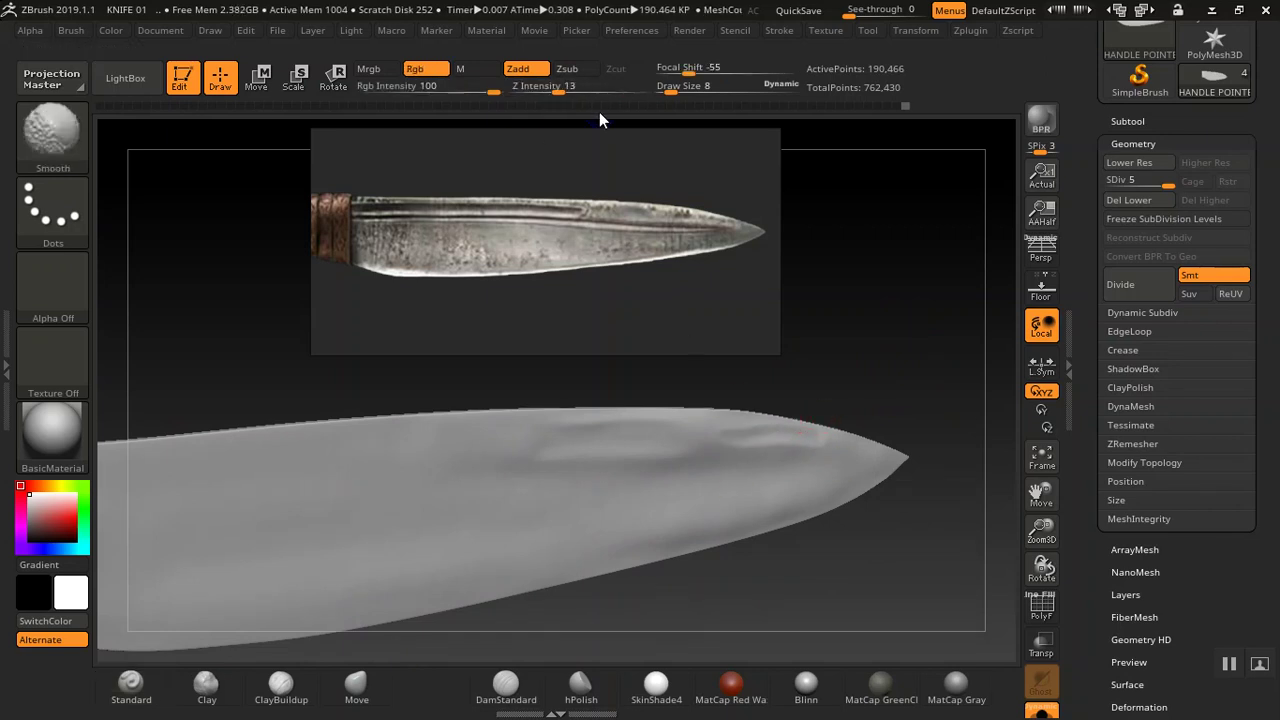
drag(582, 93, 615, 94)
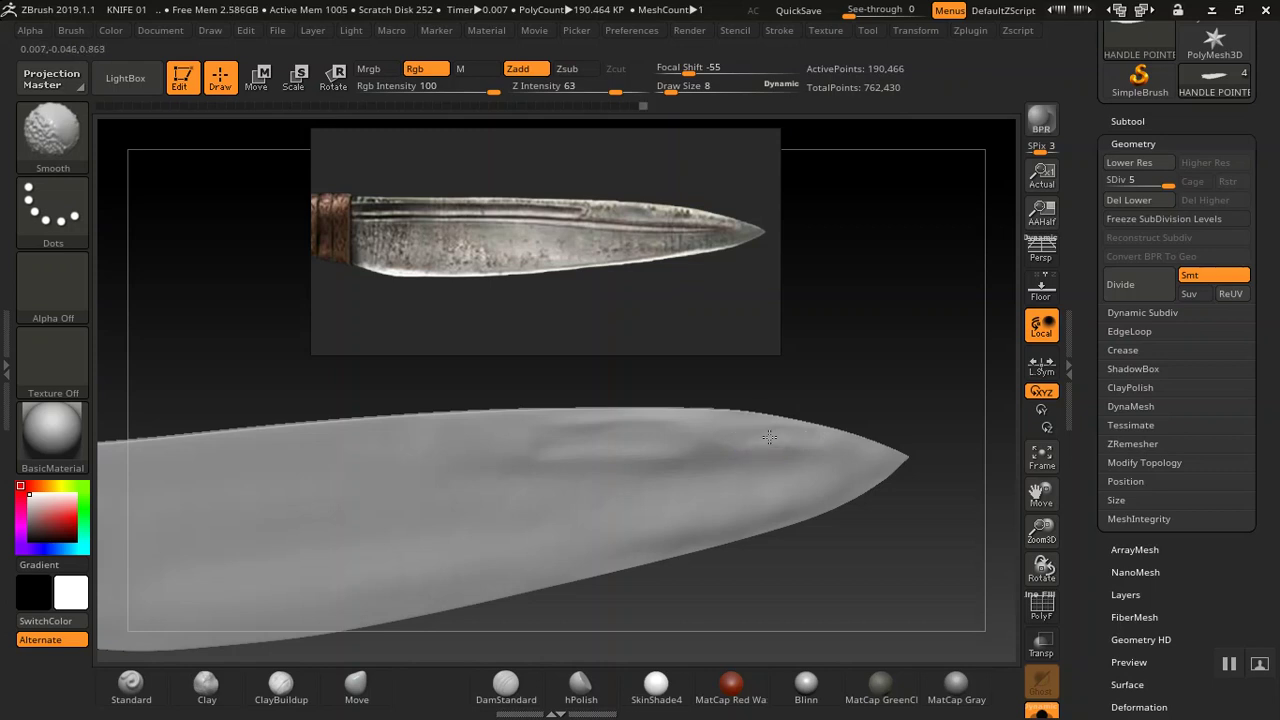
key(shift)
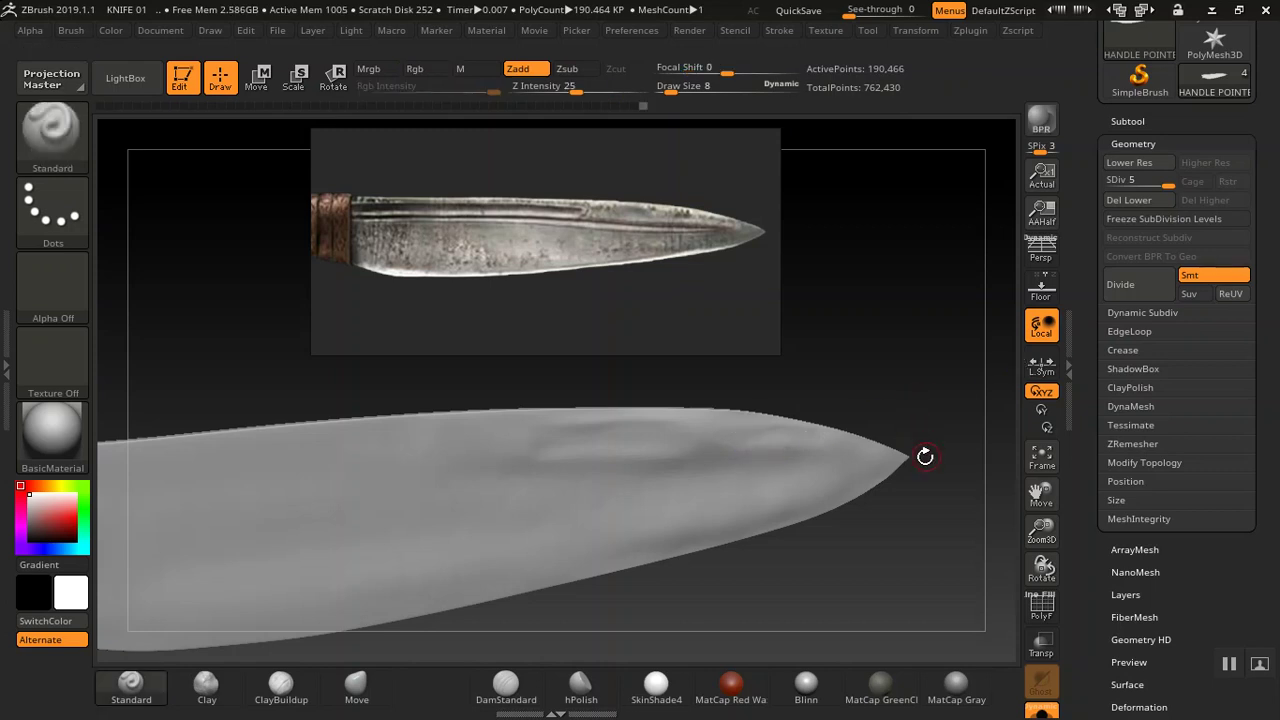
- Save the project as KNIFE 01, overwriting the existing file
key(ctrl)
key(ctrl+s)
click(1076, 490)
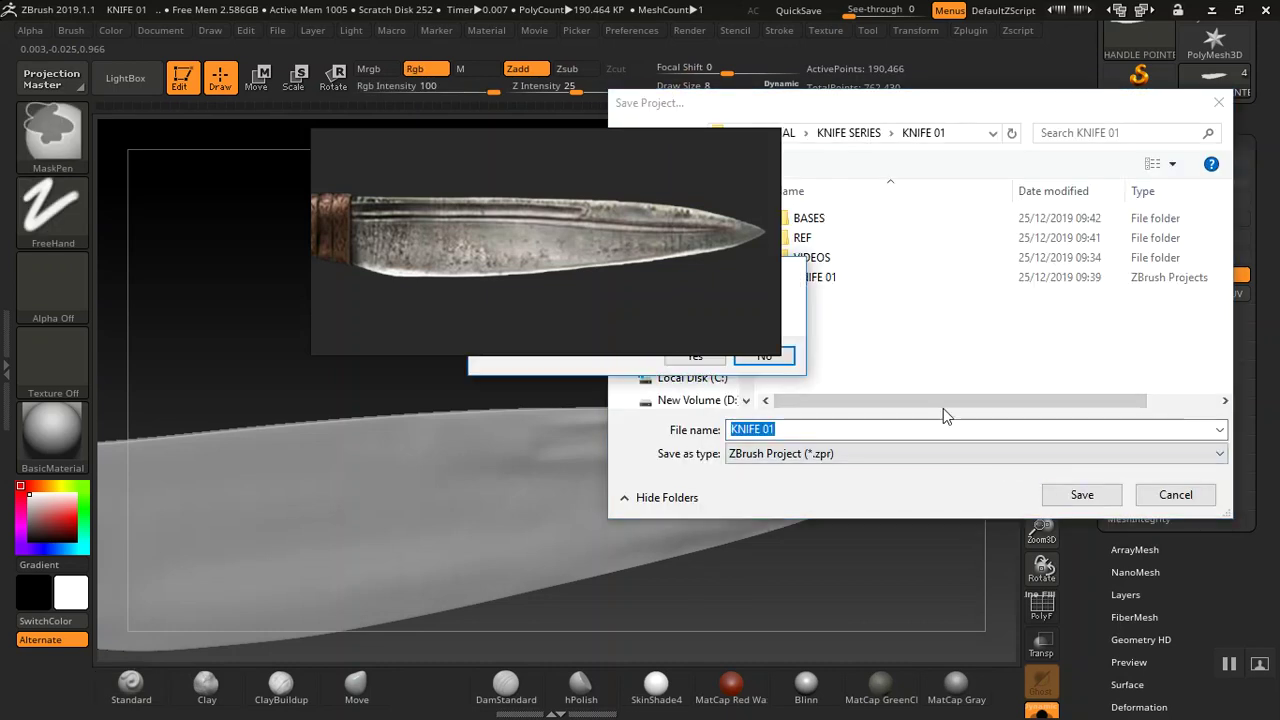
click(697, 358)
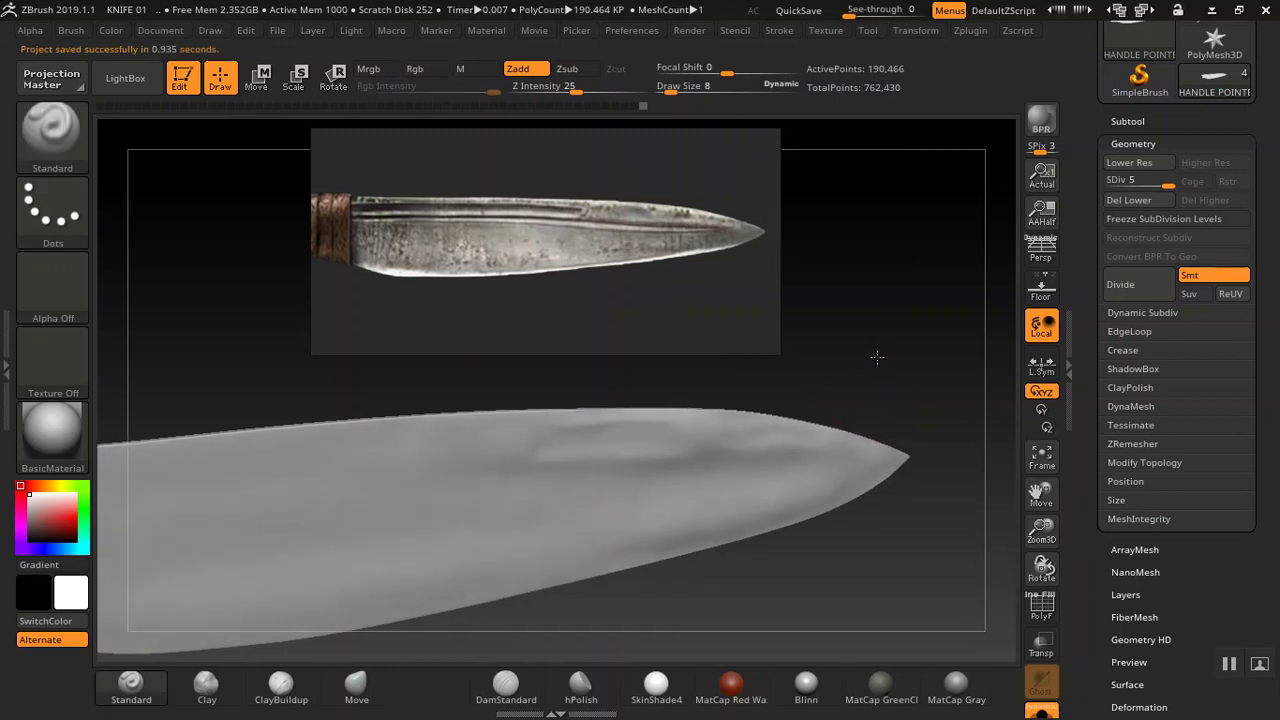
- Smooth the blade's surface near the tip and along its lower cutting edge at draw size 8
drag(882, 359, 881, 318)
mouse_move(880, 317)
right_down()
mouse_move(897, 331)
mouse_move(900, 417)
mouse_move(903, 354)
mouse_move(837, 306)
mouse_move(838, 273)
mouse_move(869, 320)
mouse_move(920, 294)
mouse_move(901, 332)
mouse_move(928, 335)
mouse_move(859, 336)
mouse_move(903, 429)
mouse_move(900, 470)
right_up()
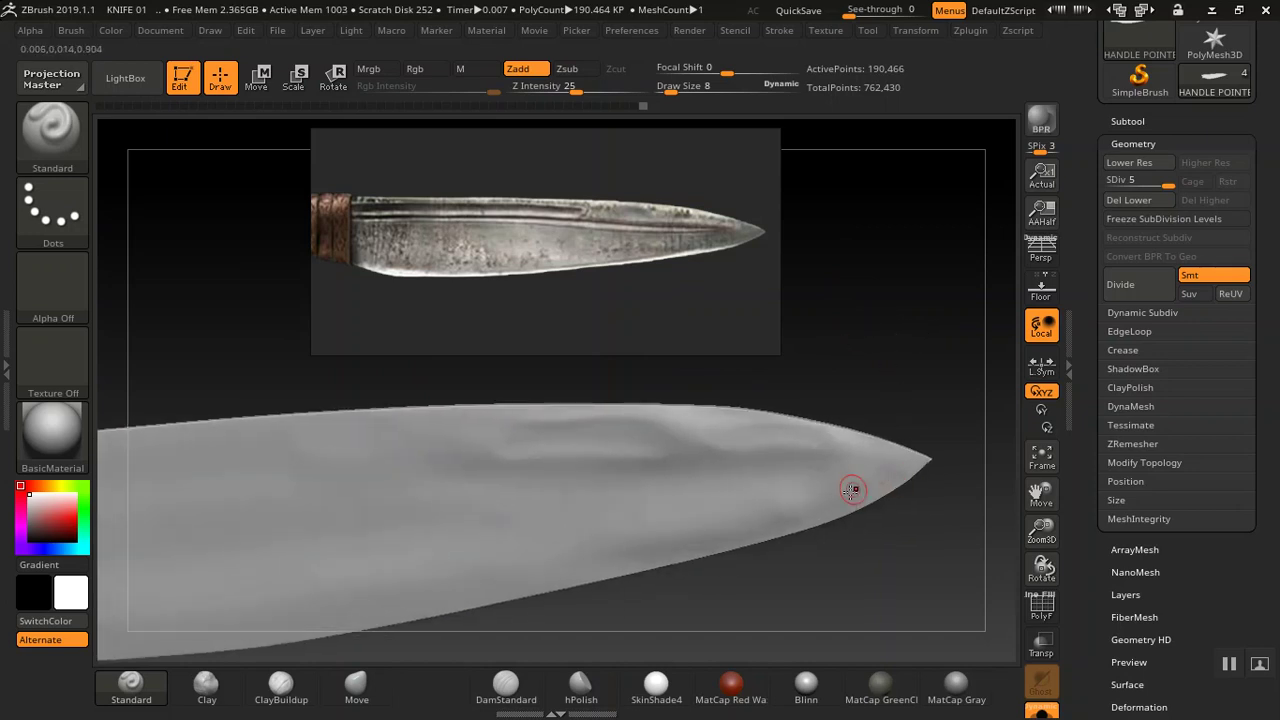
shift+drag(854, 489, 828, 514)
mouse_move(628, 558)
shift+mouse_down()
mouse_move(766, 509)
mouse_move(806, 510)
shift+mouse_up()
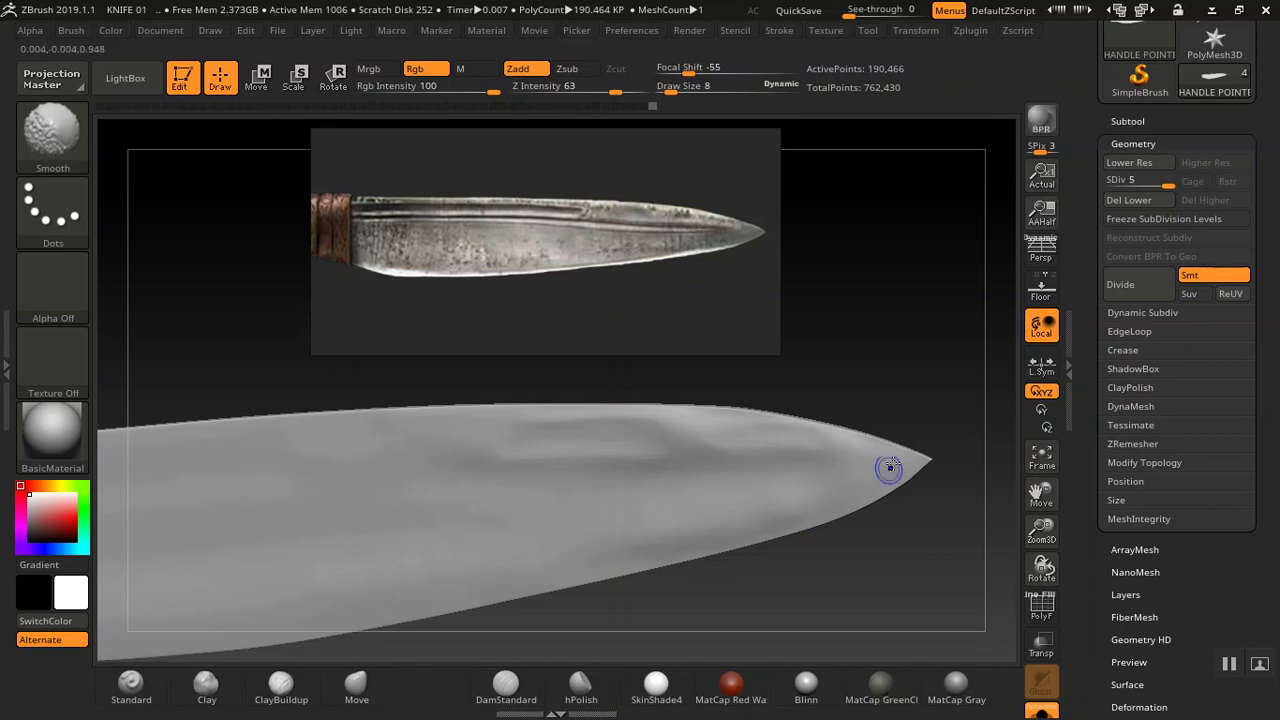
- Carve one long lengthwise groove from the blade's base to near the tip using DamStandard at draw size 14
mouse_move(949, 329)
right_down()
mouse_move(857, 323)
mouse_move(874, 374)
mouse_move(920, 377)
mouse_move(889, 369)
mouse_move(920, 389)
mouse_move(877, 374)
mouse_move(883, 391)
mouse_move(866, 371)
right_up()
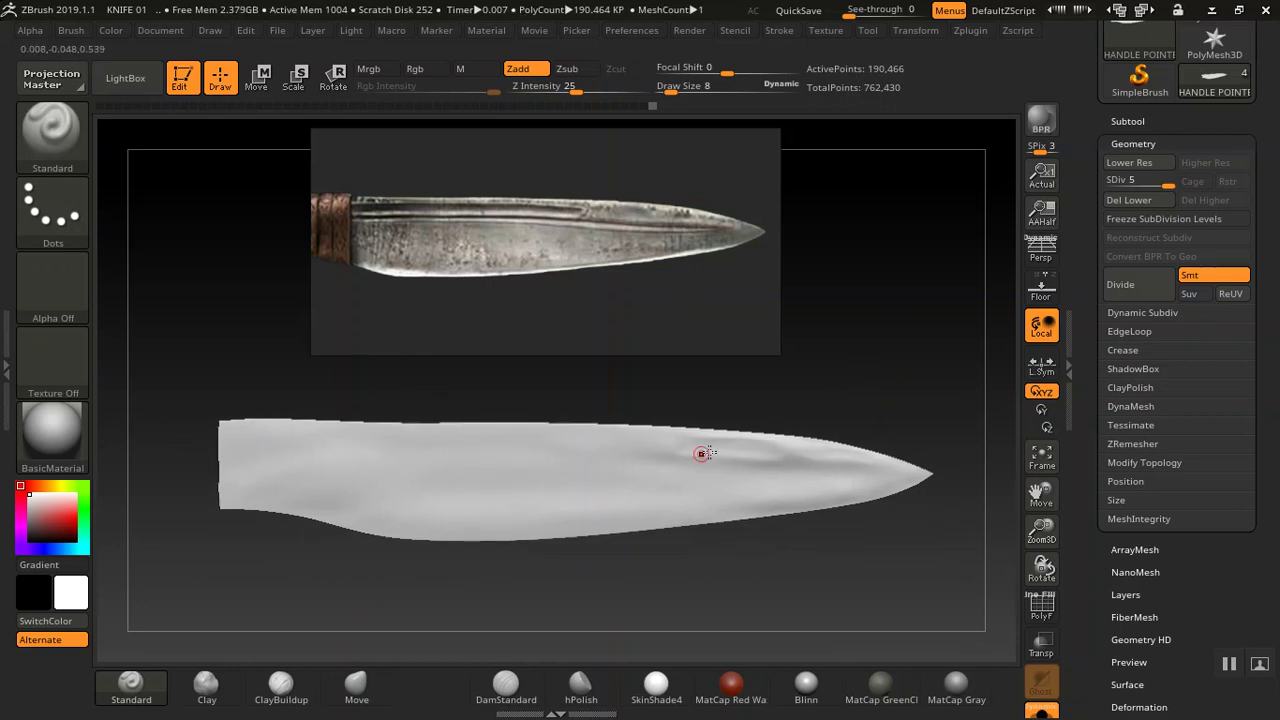
right_drag(870, 382, 882, 375)
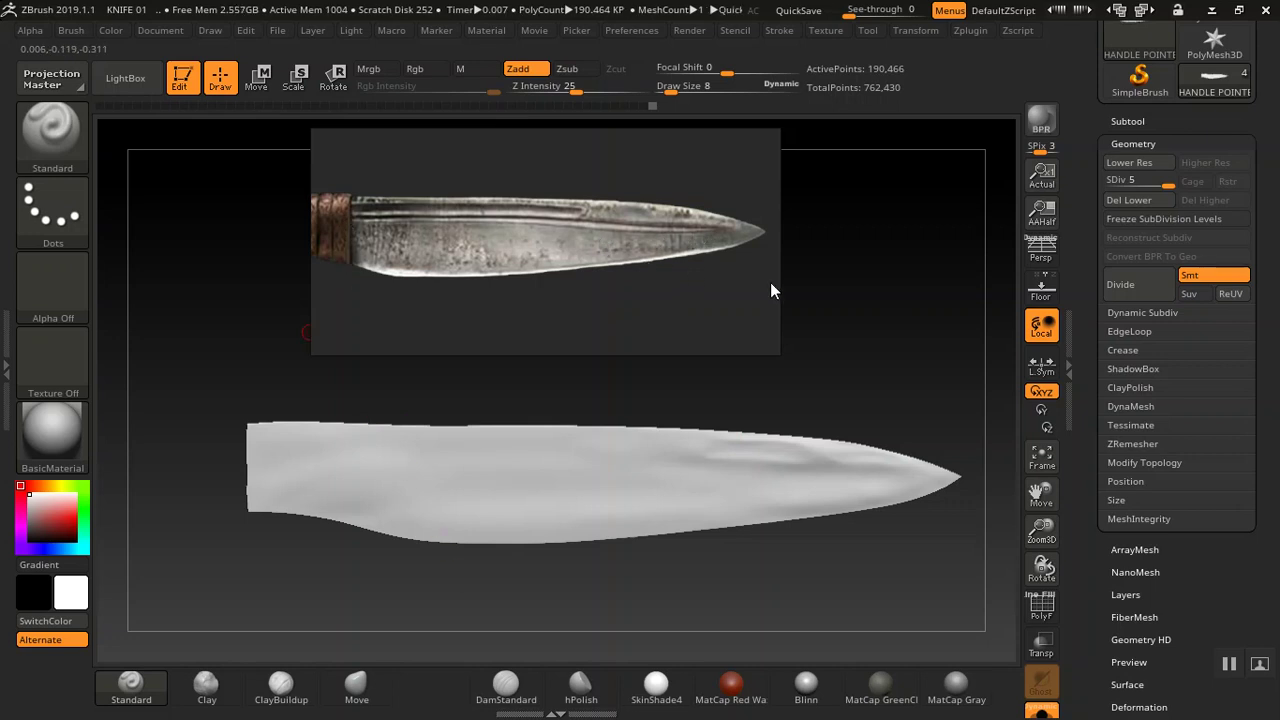
alt+drag(881, 312, 886, 371)
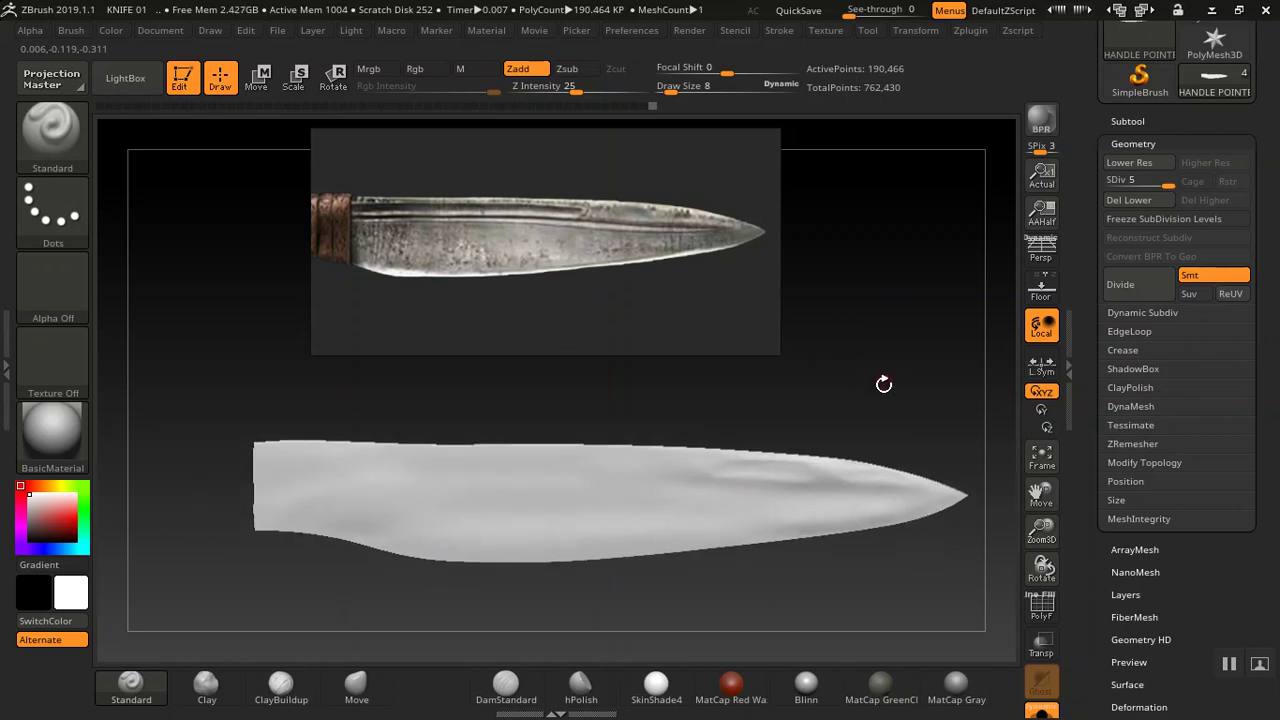
drag(854, 403, 837, 397)
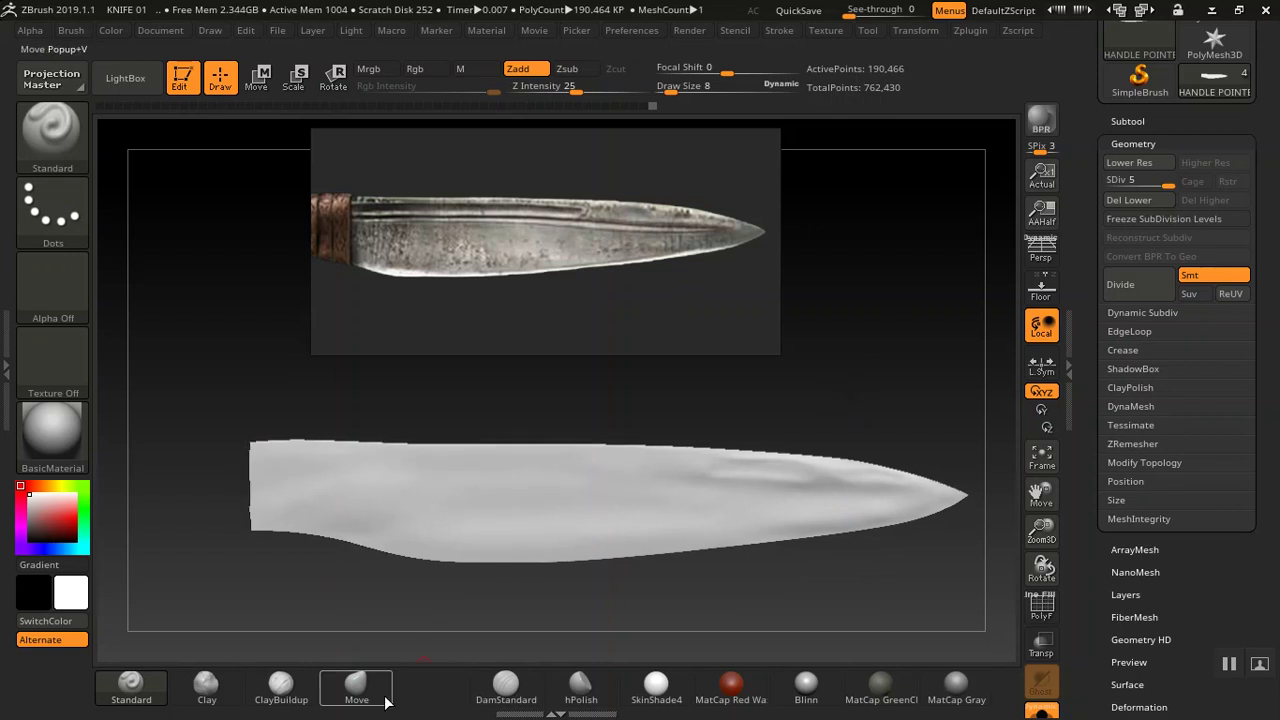
click(500, 690)
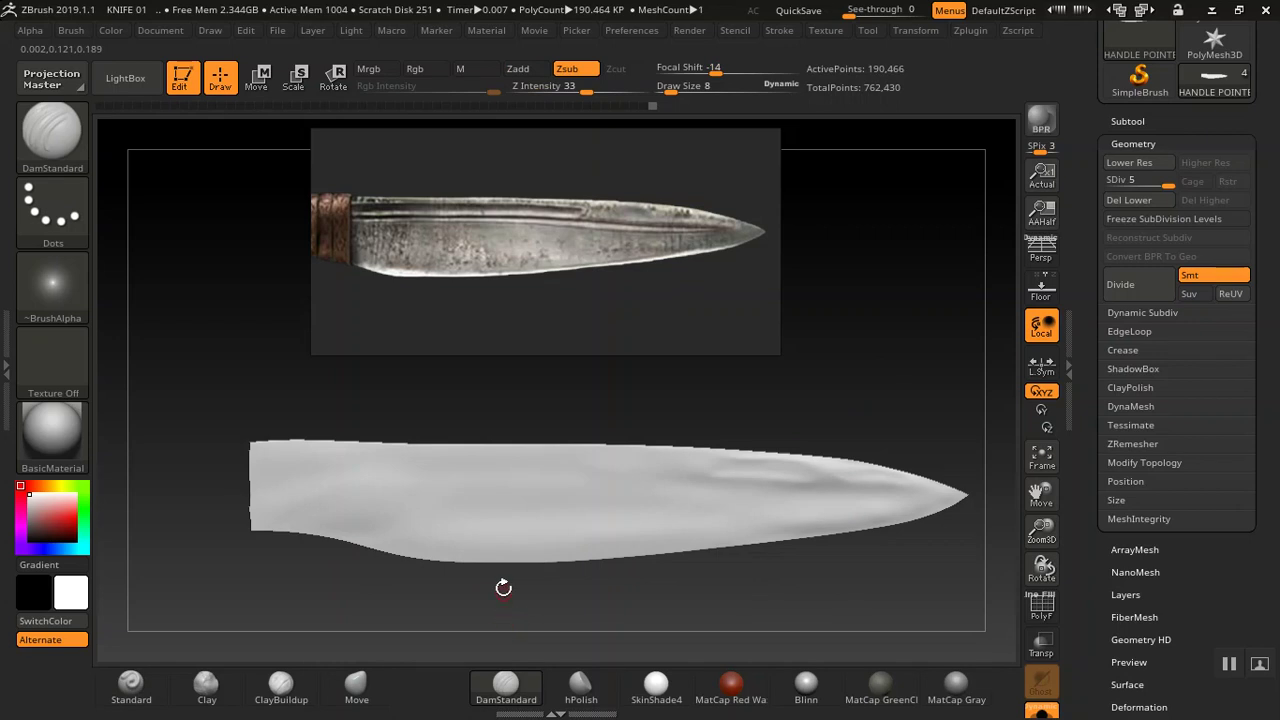
key(])
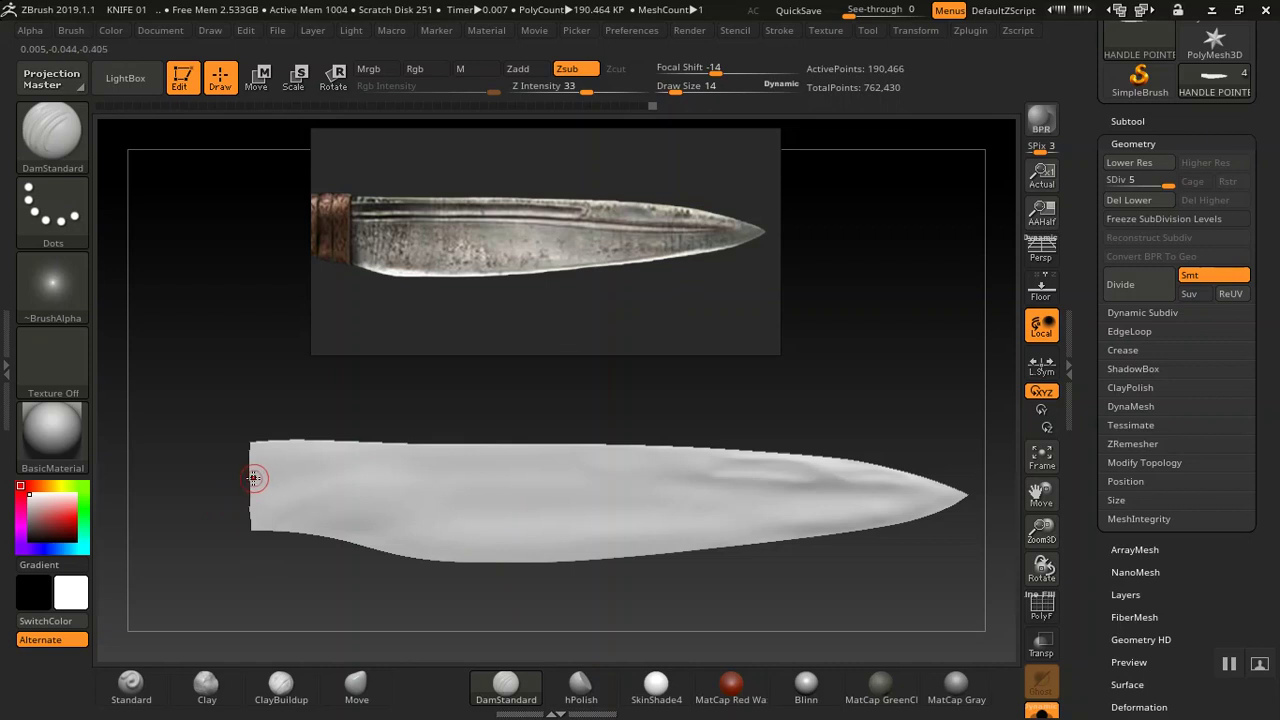
drag(270, 475, 548, 494)
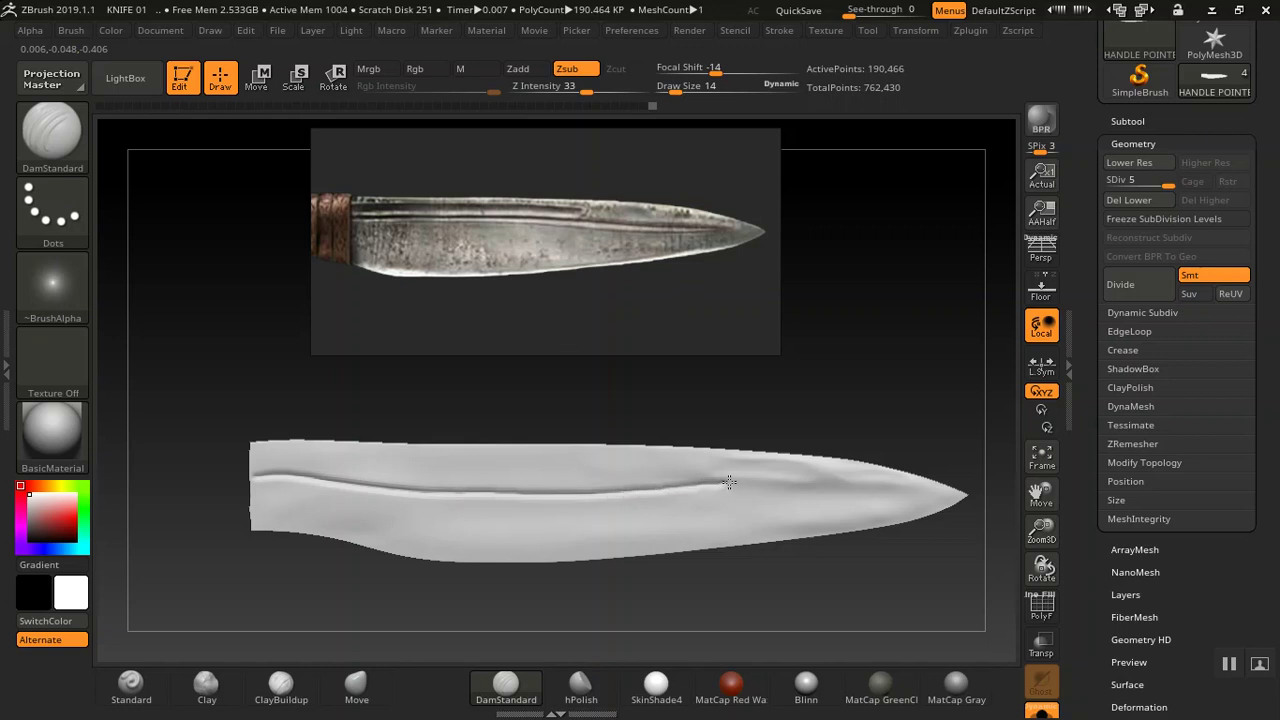
drag(783, 485, 906, 488)
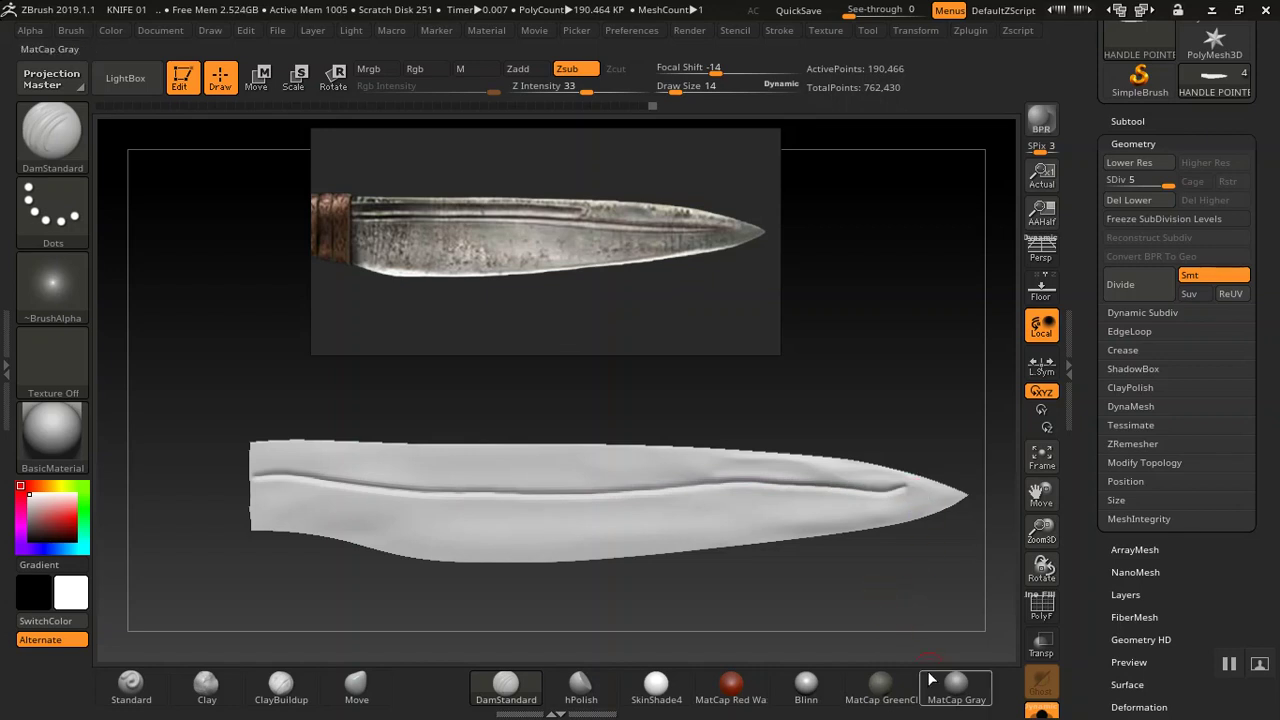
- Reduce the DamStandard draw size to 5 for finer work along the long groove
alt+drag(939, 351, 847, 325)
mouse_move(882, 378)
alt+mouse_down()
mouse_move(860, 383)
mouse_move(877, 396)
mouse_move(880, 386)
mouse_move(848, 394)
alt+mouse_up()
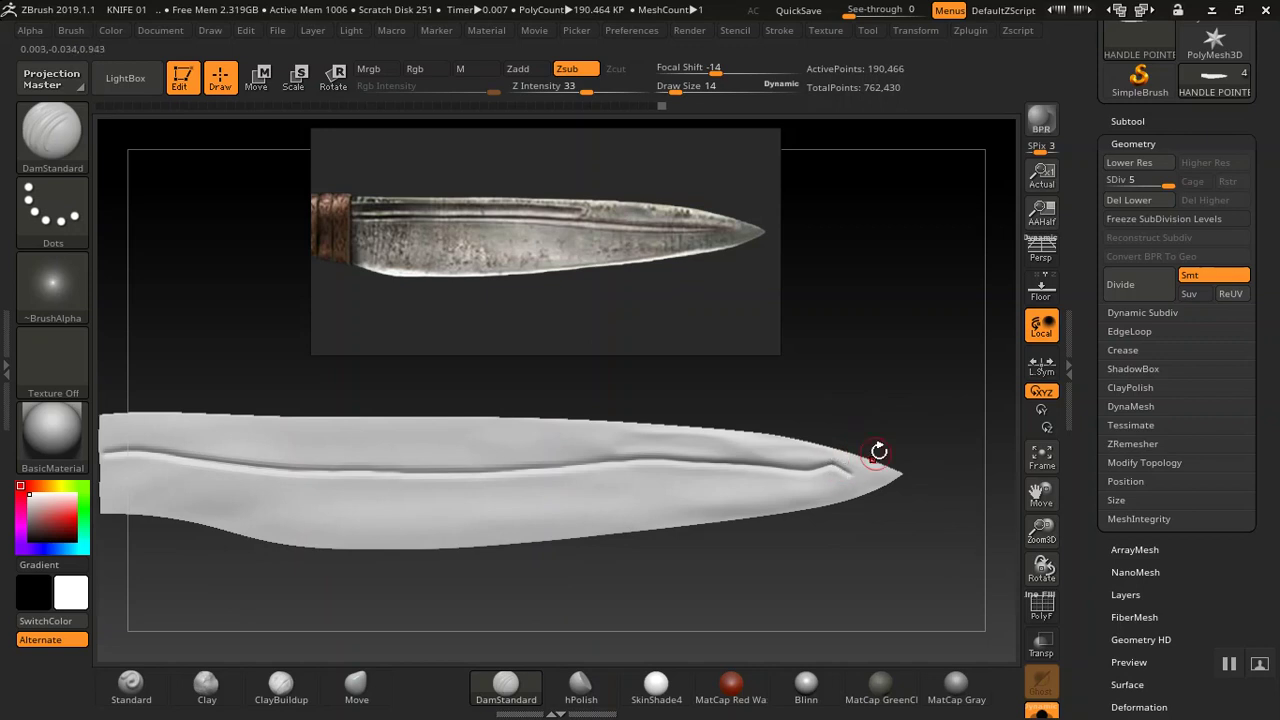
mouse_move(879, 386)
alt+mouse_down()
mouse_move(890, 399)
mouse_move(903, 366)
mouse_move(883, 374)
mouse_move(955, 377)
mouse_move(808, 417)
mouse_move(834, 426)
mouse_move(762, 436)
mouse_move(736, 419)
mouse_move(871, 400)
mouse_move(877, 414)
mouse_move(901, 387)
mouse_move(883, 380)
mouse_move(909, 374)
mouse_move(874, 369)
mouse_move(867, 424)
mouse_move(871, 380)
mouse_move(887, 391)
mouse_move(820, 423)
alt+mouse_up()
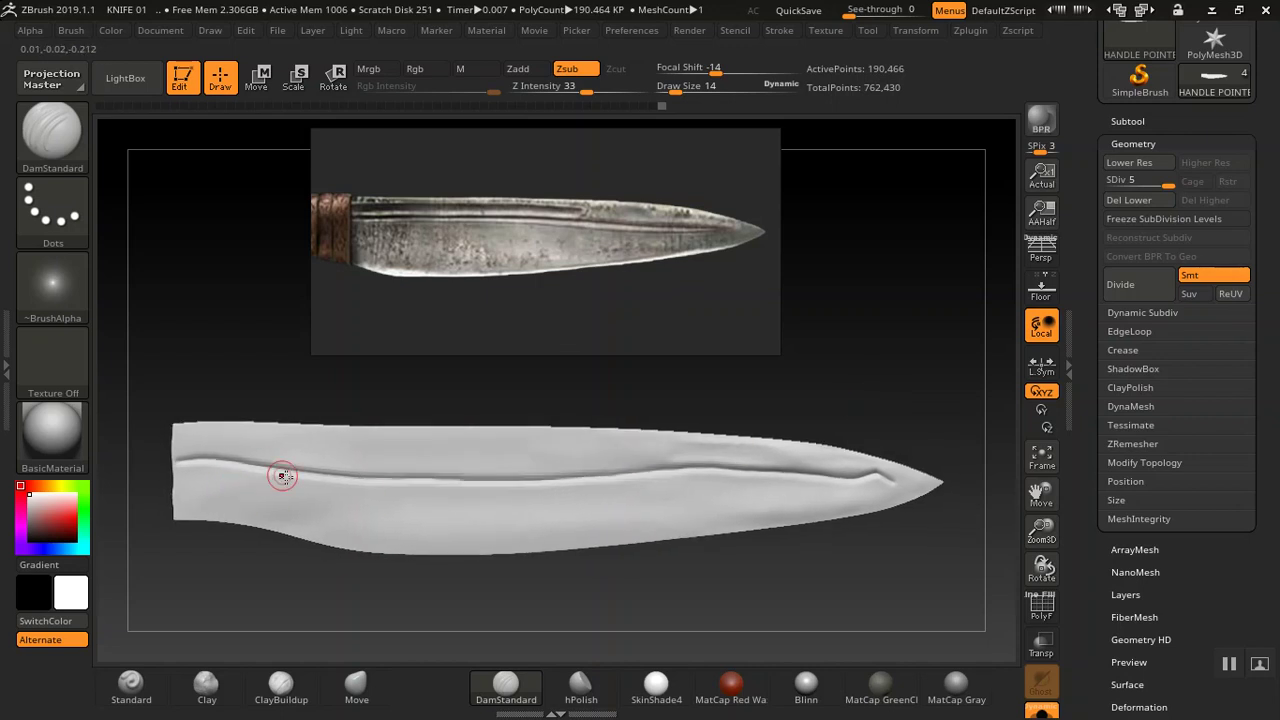
key(bracketleft)
key(bracketleft)
key(bracketleft)
key(bracketleft)
key(bracketleft)
key(bracketleft)
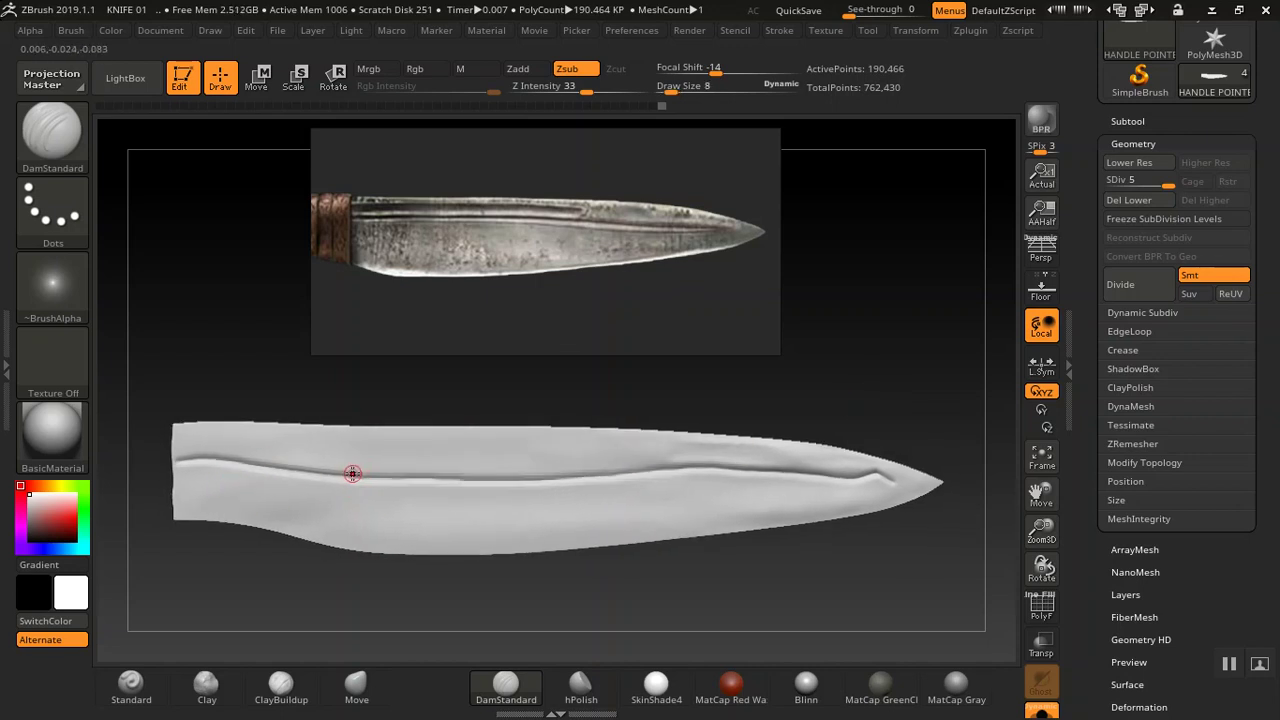
drag(843, 385, 848, 393)
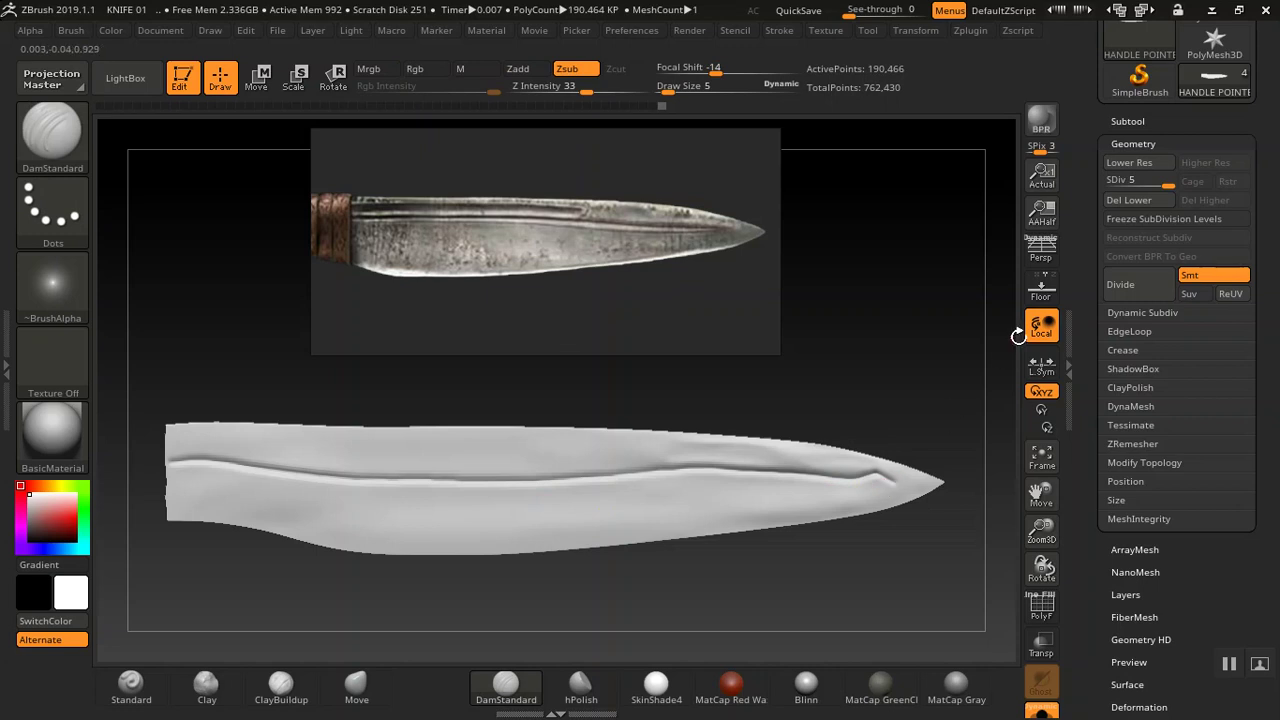
- Lower the blade mesh to subdivision level 1 and try to divide it further
click(1120, 287)
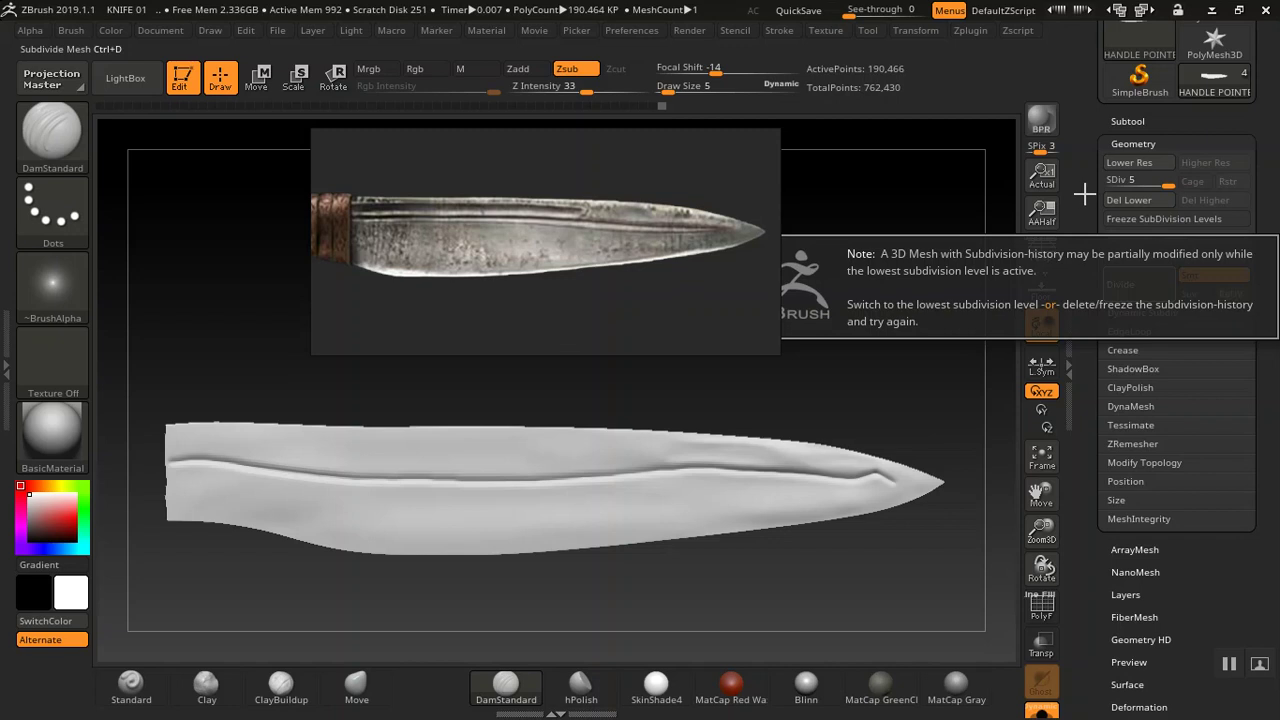
drag(1166, 184, 1104, 191)
click(1133, 284)
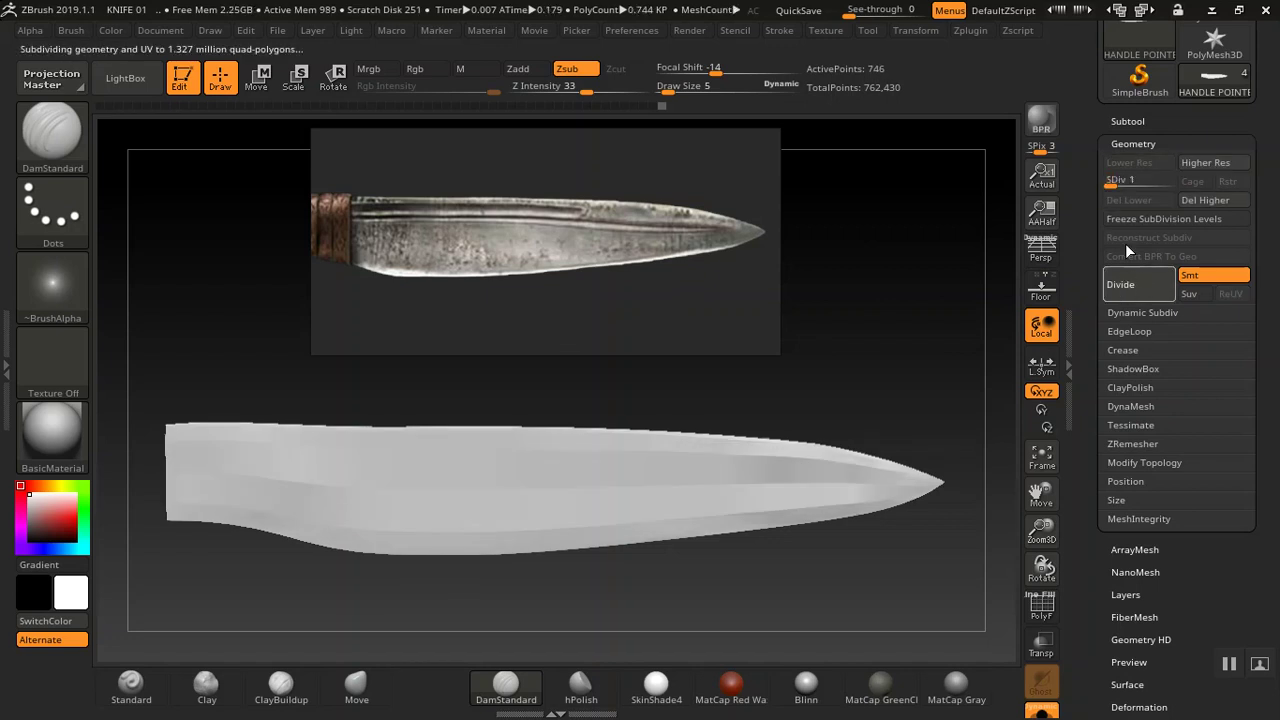
- Return to ZBrush with the saved blade and switch the interface to the compact_UI_brush_materials layout
key(alt+Tab)
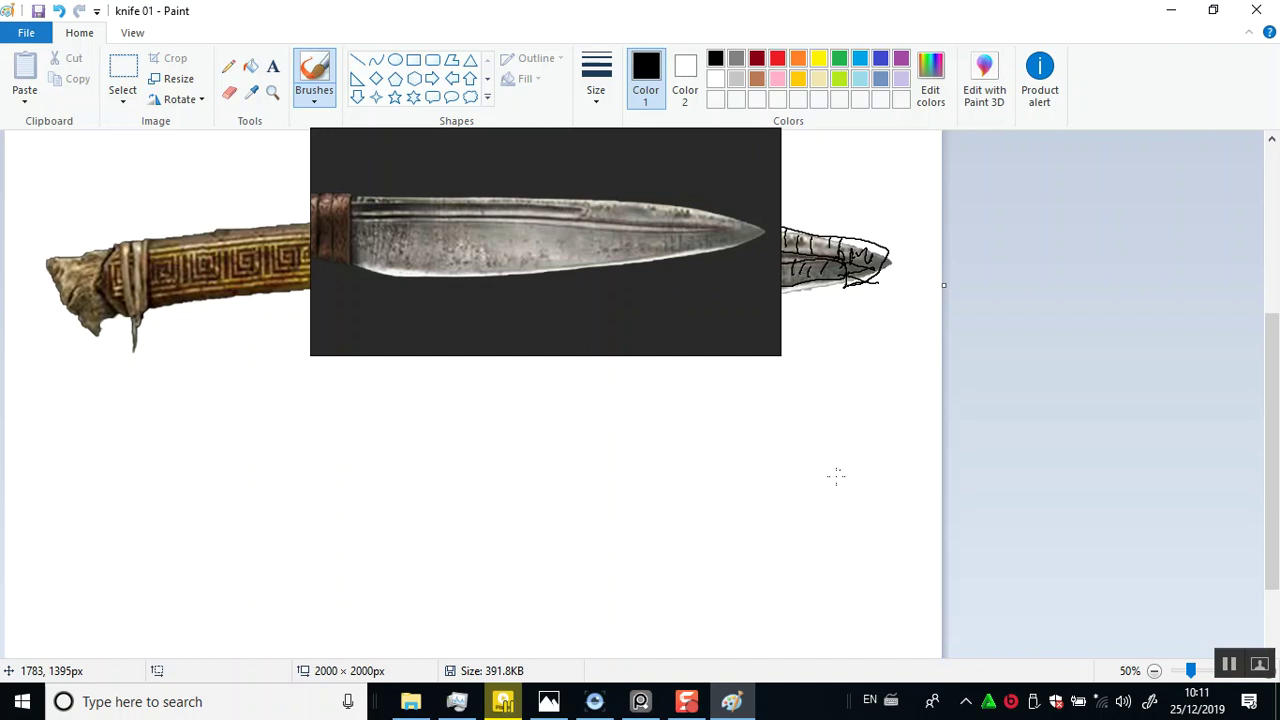
key(alt+Tab)
mouse_move(676, 584)
alt+mouse_down()
mouse_move(692, 604)
mouse_move(679, 595)
mouse_move(694, 589)
mouse_move(678, 589)
alt+mouse_up()
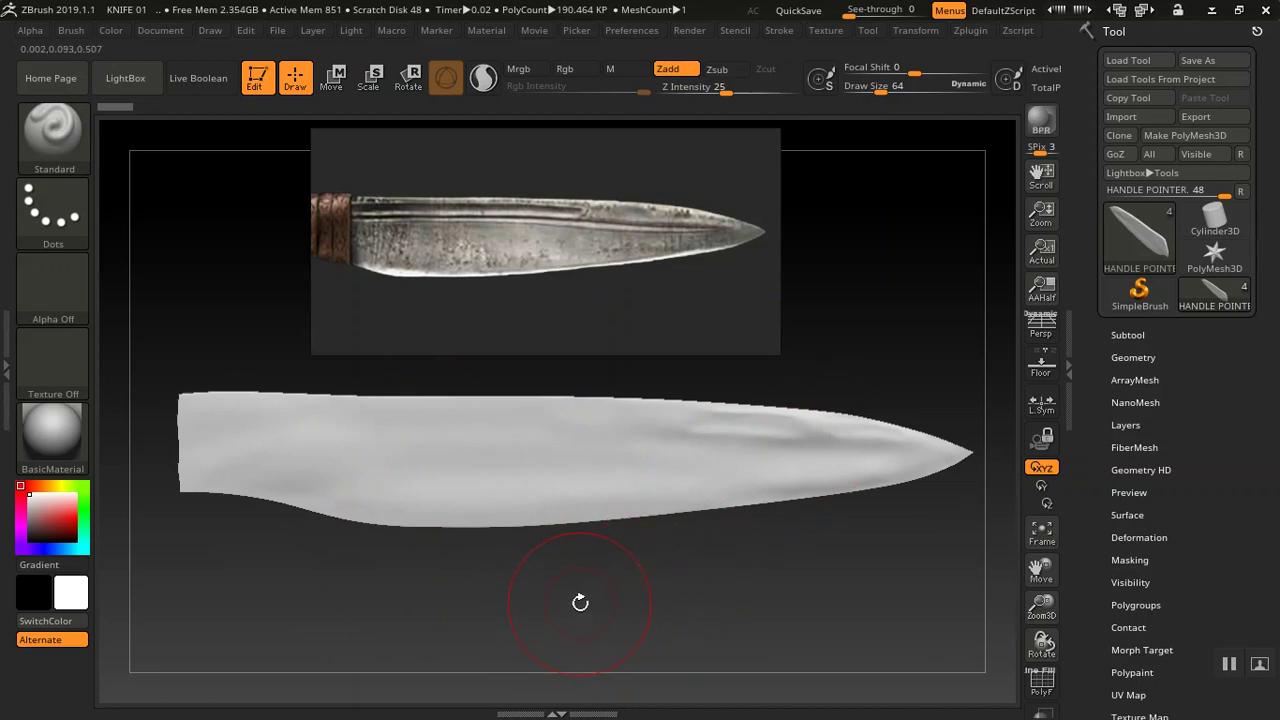
drag(569, 617, 577, 610)
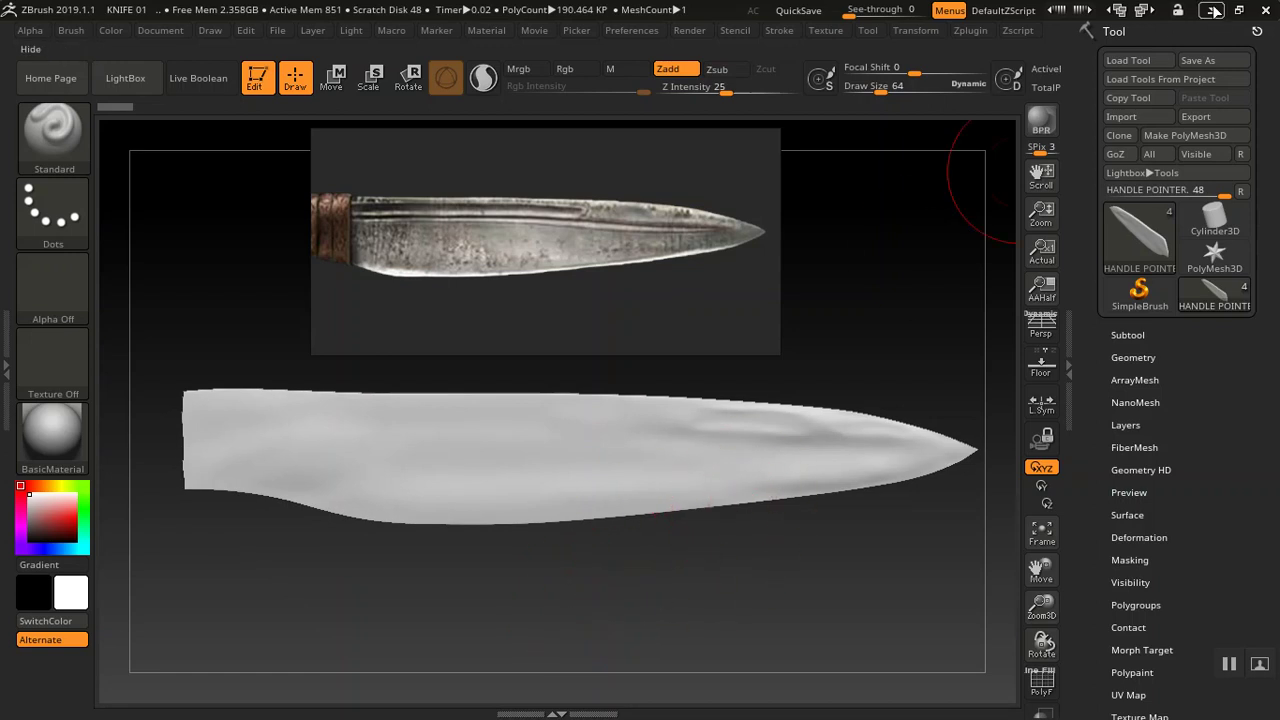
click(1143, 10)
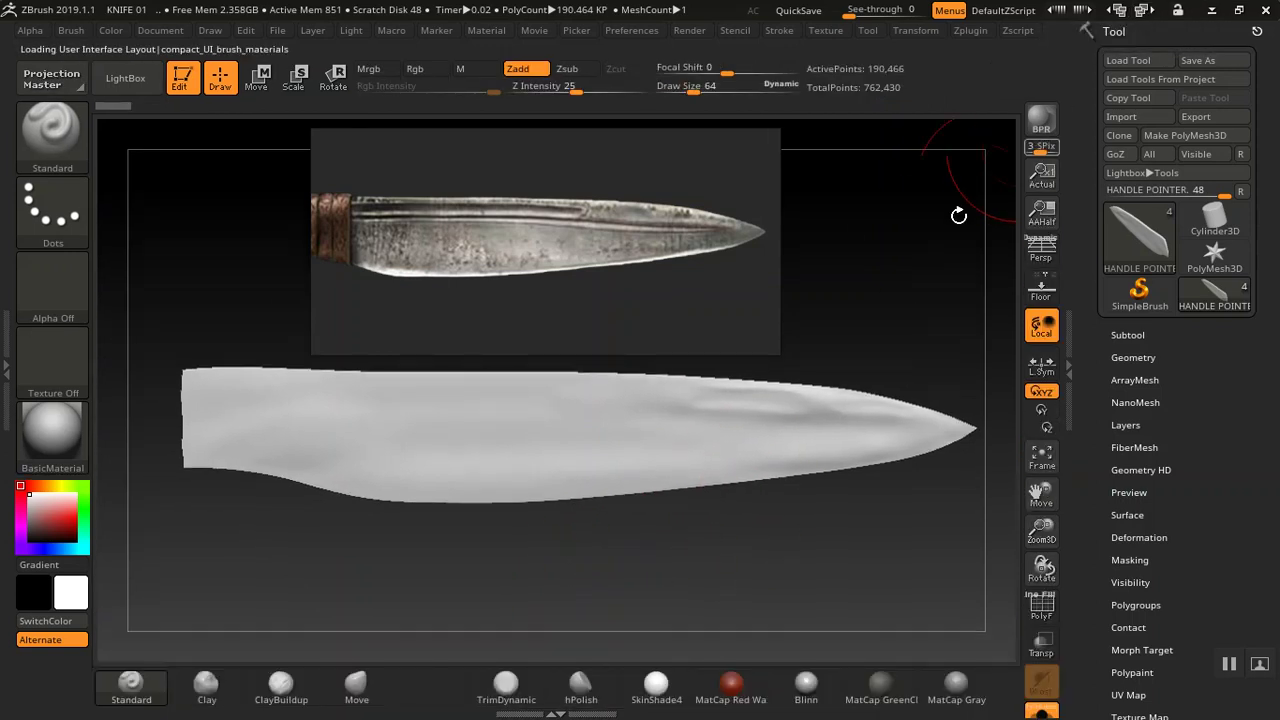
- Replace the trimming brush with DamStandard and reduce its draw size to 40
click(503, 699)
key(b)
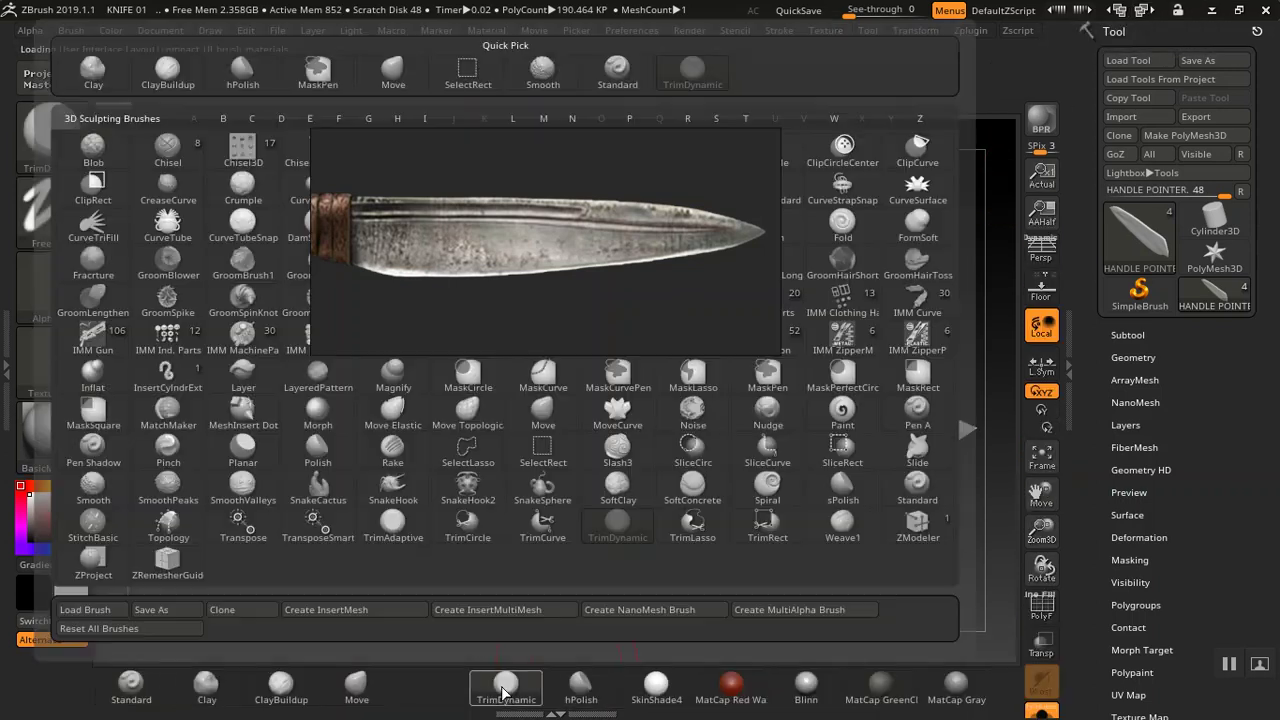
click(293, 232)
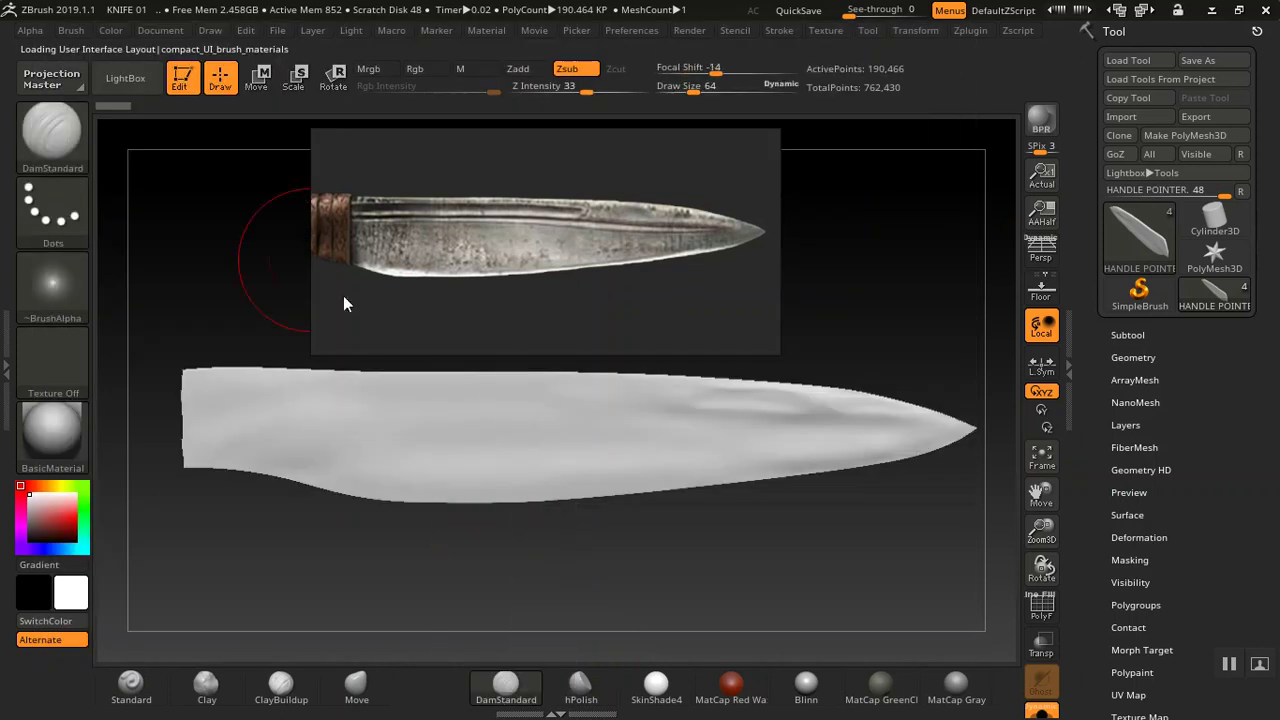
key(bracketleft)
key(bracketleft)
key(bracketleft)
key(bracketleft)
key(bracketleft)
key(bracketleft)
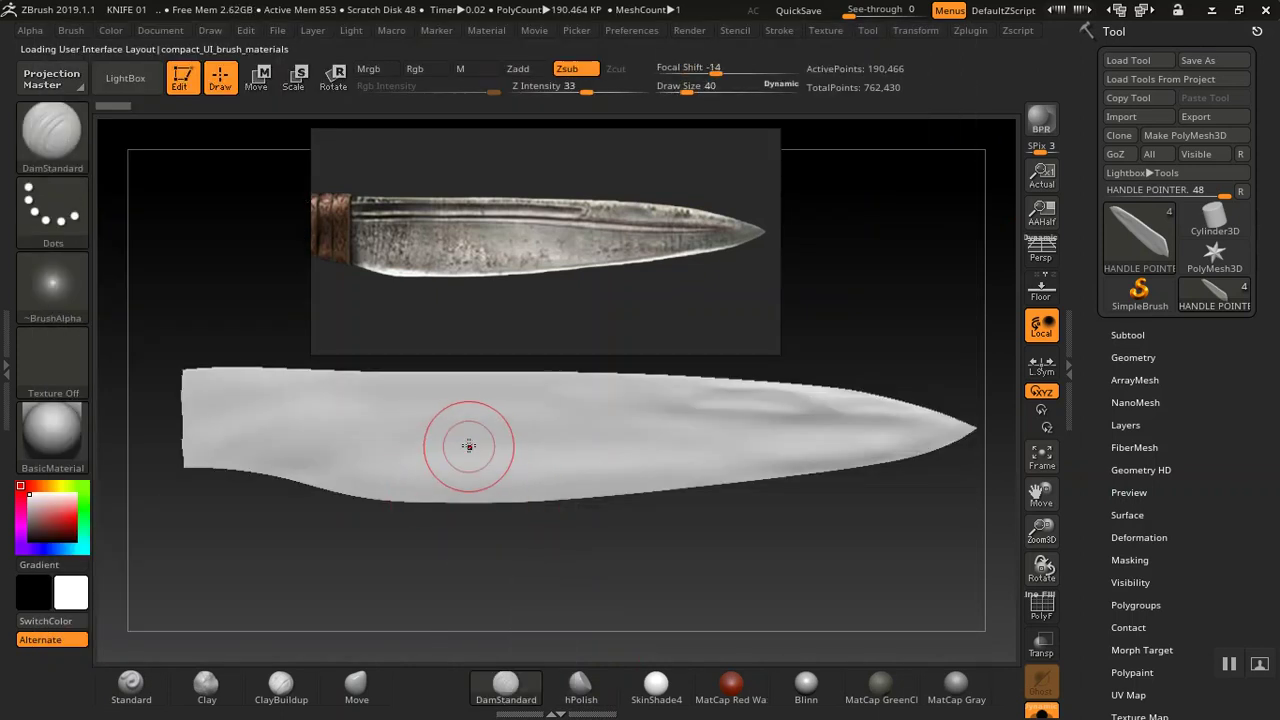
- Set the DamStandard draw size to 16 and check the blade's subdivision level
mouse_move(396, 427)
mouse_down()
mouse_move(612, 412)
mouse_move(722, 430)
mouse_up()
key(ctrl+z)
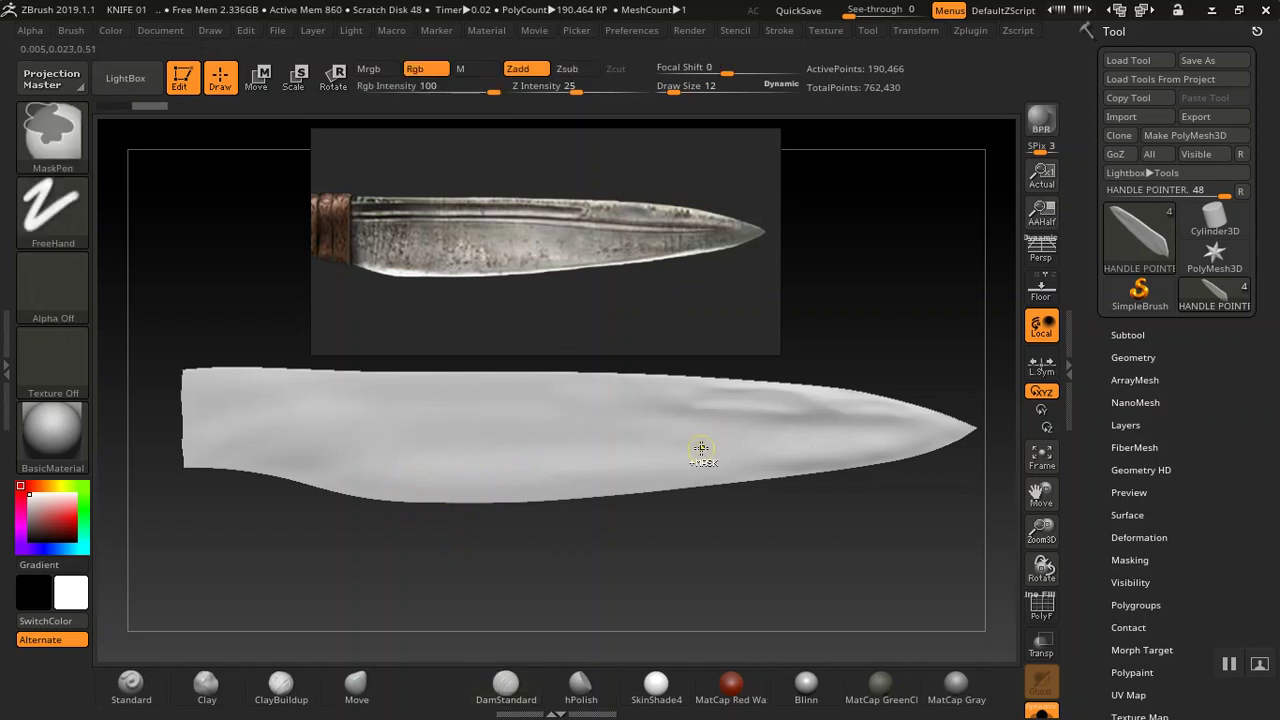
key(bracketright)
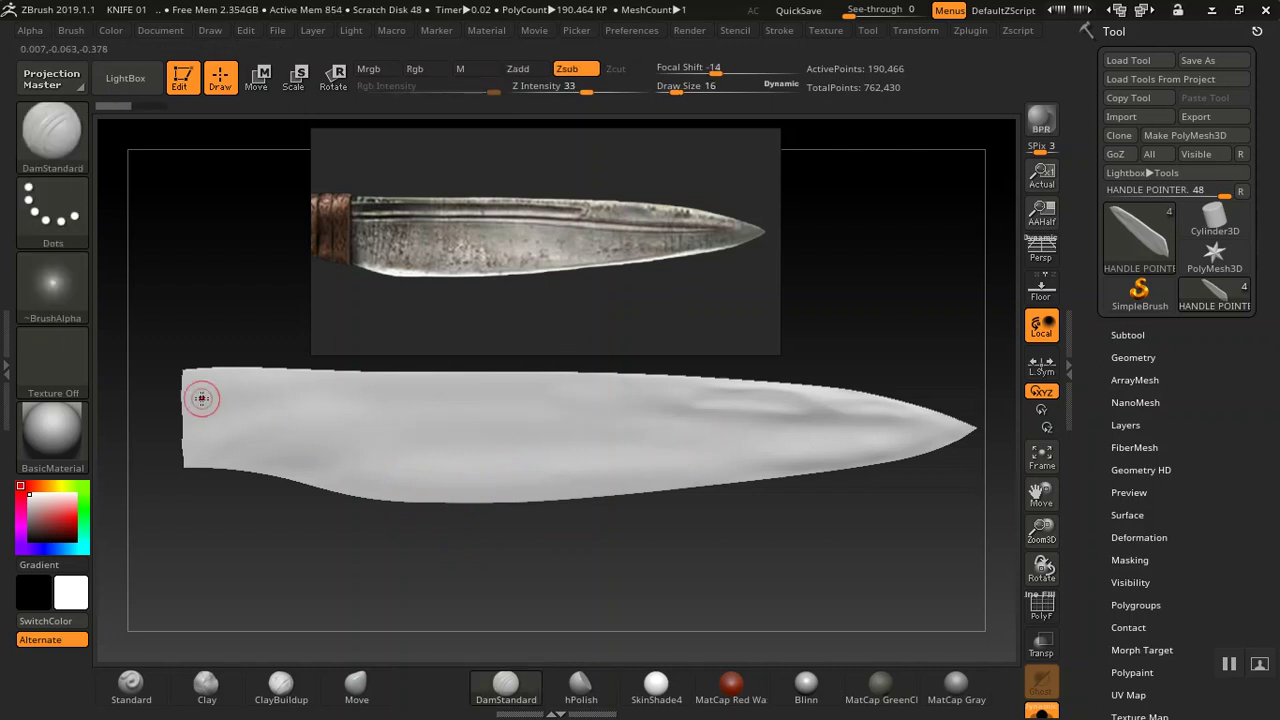
click(1146, 357)
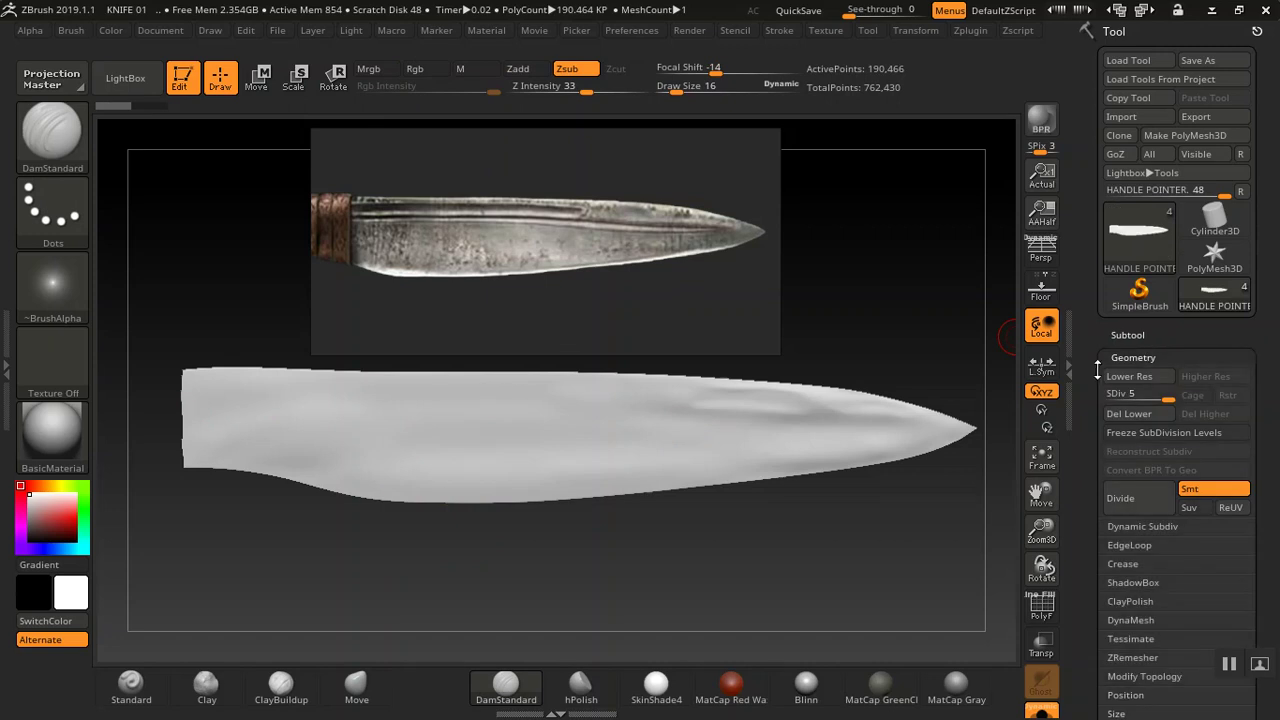
click(1115, 352)
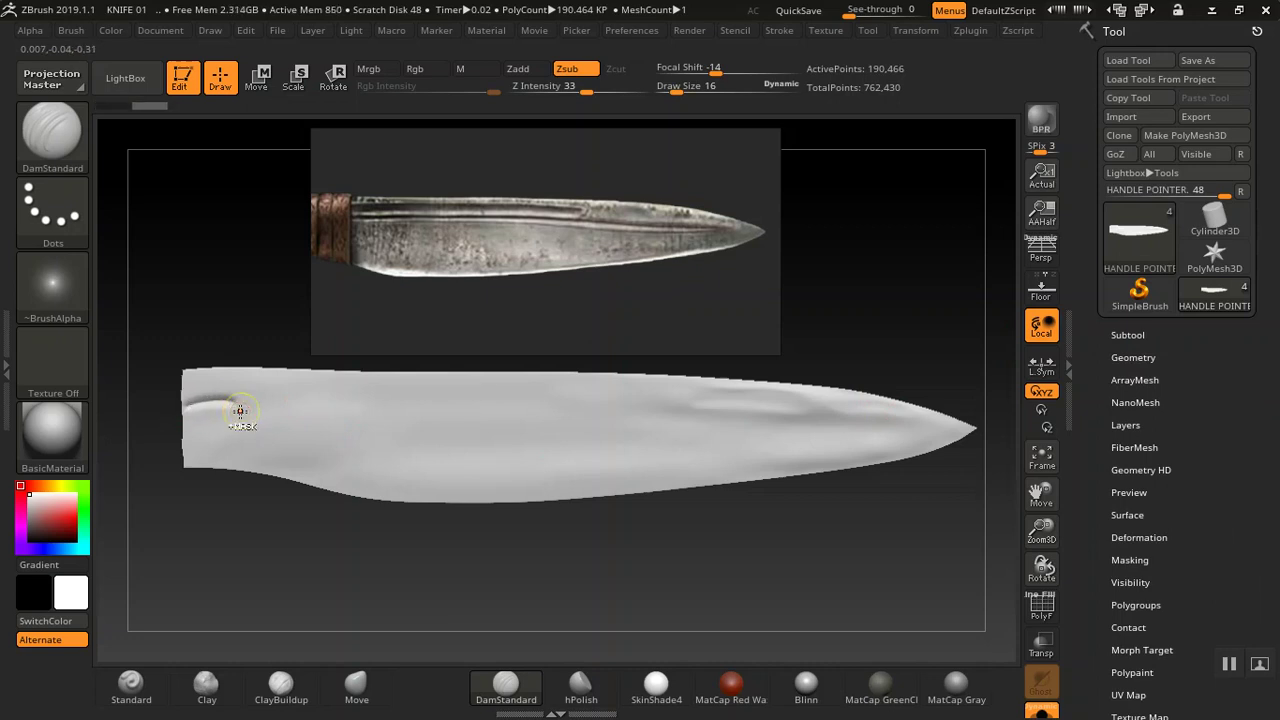
- Try carving a freehand groove with DamStandard at draw size 16 from the blade's base toward the tip
shift+drag(211, 400, 186, 402)
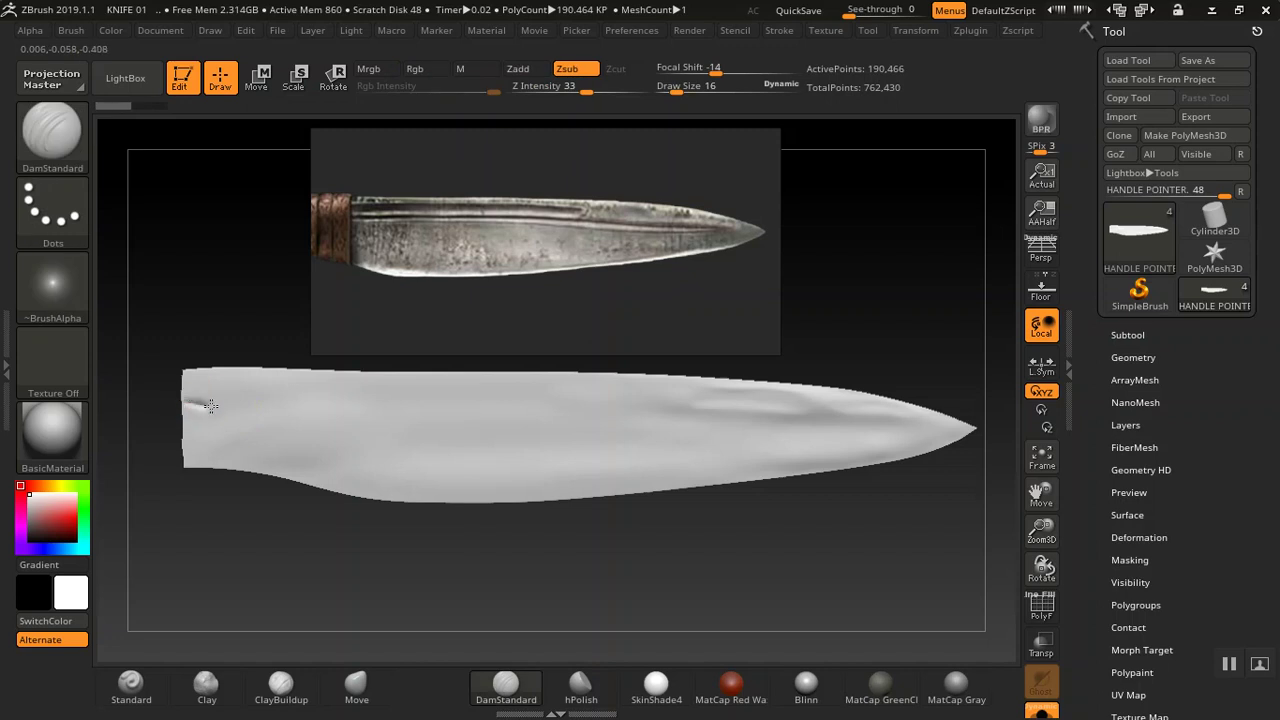
drag(303, 408, 662, 424)
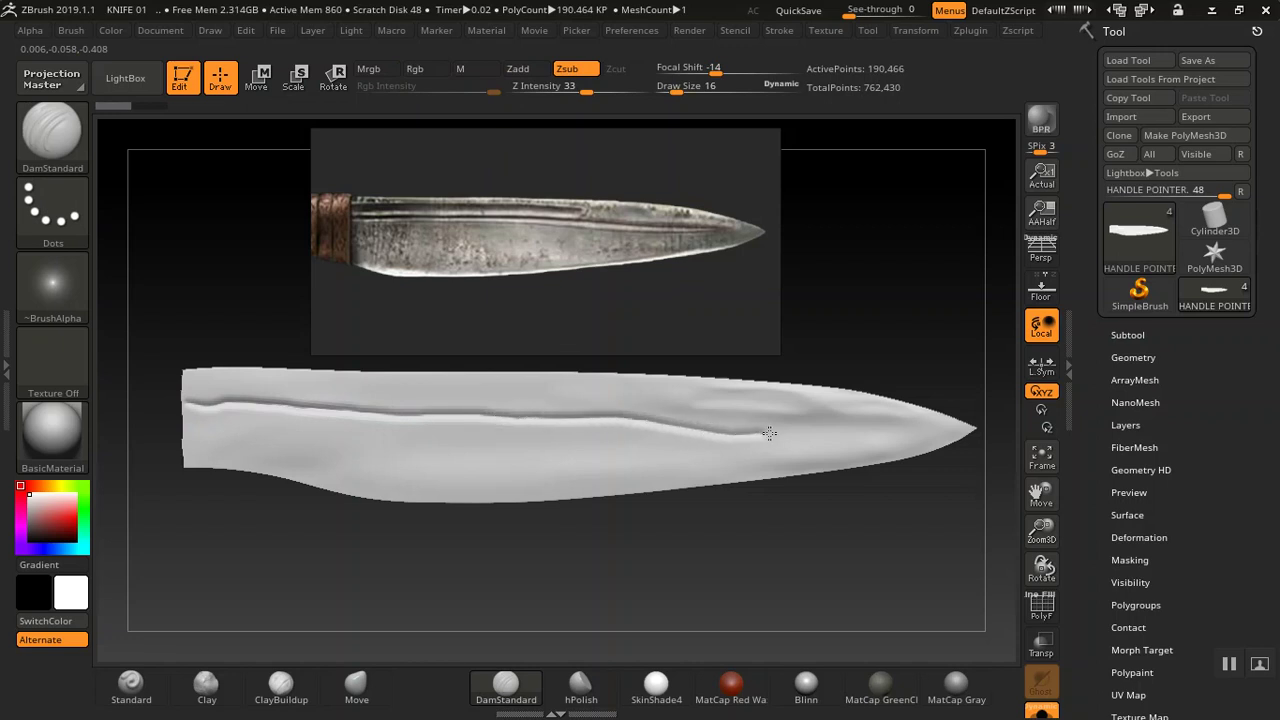
drag(801, 430, 907, 431)
mouse_move(866, 309)
mouse_down()
mouse_move(894, 306)
mouse_move(880, 297)
mouse_move(871, 343)
mouse_move(871, 309)
mouse_up()
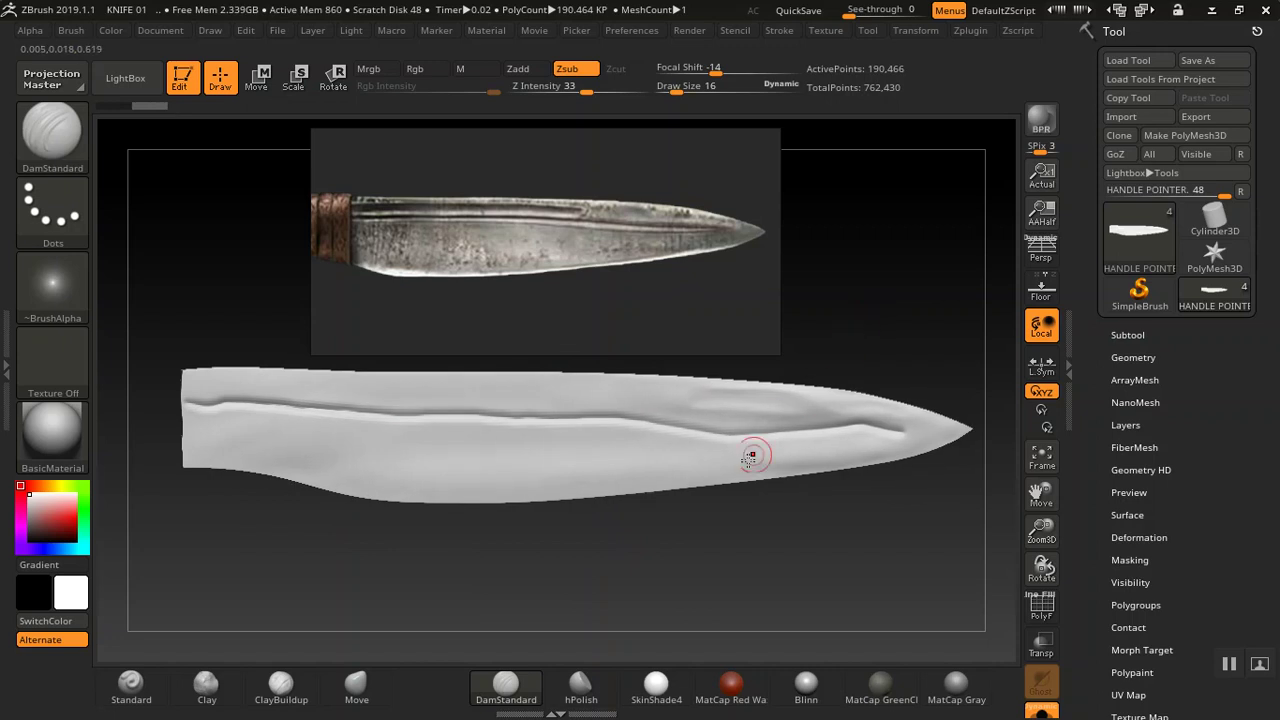
key(ctrl+z)
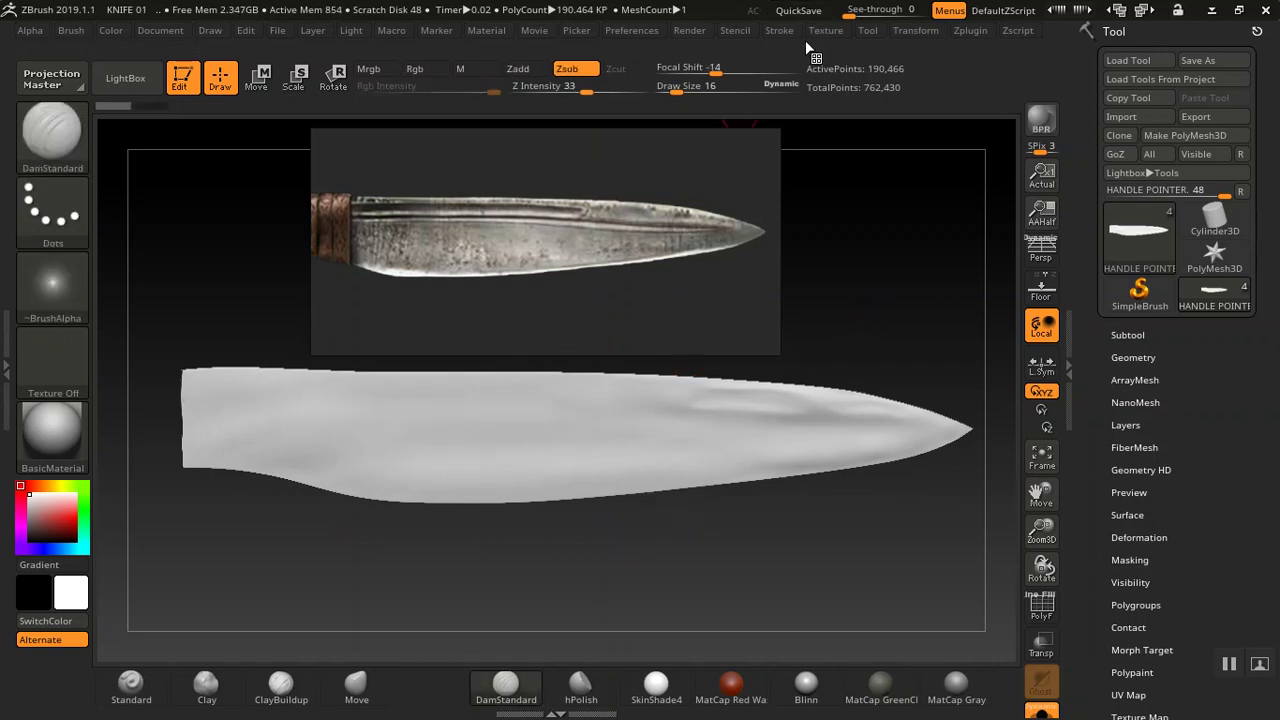
- Adjust DamStandard's Lazy Mouse settings and carve one long smooth groove from the blade's base to near the tip
drag(866, 236, 873, 180)
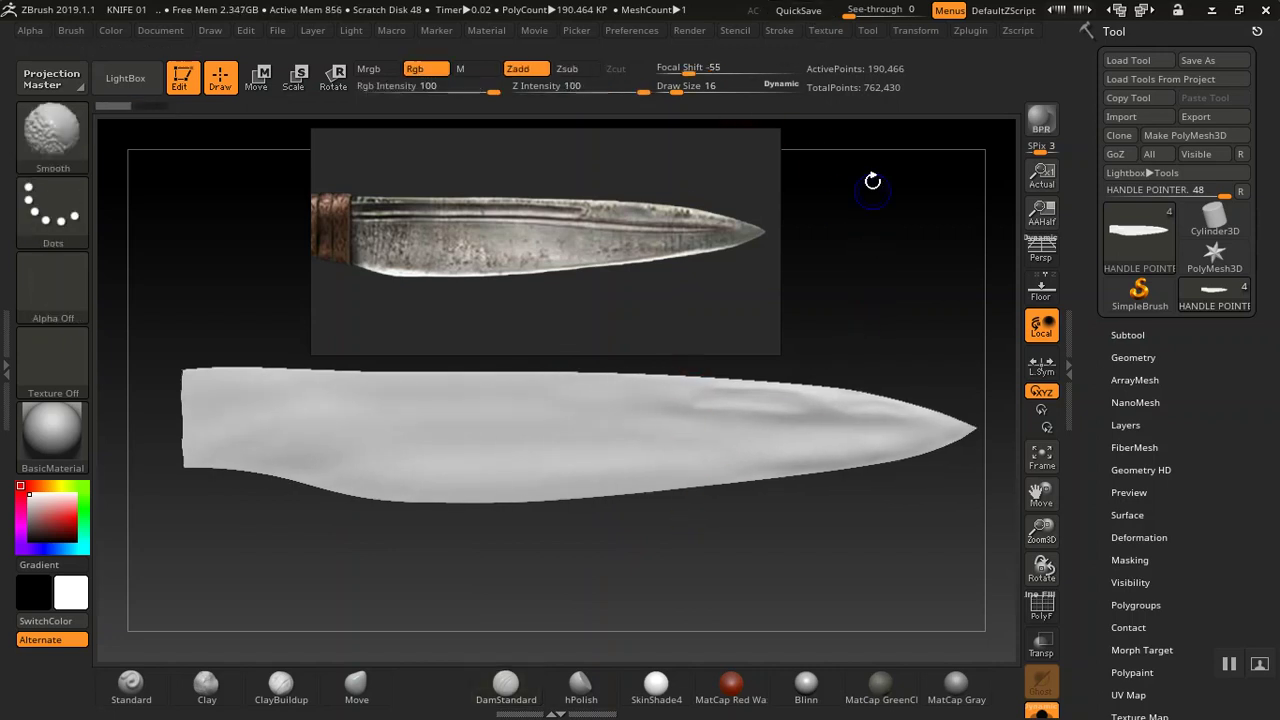
click(788, 32)
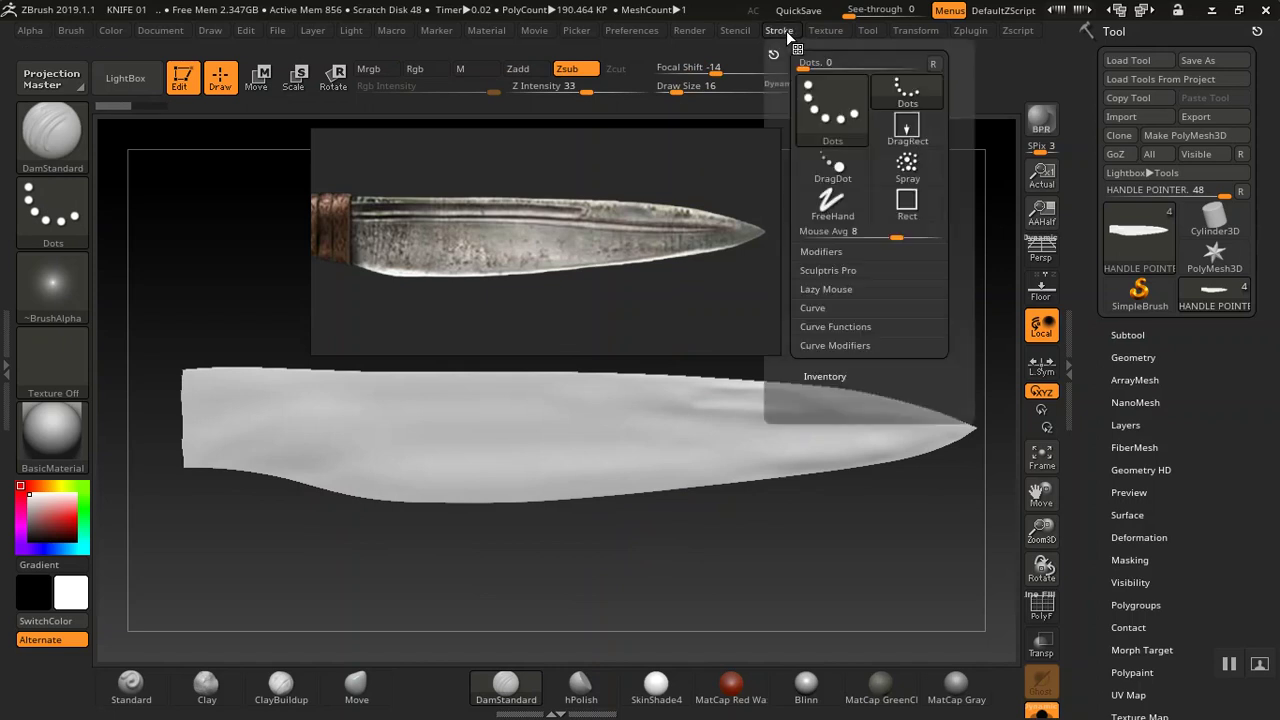
click(839, 292)
mouse_move(816, 332)
mouse_down()
mouse_move(790, 332)
mouse_move(828, 349)
mouse_up()
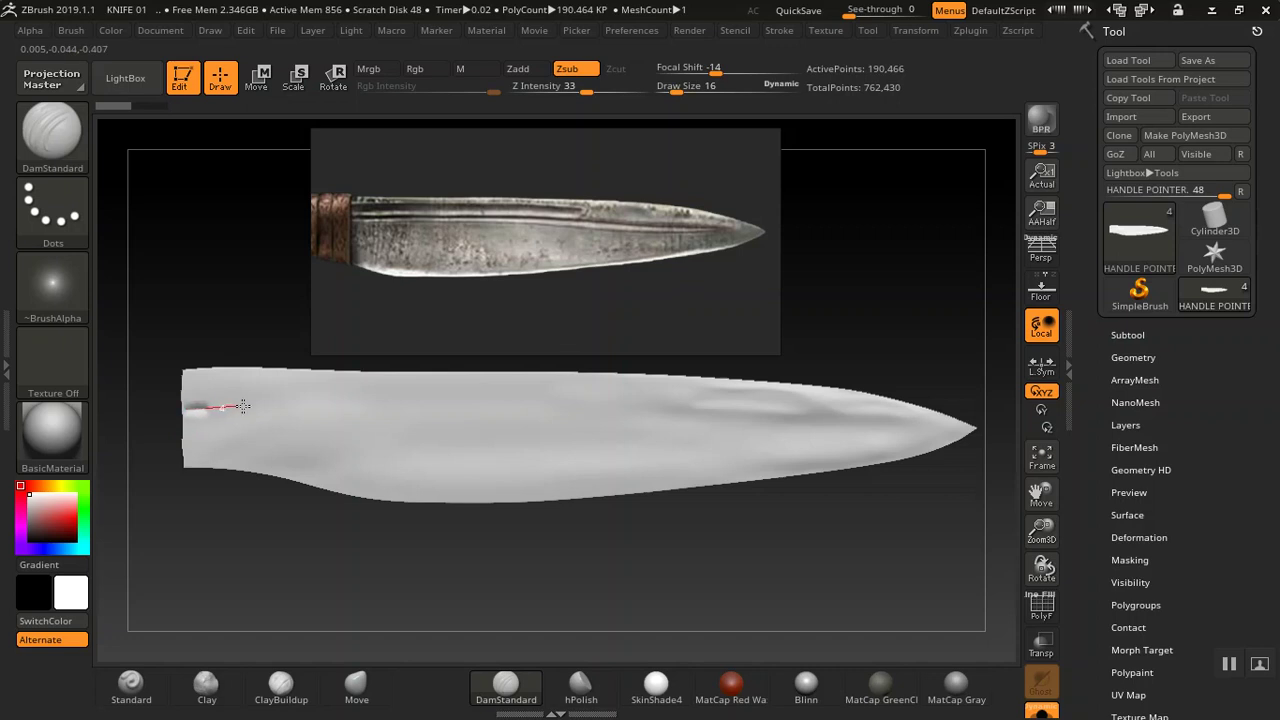
mouse_move(255, 405)
mouse_down()
mouse_move(425, 427)
mouse_move(911, 428)
mouse_up()
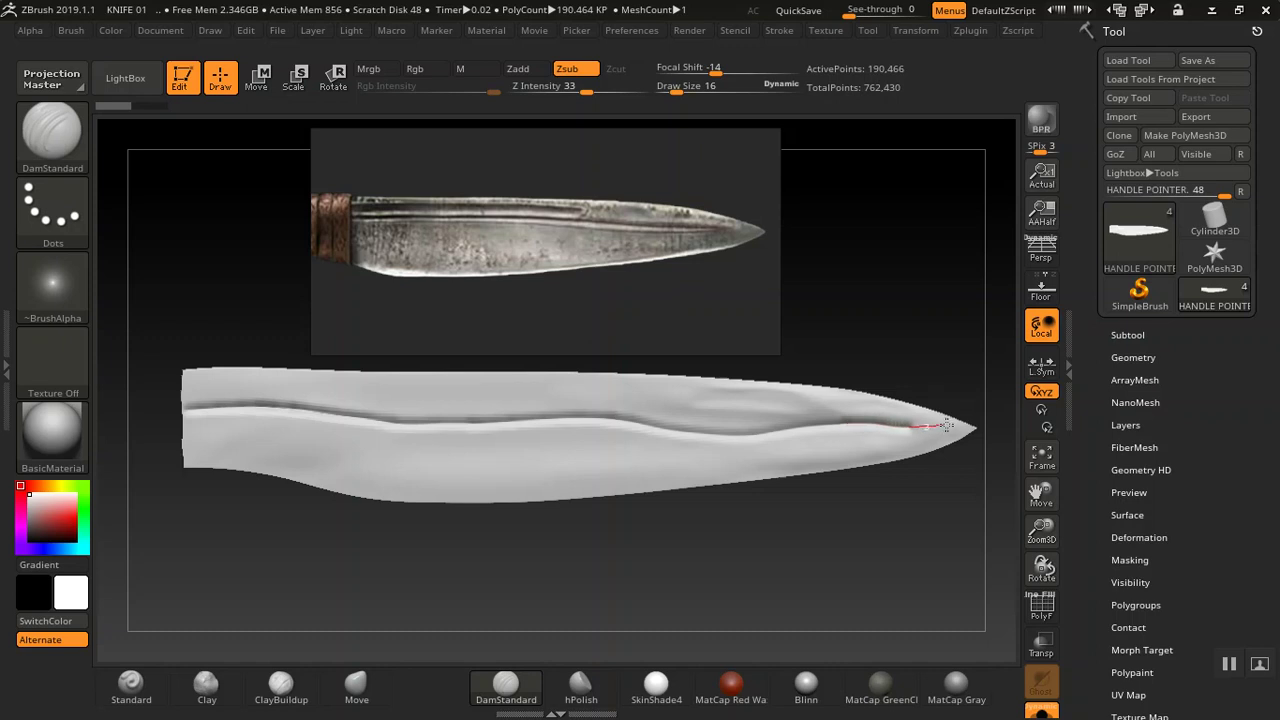
drag(955, 422, 962, 418)
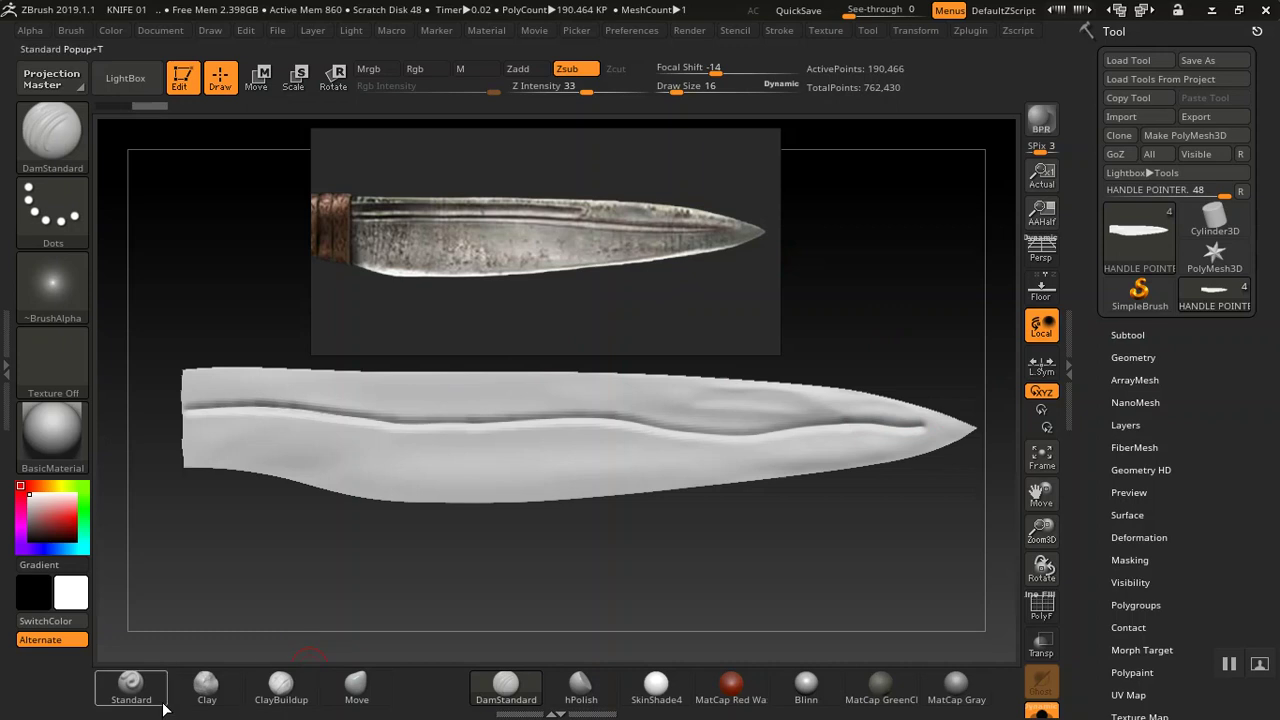
- Switch to the Standard brush at draw size 9 and adjust its stroke stabilisation for long lines
click(133, 690)
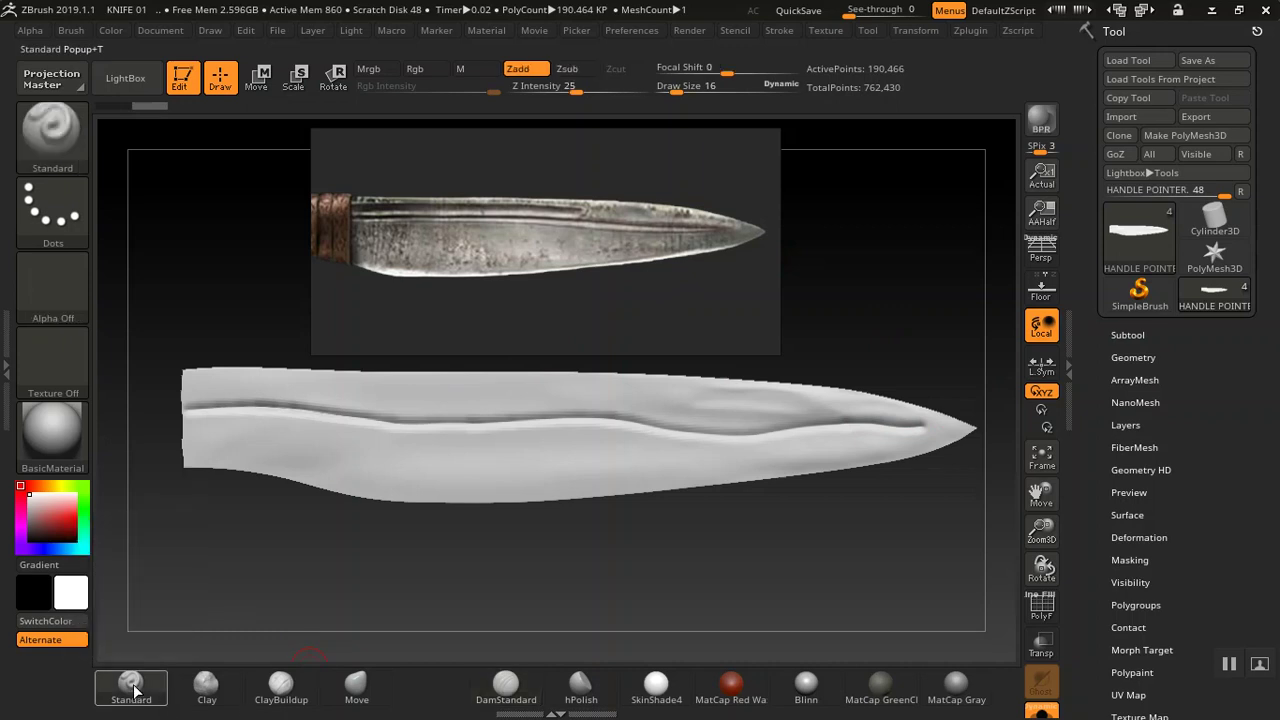
key(bracketleft)
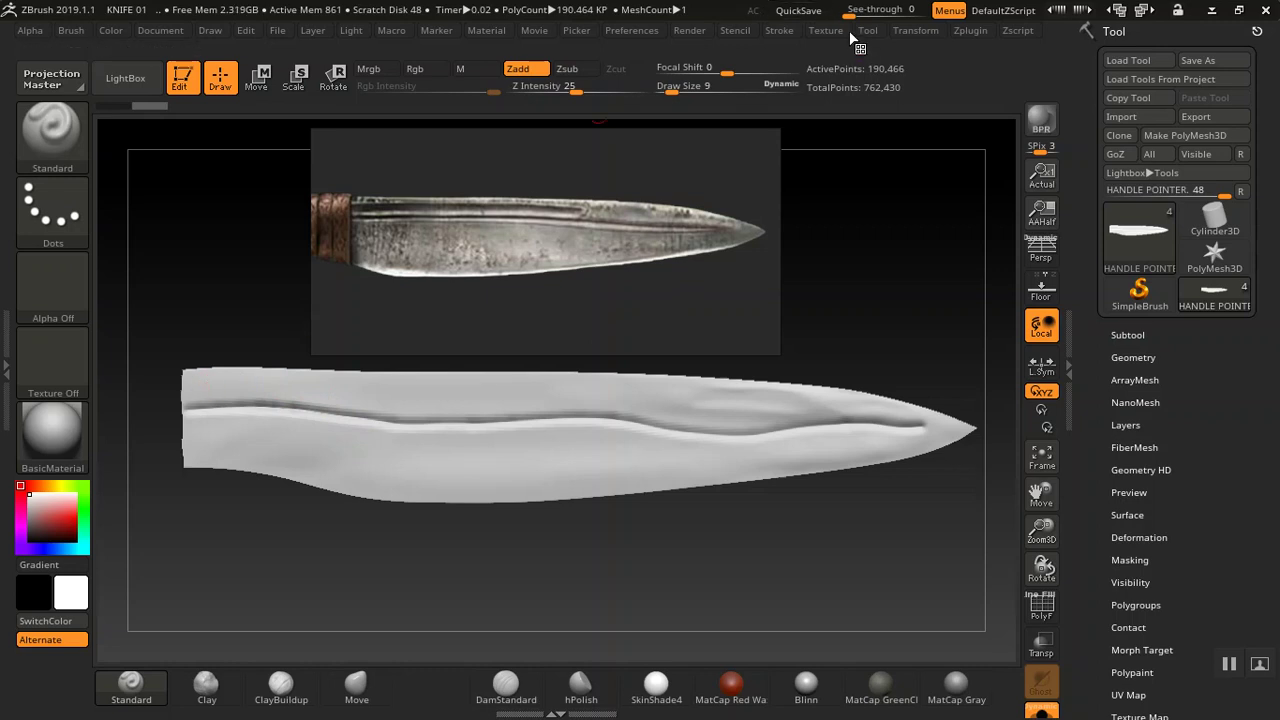
click(783, 31)
mouse_move(812, 344)
mouse_down()
mouse_move(842, 350)
mouse_move(800, 342)
mouse_up()
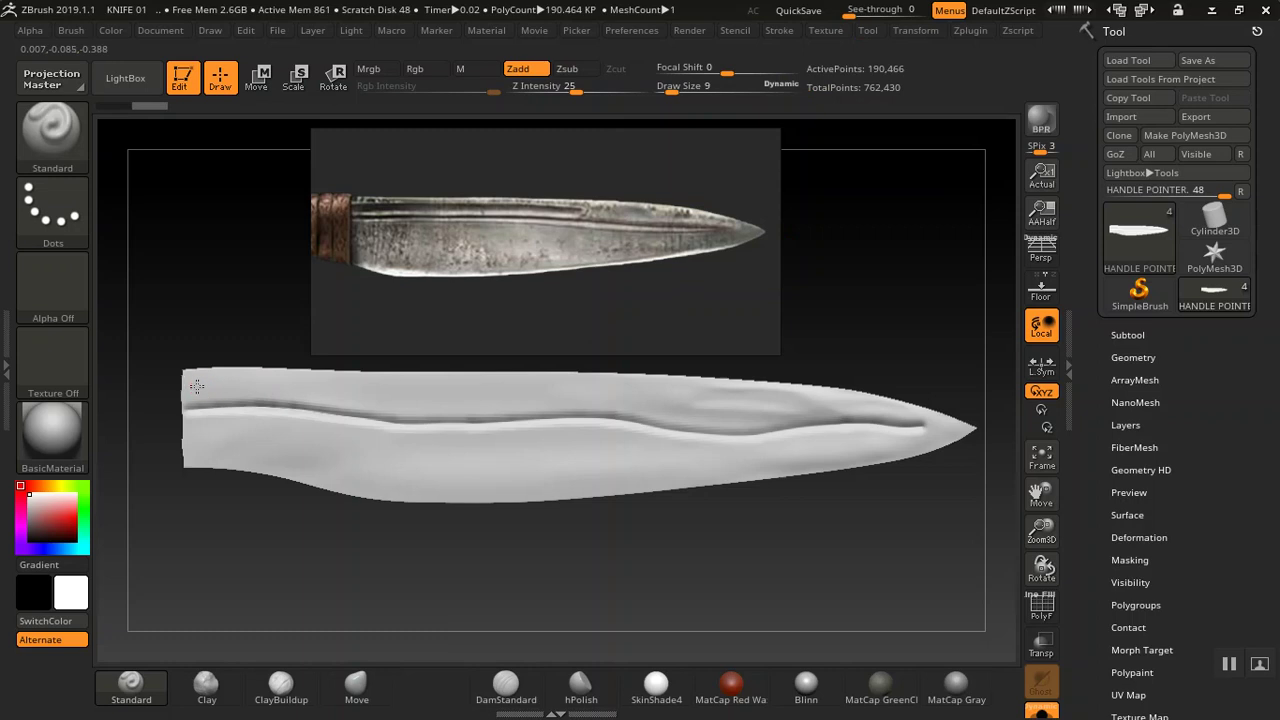
- Try sculpting a second lengthwise groove above the long one with the Standard brush at draw sizes 9 and 14
drag(264, 385, 571, 409)
key(ctrl+z)
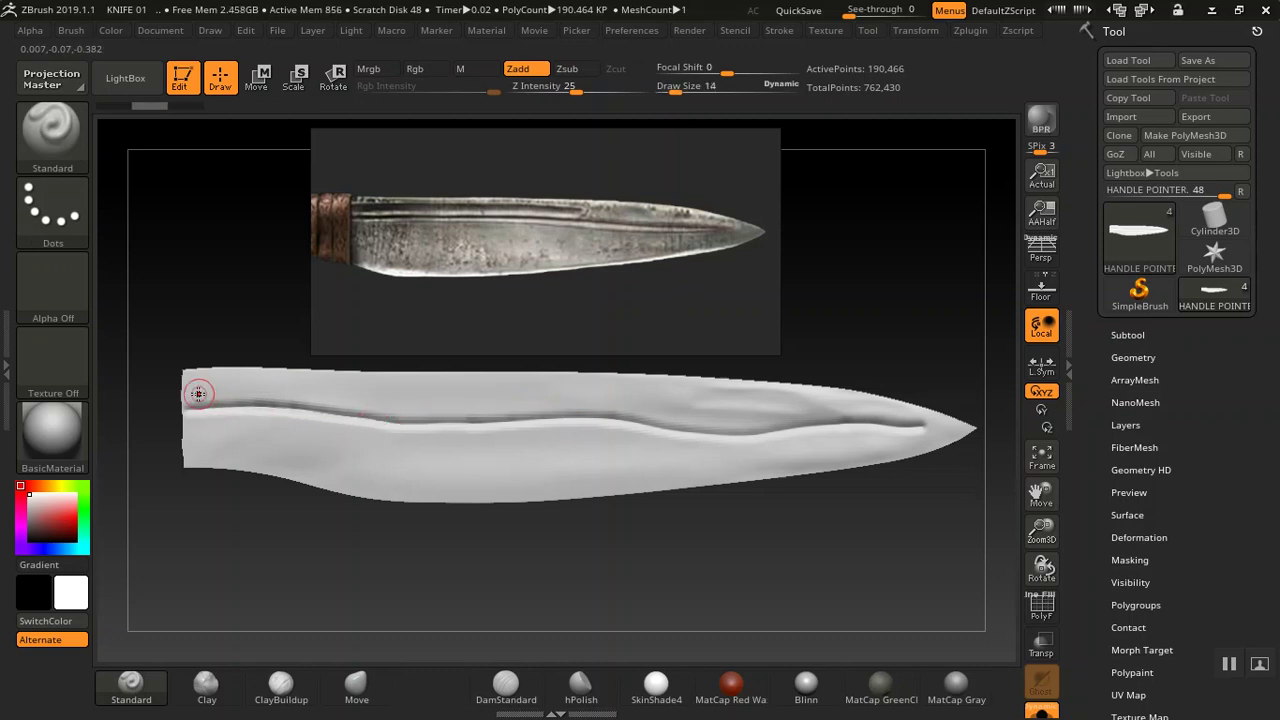
key(bracketright)
drag(251, 386, 308, 393)
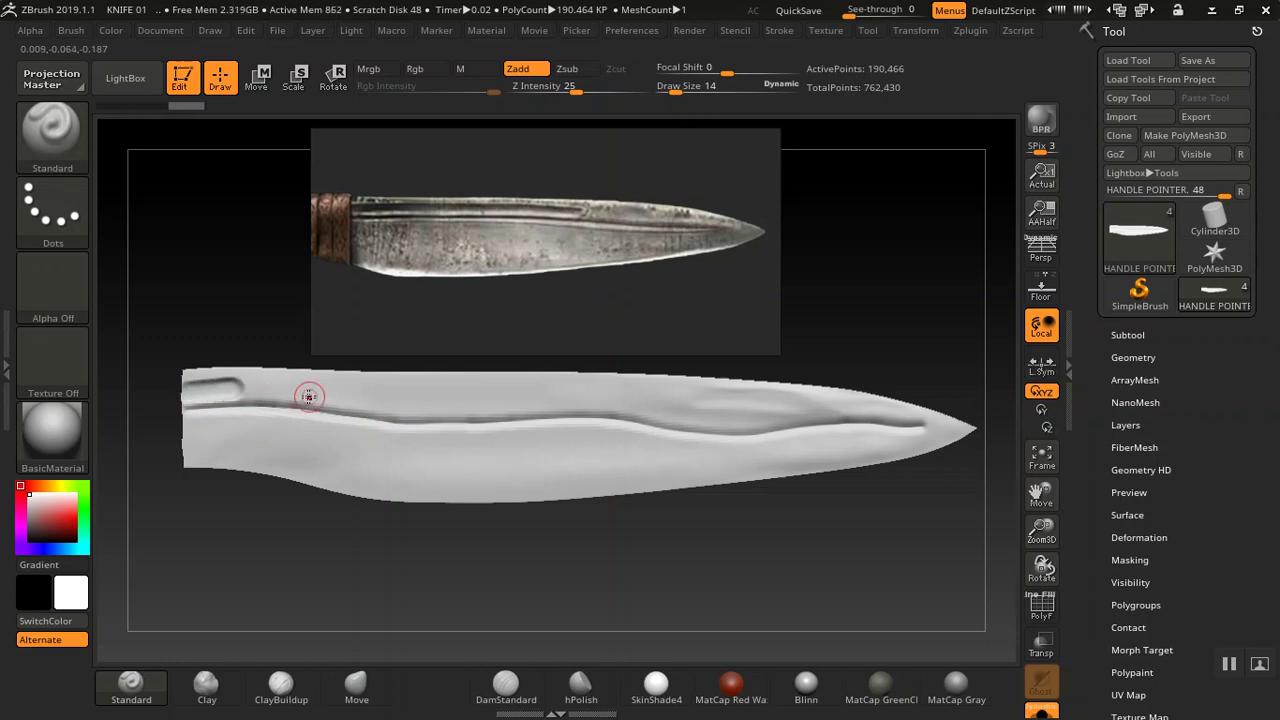
key(ctrl+z)
- Sculpt a second groove above the long one with Standard at draw size 10, from the base past the blade's middle
key([)
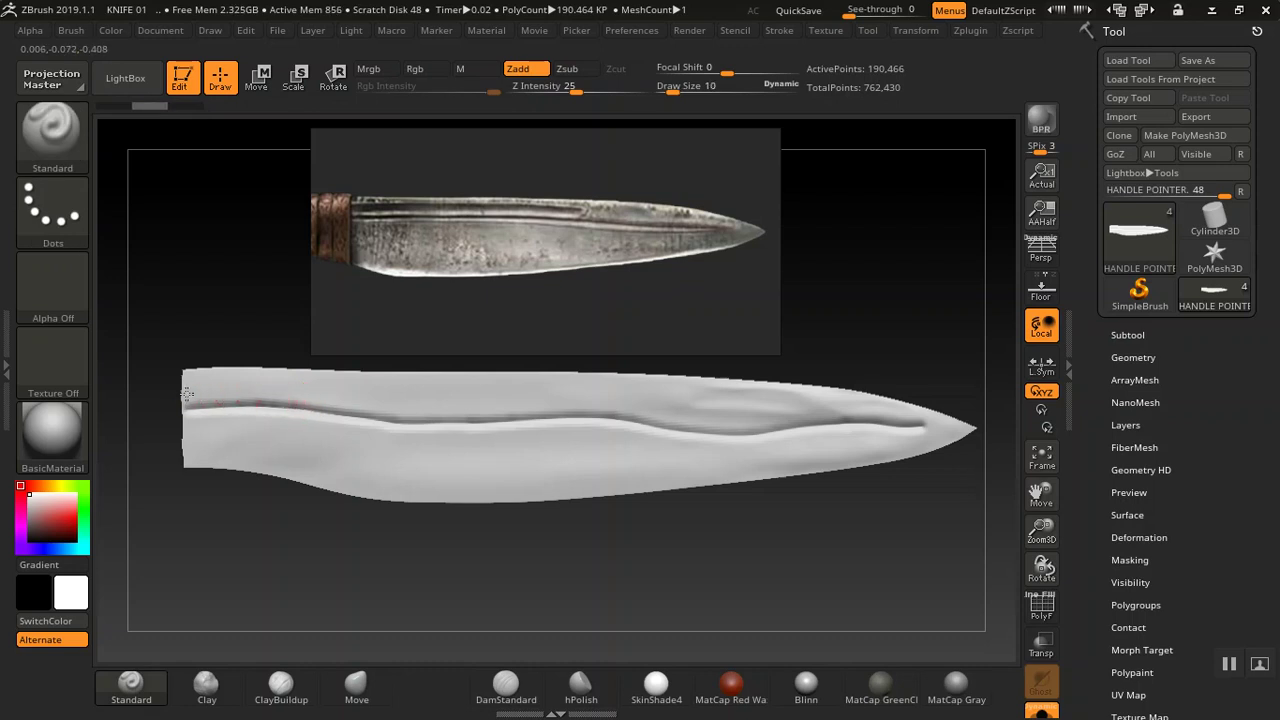
mouse_move(251, 386)
mouse_down()
mouse_move(432, 408)
mouse_move(664, 395)
mouse_move(703, 417)
mouse_up()
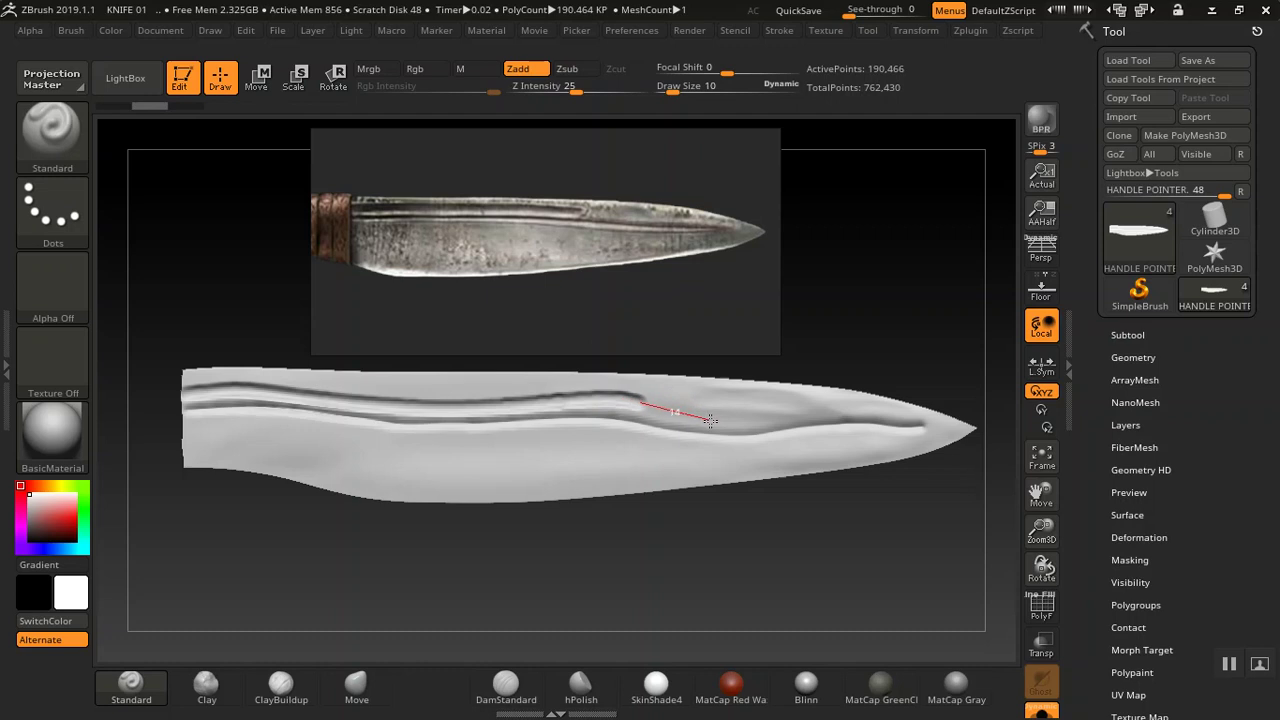
drag(721, 424, 727, 423)
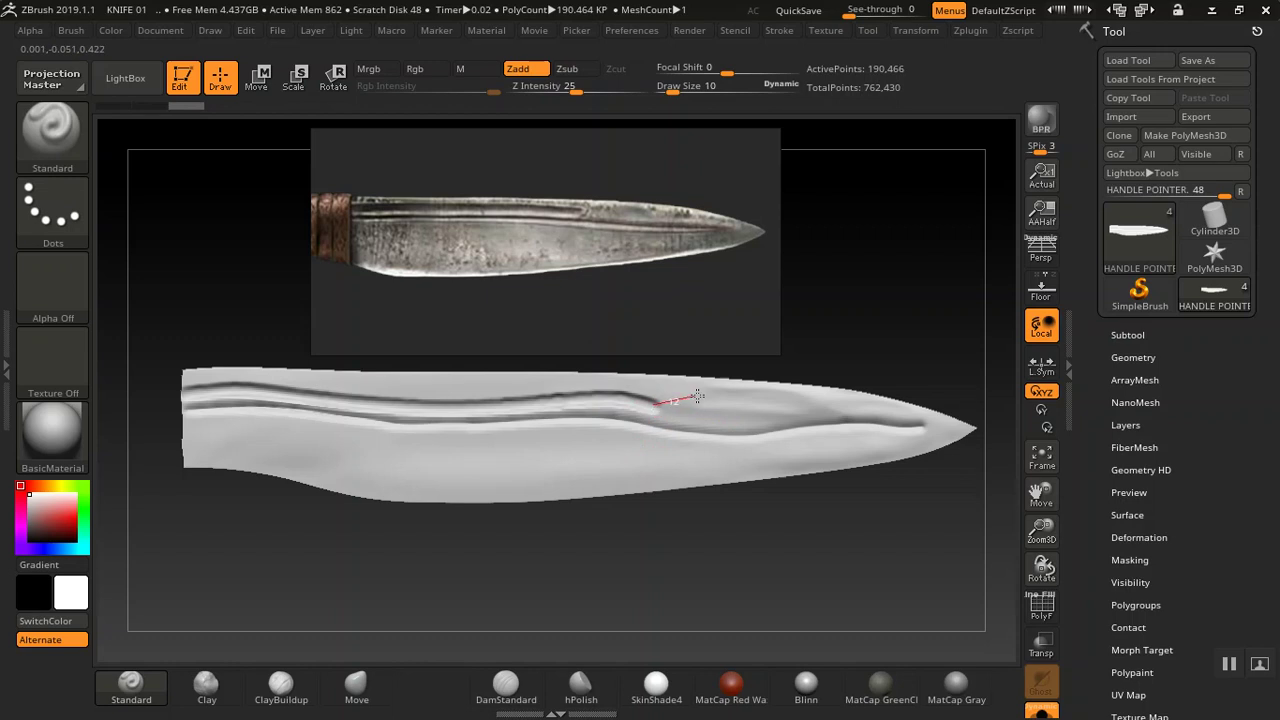
- Try extending the upper groove from its end toward the blade's tip
mouse_move(710, 400)
mouse_down()
mouse_move(757, 405)
mouse_move(748, 417)
mouse_up()
key(ctrl)
key(ctrl+z)
drag(735, 409, 754, 414)
key(ctrl+z)
- Save the project as KNIFE 01, overwriting the existing file
click(1228, 664)
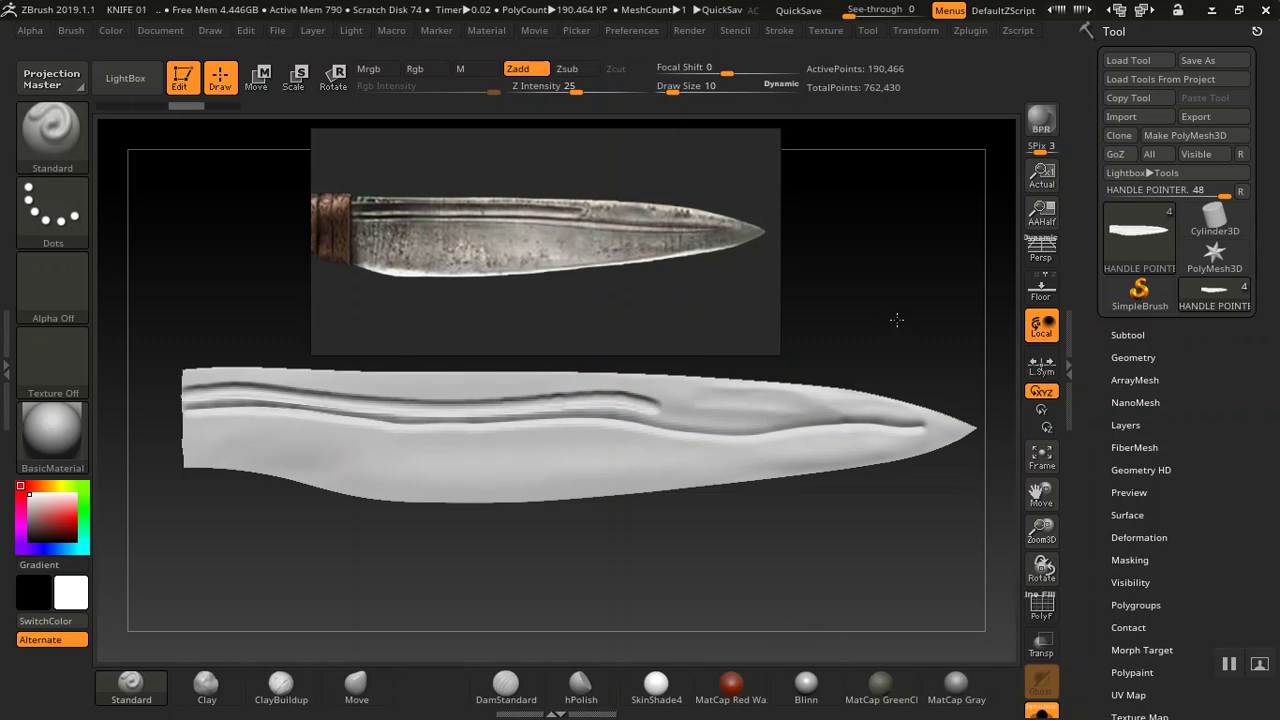
key(ctrl)
key(ctrl+s)
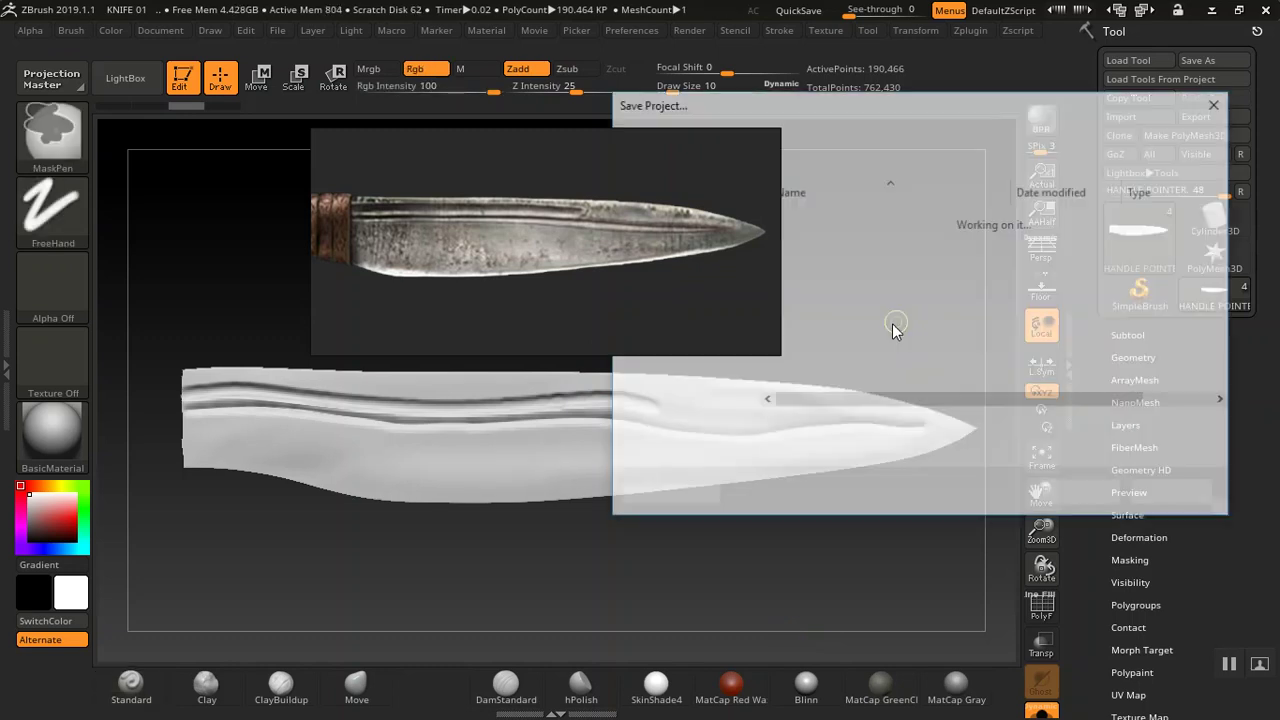
click(1062, 490)
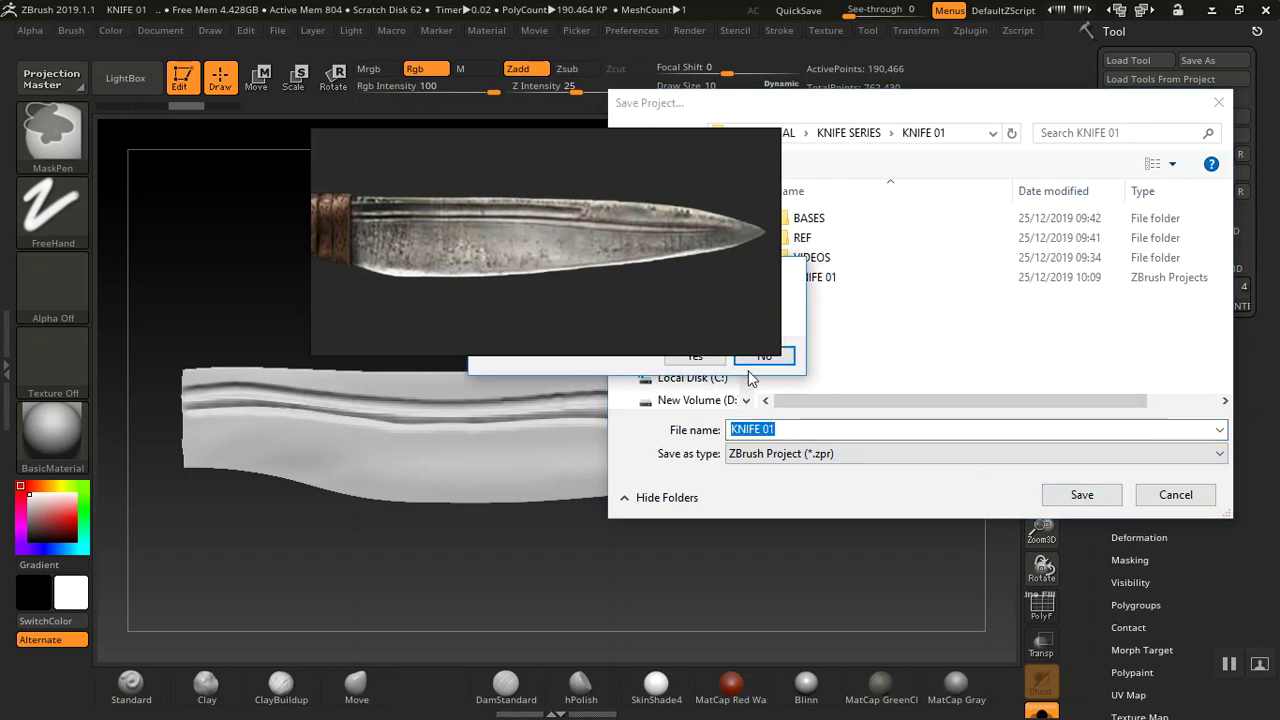
click(697, 362)
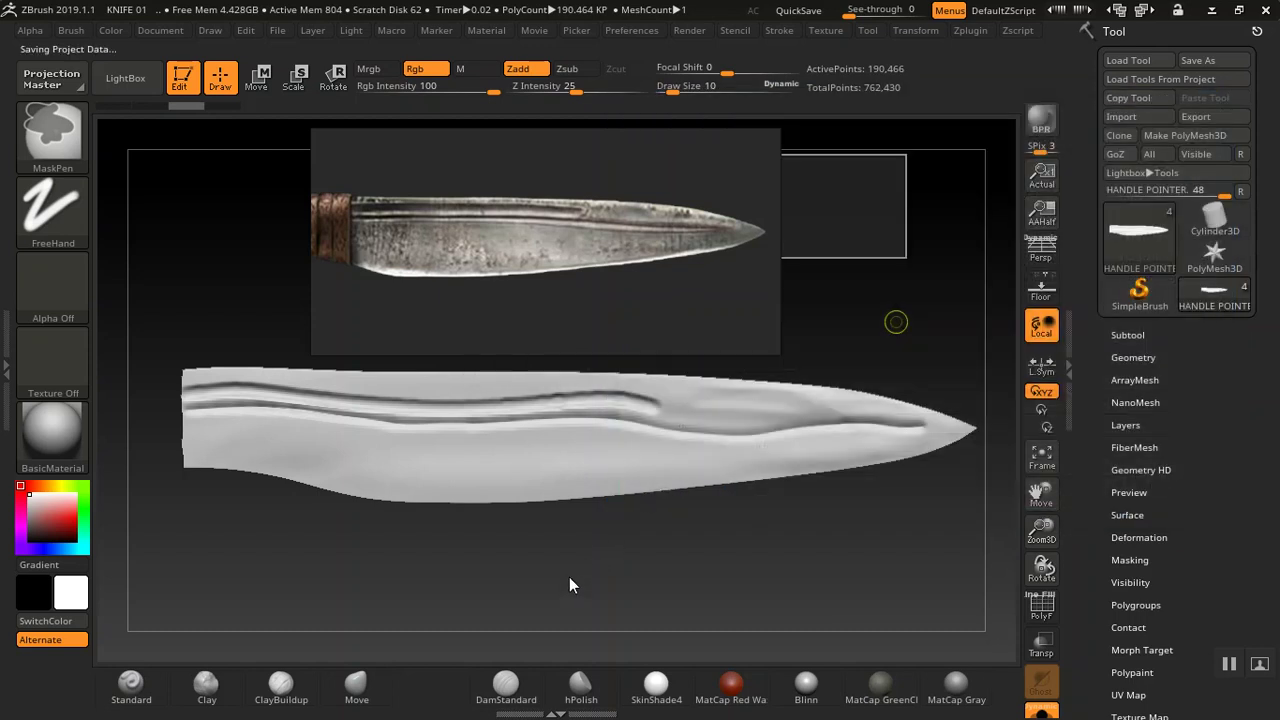
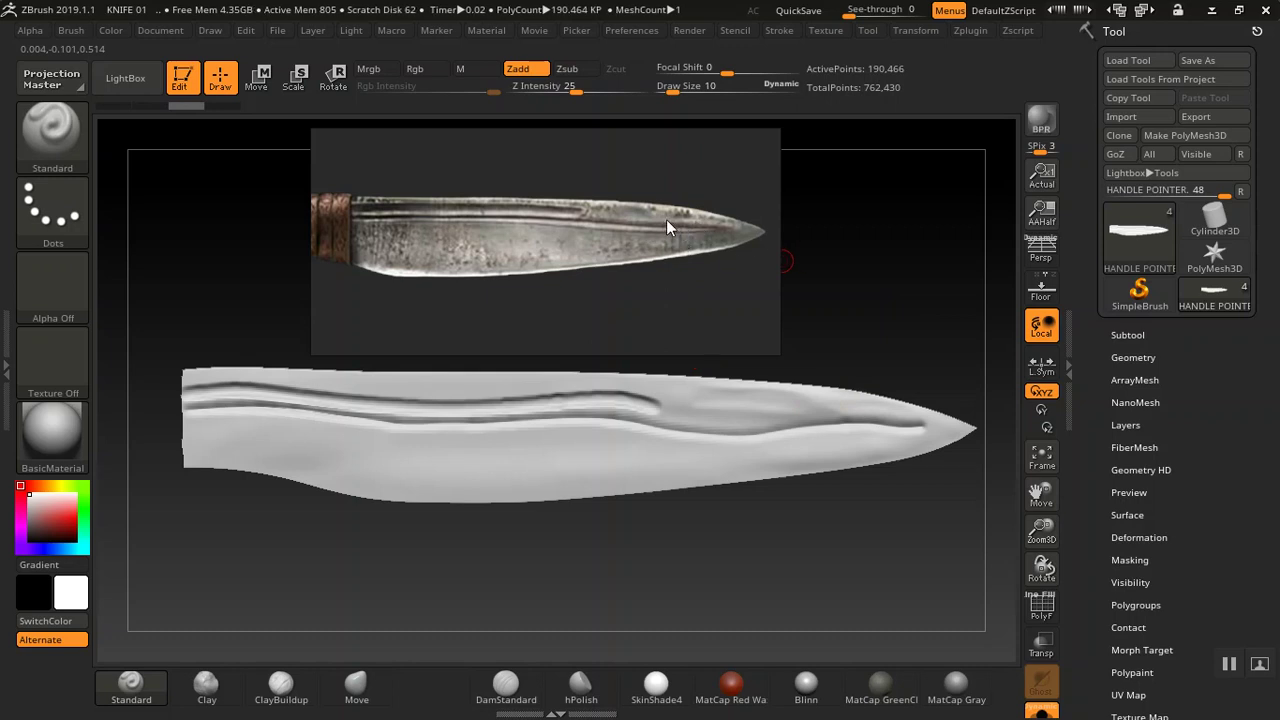
- Lower the Smooth brush's Z Intensity to 26 and soften the upper groove at draw size 8
alt+drag(915, 302, 887, 329)
ctrl+right_drag(887, 328, 844, 317)
mouse_move(880, 315)
alt+mouse_down()
mouse_move(857, 305)
mouse_move(880, 305)
alt+mouse_up()
drag(939, 337, 836, 355)
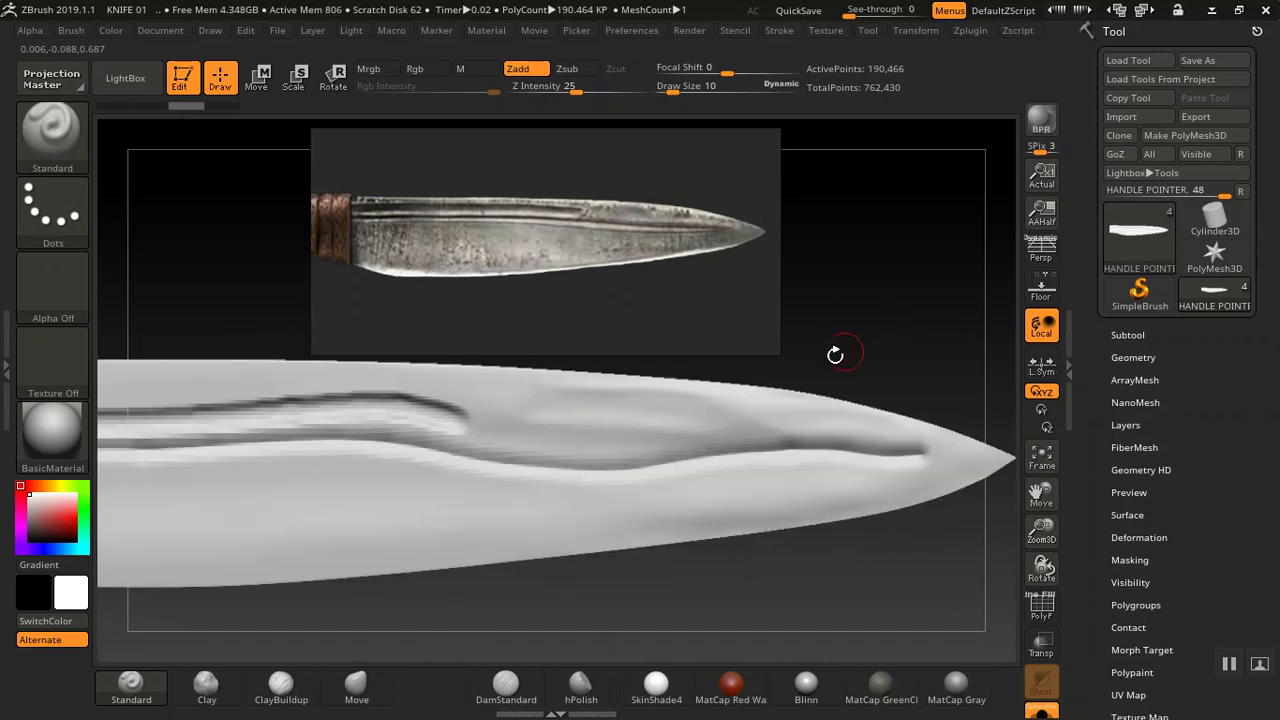
alt+drag(934, 311, 1020, 334)
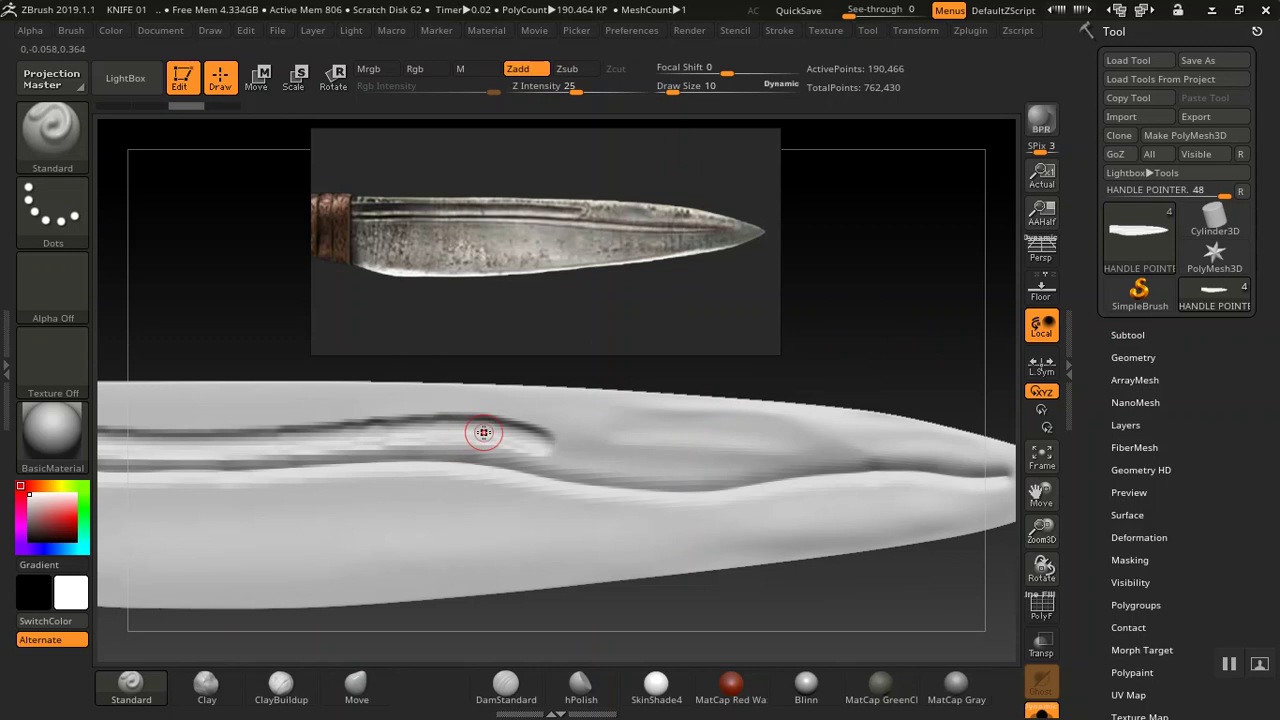
key(bracketleft)
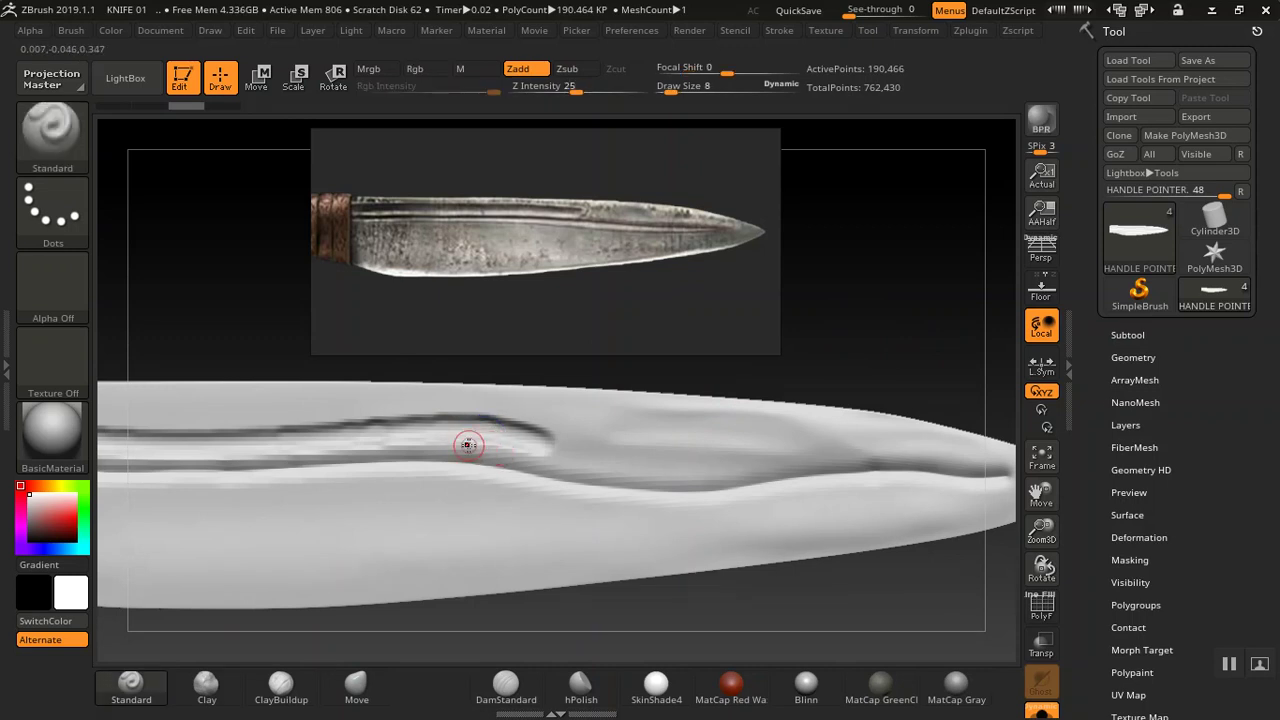
key(bracketleft)
key(shift)
drag(584, 89, 574, 90)
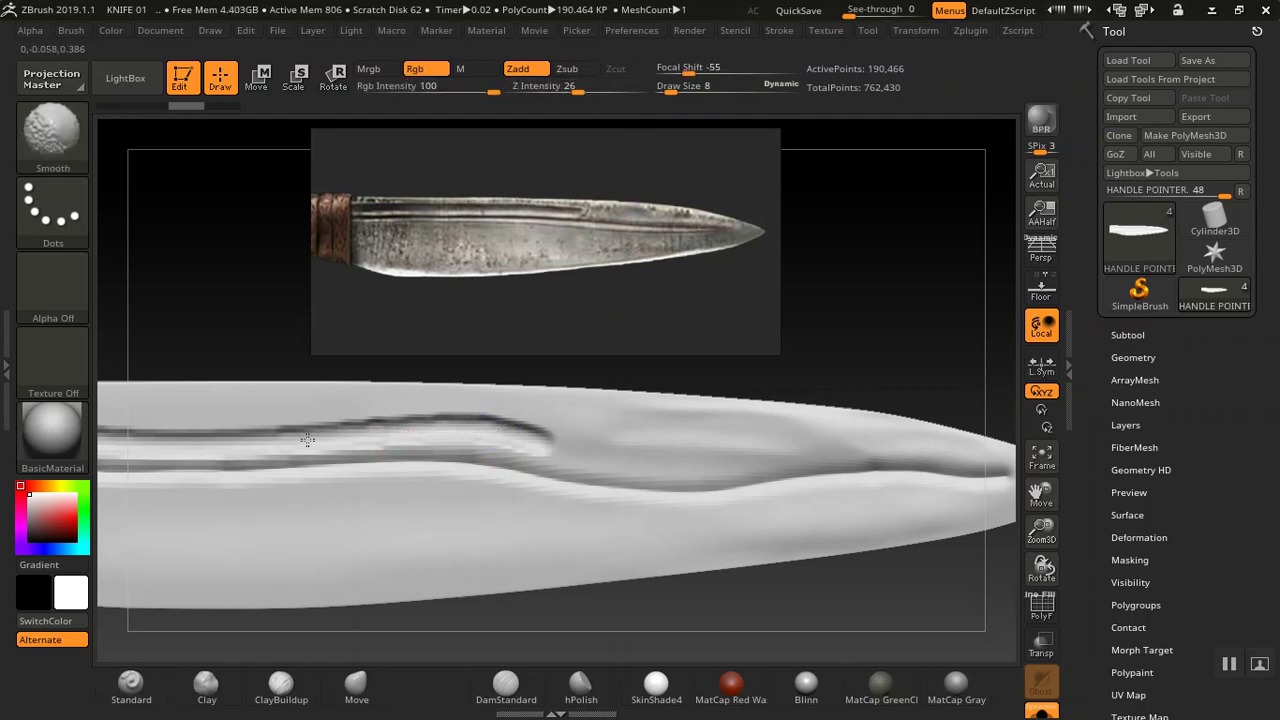
mouse_move(882, 282)
mouse_down()
mouse_move(920, 239)
mouse_move(977, 277)
mouse_move(663, 466)
mouse_move(206, 449)
mouse_up()
- Reduce the Standard brush's draw size to 6 and turn off Lazy Mouse for it
drag(917, 289, 866, 302)
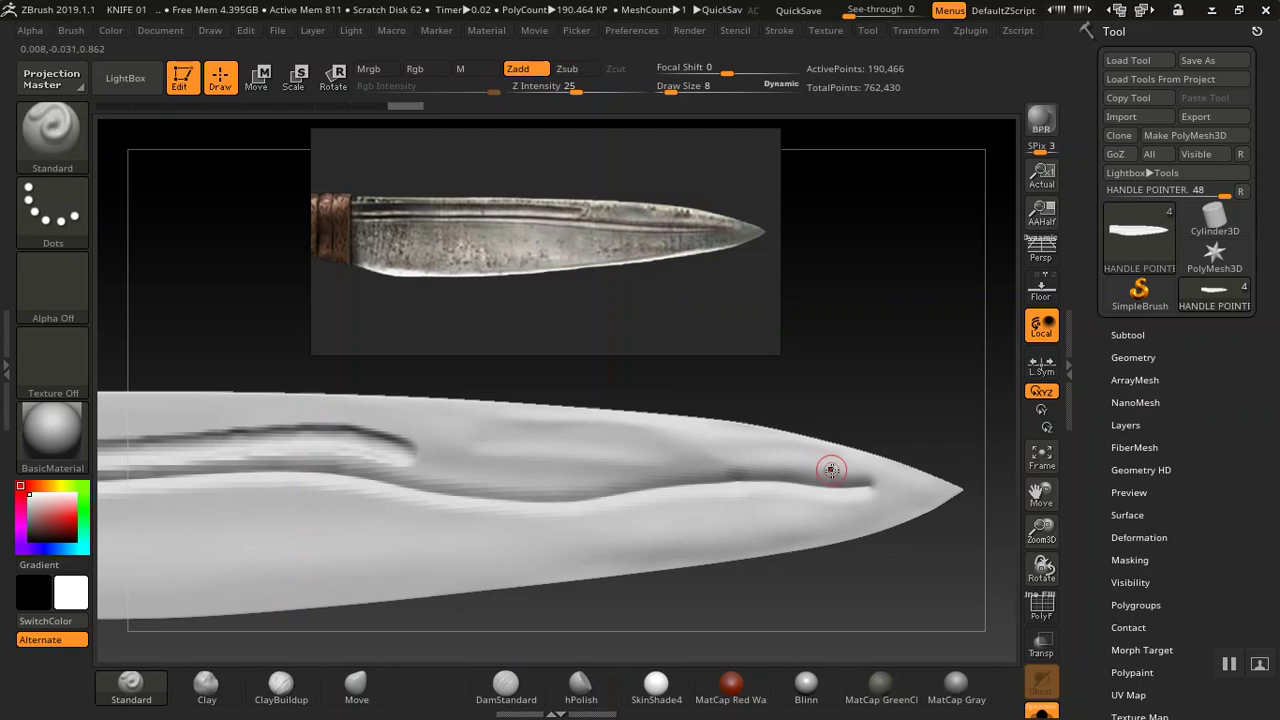
key(bracketleft)
key(bracketleft)
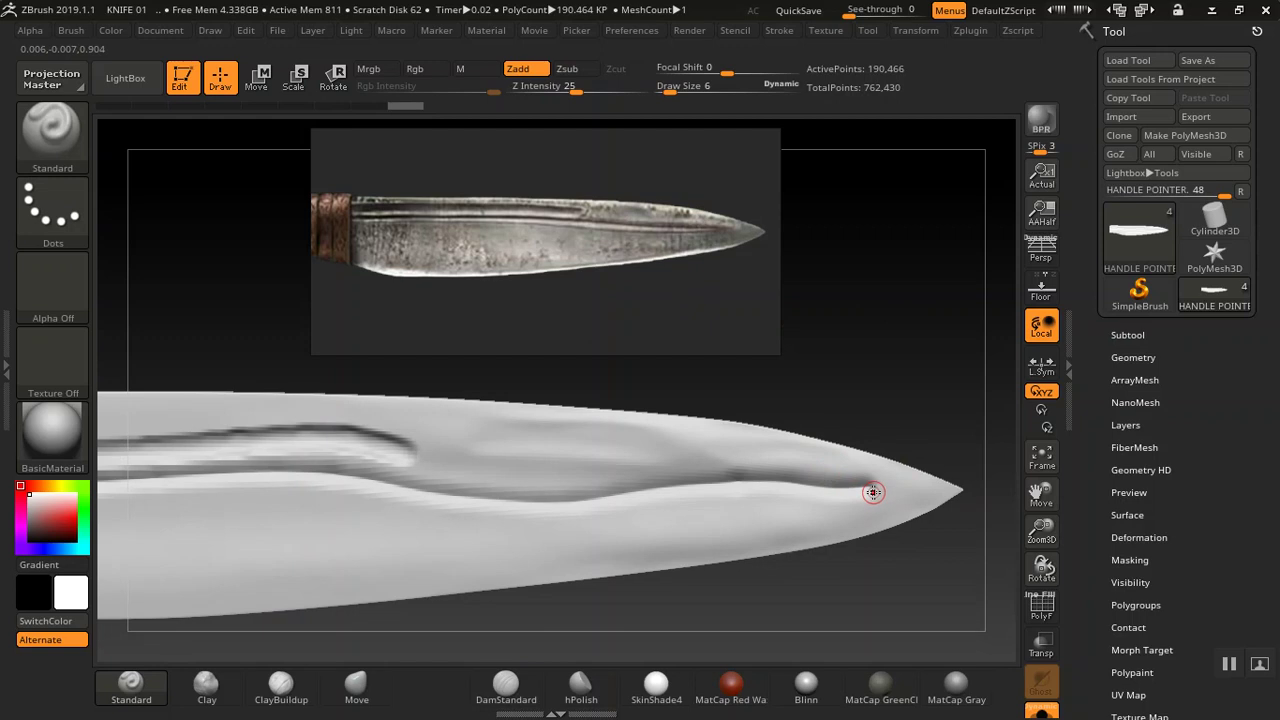
key(shift)
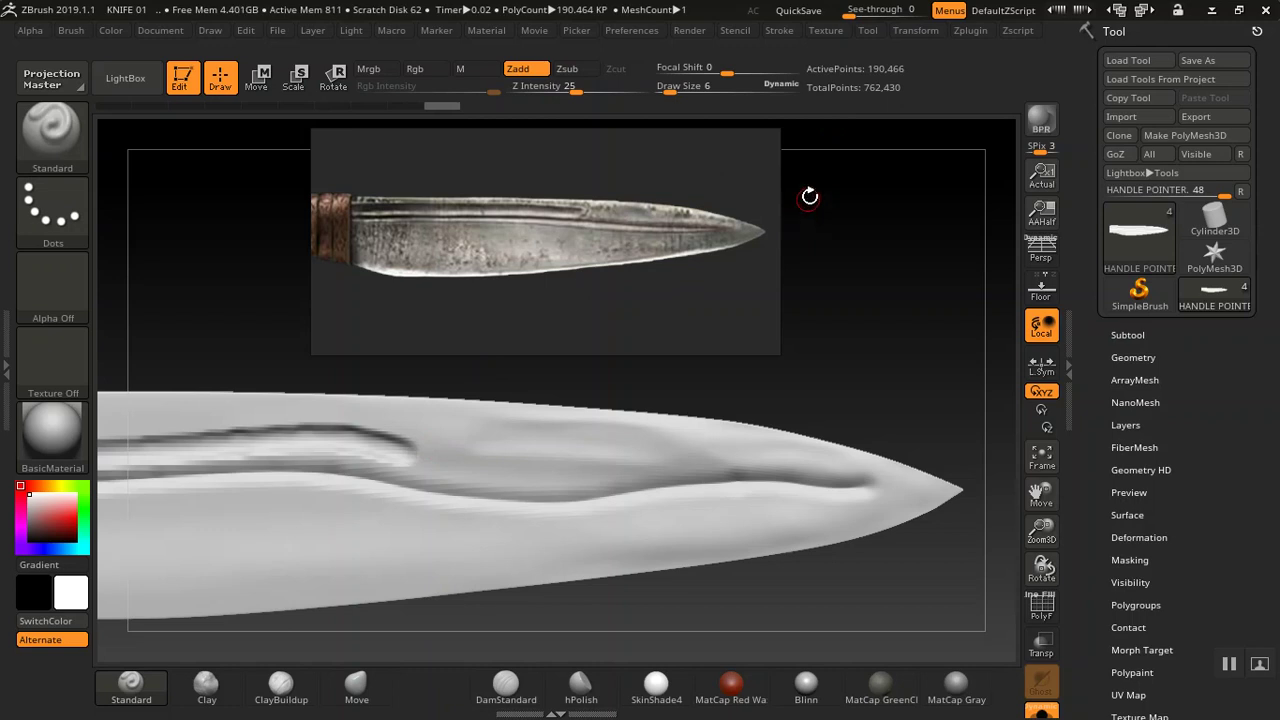
click(789, 34)
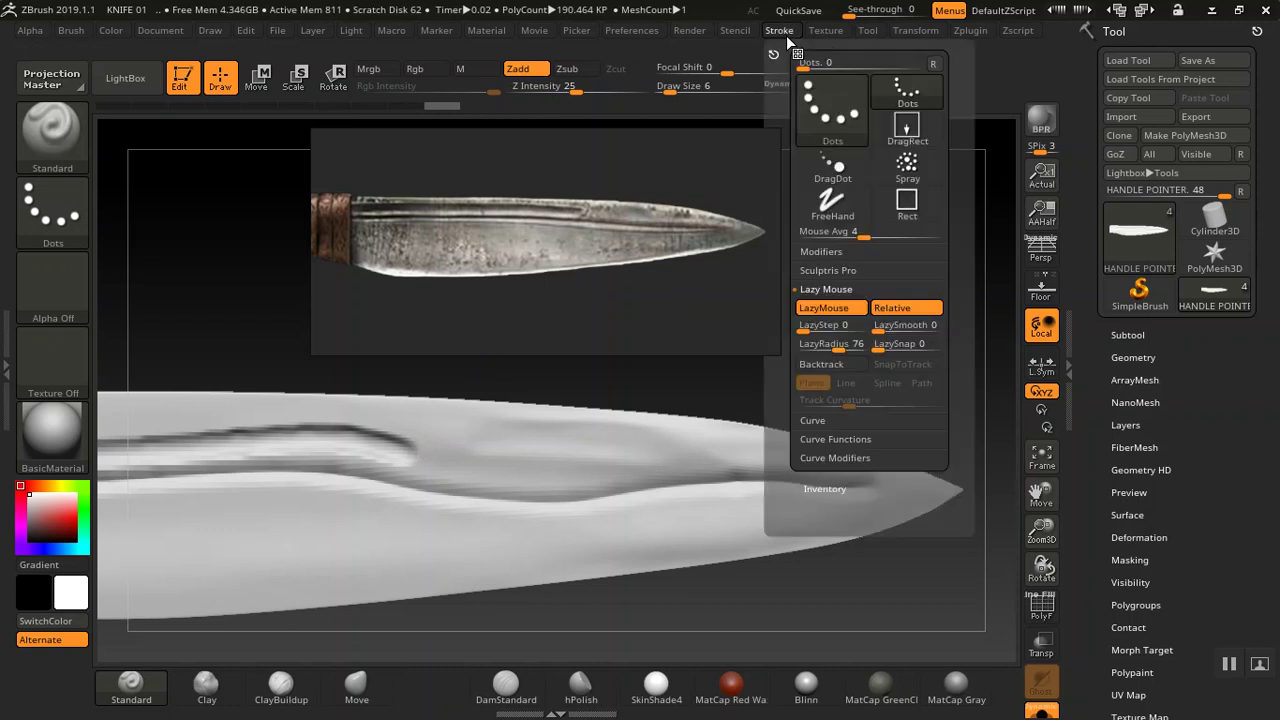
click(832, 306)
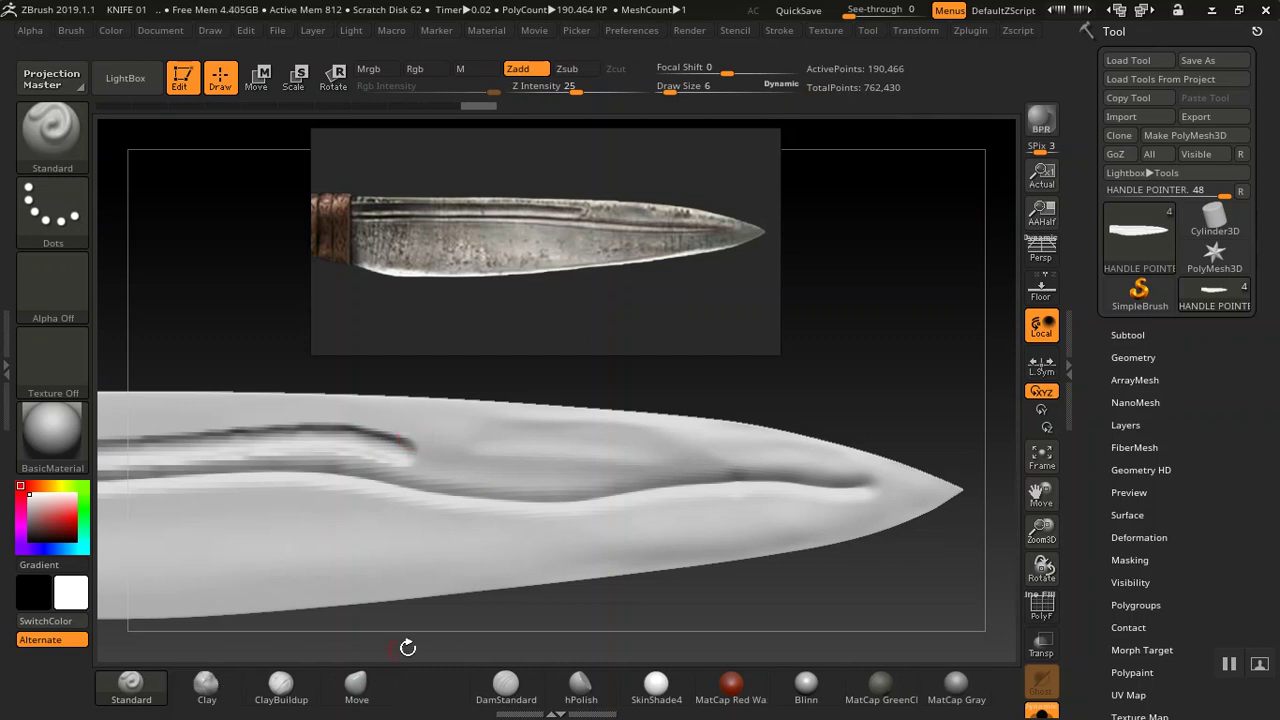
- Turn off Lazy Mouse for the DamStandard brush and carve a short crosswise cut at the upper groove's end
click(505, 688)
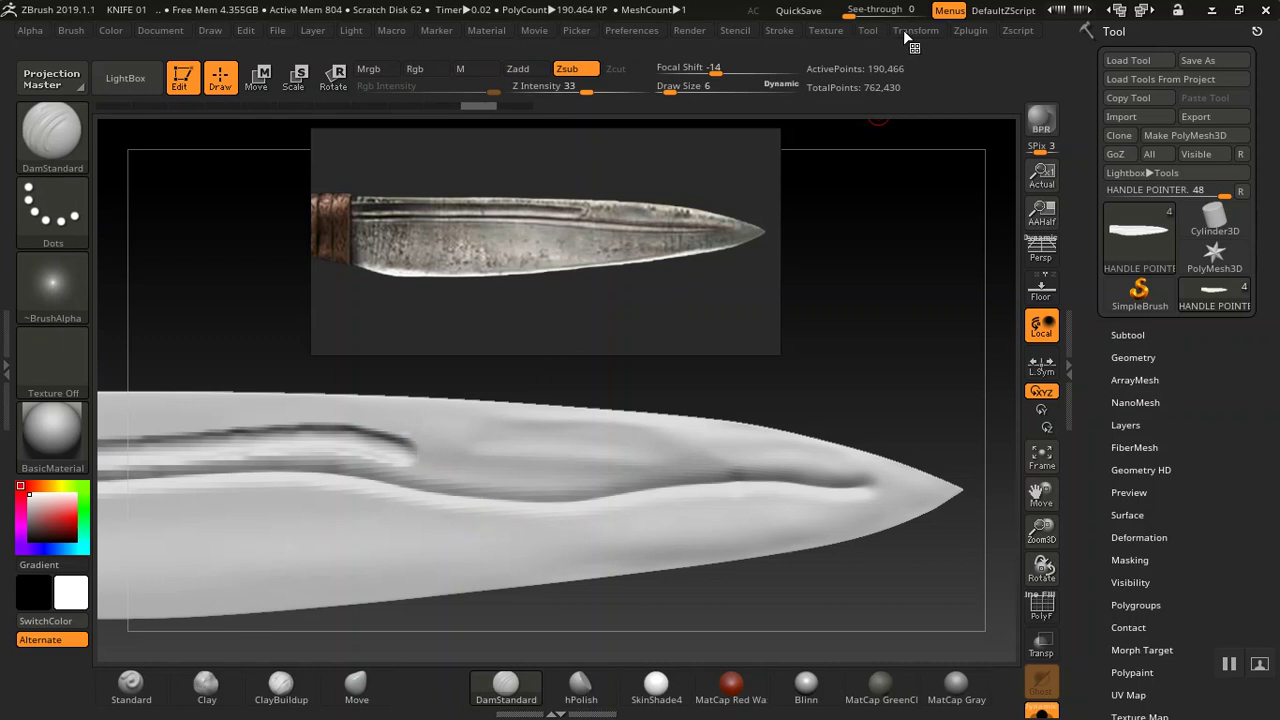
click(872, 31)
mouse_move(786, 32)
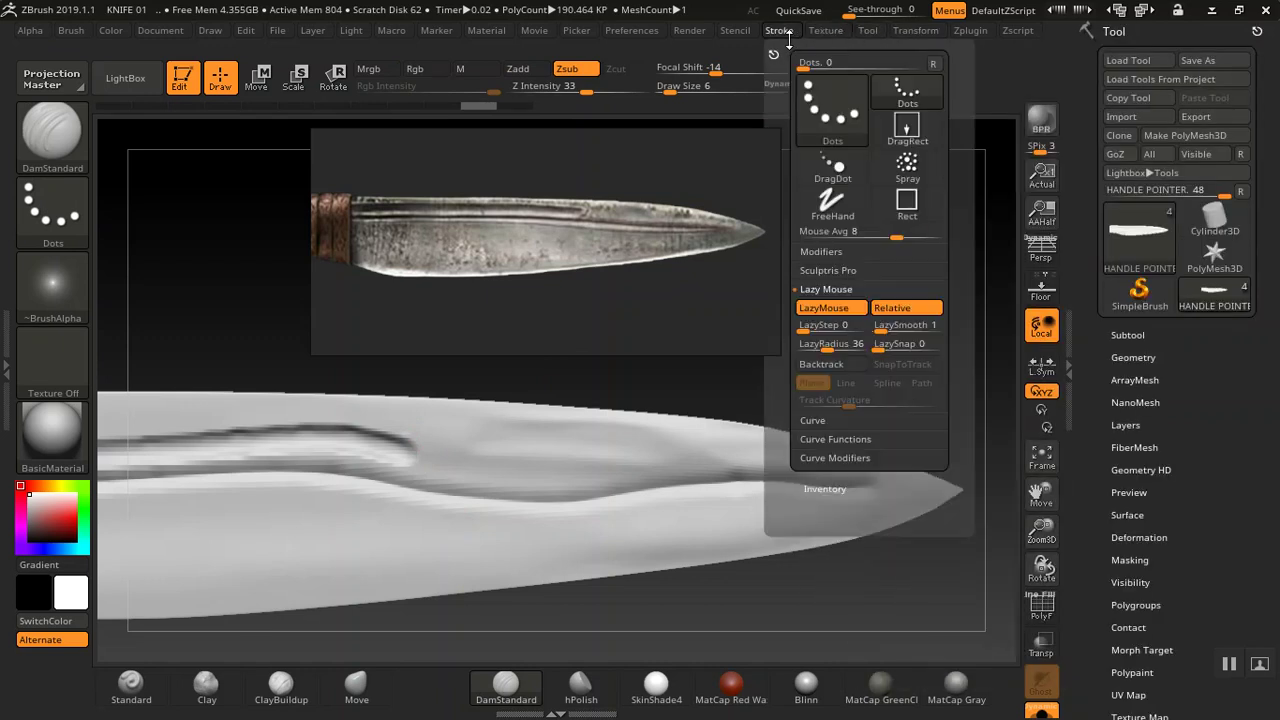
click(826, 310)
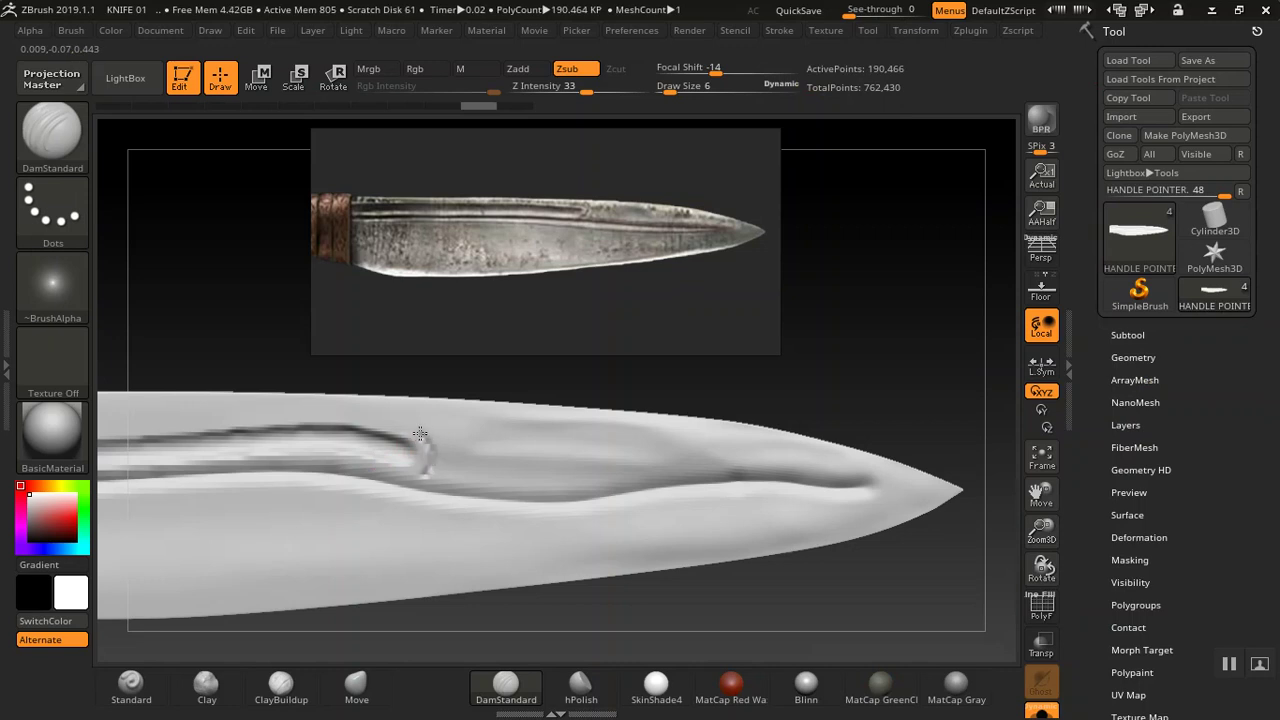
- Lower the Smooth brush's Z Intensity to 8 and try softening the short cut at the upper groove's end
key(shift)
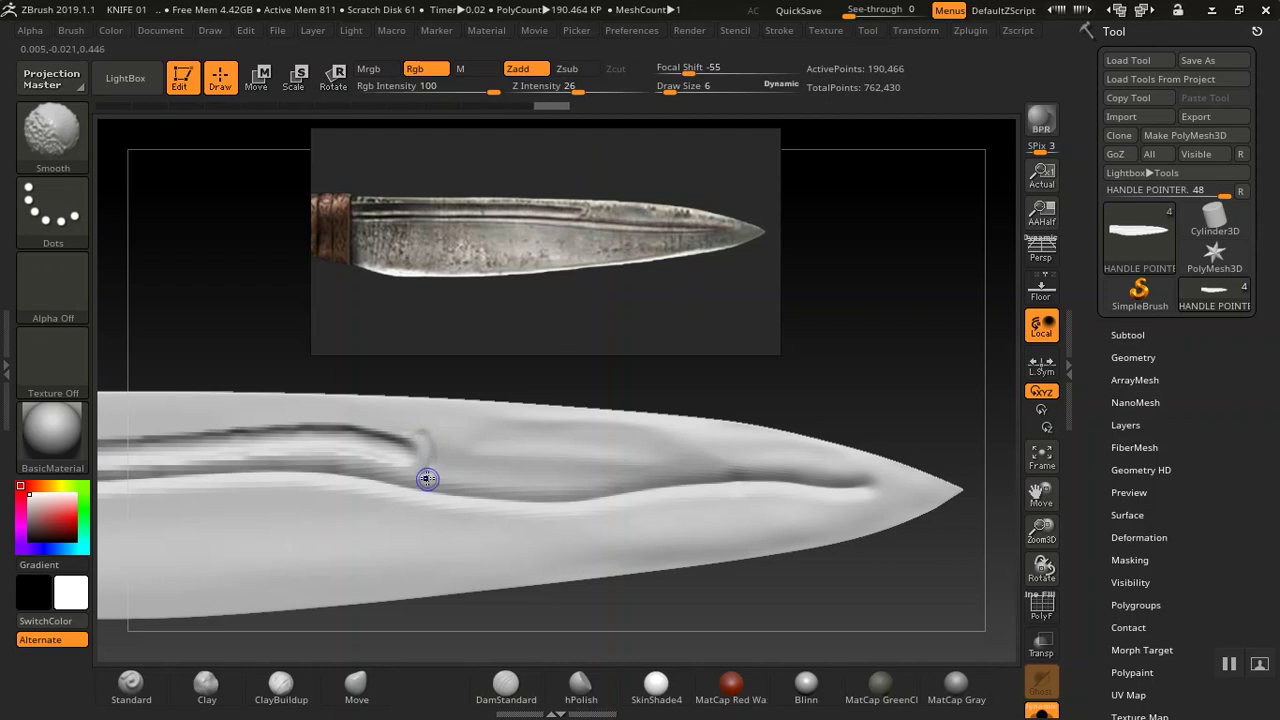
key(ctrl)
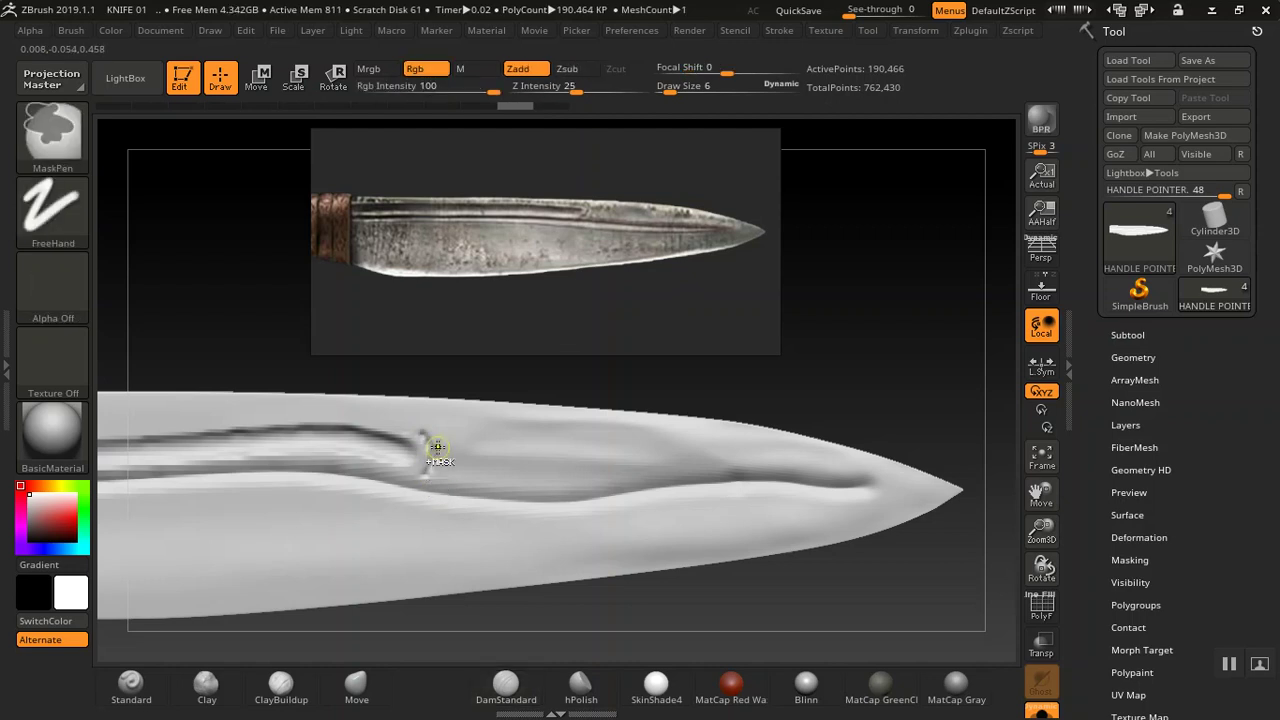
key(shift)
shift+click(570, 87)
shift+drag(570, 87, 545, 91)
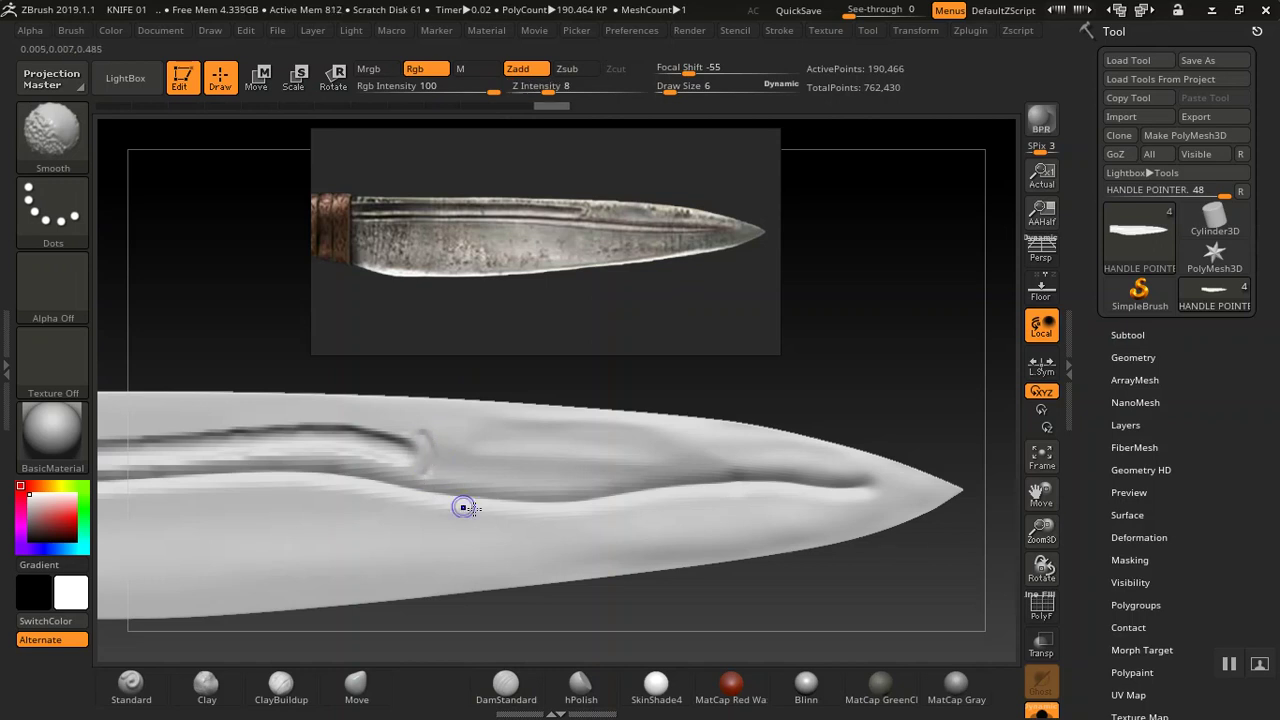
- Undo the smoothing strokes on the short cut at the upper groove's end
drag(770, 350, 773, 354)
key(ctrl+z)
key(ctrl+z)
key(ctrl)
key(ctrl+z)
key(ctrl+z)
key(ctrl+z)
key(ctrl+z)
- Set the Smooth brush's Z Intensity to 4 and lightly soften the short cut closing the upper groove
key(shift)
shift+drag(431, 434, 428, 452)
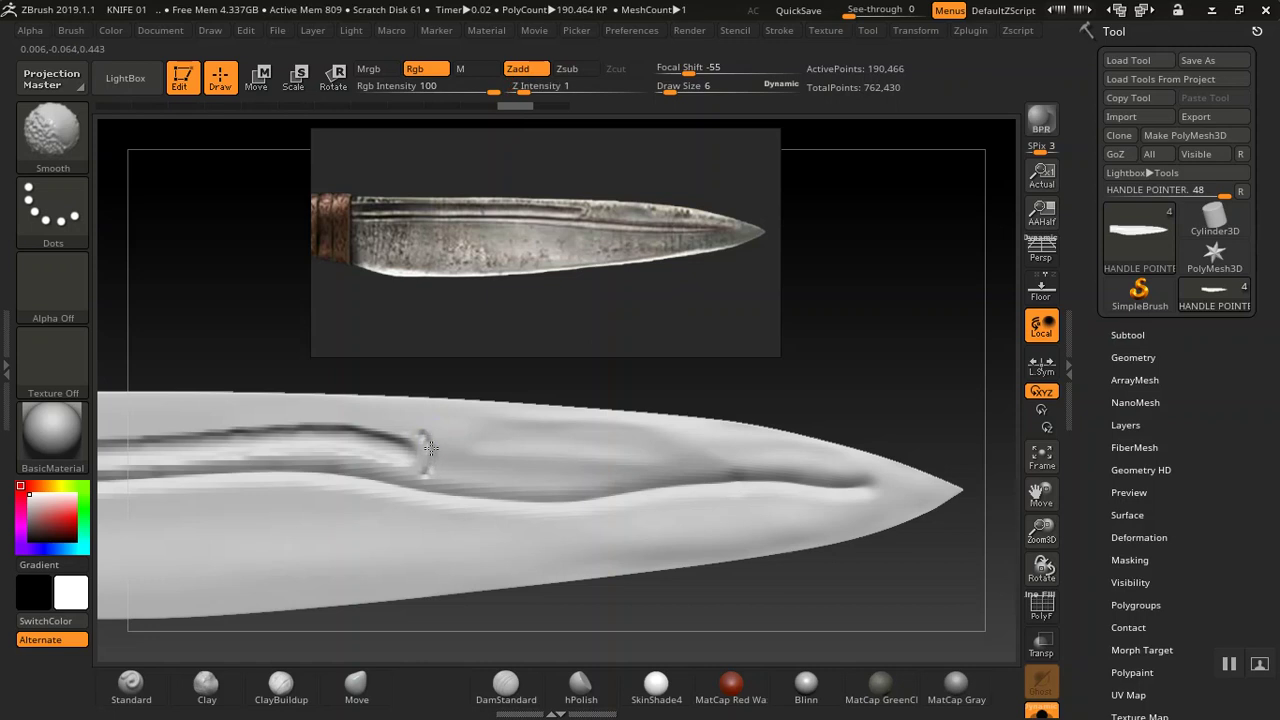
click(525, 85)
drag(525, 89, 540, 91)
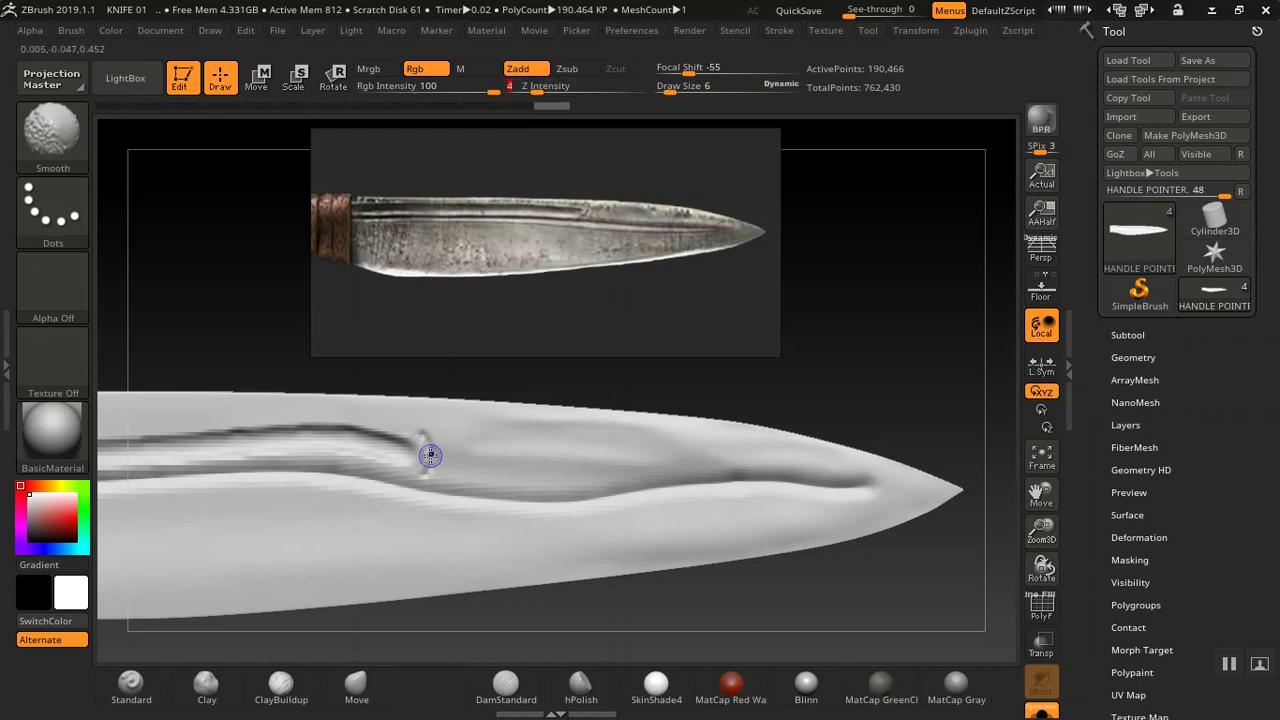
key(shift)
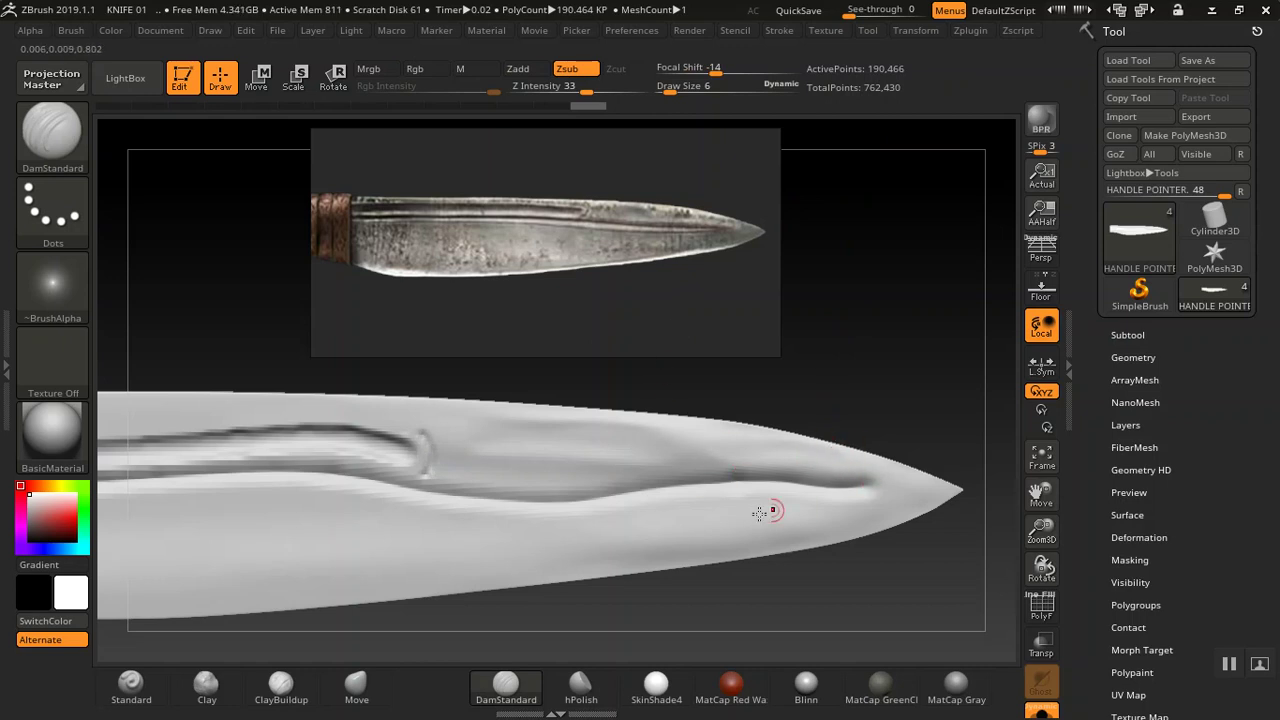
- Switch to the Standard brush and compare the blade at lower subdivision levels, returning it to level 5
click(128, 695)
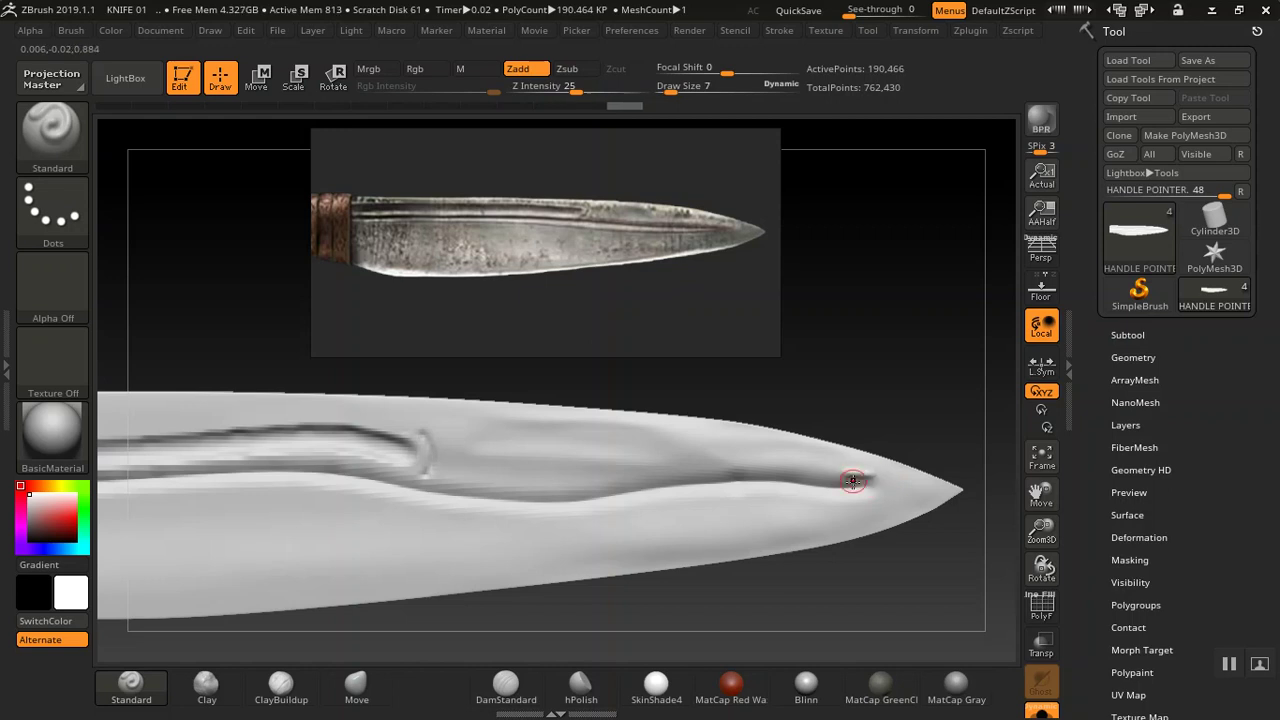
click(1133, 357)
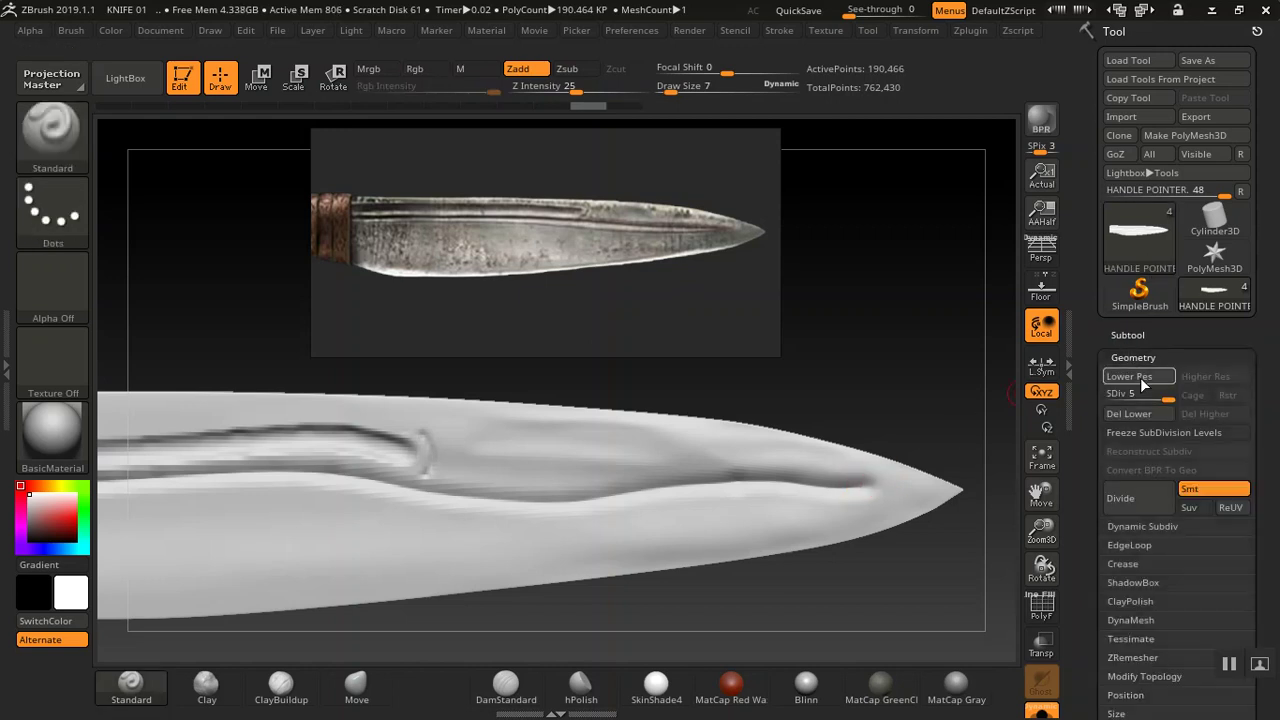
click(1143, 399)
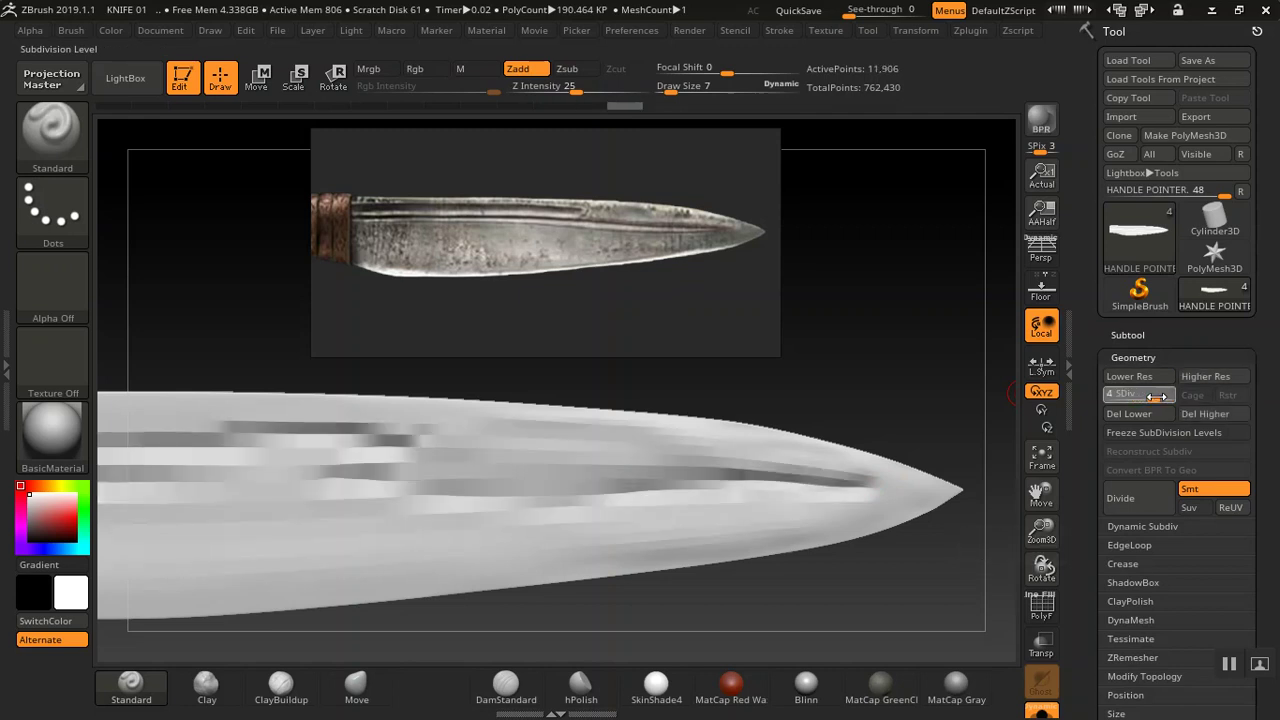
drag(1158, 397, 1168, 398)
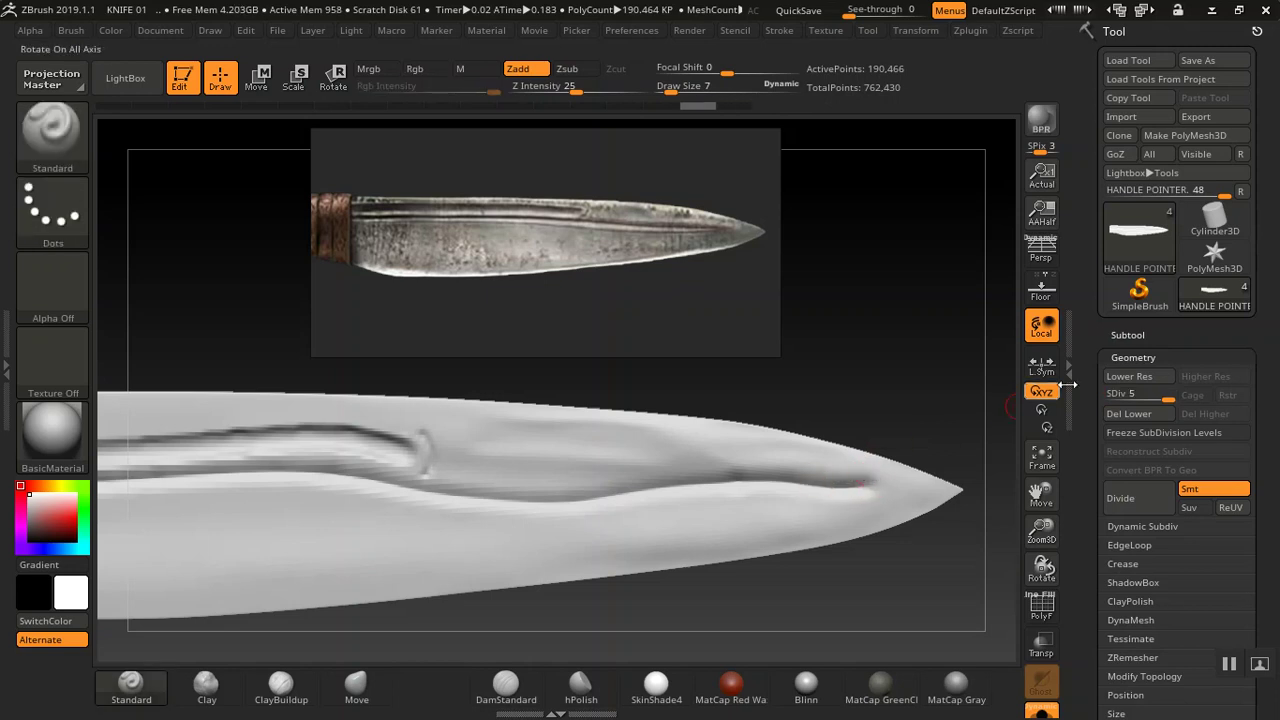
drag(1155, 398, 1147, 398)
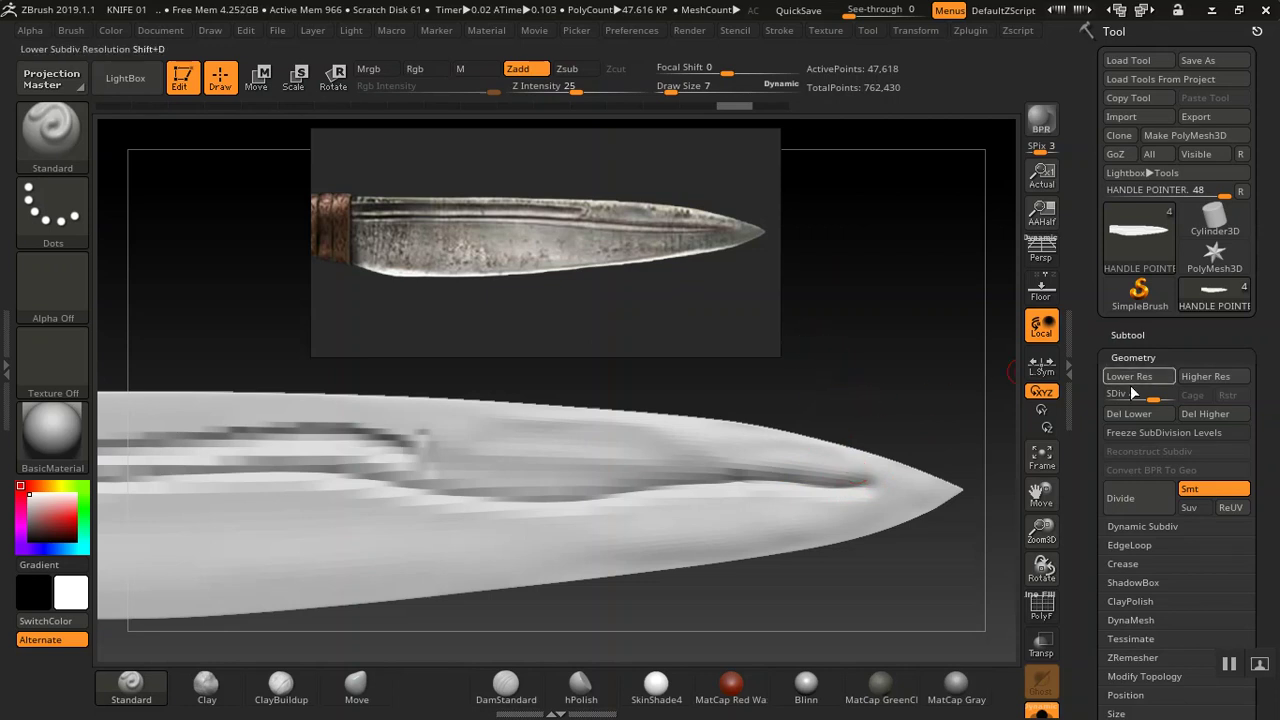
drag(1152, 398, 1166, 398)
- Set the Standard brush to Z Intensity 11 and draw size 9, and build up the long groove's upper edge near the tip
drag(930, 408, 820, 336)
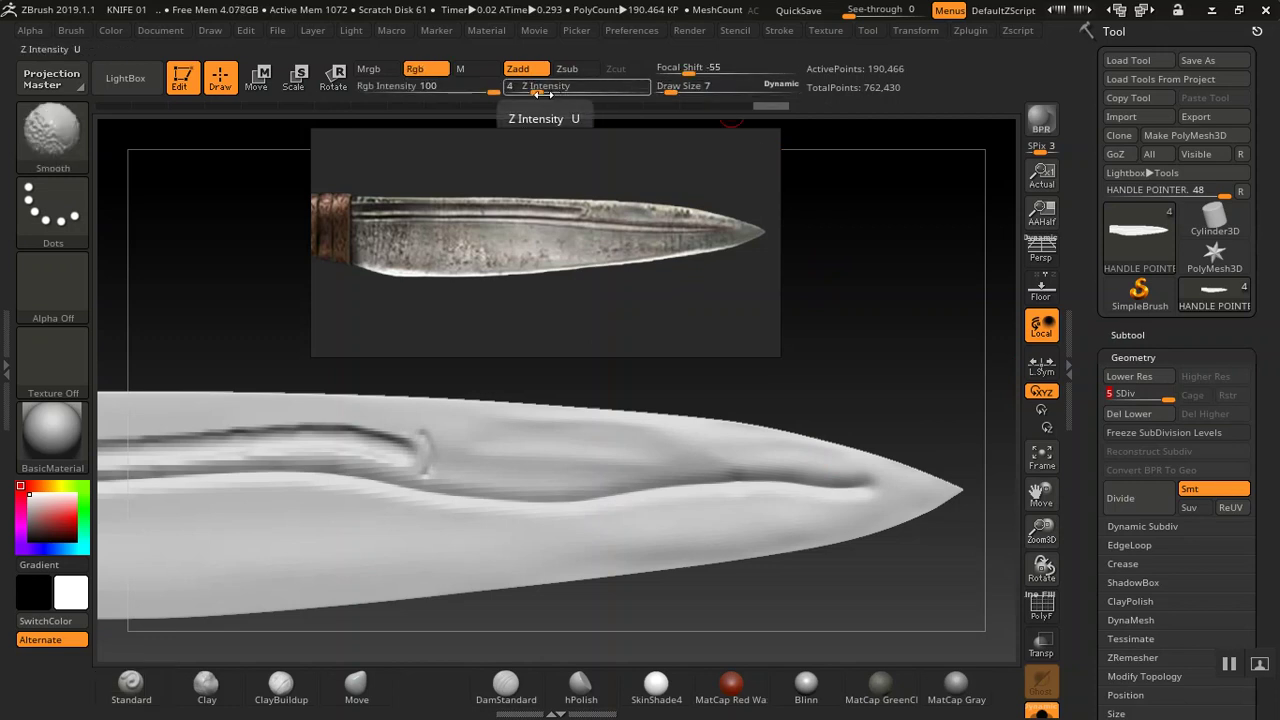
drag(570, 93, 556, 93)
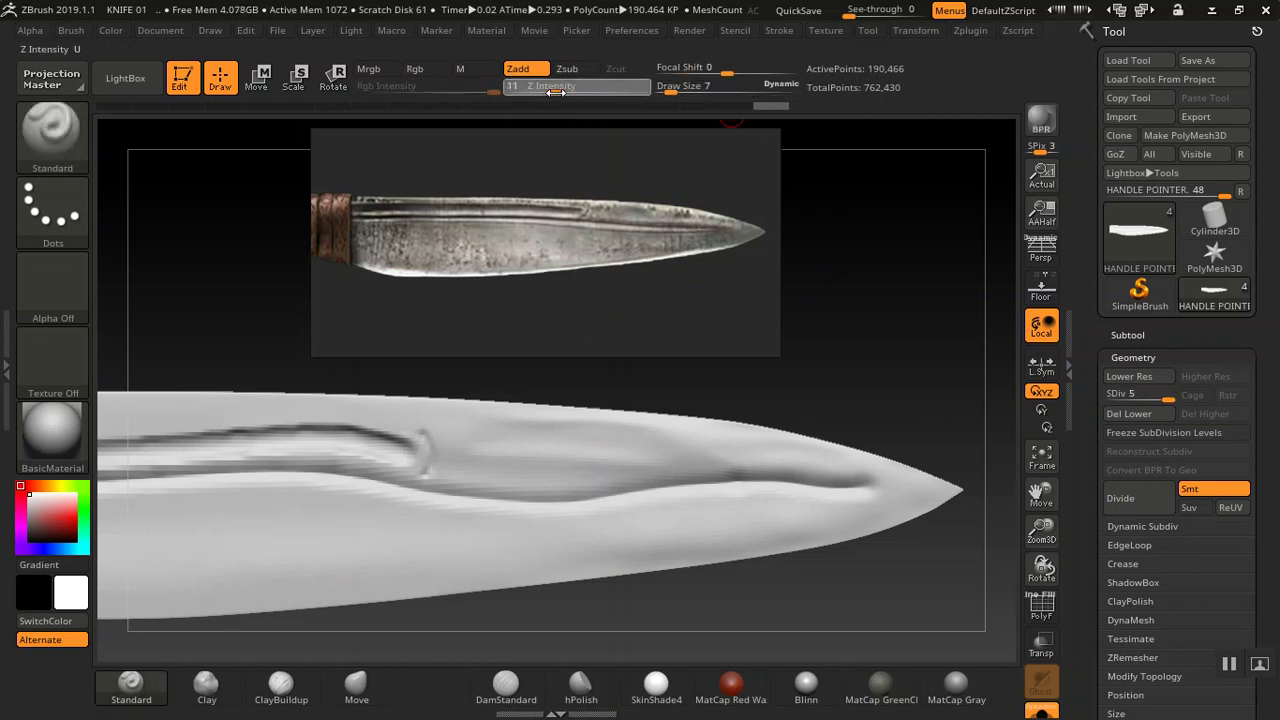
key(Return)
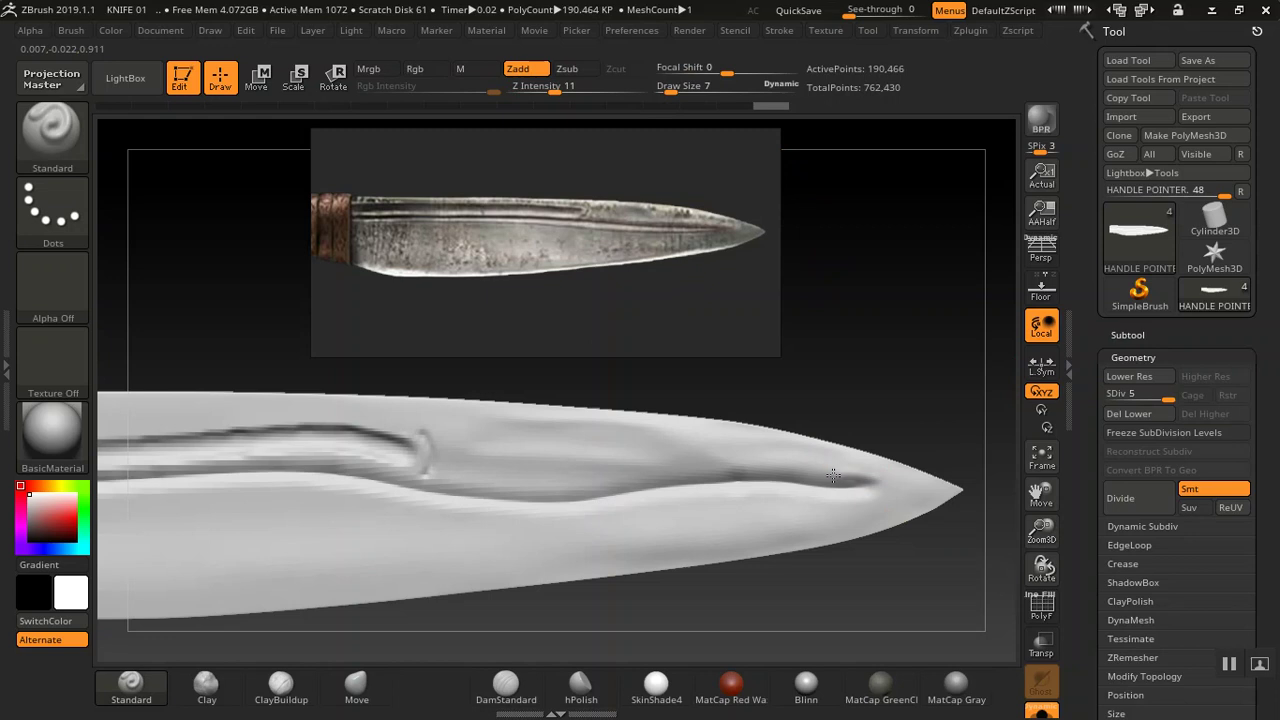
drag(815, 476, 830, 480)
key(ctrl+z)
key(bracketright)
mouse_move(871, 478)
mouse_down()
mouse_move(848, 482)
mouse_move(857, 477)
mouse_up()
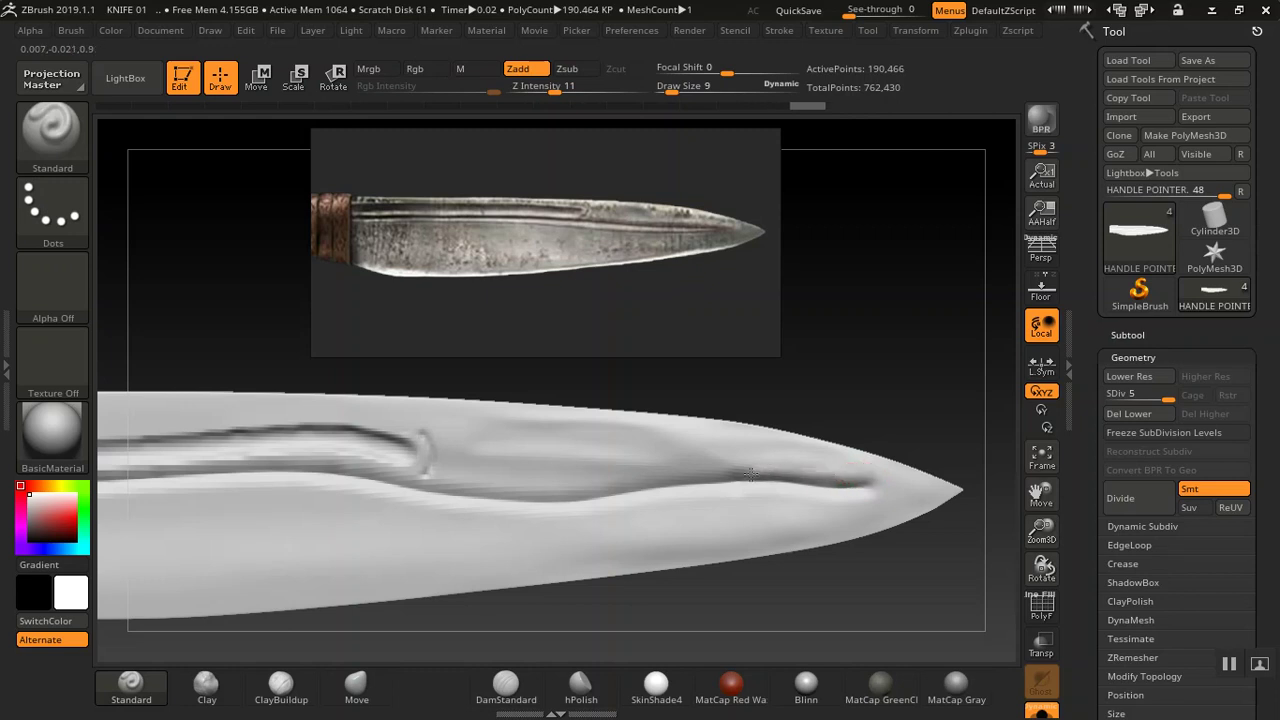
drag(751, 474, 736, 473)
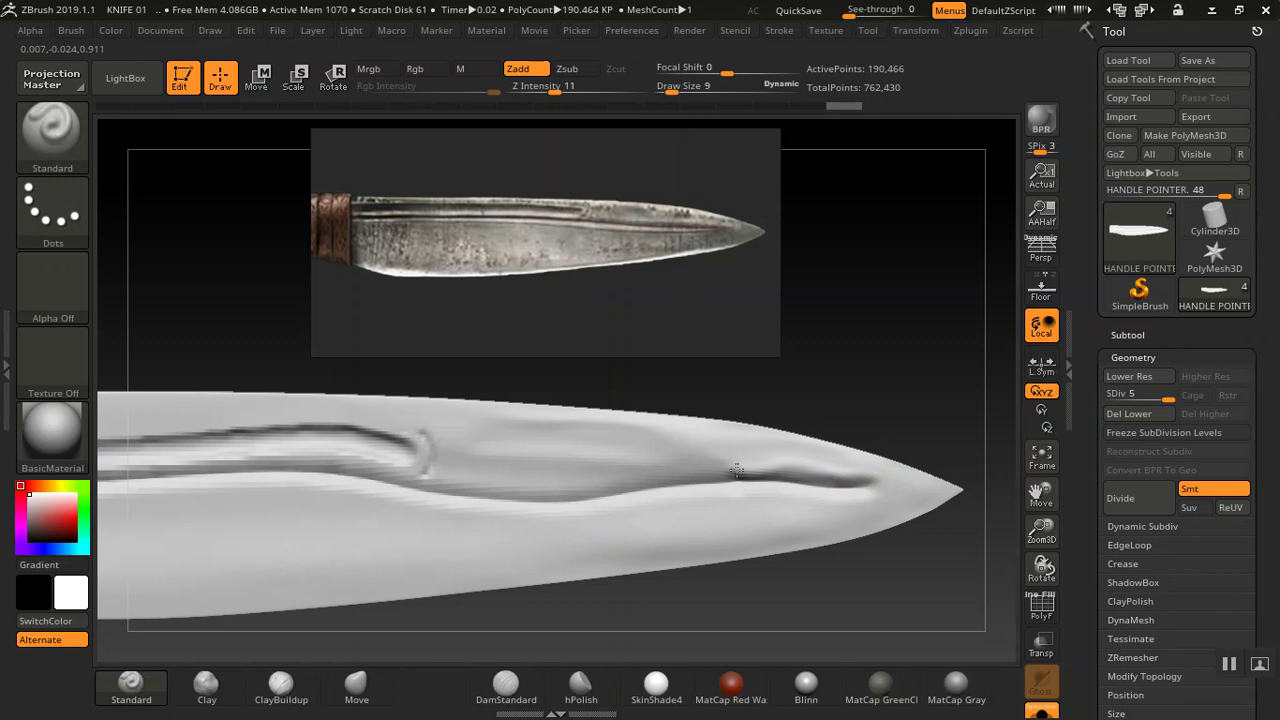
drag(694, 471, 666, 474)
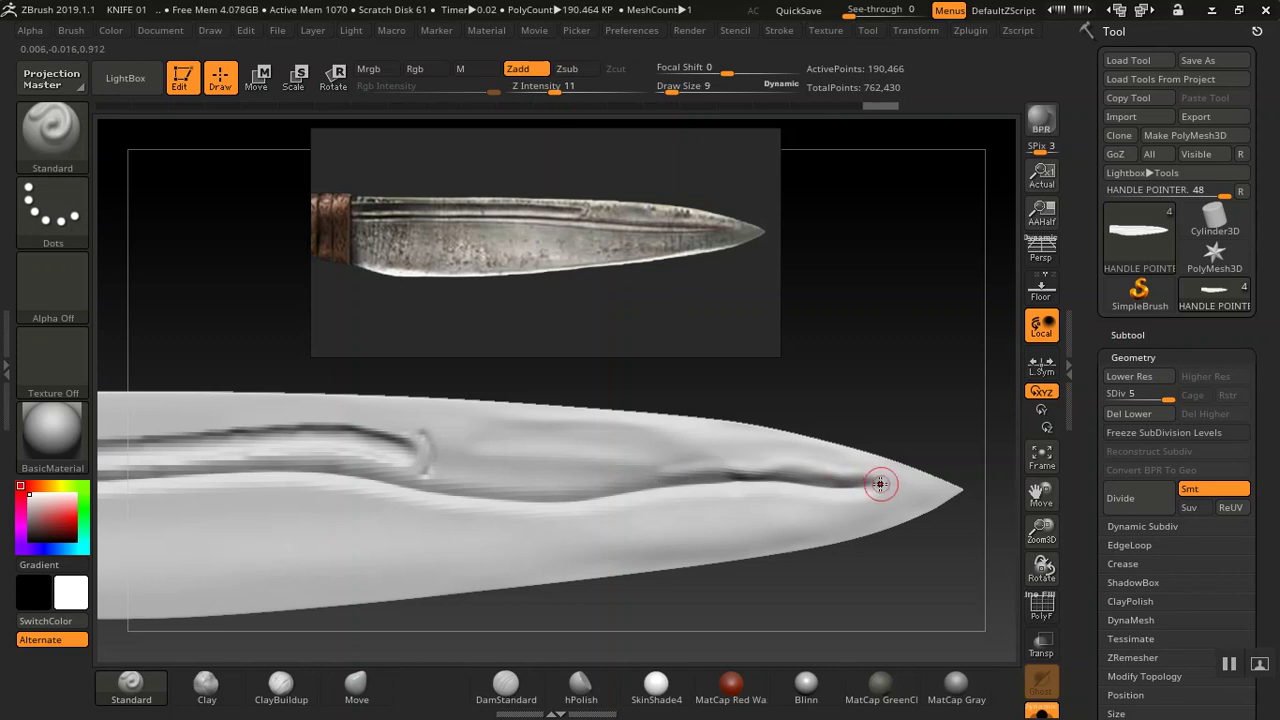
- Deepen the long groove by raising its upper edge with repeated Standard strokes from the tip back toward the blade's middle
drag(872, 484, 871, 477)
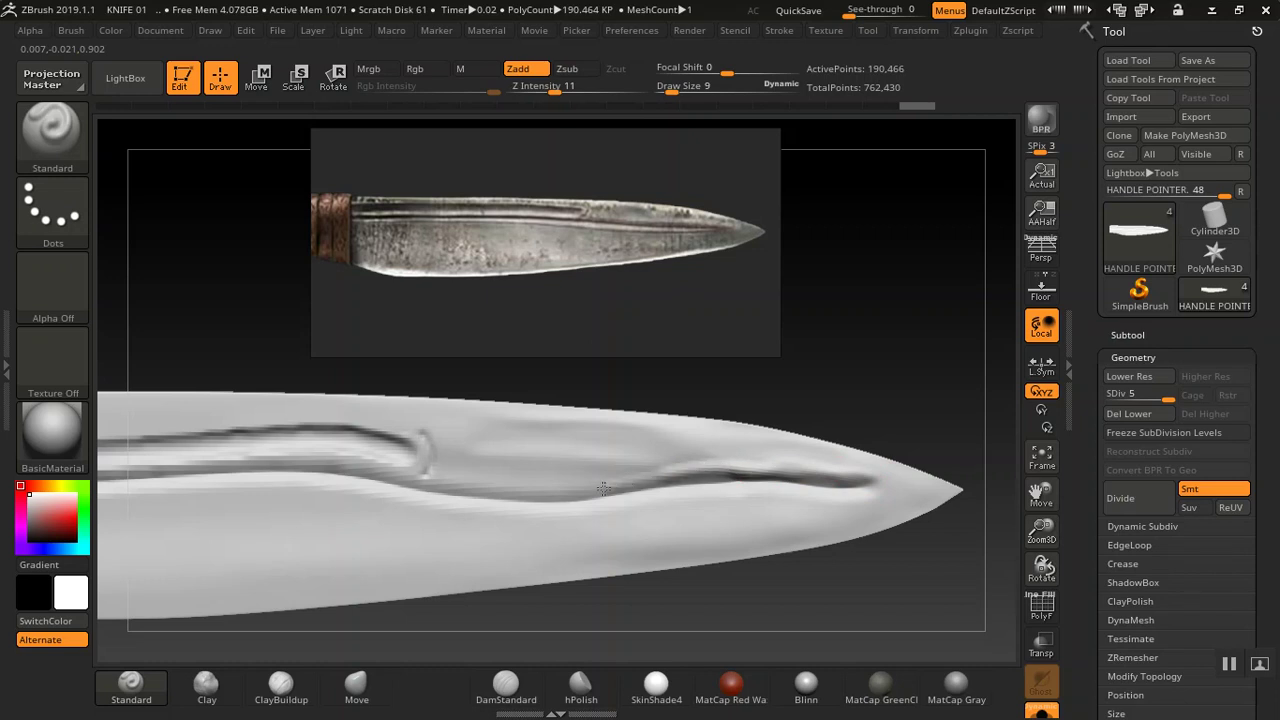
drag(571, 493, 530, 490)
drag(716, 465, 673, 474)
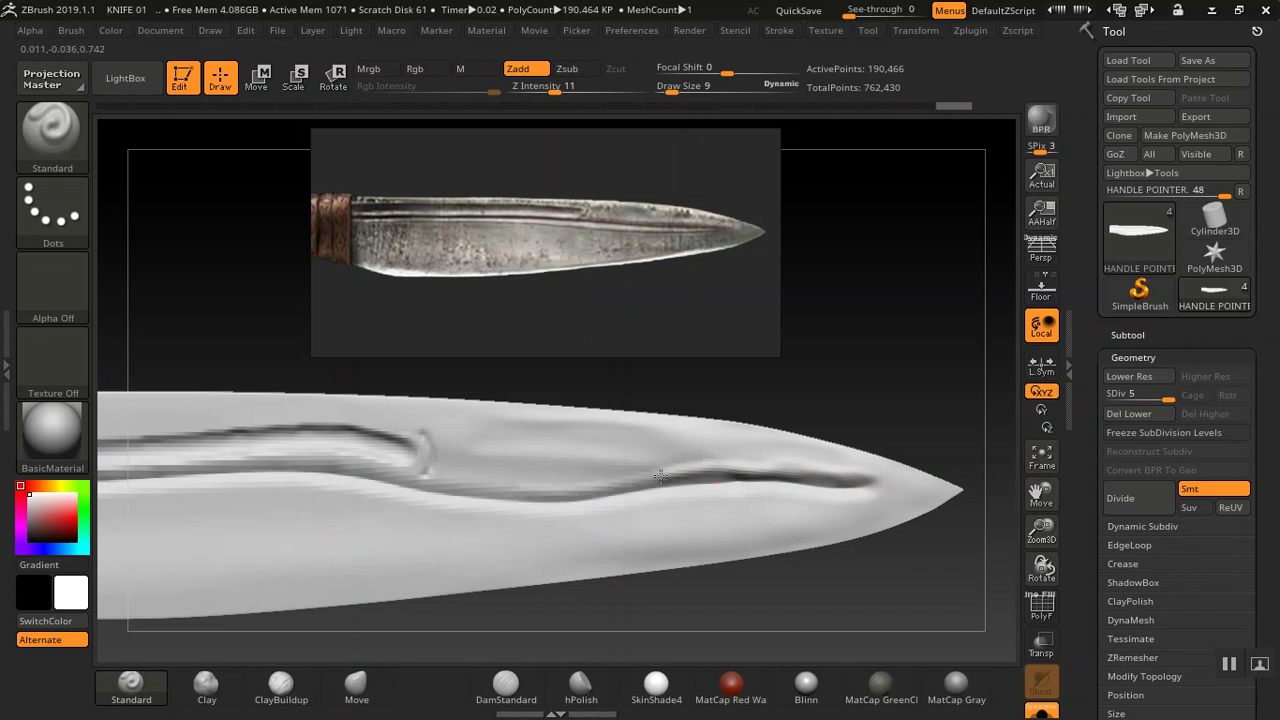
drag(573, 492, 523, 491)
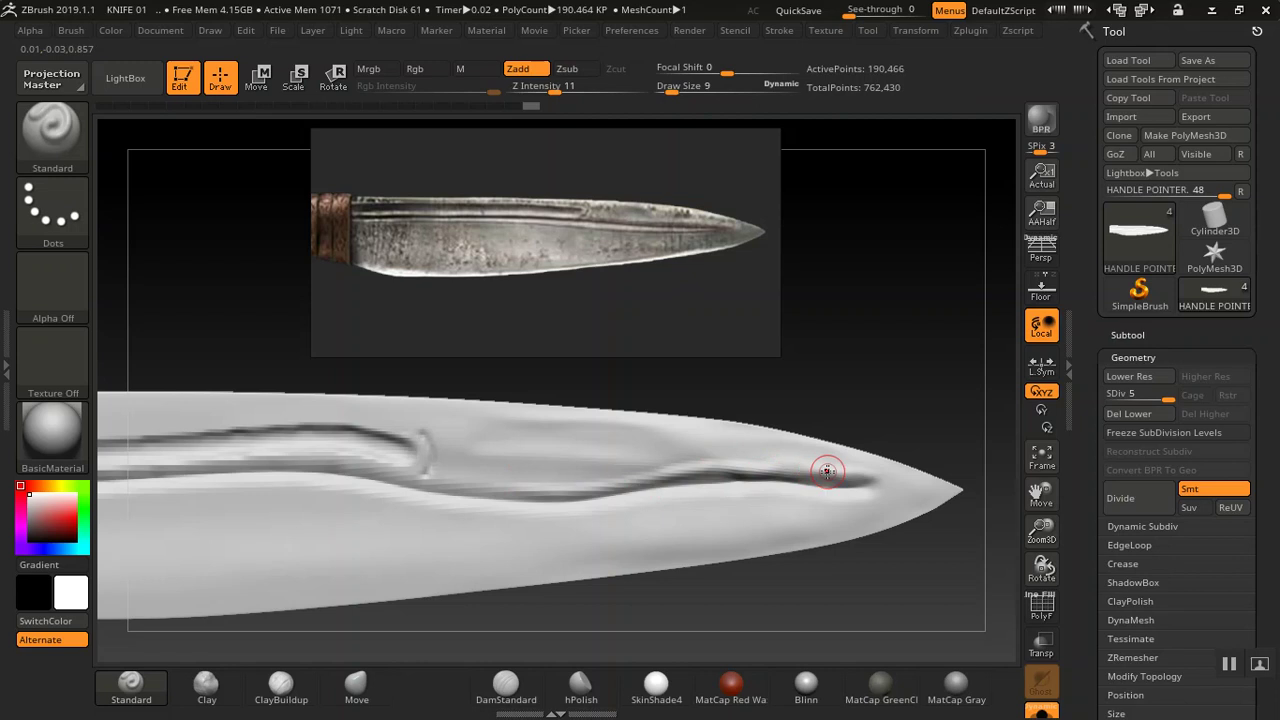
drag(844, 469, 722, 461)
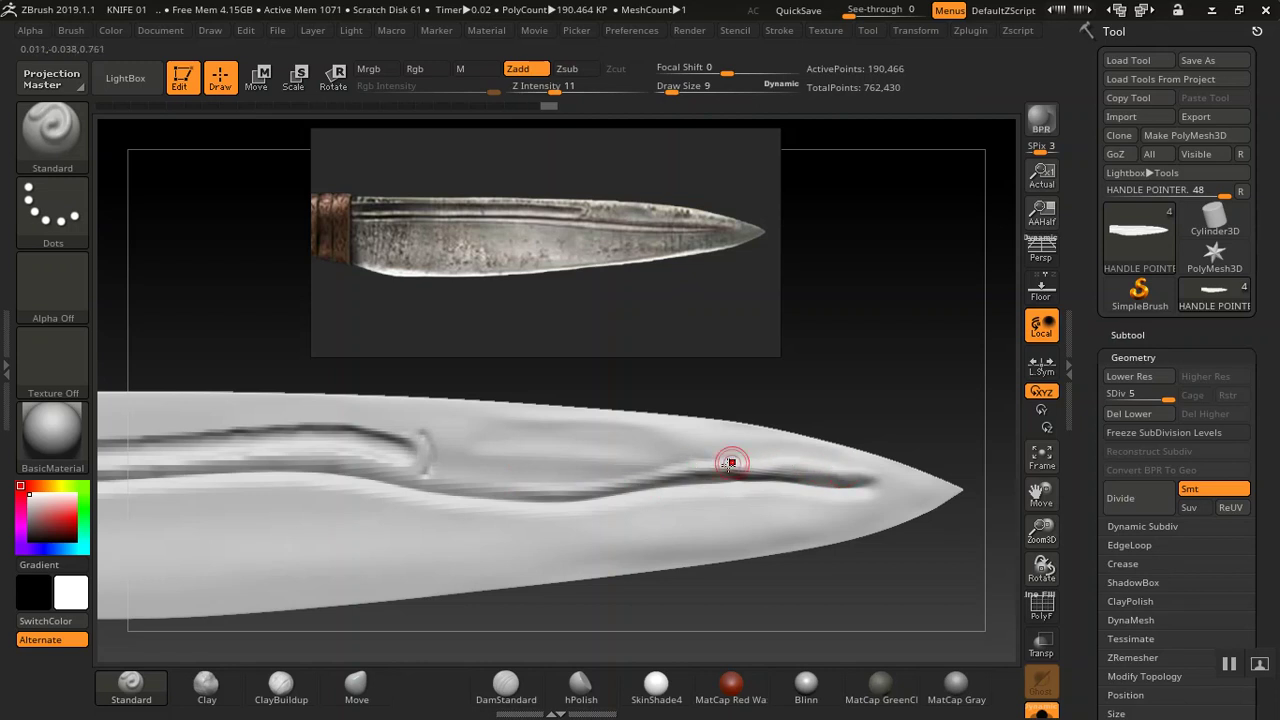
drag(708, 464, 515, 487)
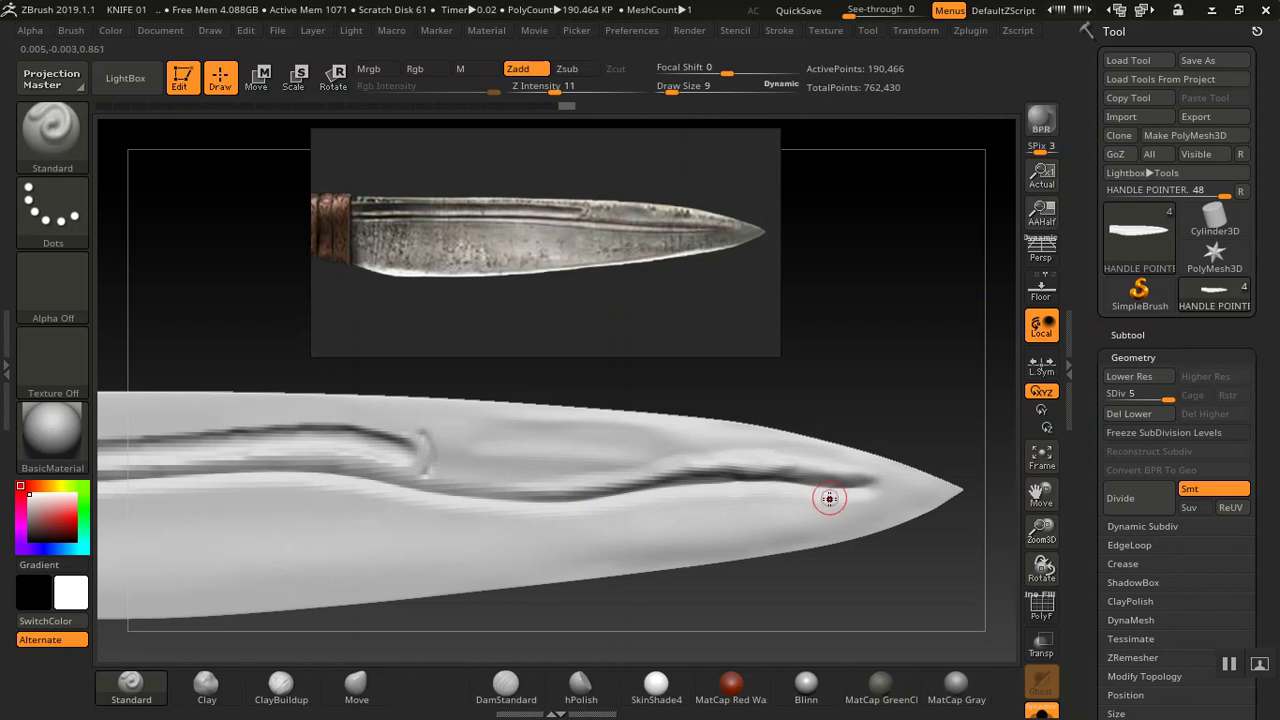
- Raise the Smooth brush's Z Intensity to 43 and soften the raised edge above the long groove near the tip
key(shift)
drag(565, 86, 600, 92)
shift+drag(880, 470, 704, 454)
mouse_move(702, 453)
shift+mouse_down()
mouse_move(732, 448)
mouse_move(692, 449)
shift+mouse_up()
shift+drag(690, 449, 675, 471)
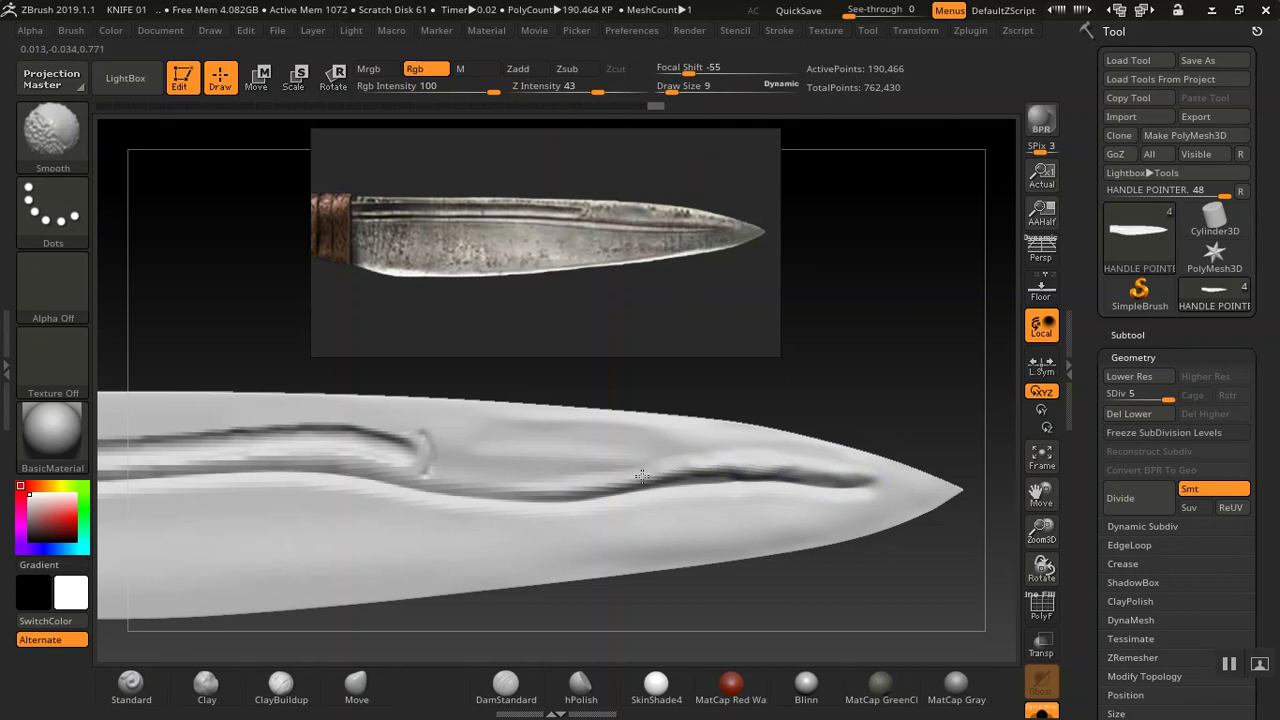
- Raise the Smooth brush's Z Intensity to 84 and try smoothing the lump above the long groove near the tip from a tilted view
mouse_move(843, 377)
mouse_down()
mouse_move(901, 397)
mouse_move(934, 343)
mouse_move(903, 463)
mouse_move(851, 486)
mouse_up()
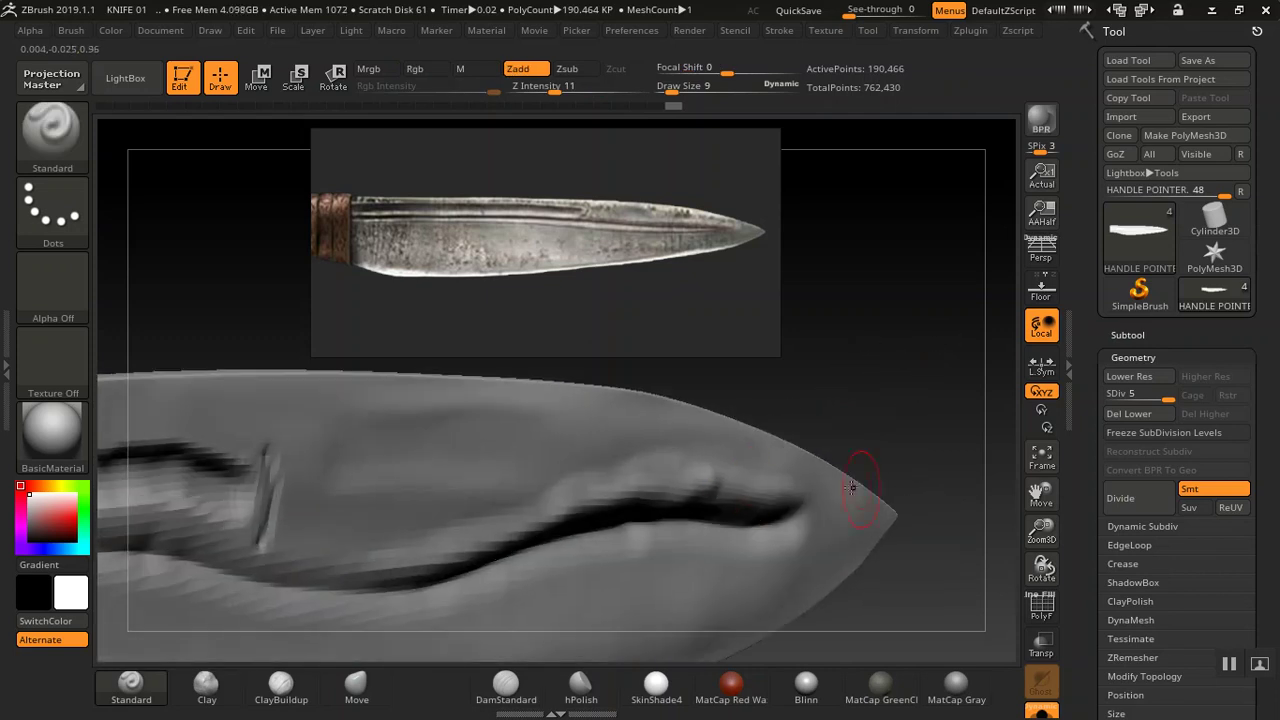
shift+drag(729, 476, 722, 482)
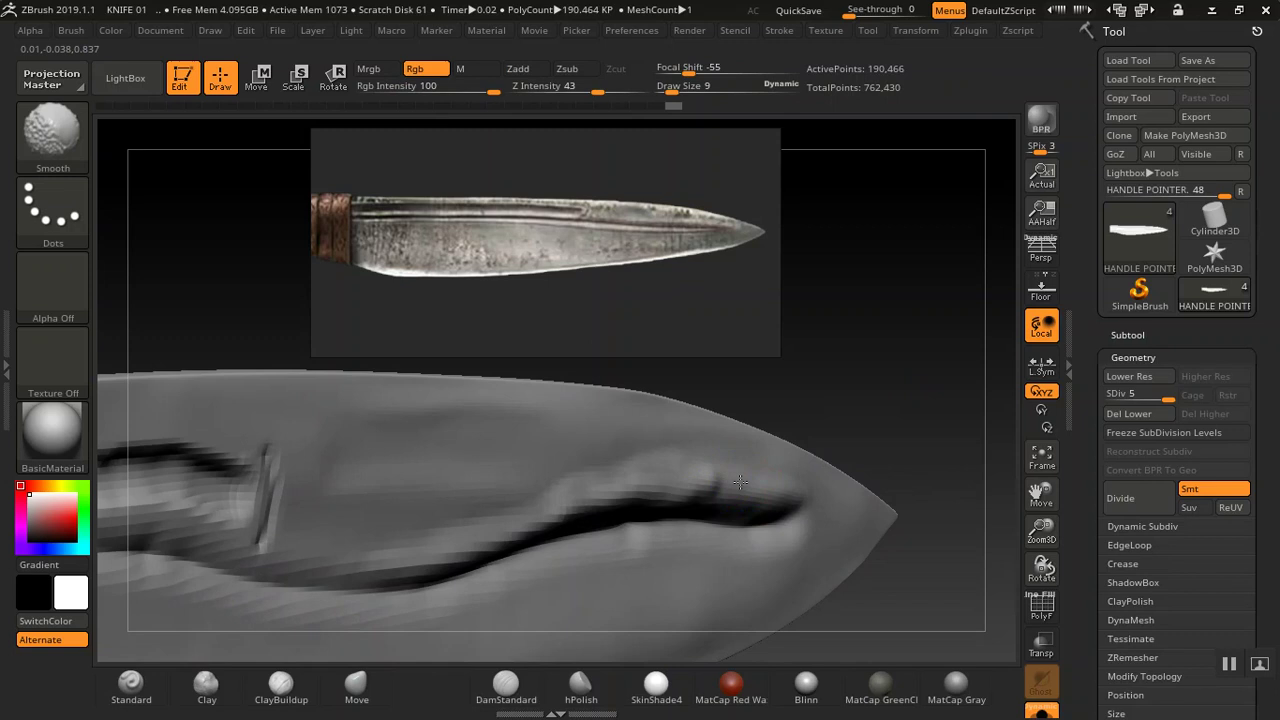
shift+drag(583, 92, 632, 91)
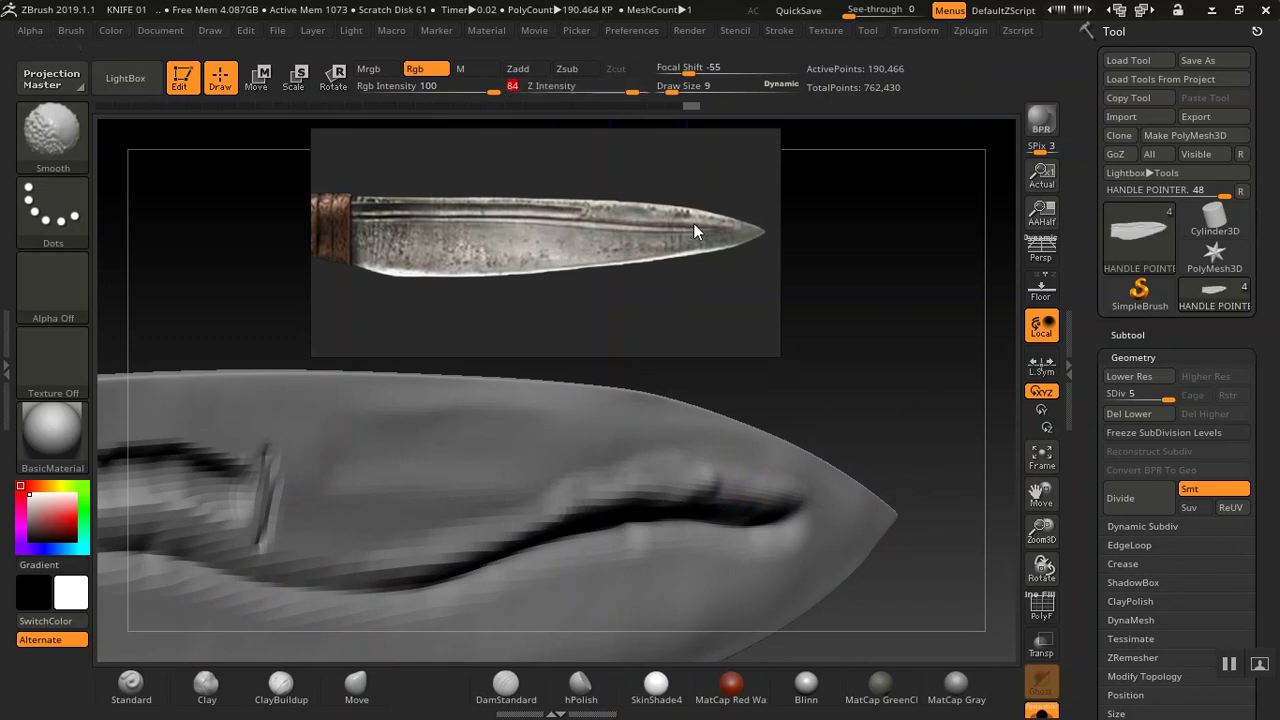
shift+drag(749, 486, 671, 482)
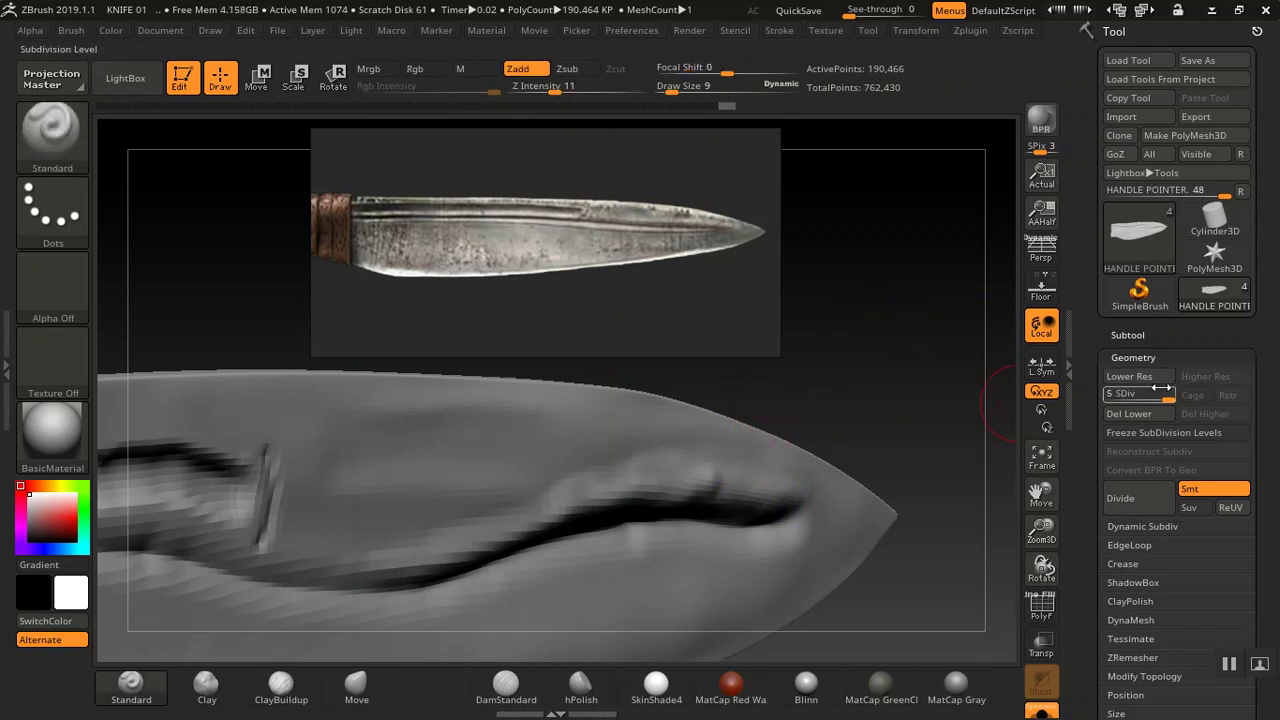
- Lower the blade to subdivision level 4 and smooth the lump above the long groove near the tip
drag(1161, 398, 1150, 395)
key(shift)
mouse_move(757, 485)
shift+mouse_down()
mouse_move(763, 463)
mouse_move(740, 480)
shift+mouse_up()
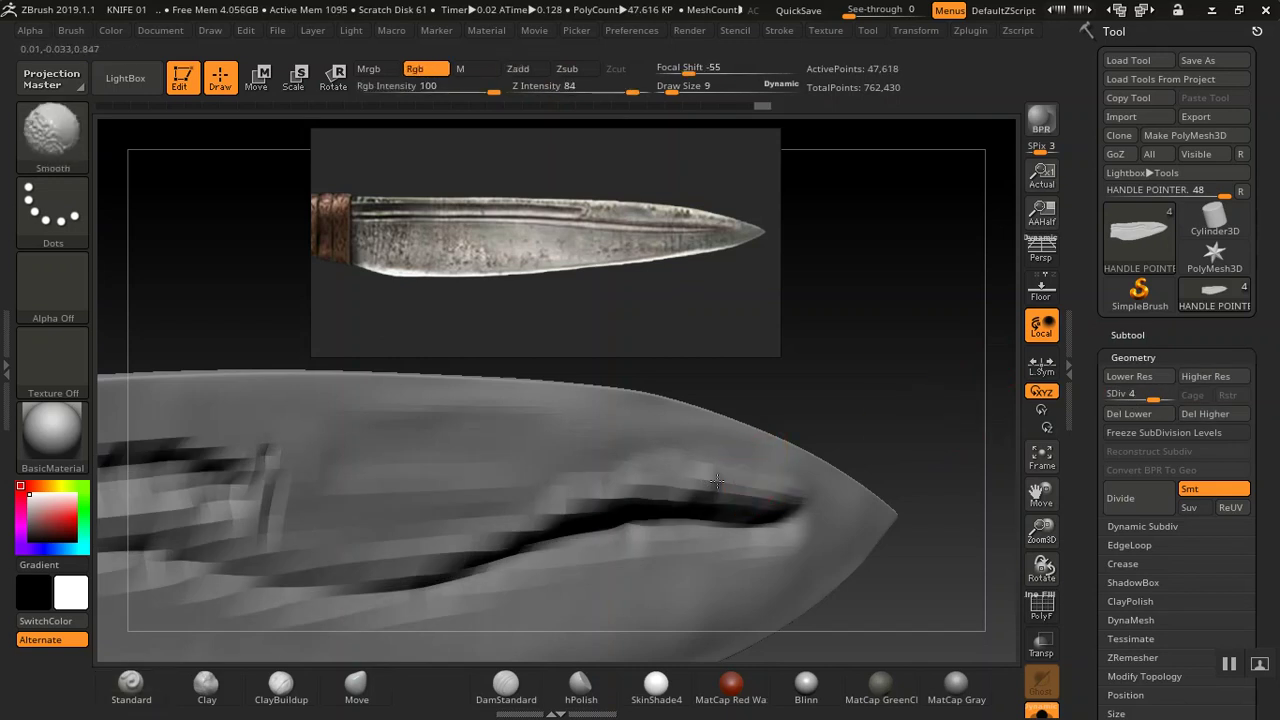
shift+drag(758, 490, 716, 459)
key(shift)
key(shift)
key(shift)
key(shift)
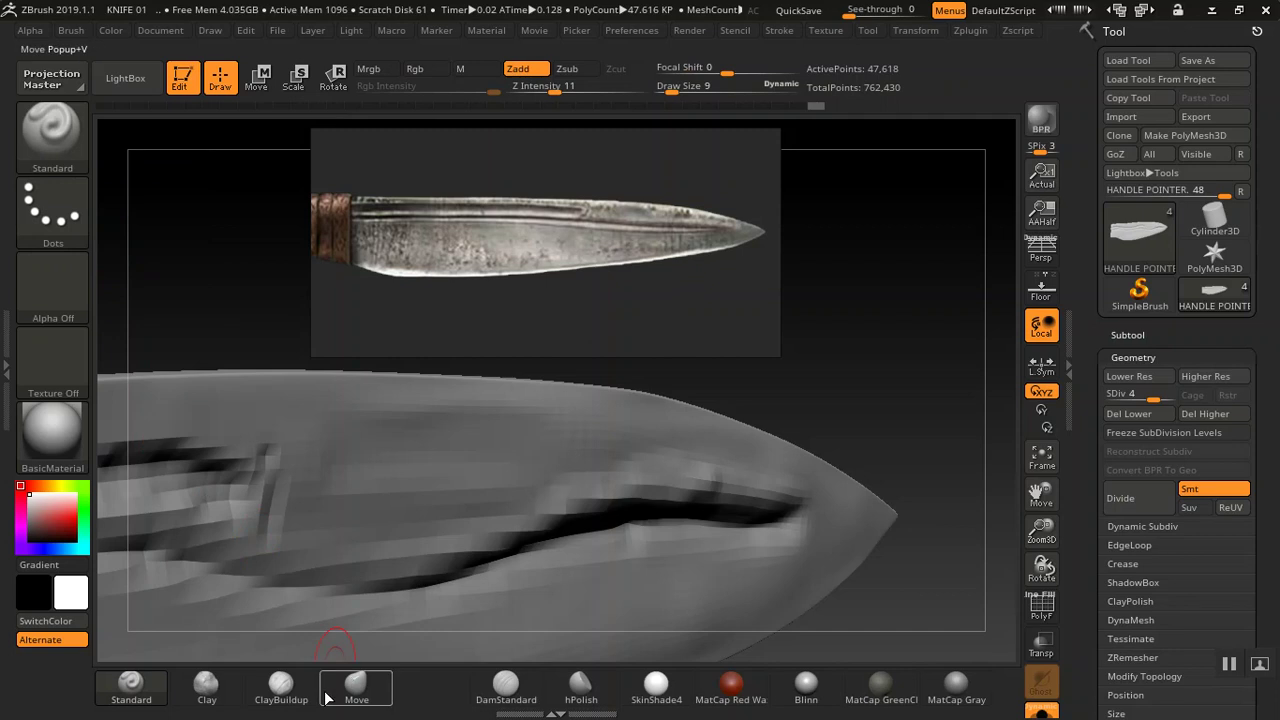
- Move the reference photo aside and load the Smooth Stronger brush from the LightBox Smooth brush folder
click(281, 686)
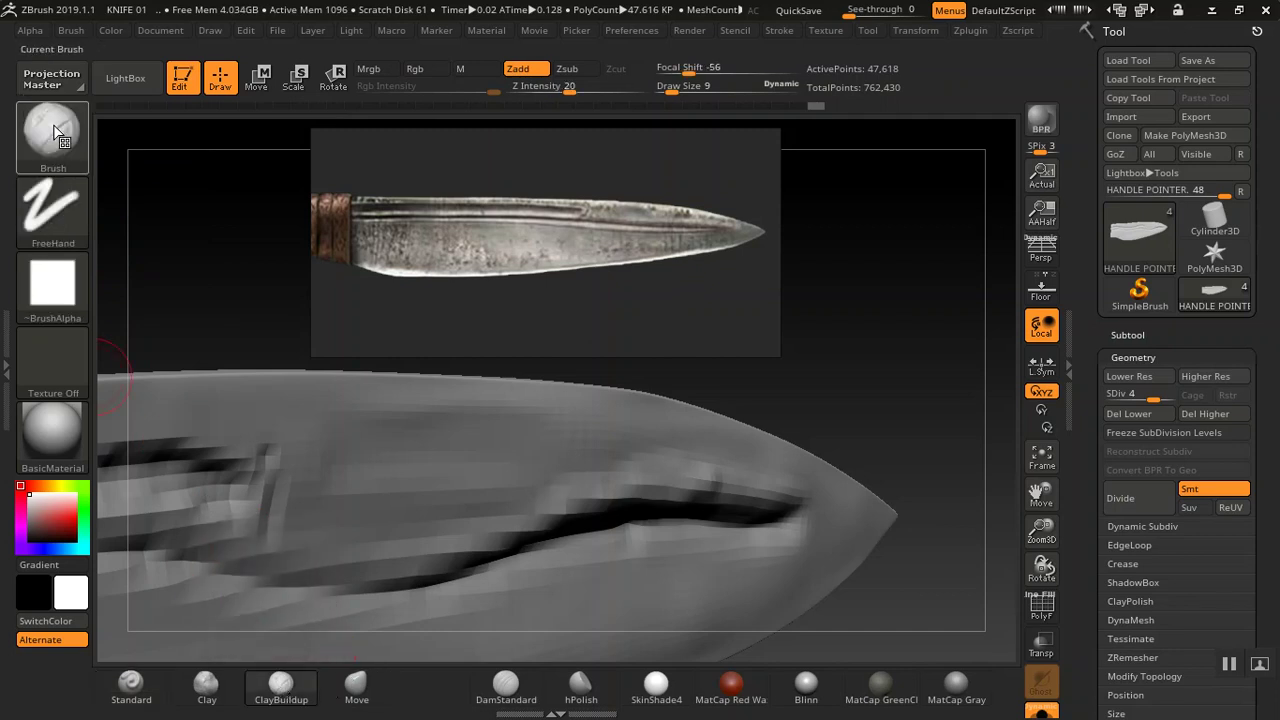
click(120, 80)
drag(490, 225, 922, 385)
click(298, 130)
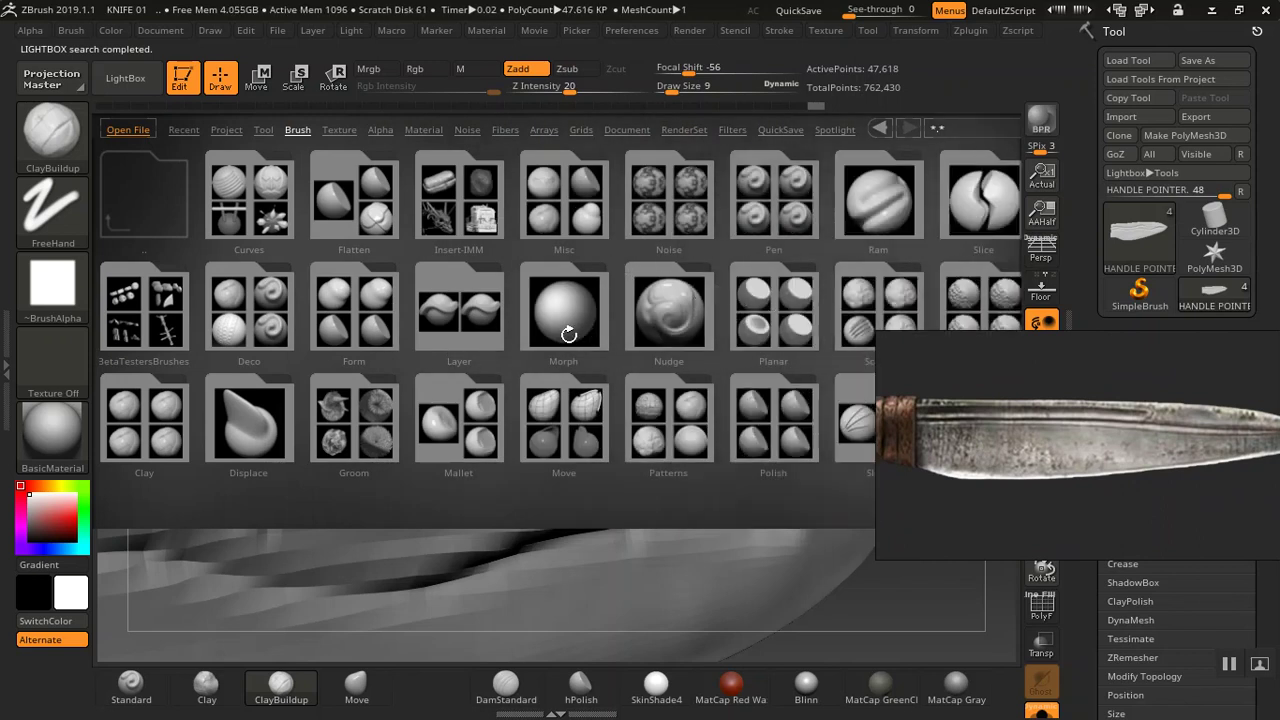
click(628, 315)
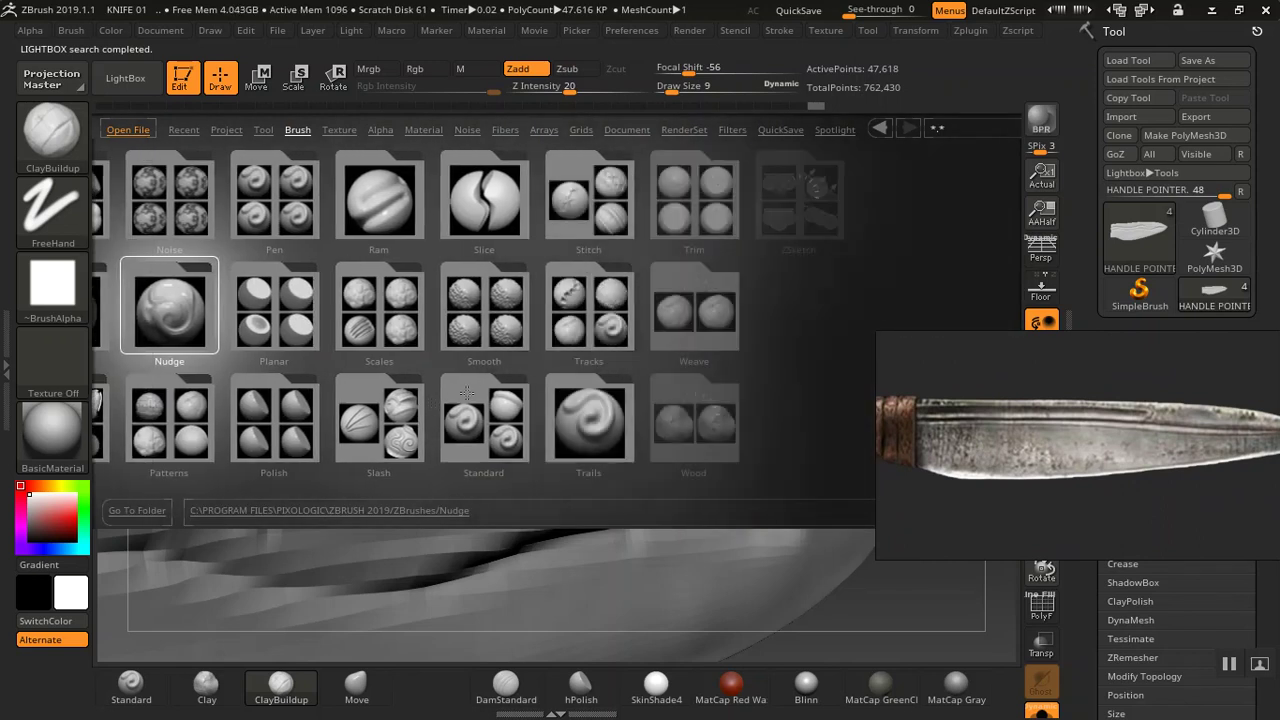
click(487, 315)
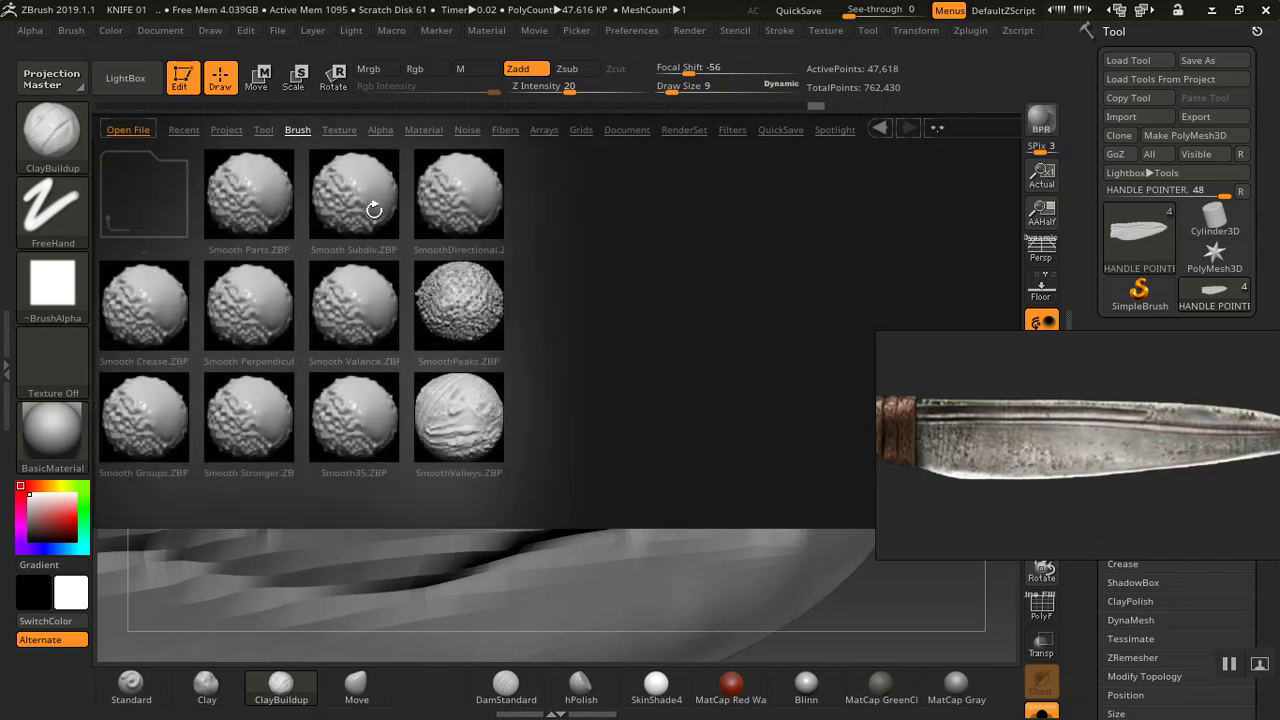
double_click(252, 430)
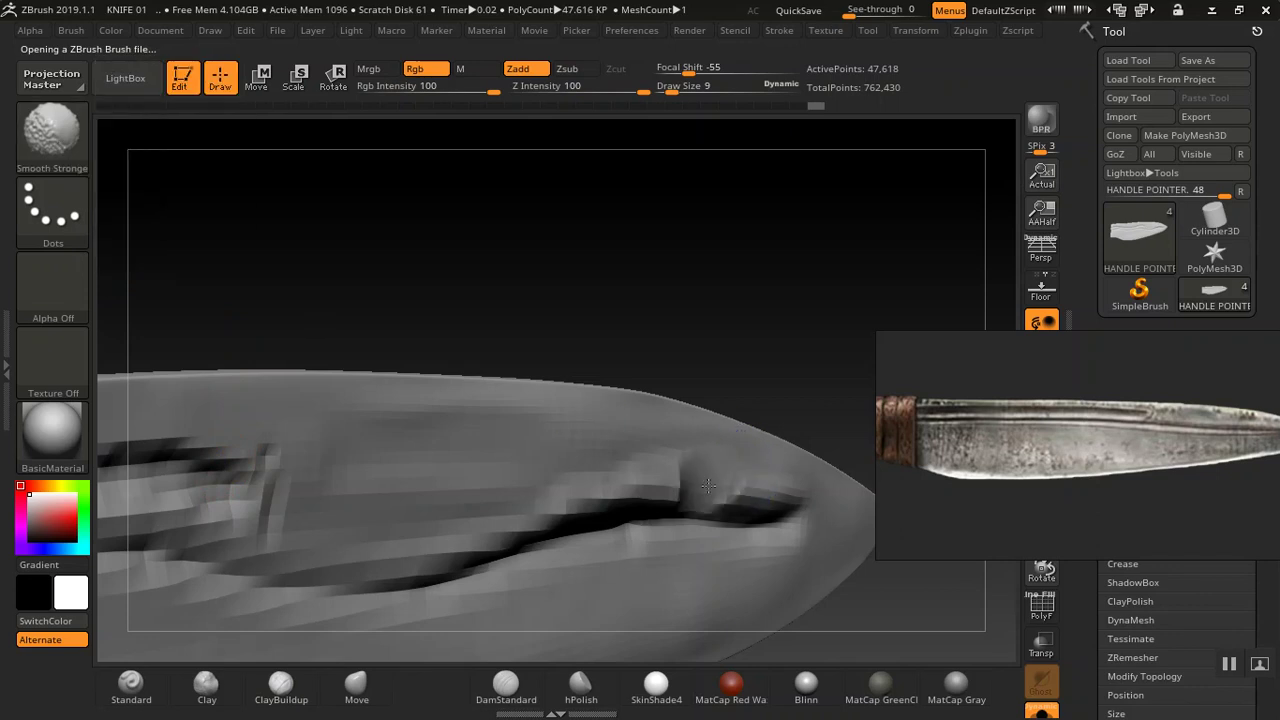
- Set Smooth Stronger's Z Intensity to 7, soften the raised edge above the long groove, and move the reference photo back above the blade
shift+drag(699, 482, 723, 452)
key(ctrl+z)
drag(573, 88, 545, 90)
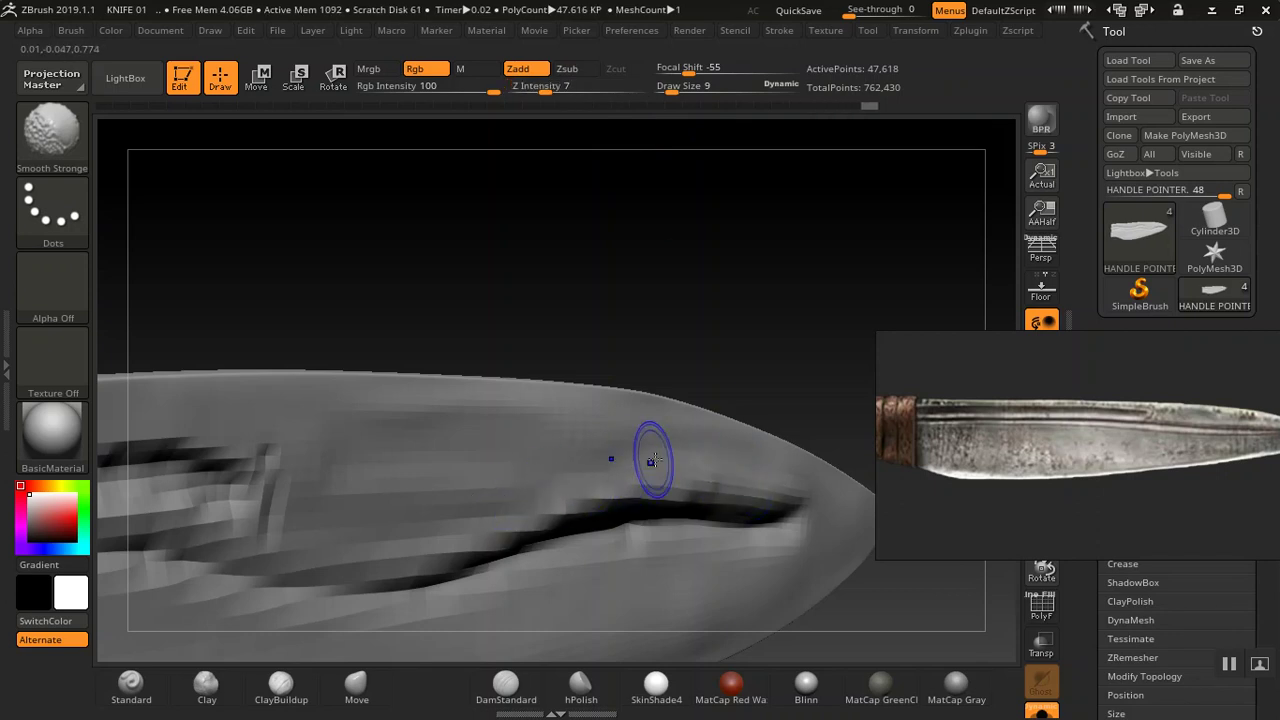
mouse_move(1100, 383)
mouse_down()
mouse_move(767, 253)
mouse_move(458, 193)
mouse_up()
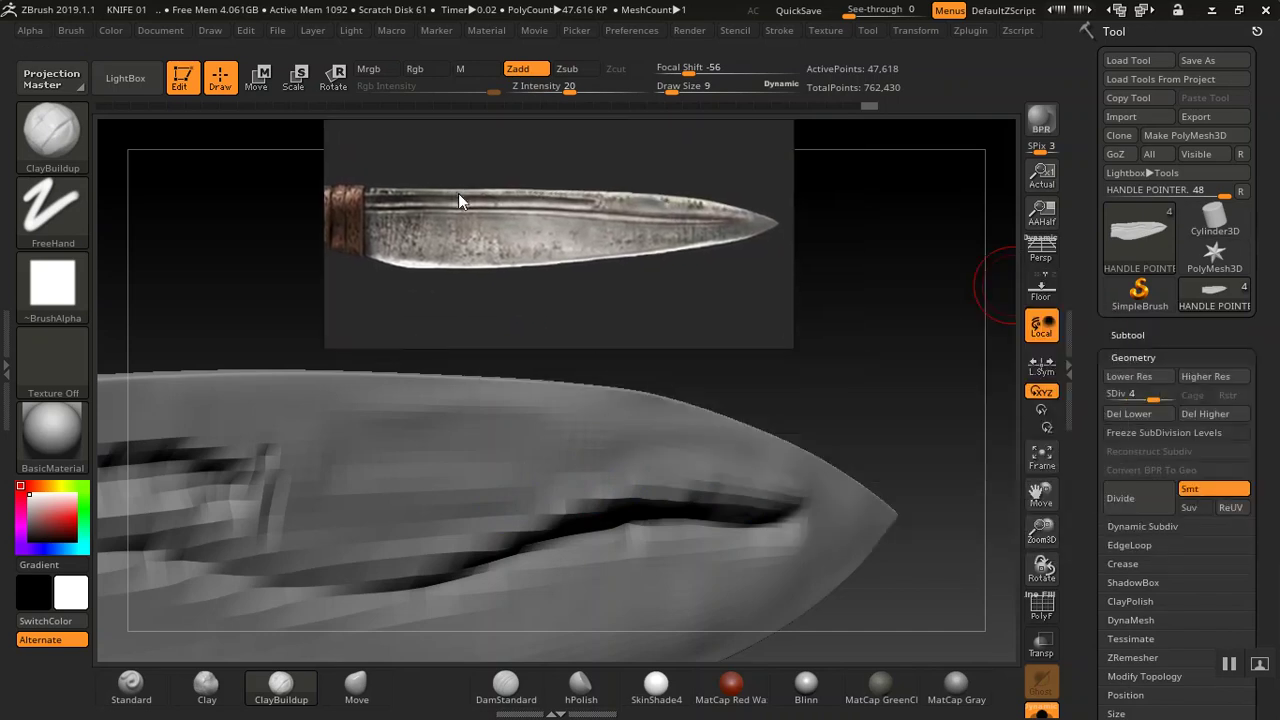
- Return to subdivision level 5 and lower Smooth Stronger's Z Intensity to 1 for gentle smoothing around the groove ends
drag(1157, 396, 1176, 401)
key(shift)
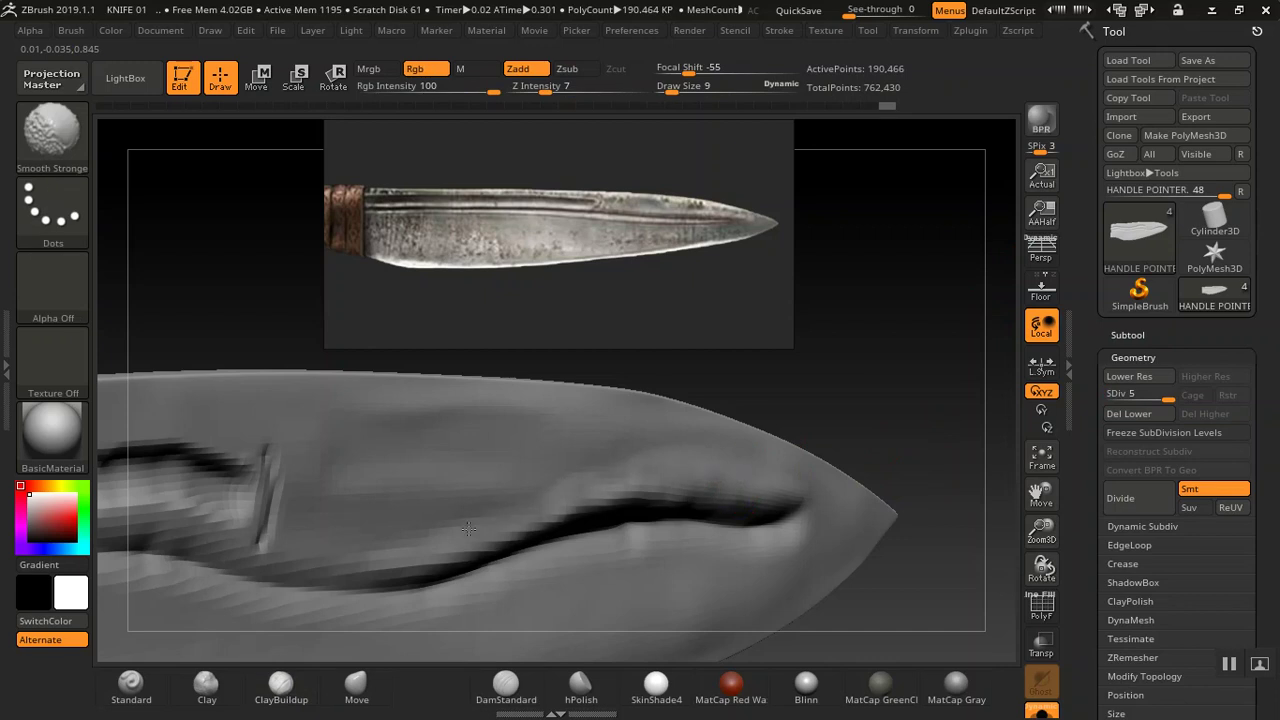
drag(920, 386, 866, 390)
key(shift)
click(543, 86)
drag(543, 88, 522, 88)
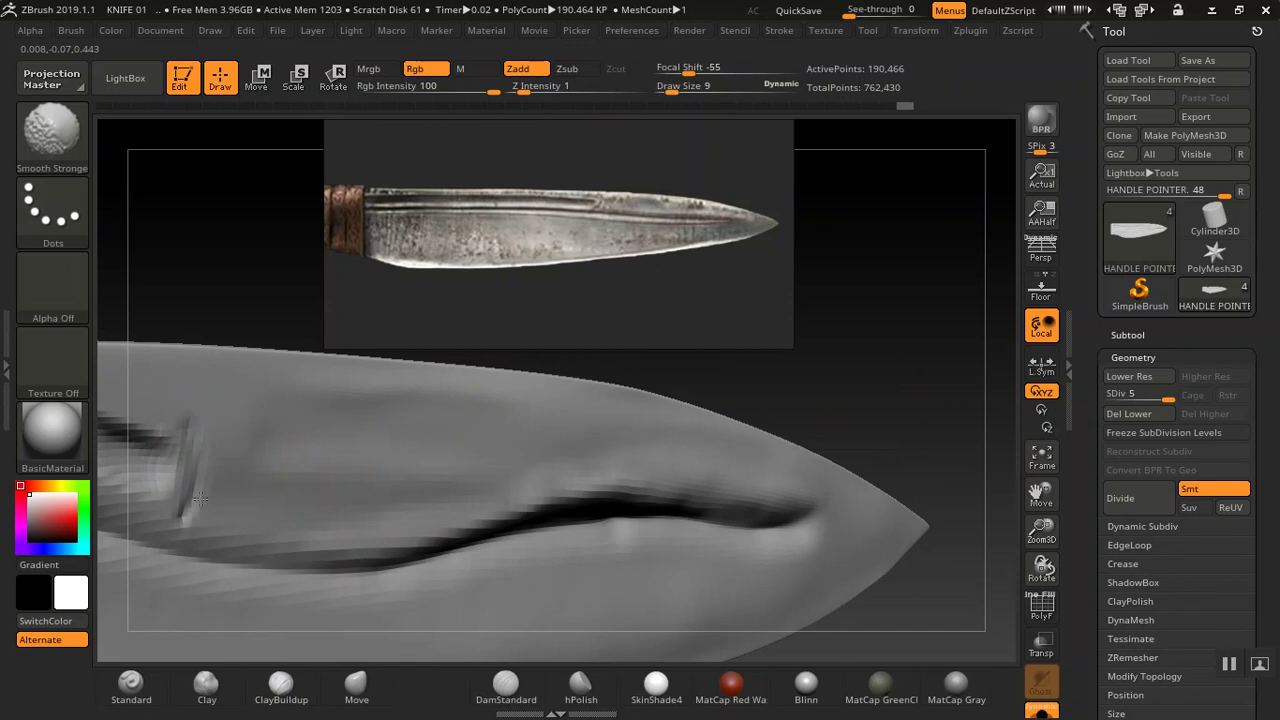
drag(889, 363, 859, 376)
key(ctrl+z)
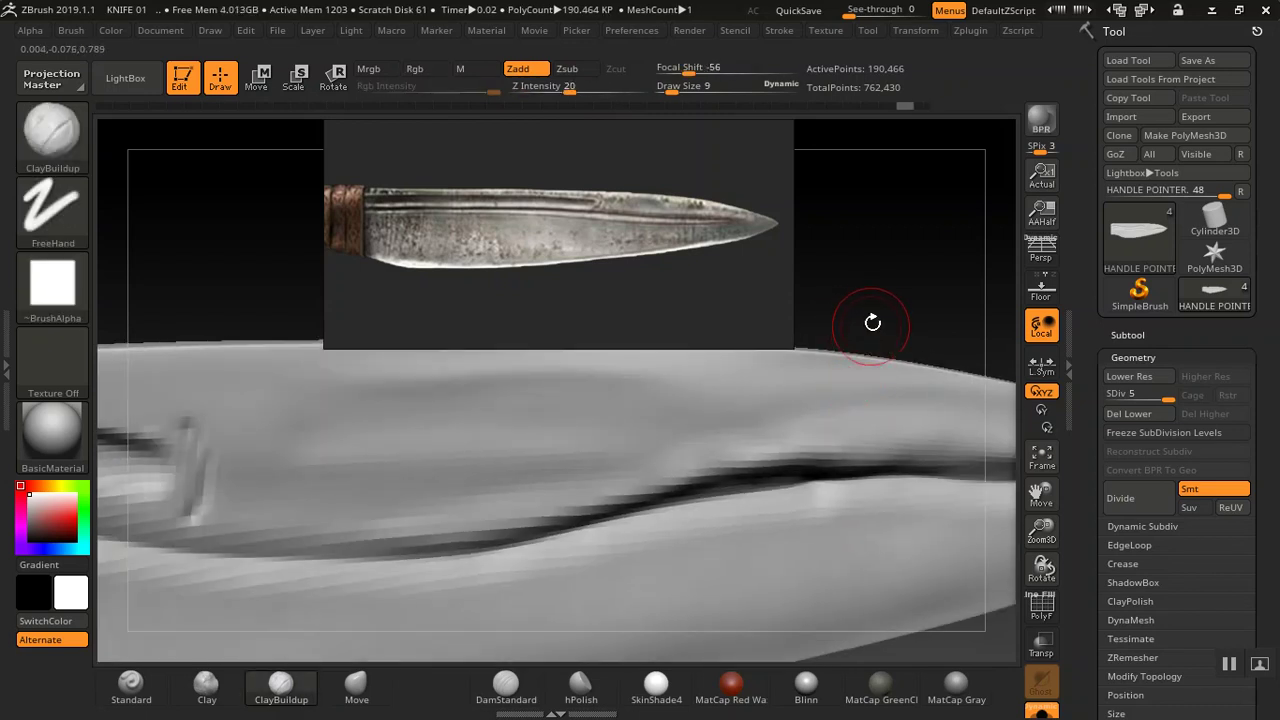
- Examine the whole blade and its grooves from several angles against the reference photo
drag(897, 286, 846, 269)
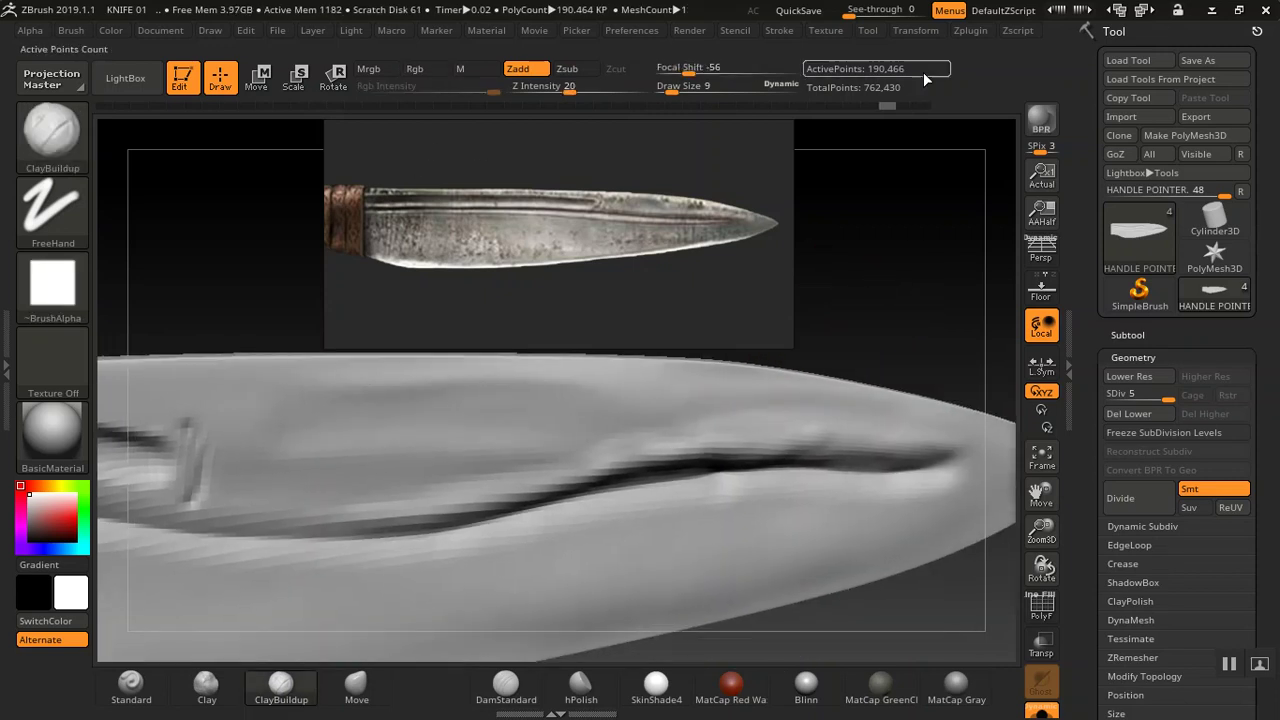
drag(928, 346, 852, 358)
drag(778, 459, 880, 399)
mouse_move(818, 422)
mouse_down()
mouse_move(857, 400)
mouse_move(803, 383)
mouse_move(851, 374)
mouse_move(809, 357)
mouse_move(791, 391)
mouse_move(874, 392)
mouse_up()
mouse_move(883, 466)
mouse_down()
mouse_move(914, 428)
mouse_move(899, 414)
mouse_up()
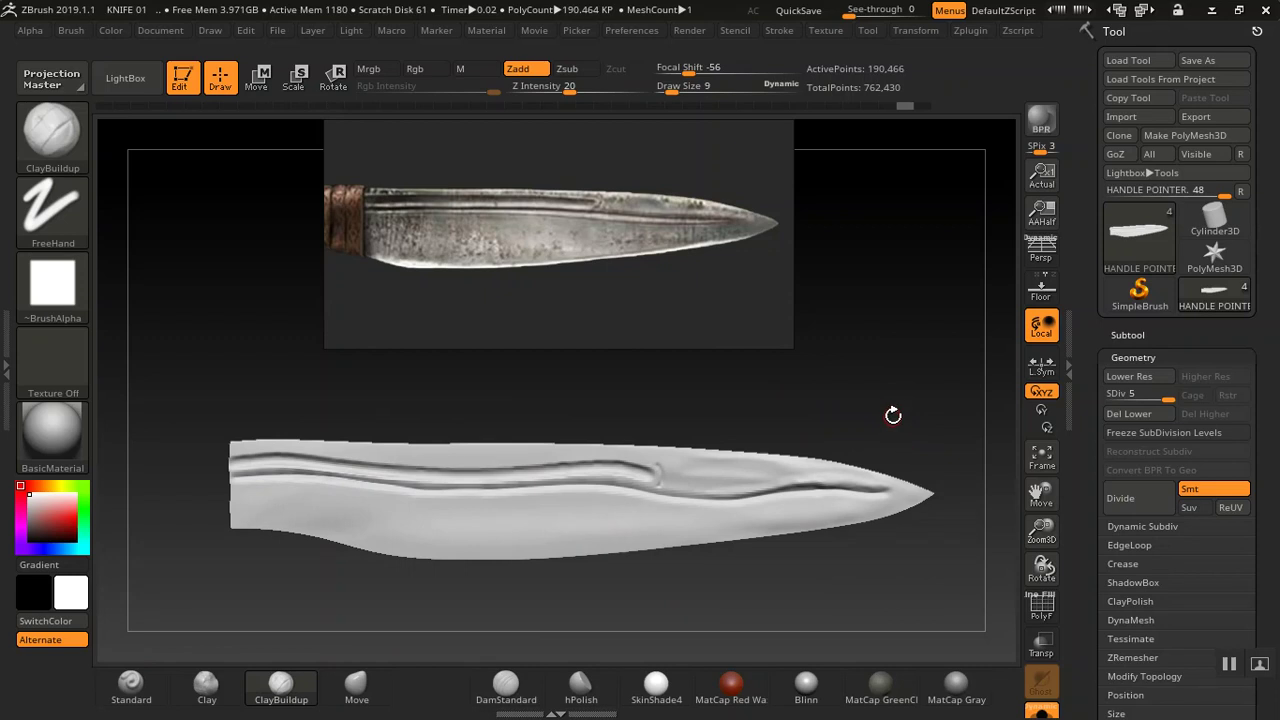
mouse_move(879, 410)
mouse_down()
mouse_move(869, 420)
mouse_move(891, 449)
mouse_move(872, 388)
mouse_move(903, 435)
mouse_move(1012, 421)
mouse_up()
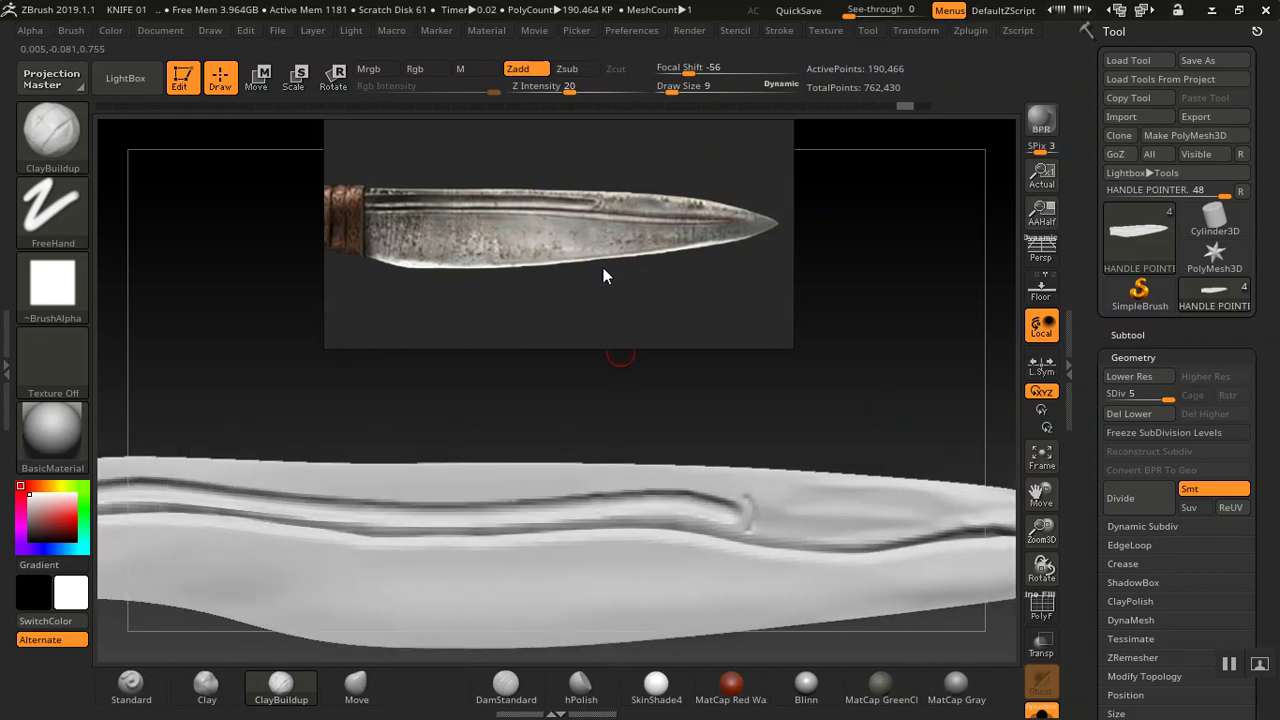
mouse_move(764, 437)
mouse_down()
mouse_move(857, 400)
mouse_move(826, 420)
mouse_move(843, 437)
mouse_move(757, 390)
mouse_move(869, 366)
mouse_move(846, 360)
mouse_move(851, 337)
mouse_move(800, 400)
mouse_up()
- Build up the long groove's lower edge near the tip with the Standard brush at draw size 4
click(131, 686)
alt+drag(908, 332, 914, 373)
mouse_move(939, 320)
mouse_down()
mouse_move(966, 315)
mouse_move(814, 283)
mouse_move(822, 292)
mouse_up()
drag(888, 472, 852, 478)
key(bracketleft)
key(bracketleft)
key(bracketleft)
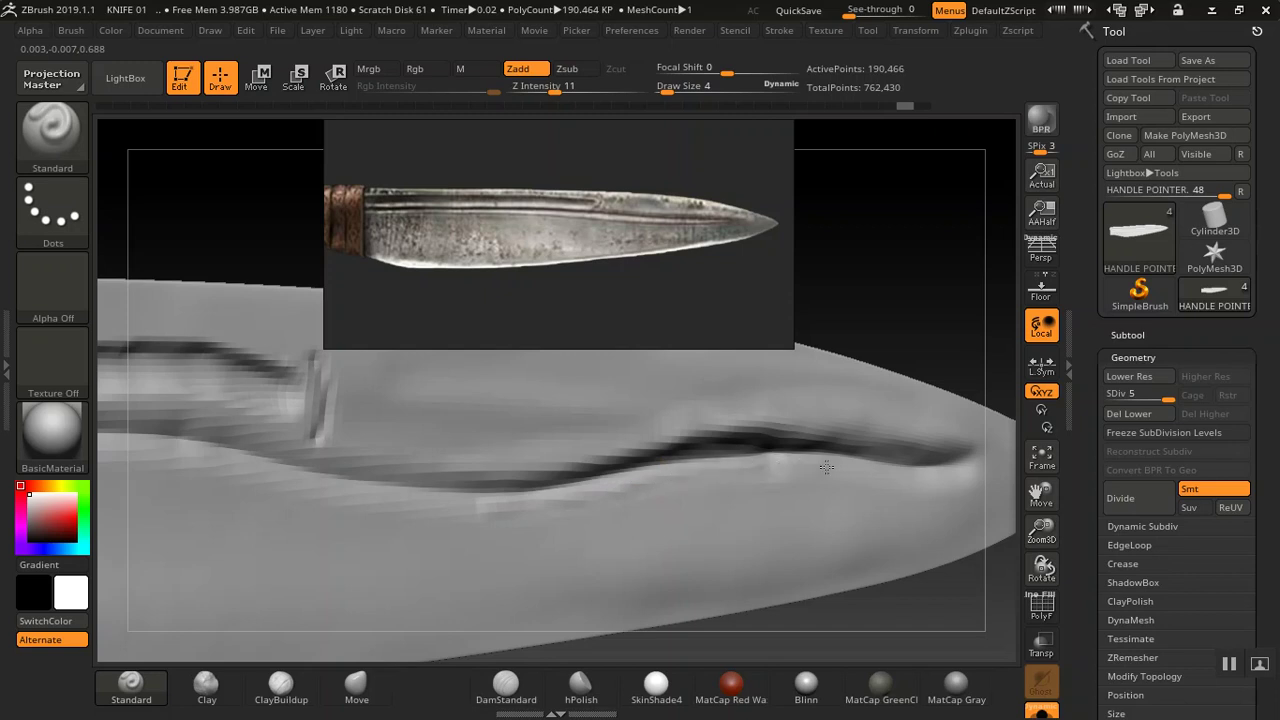
drag(929, 484, 972, 472)
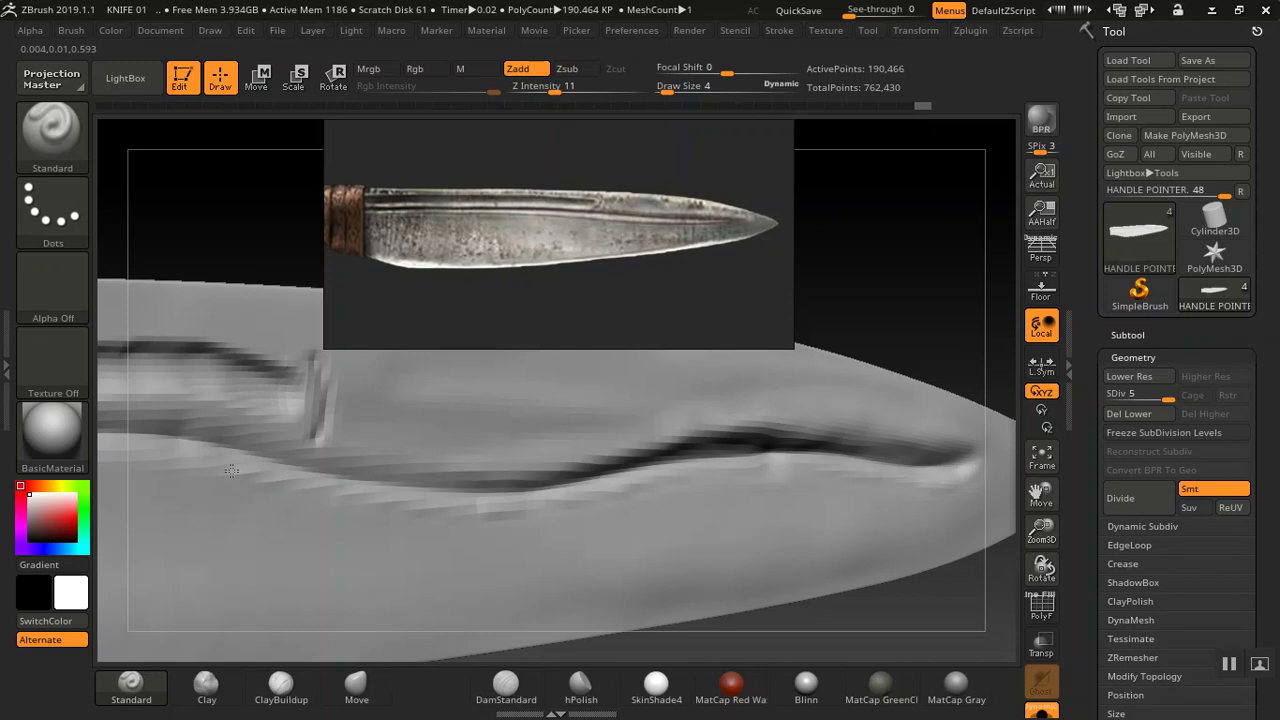
- Continue raising the long groove's lower edge with Standard strokes from the blade's middle back to the handle end
drag(902, 261, 881, 307)
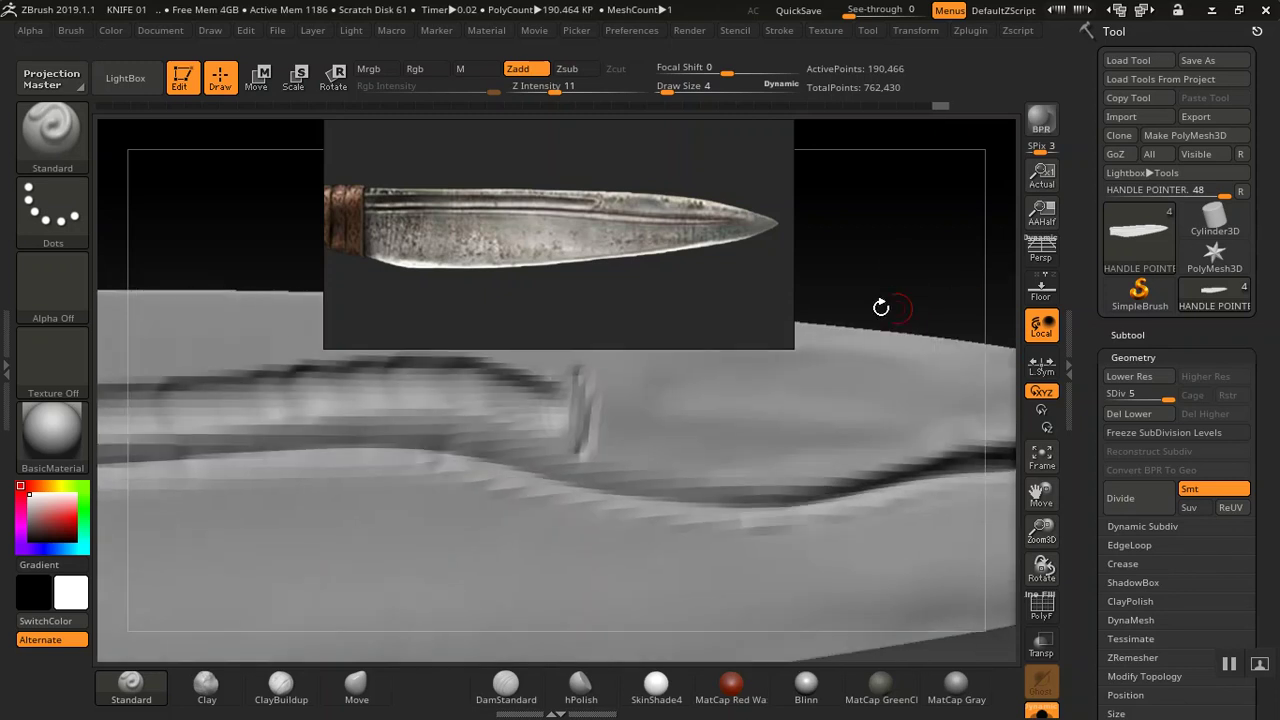
alt+drag(908, 217, 1005, 168)
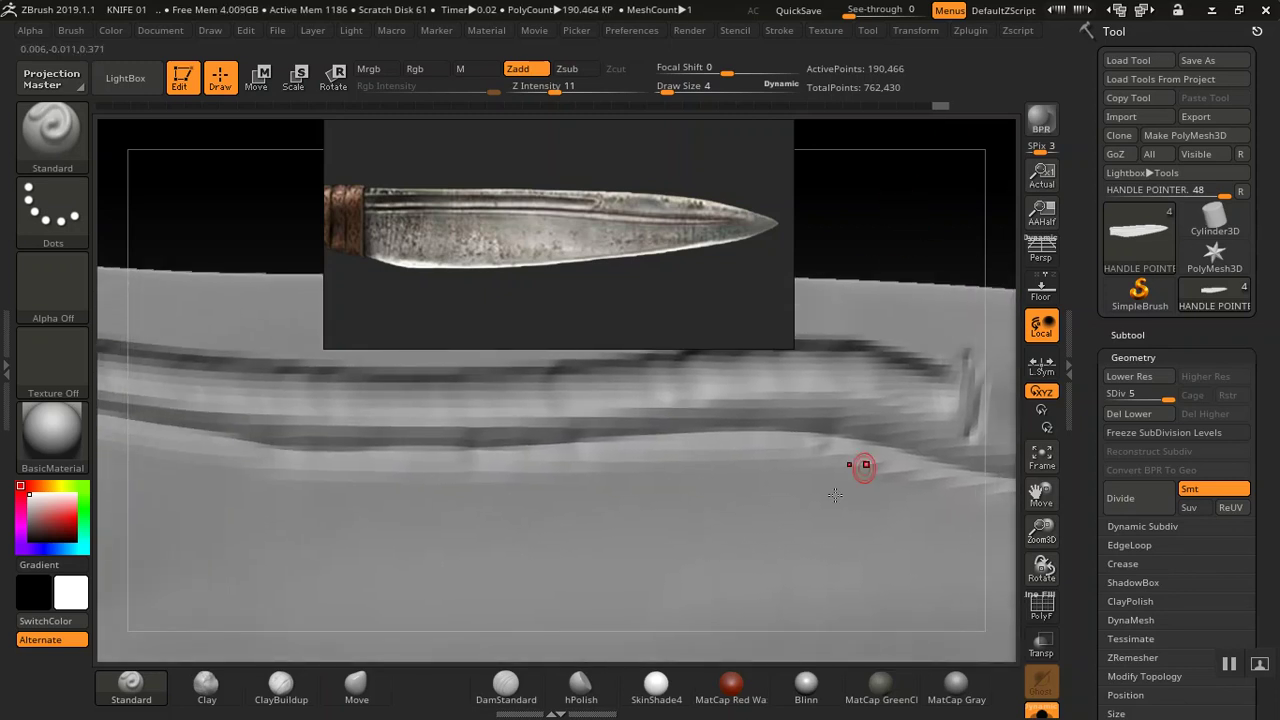
click(851, 466)
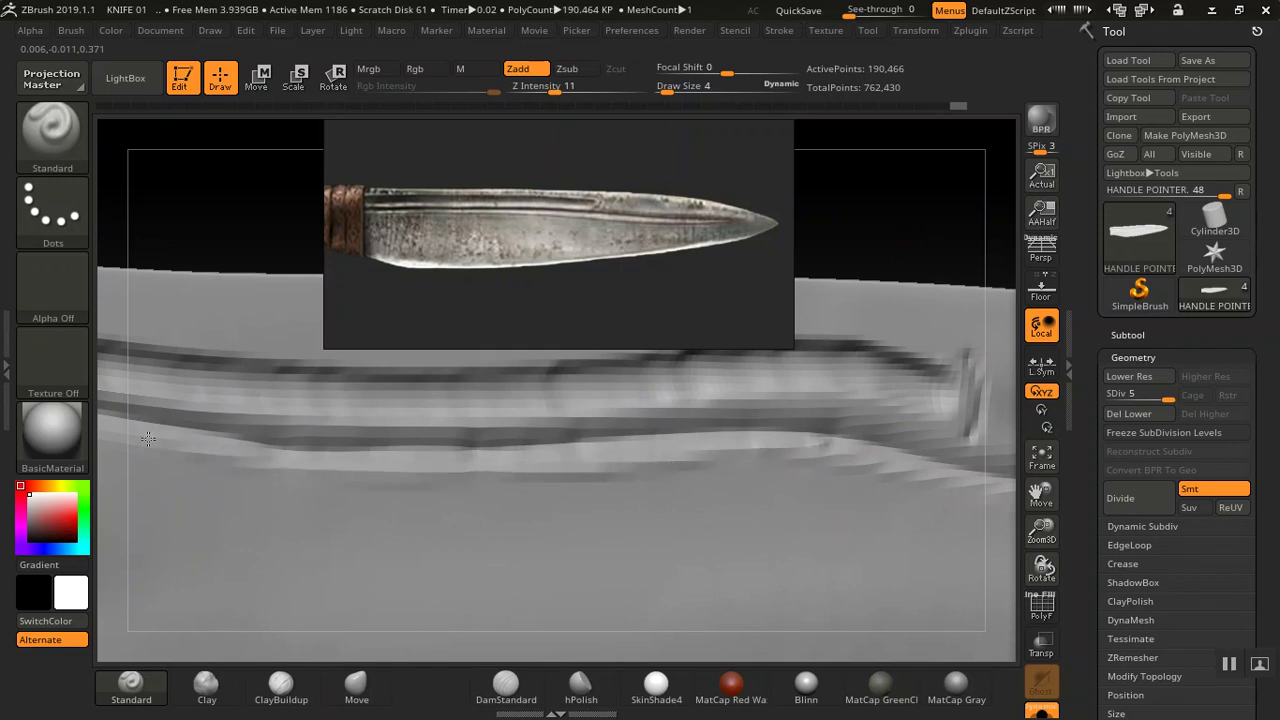
drag(880, 274, 976, 206)
alt+drag(806, 216, 972, 206)
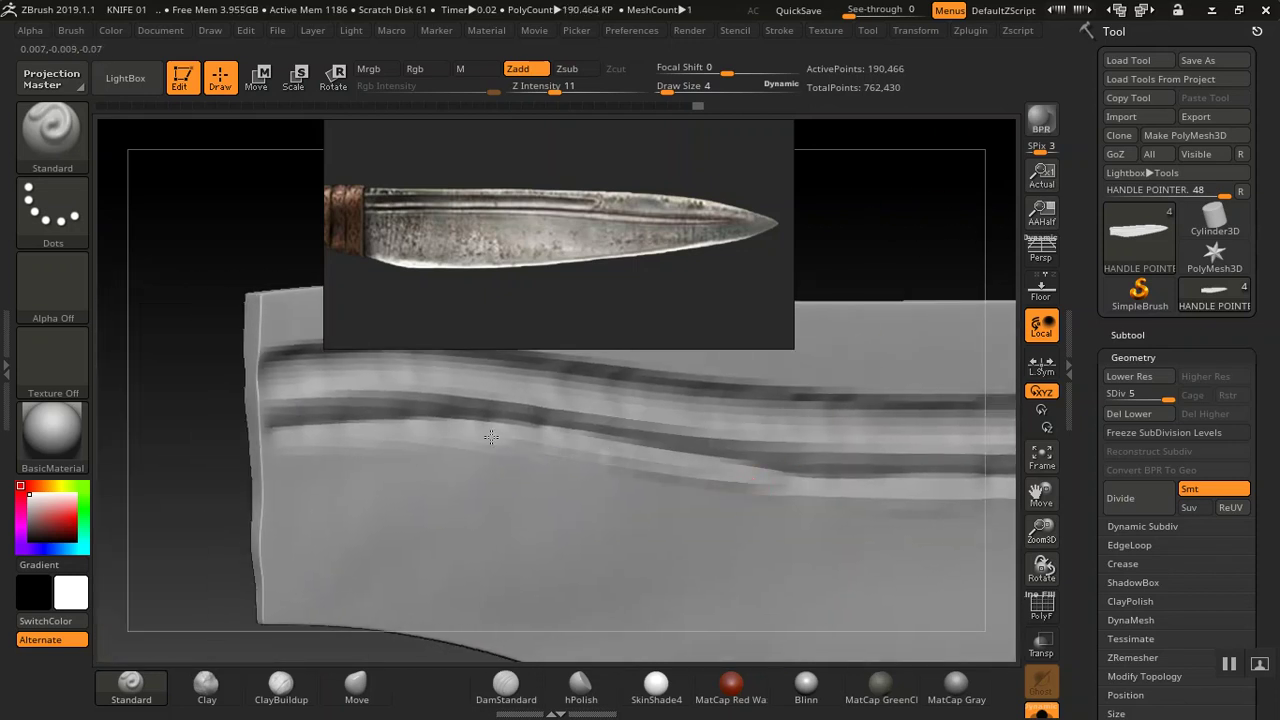
- Raise Smooth Stronger's Z Intensity to 7 and smooth the ridge between the two grooves toward the handle
mouse_move(933, 231)
mouse_down()
mouse_move(843, 189)
mouse_move(854, 211)
mouse_move(905, 200)
mouse_move(943, 223)
mouse_move(870, 277)
mouse_up()
key(shift)
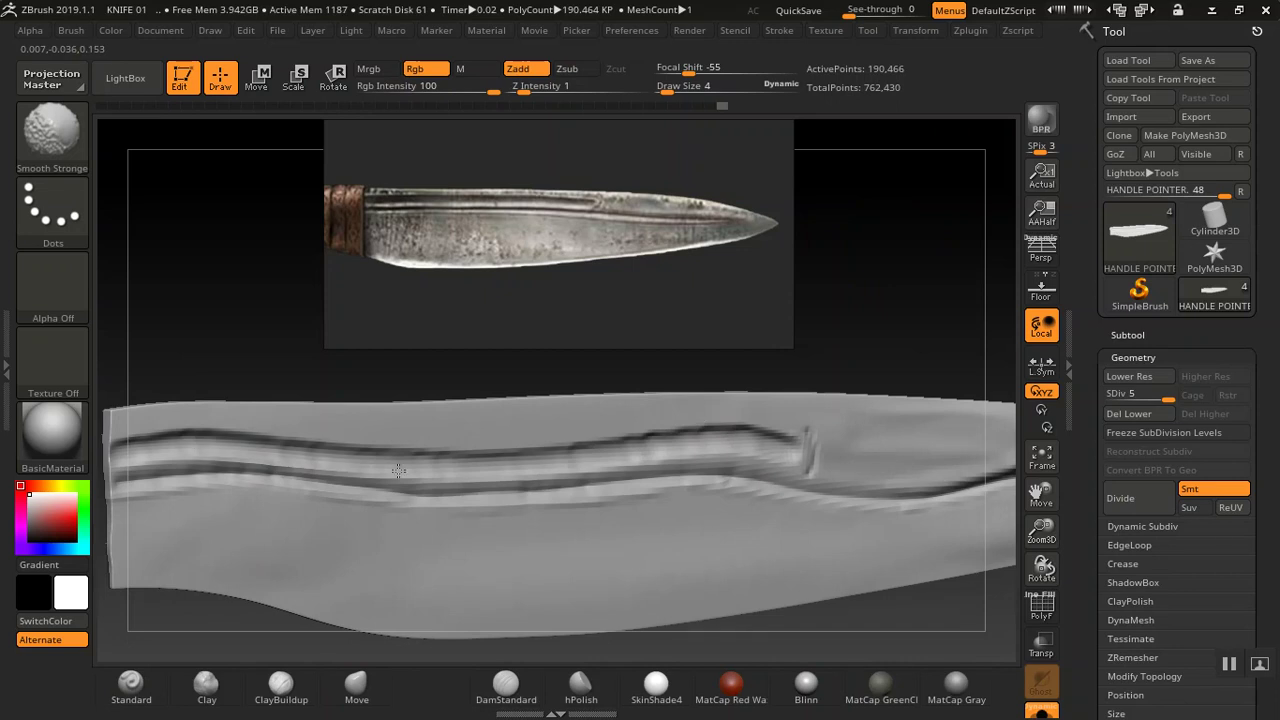
shift+drag(537, 91, 546, 91)
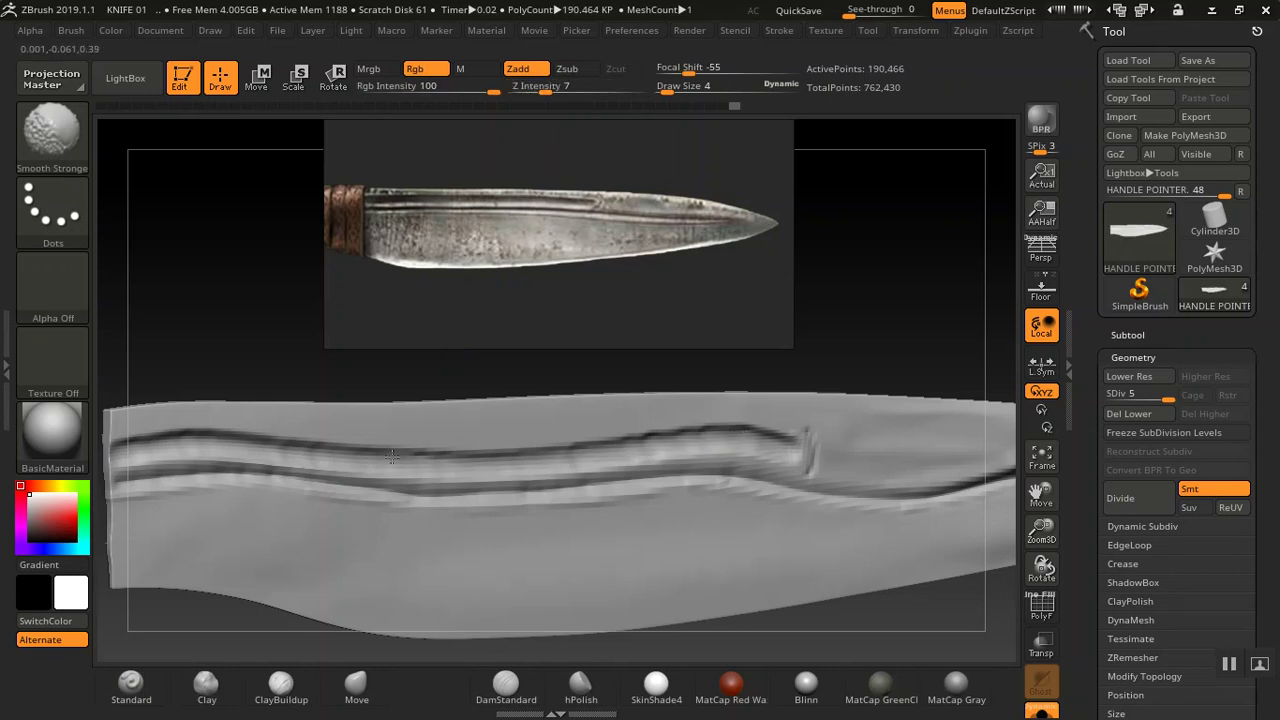
shift+click(120, 456)
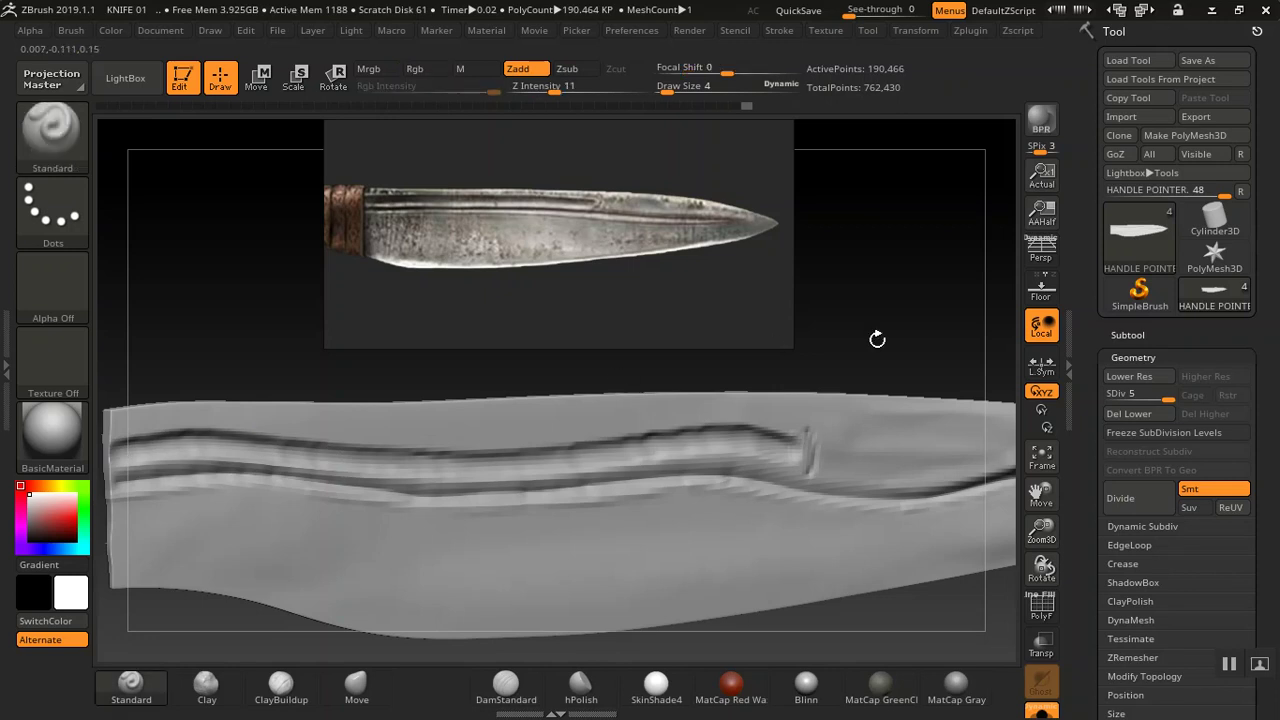
- Add unevenness to the lower blade face with Standard at draw size 14 and soften it with Smooth Stronger at Z Intensity 13
drag(905, 300, 854, 360)
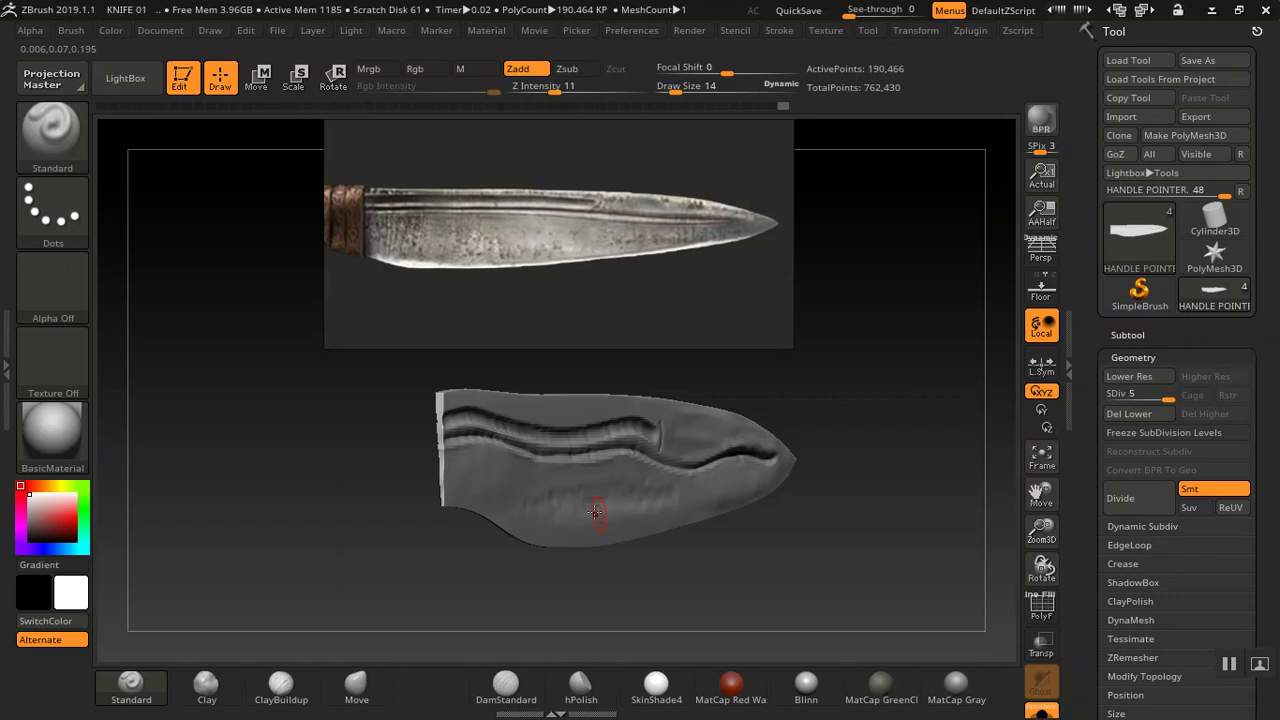
key(shift)
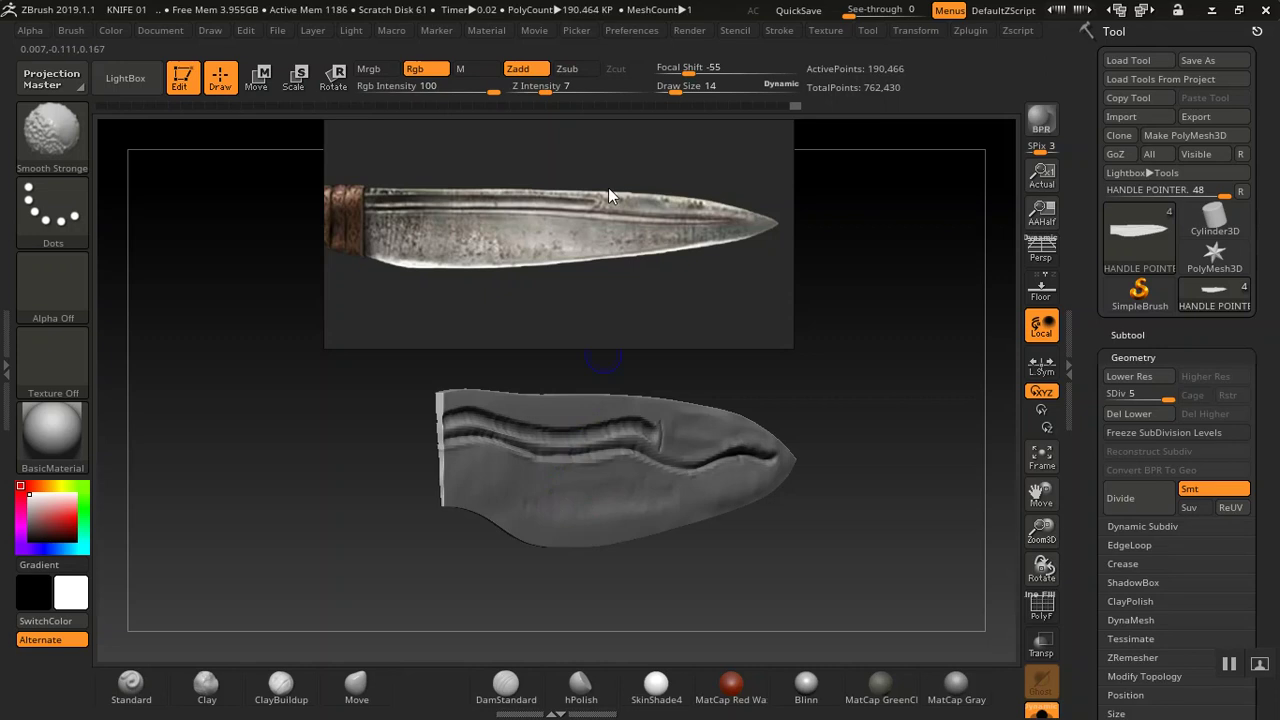
drag(547, 88, 559, 88)
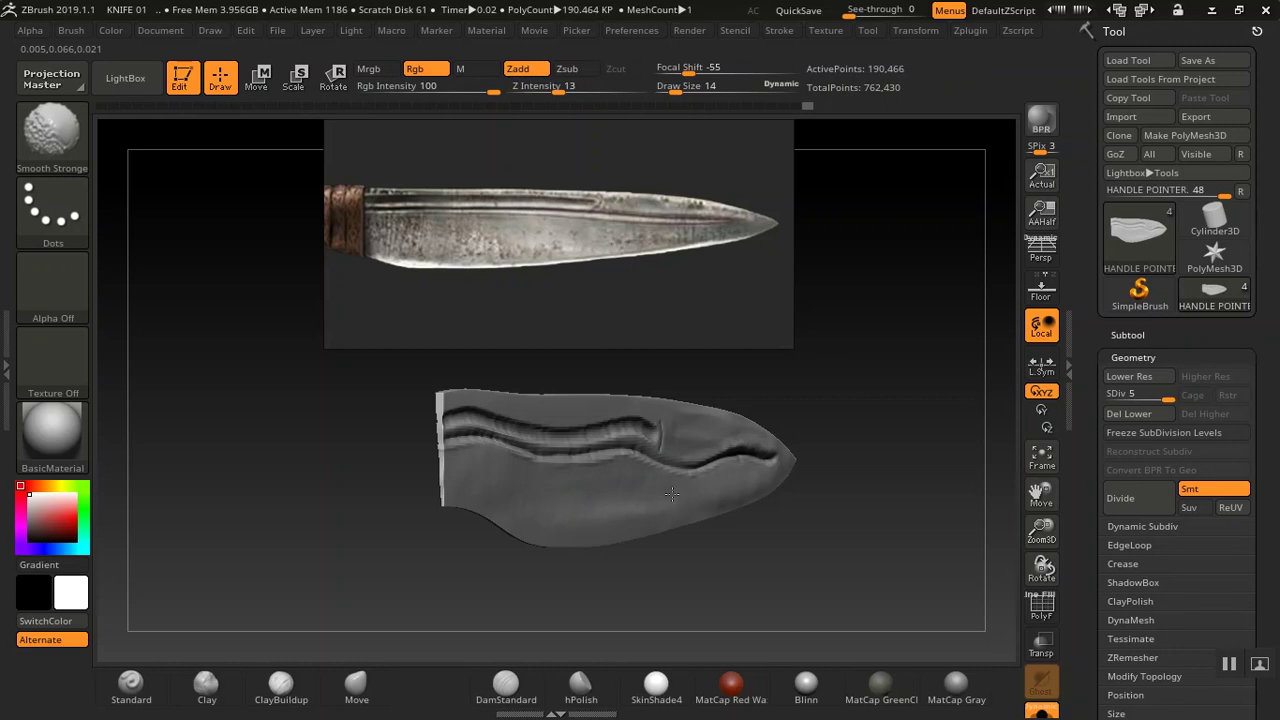
key(shift)
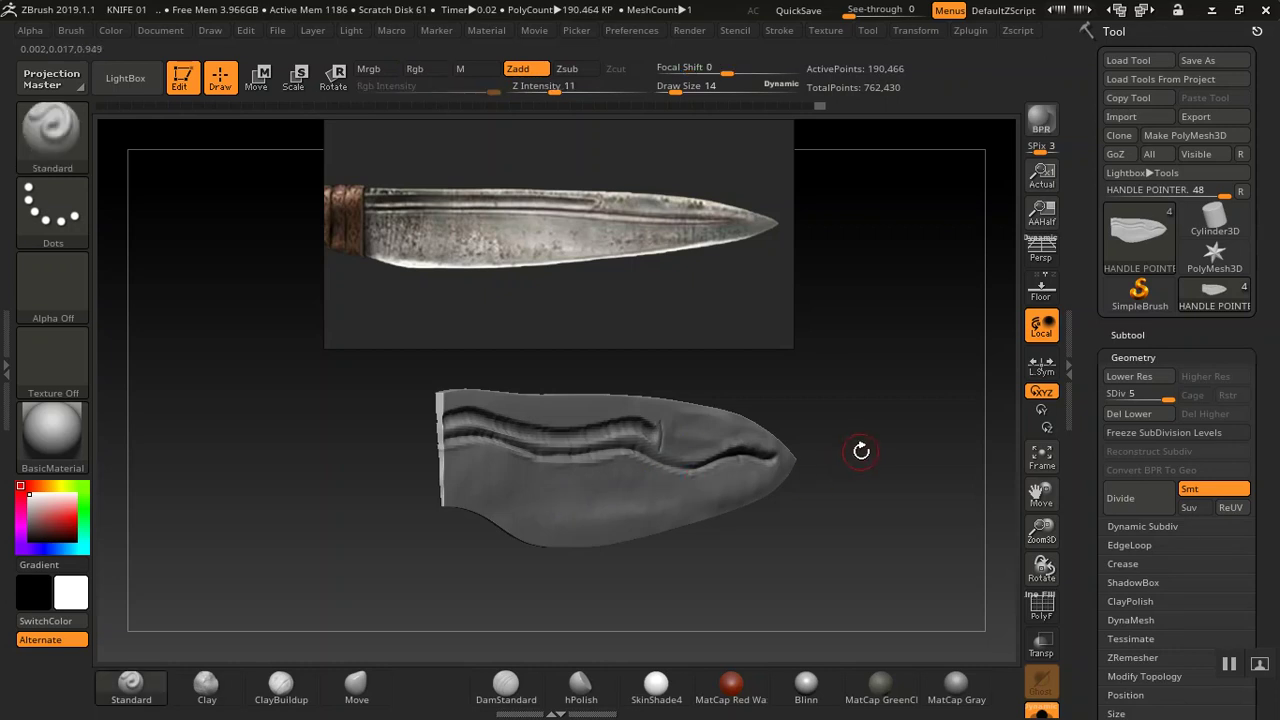
- Save the project as KNIFE 01, overwriting the existing file
key(ctrl+s)
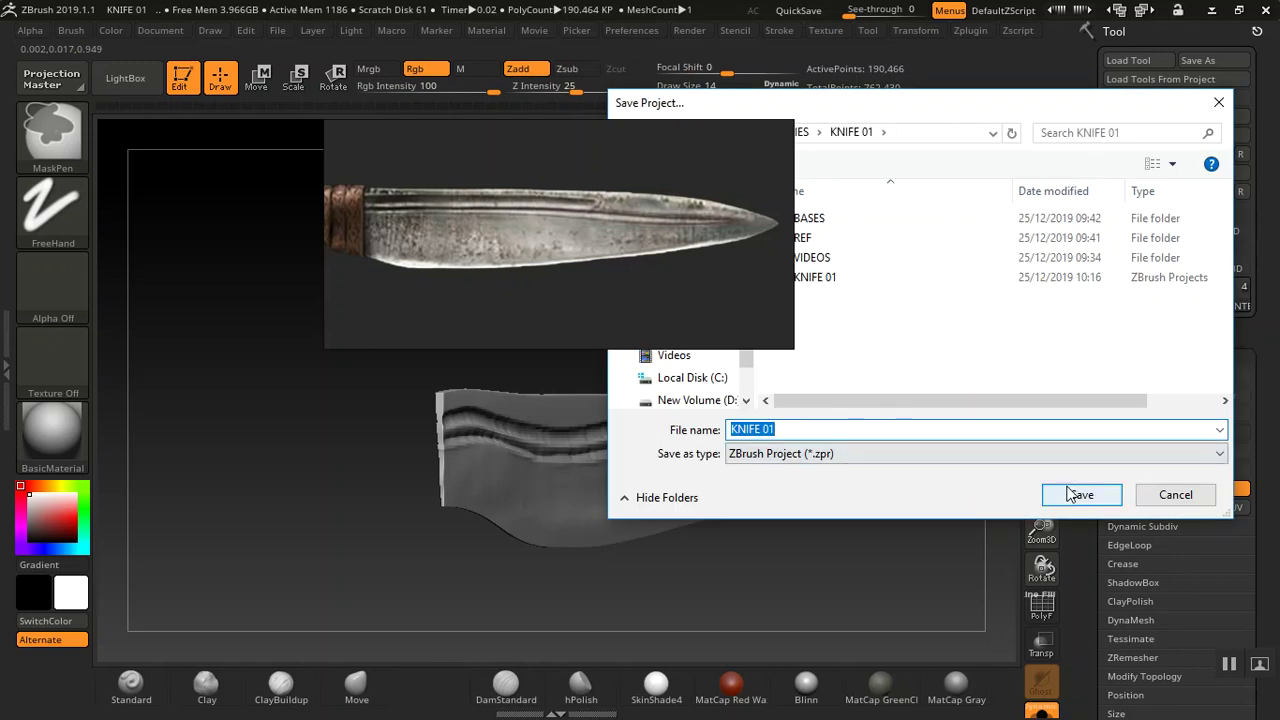
click(1078, 494)
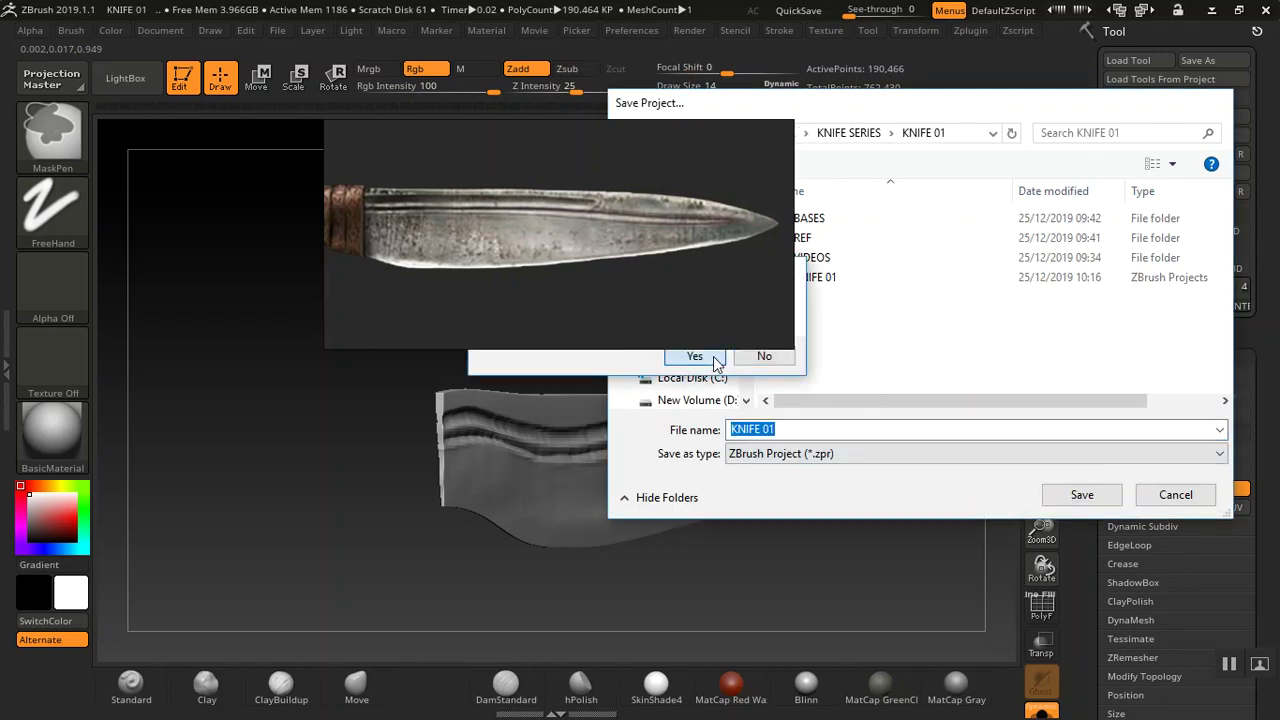
click(694, 357)
- Reduce the draw size to 8, then 7, and even out the ridge between the two grooves with Smooth Stronger
mouse_move(864, 454)
mouse_down()
mouse_move(857, 423)
mouse_move(883, 354)
mouse_move(862, 334)
mouse_up()
ctrl+right_drag(862, 334, 872, 408)
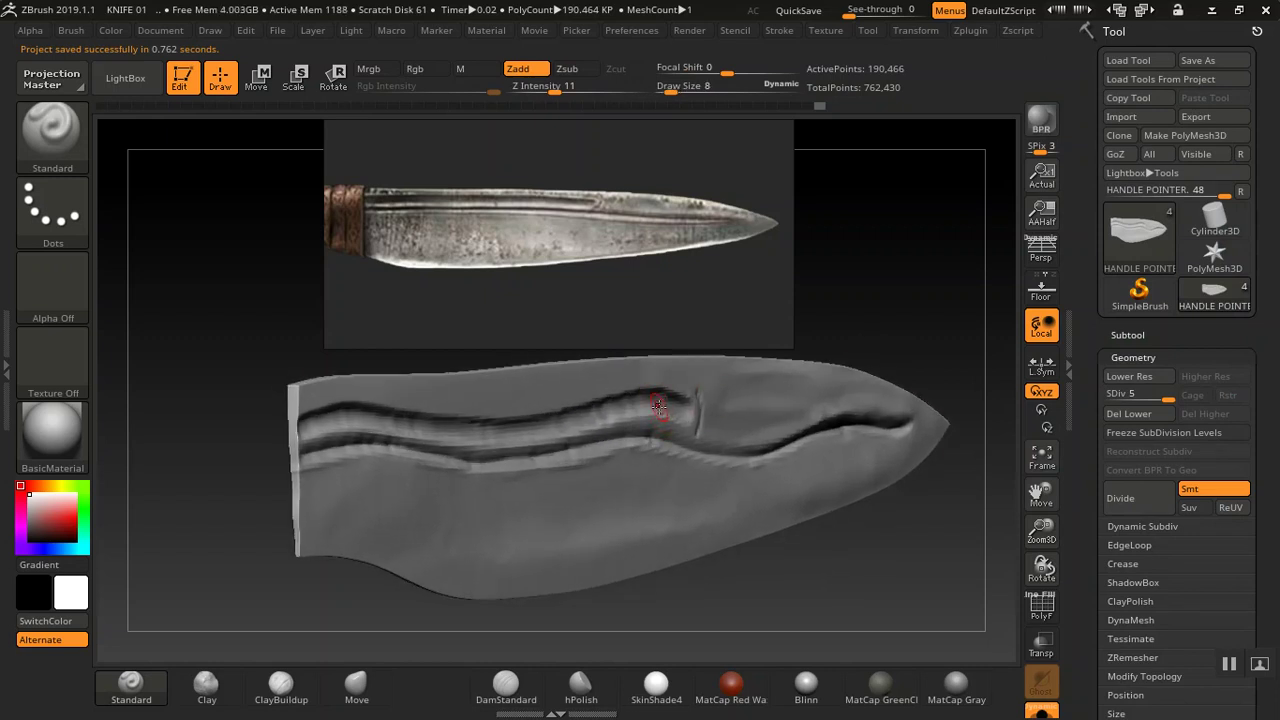
key(shift)
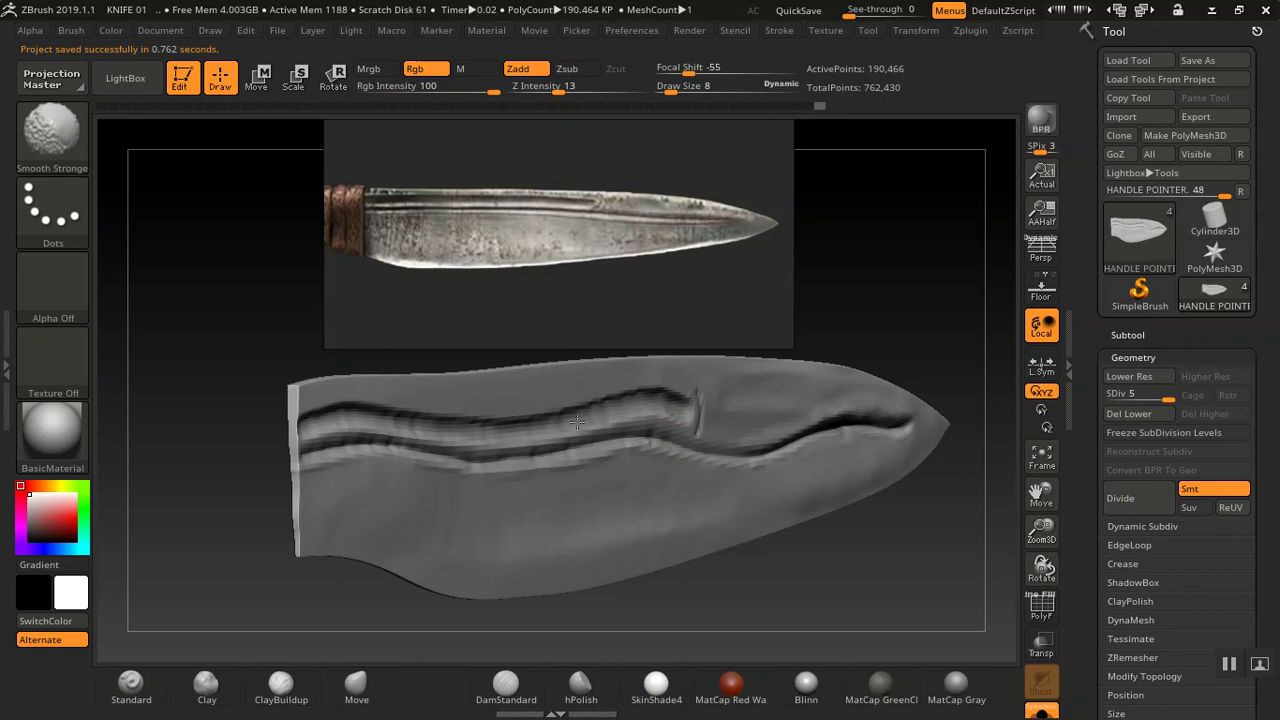
shift+drag(530, 436, 521, 430)
key(ctrl)
key(shift)
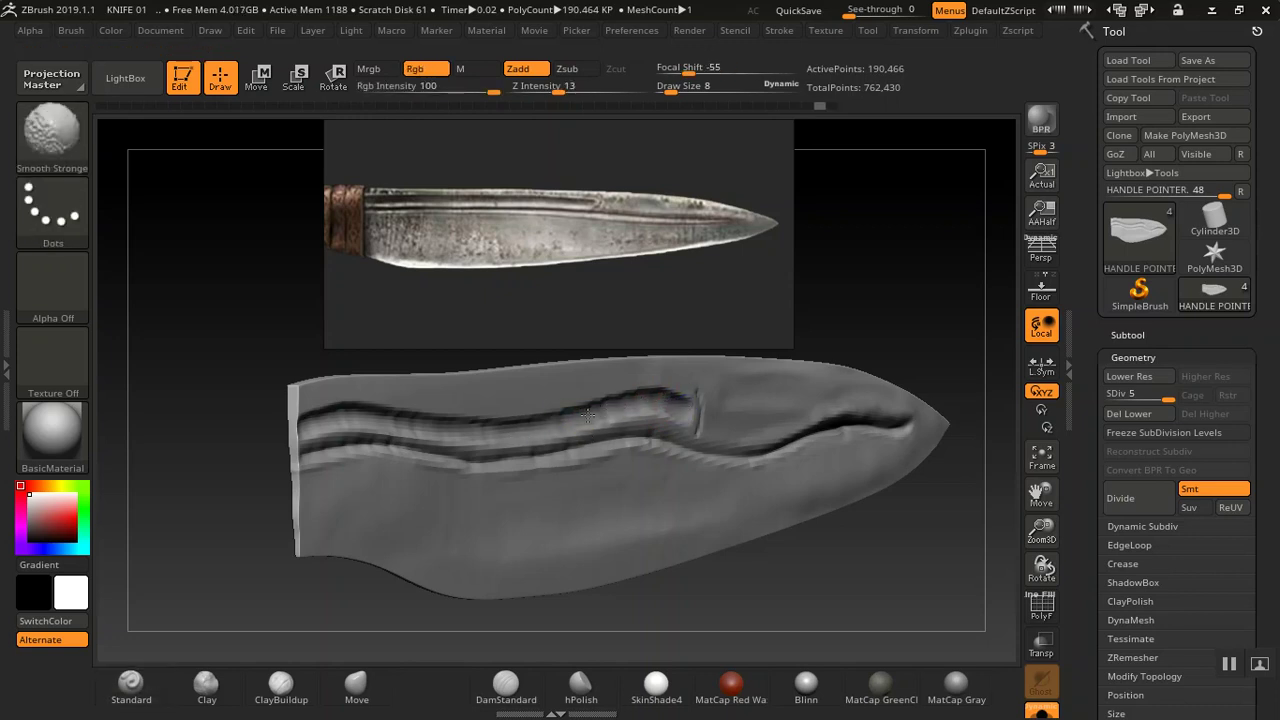
key(shift)
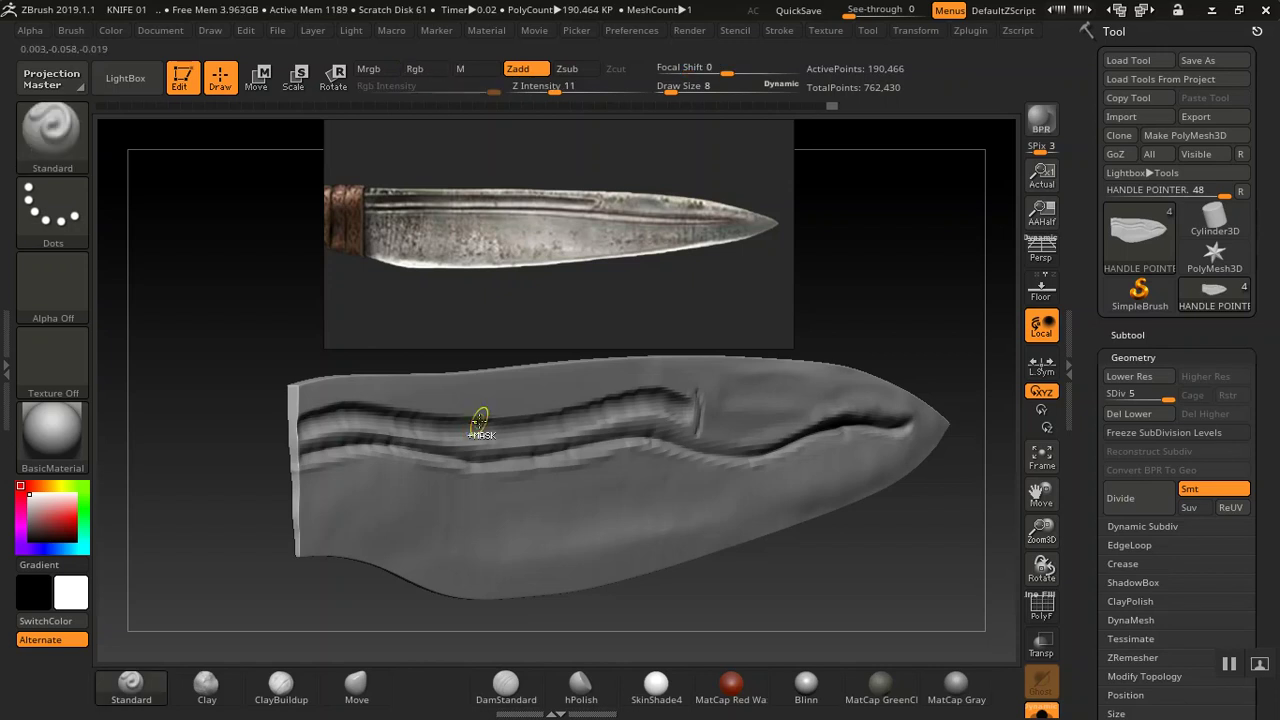
key(shift)
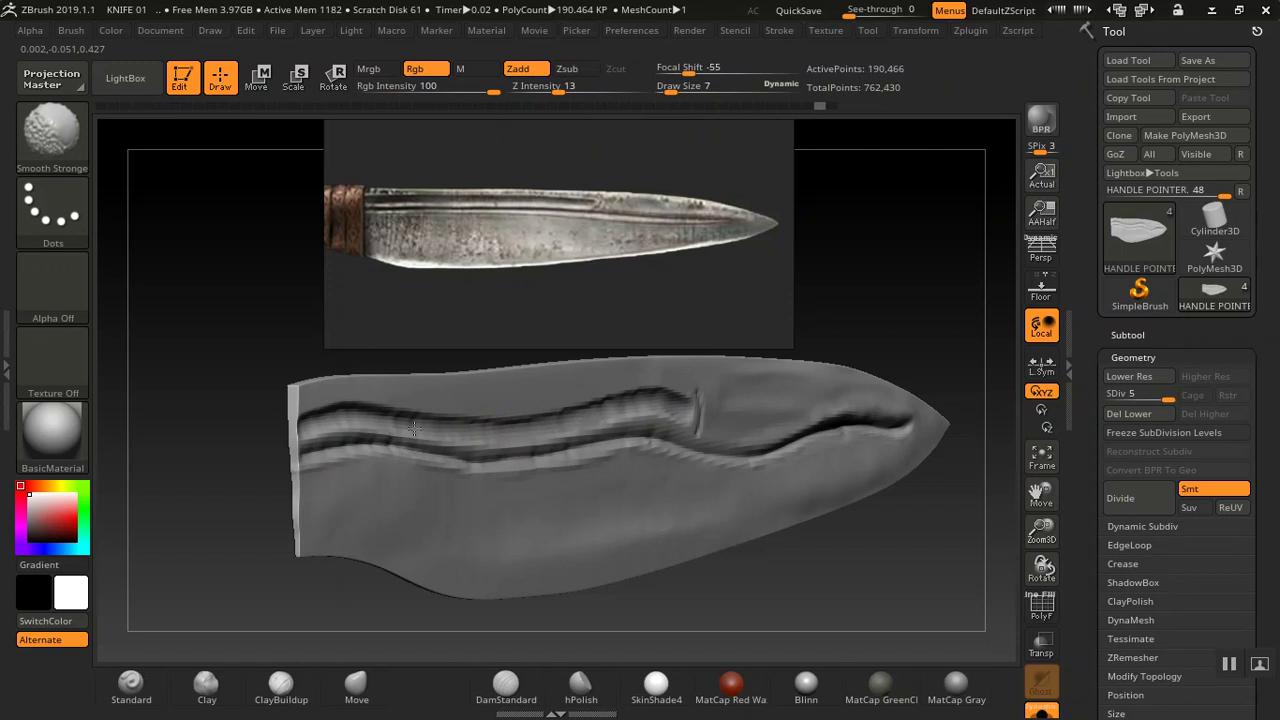
- Build uneven bumps along the strip above the upper groove using the Standard brush at draw size 14
key(shift)
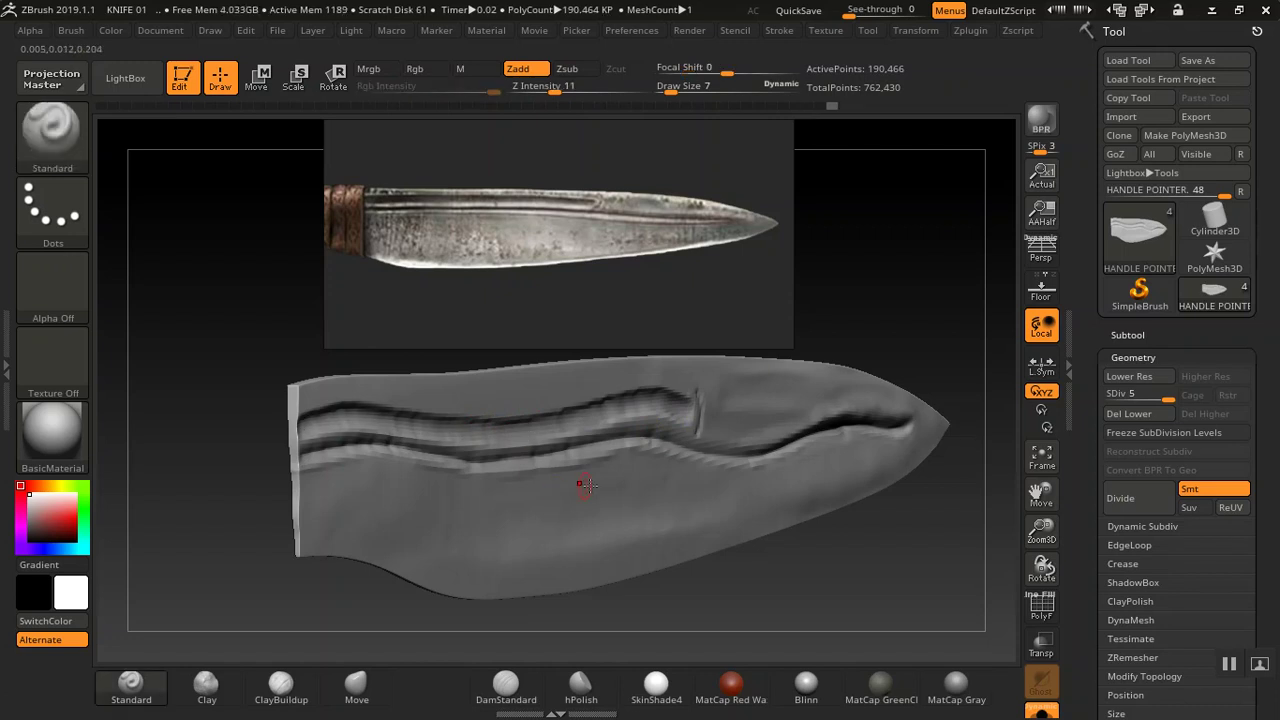
mouse_move(857, 271)
mouse_down()
mouse_move(871, 263)
mouse_move(848, 291)
mouse_move(874, 266)
mouse_move(857, 263)
mouse_move(923, 286)
mouse_move(863, 223)
mouse_move(880, 218)
mouse_move(905, 260)
mouse_move(890, 310)
mouse_move(866, 323)
mouse_move(877, 321)
mouse_move(903, 380)
mouse_move(874, 323)
mouse_move(897, 297)
mouse_move(914, 371)
mouse_move(901, 337)
mouse_move(919, 336)
mouse_move(894, 325)
mouse_up()
alt+drag(856, 365, 833, 356)
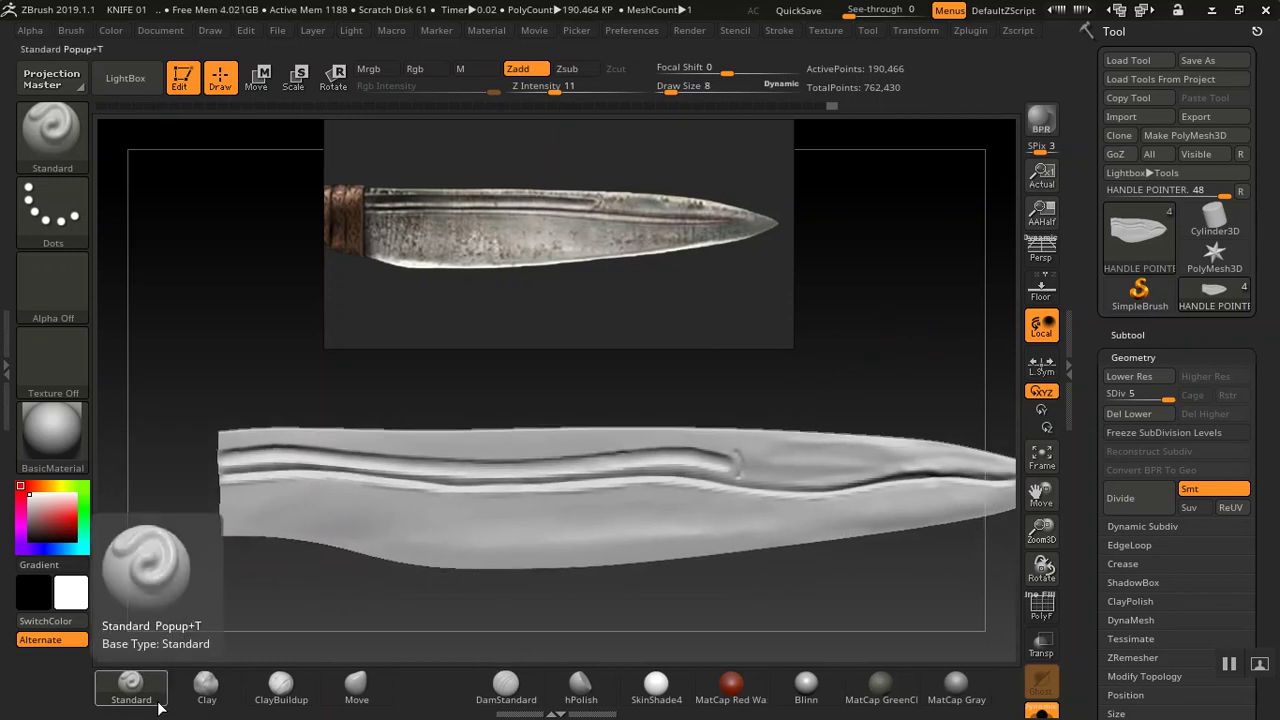
key(])
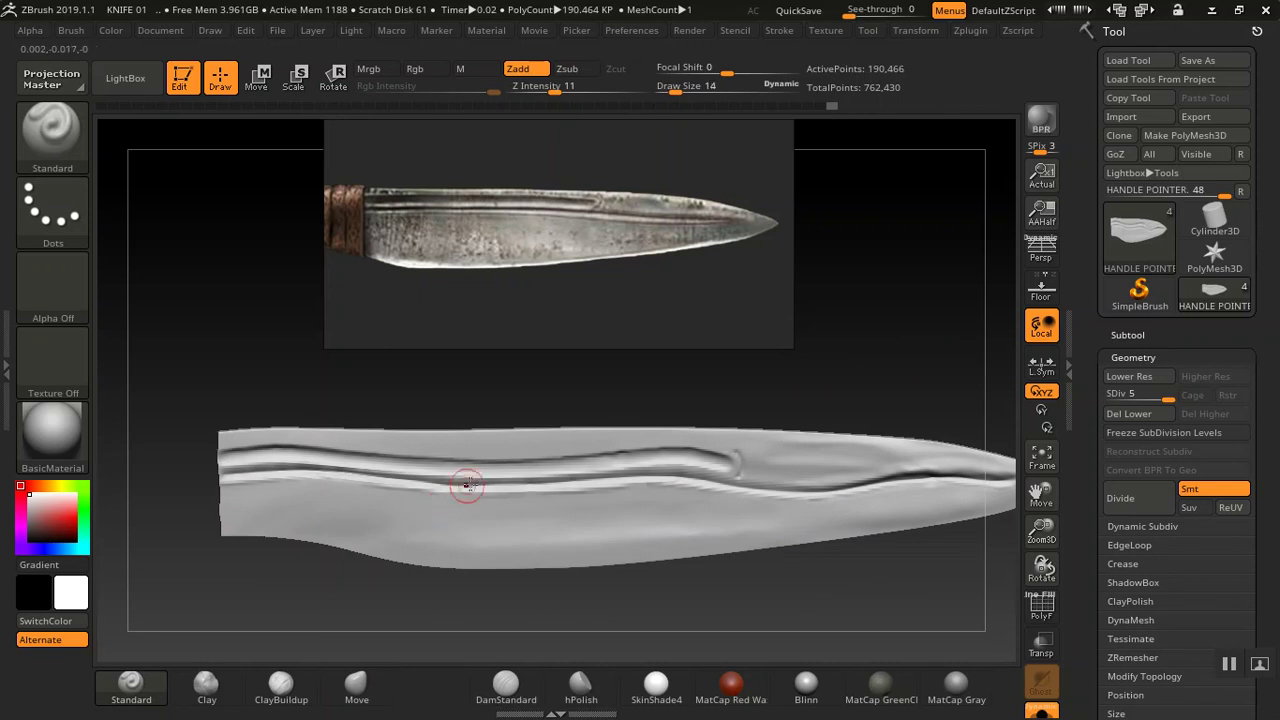
key(])
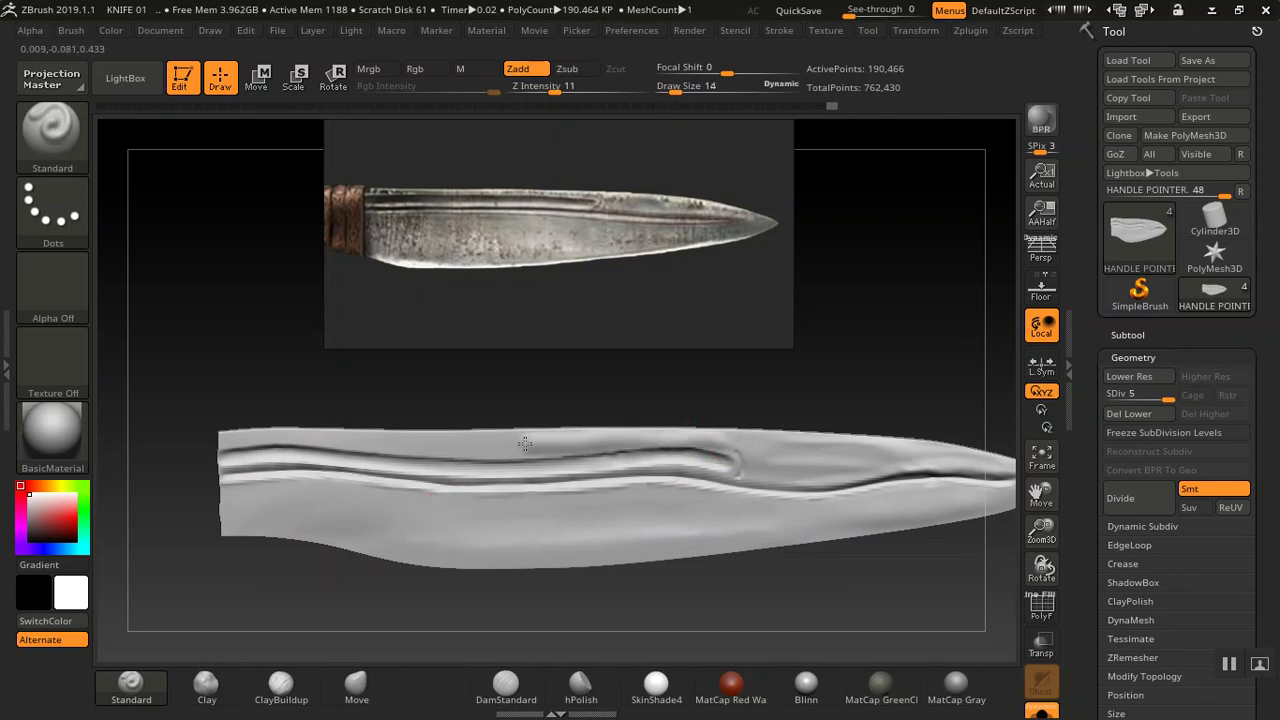
key(ctrl+z)
mouse_move(730, 459)
mouse_down()
mouse_move(681, 439)
mouse_move(583, 447)
mouse_up()
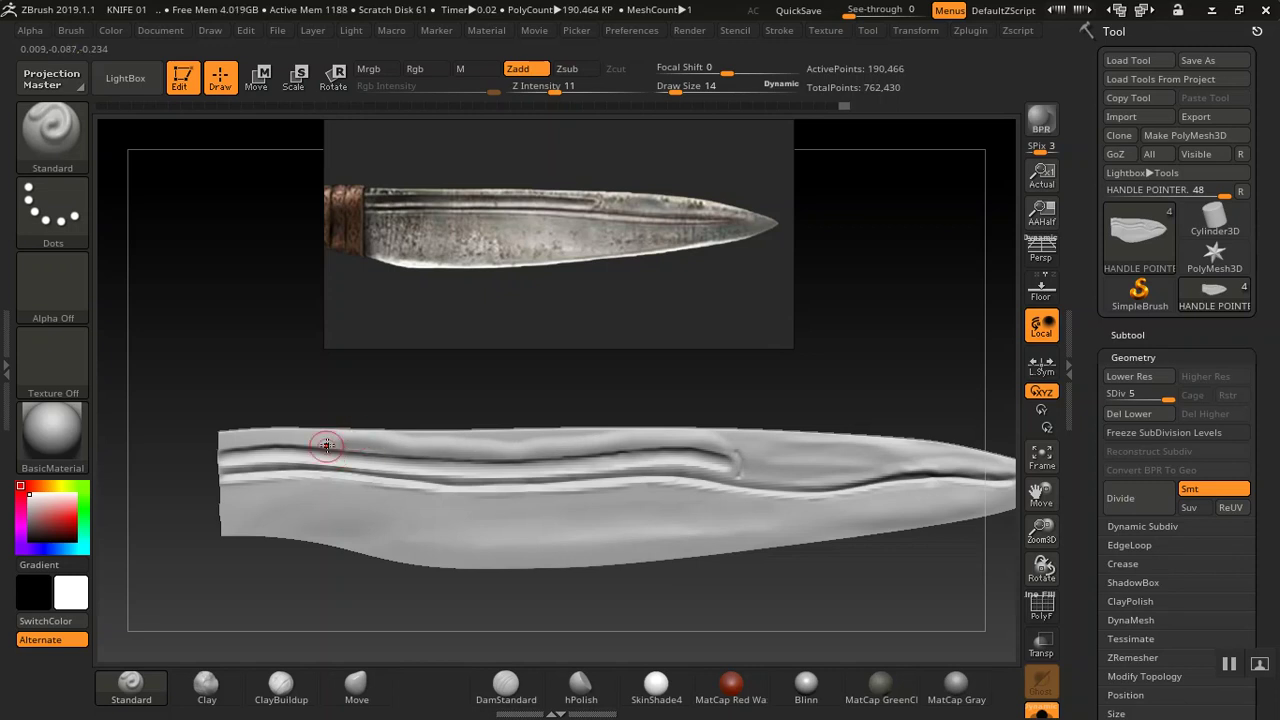
drag(328, 440, 218, 443)
drag(355, 449, 539, 438)
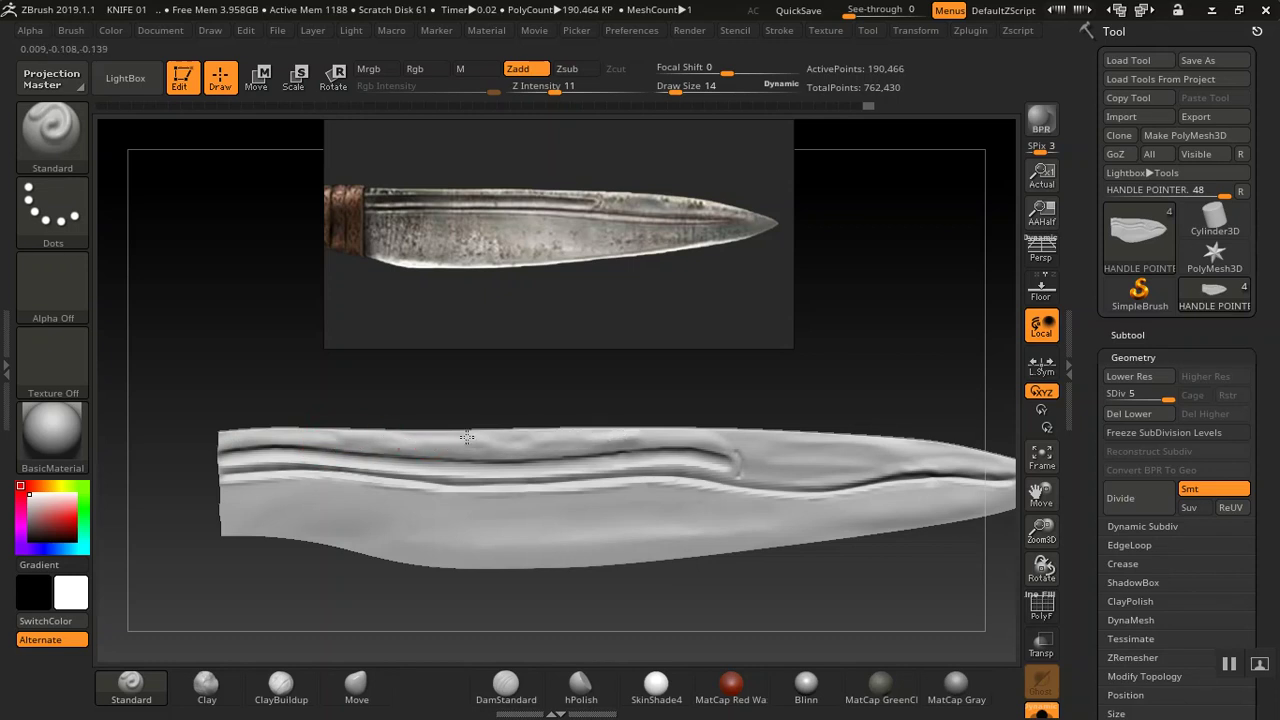
drag(735, 442, 750, 448)
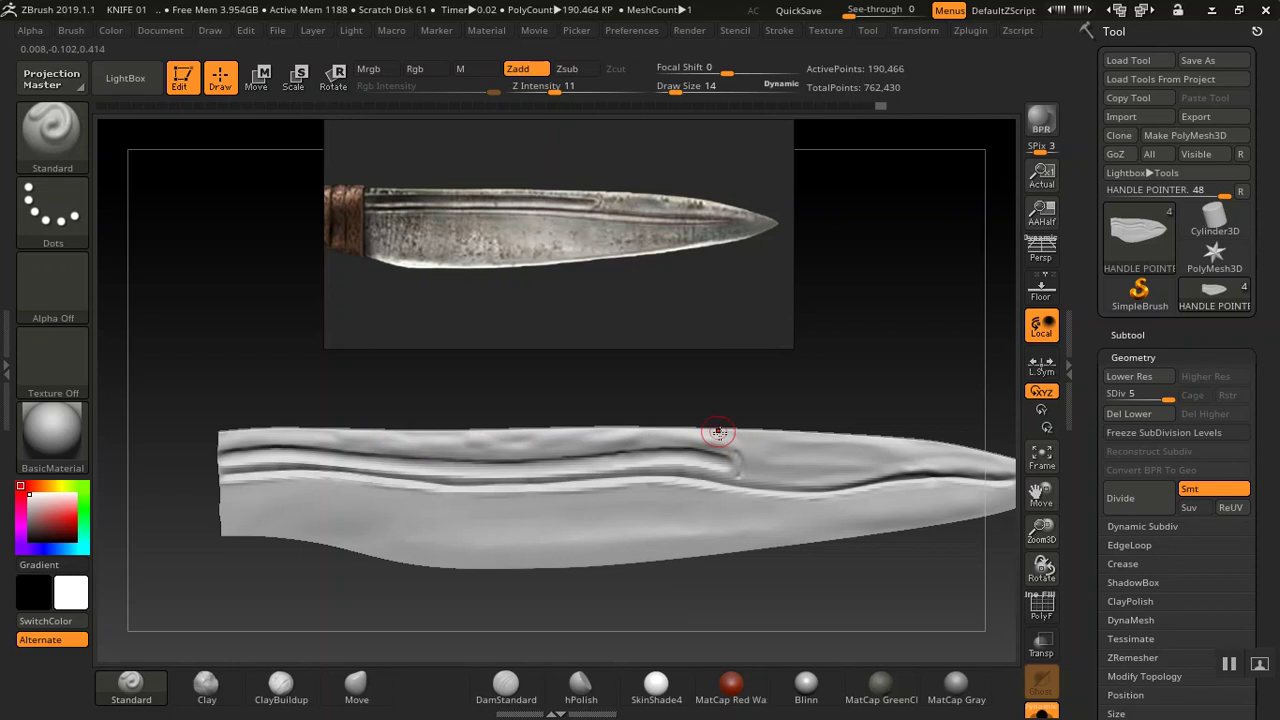
mouse_move(366, 443)
mouse_down()
mouse_move(306, 433)
mouse_move(346, 436)
mouse_up()
- Add further Standard-brush unevenness along the upper strip and around the closed end of the upper groove
drag(903, 364, 940, 392)
alt+drag(899, 312, 949, 408)
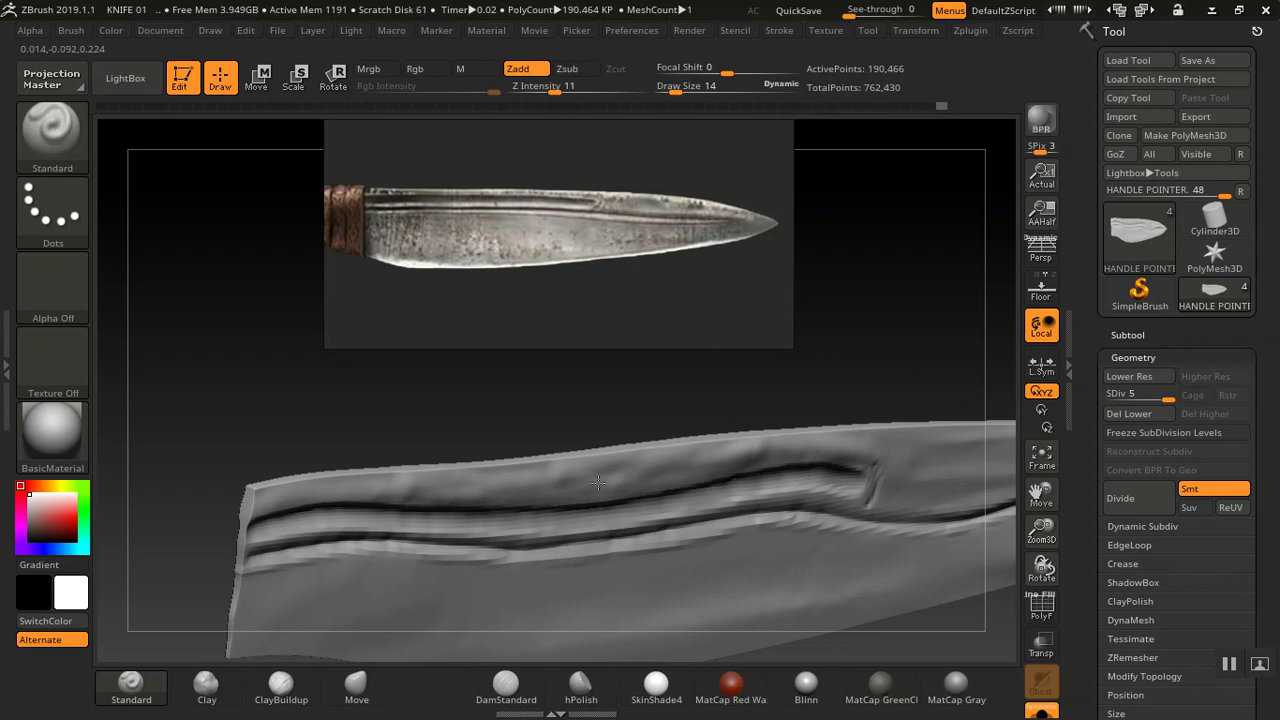
key(ctrl+shift+z)
mouse_move(392, 498)
mouse_down()
mouse_move(440, 488)
mouse_move(386, 477)
mouse_up()
drag(508, 480, 531, 486)
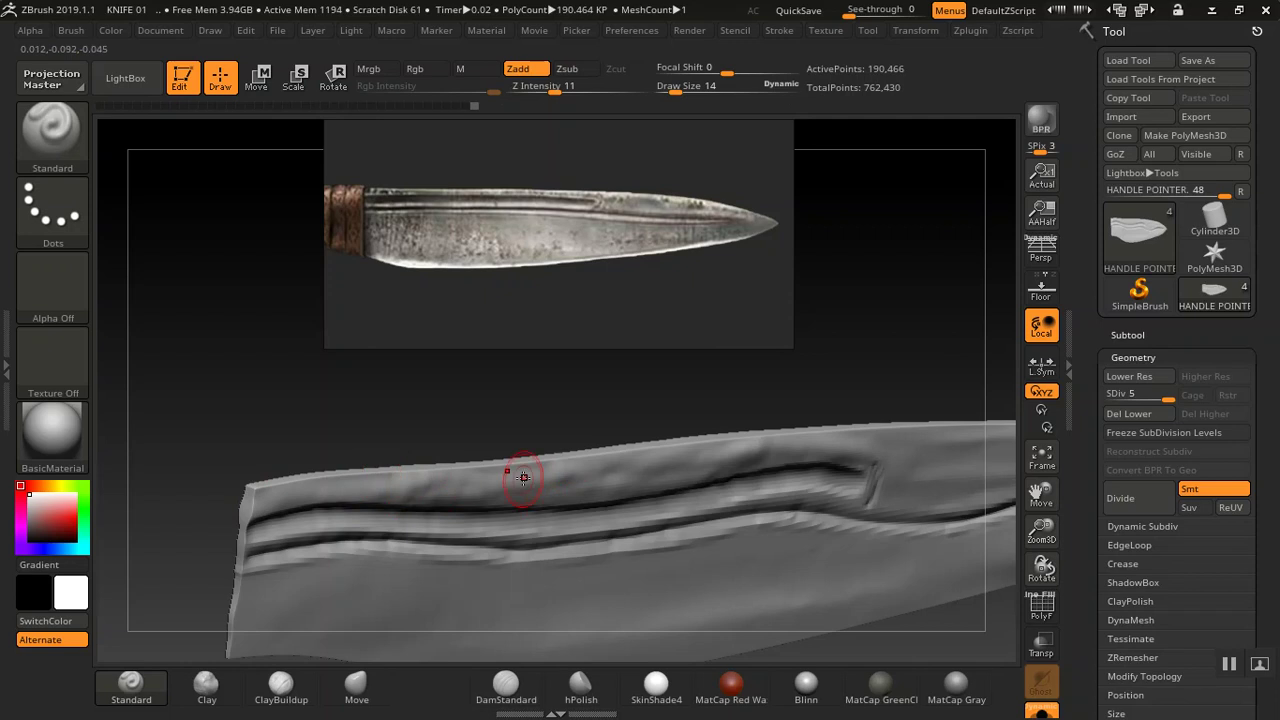
drag(885, 465, 814, 449)
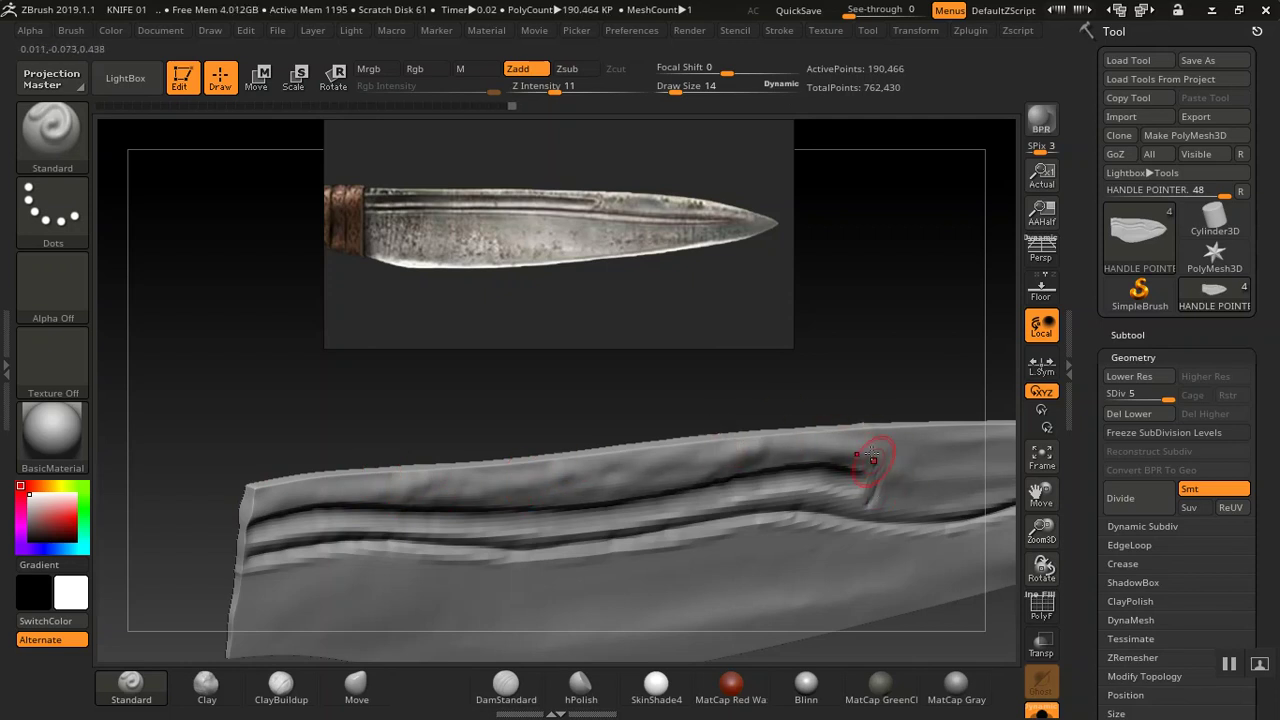
drag(815, 482, 749, 492)
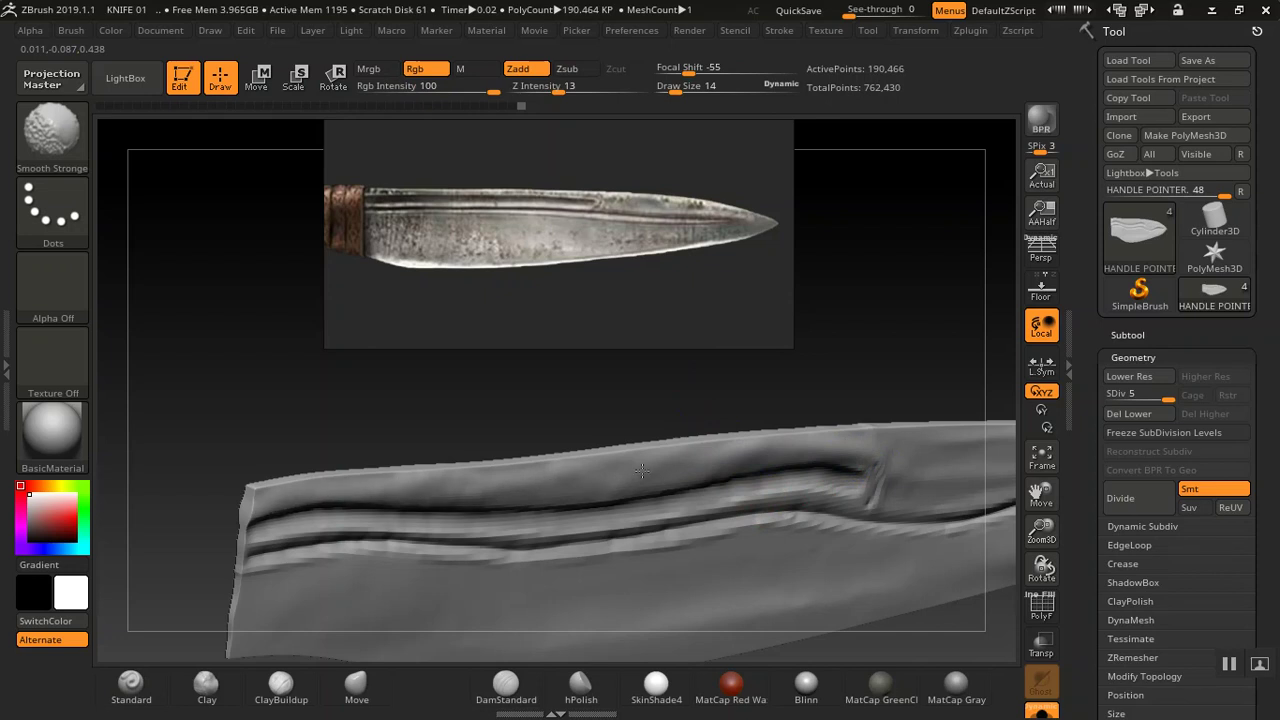
- Soften the bumps above the upper groove with Smooth Stronger, reducing the draw size to 9
mouse_move(742, 466)
shift+mouse_down()
mouse_move(781, 452)
mouse_move(736, 452)
shift+mouse_up()
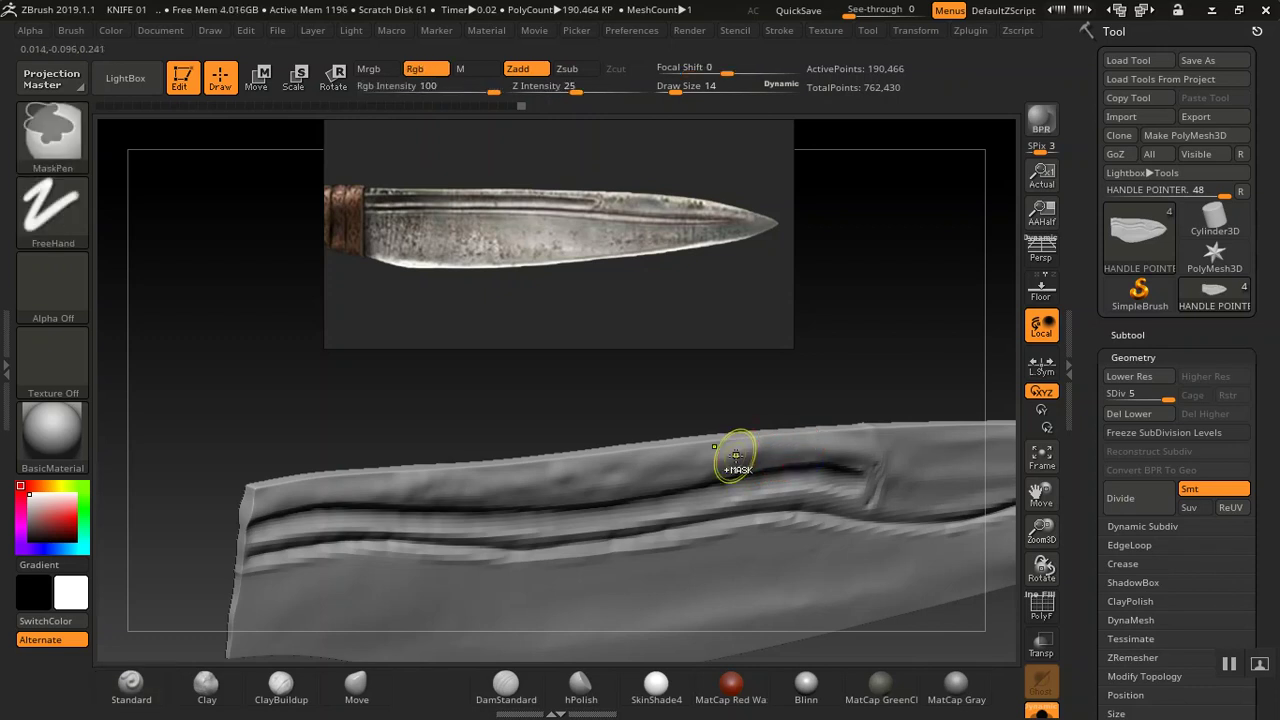
key(shift)
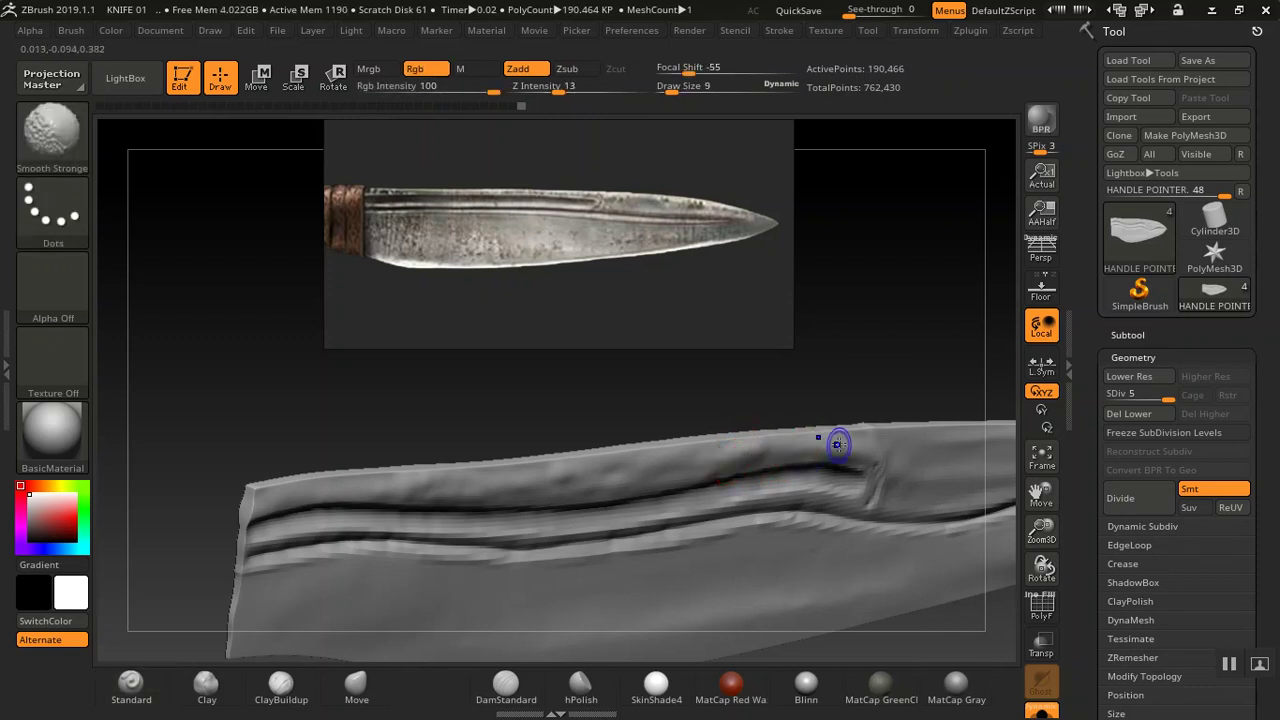
shift+drag(843, 446, 760, 456)
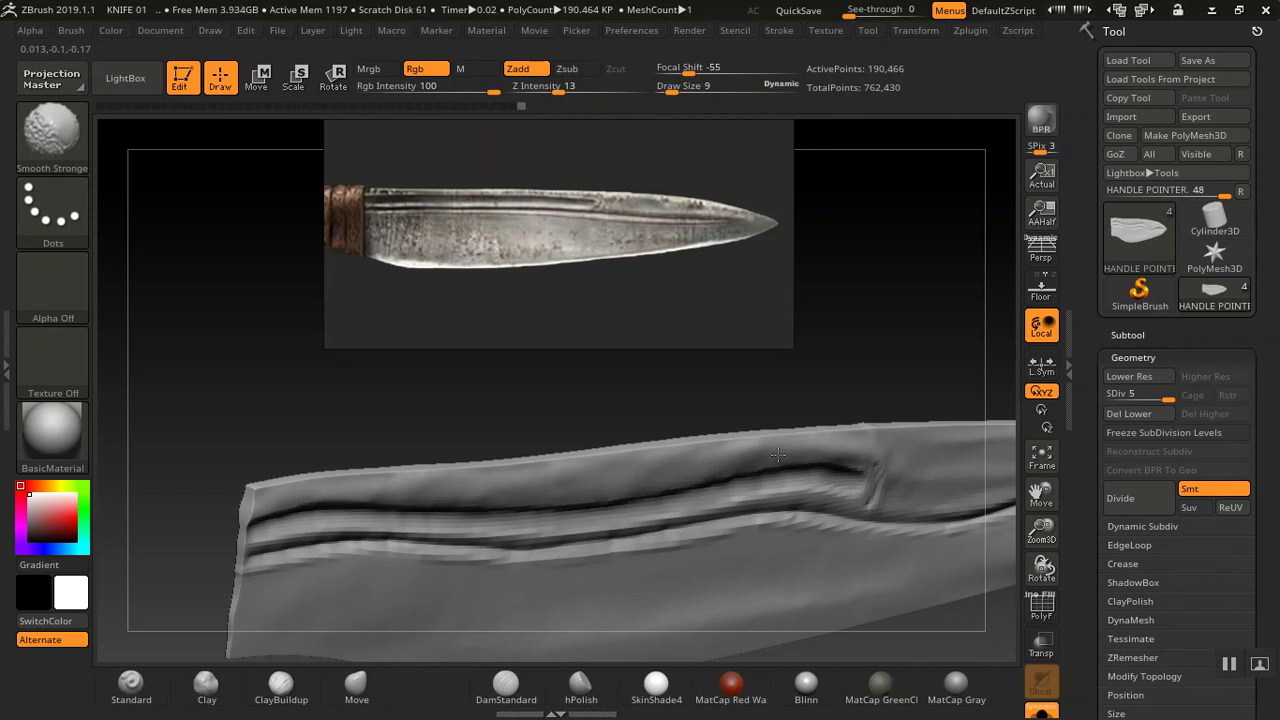
key(shift)
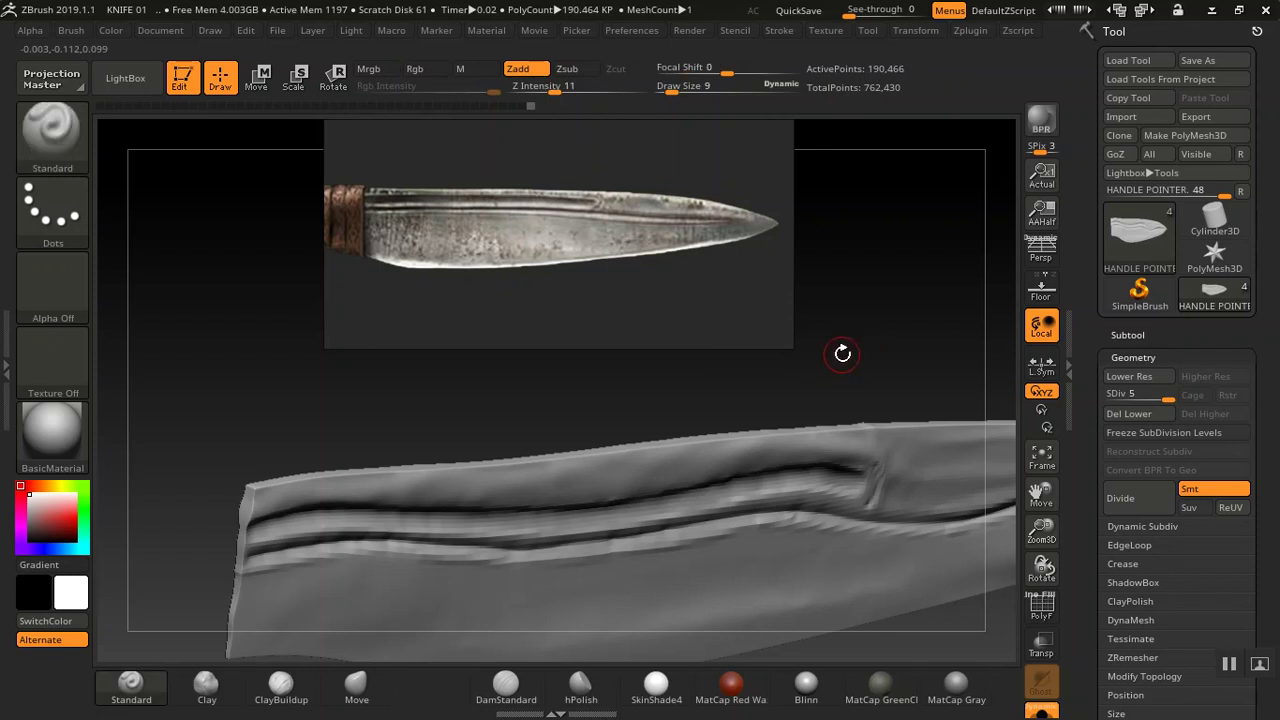
- Switch to the DamStandard brush and turn on LazyMouse for its stroke
drag(909, 283, 829, 294)
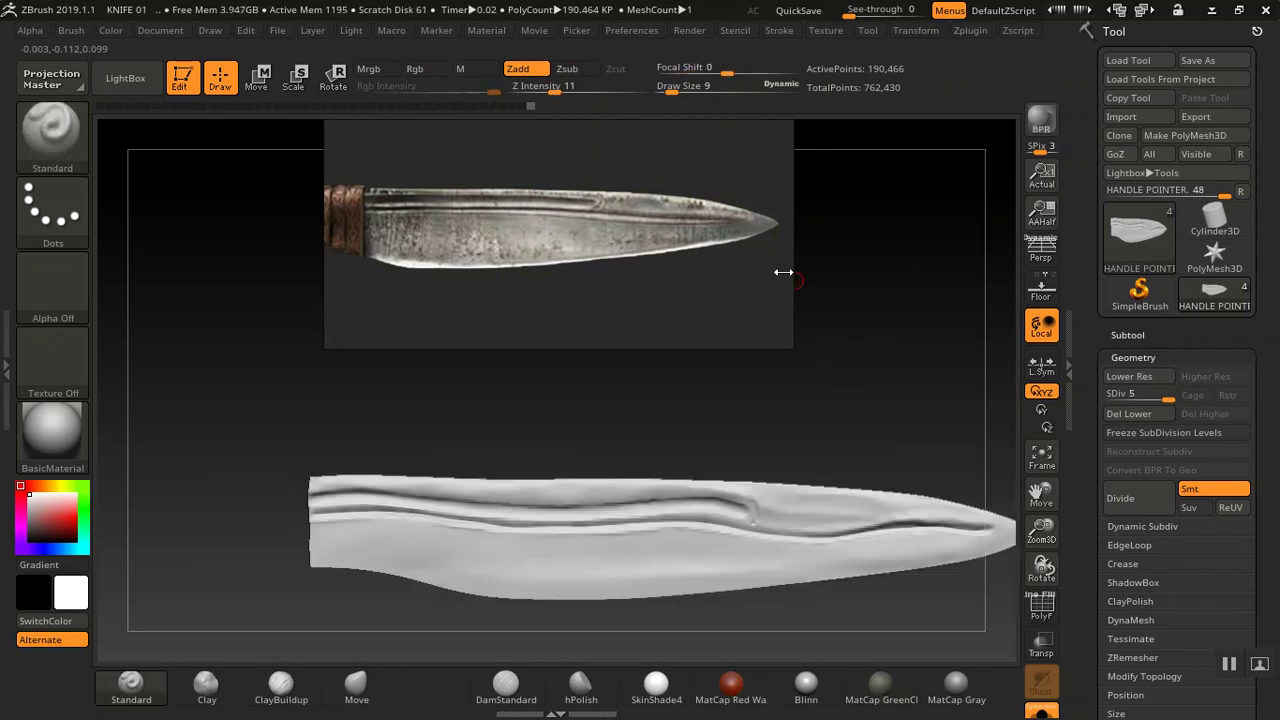
mouse_move(886, 346)
mouse_down()
mouse_move(880, 337)
mouse_move(851, 357)
mouse_move(875, 376)
mouse_move(929, 343)
mouse_up()
click(506, 685)
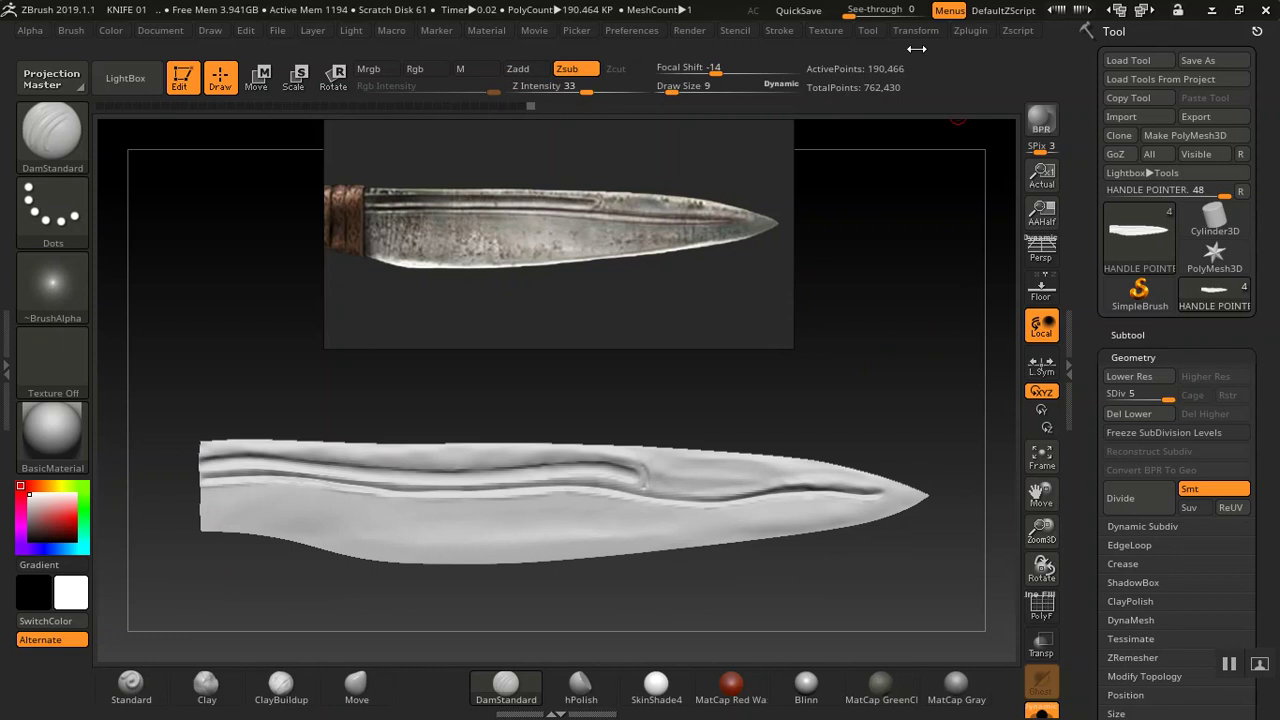
click(785, 32)
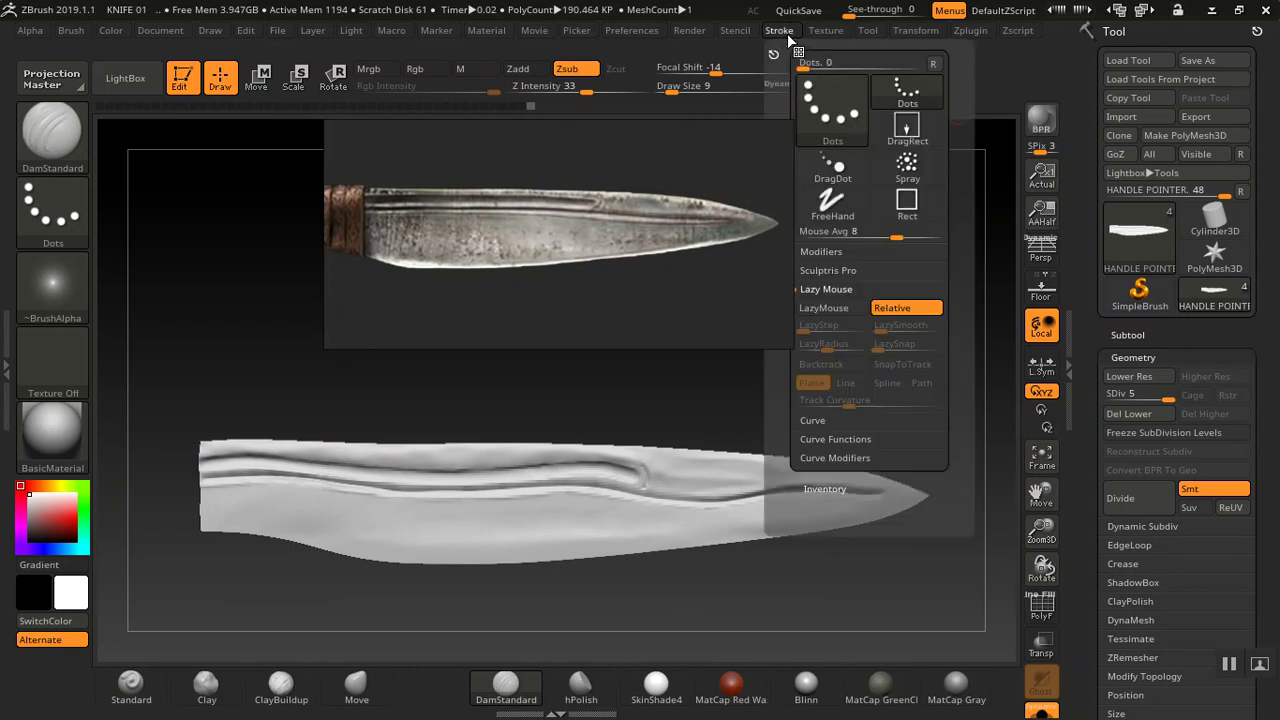
click(837, 309)
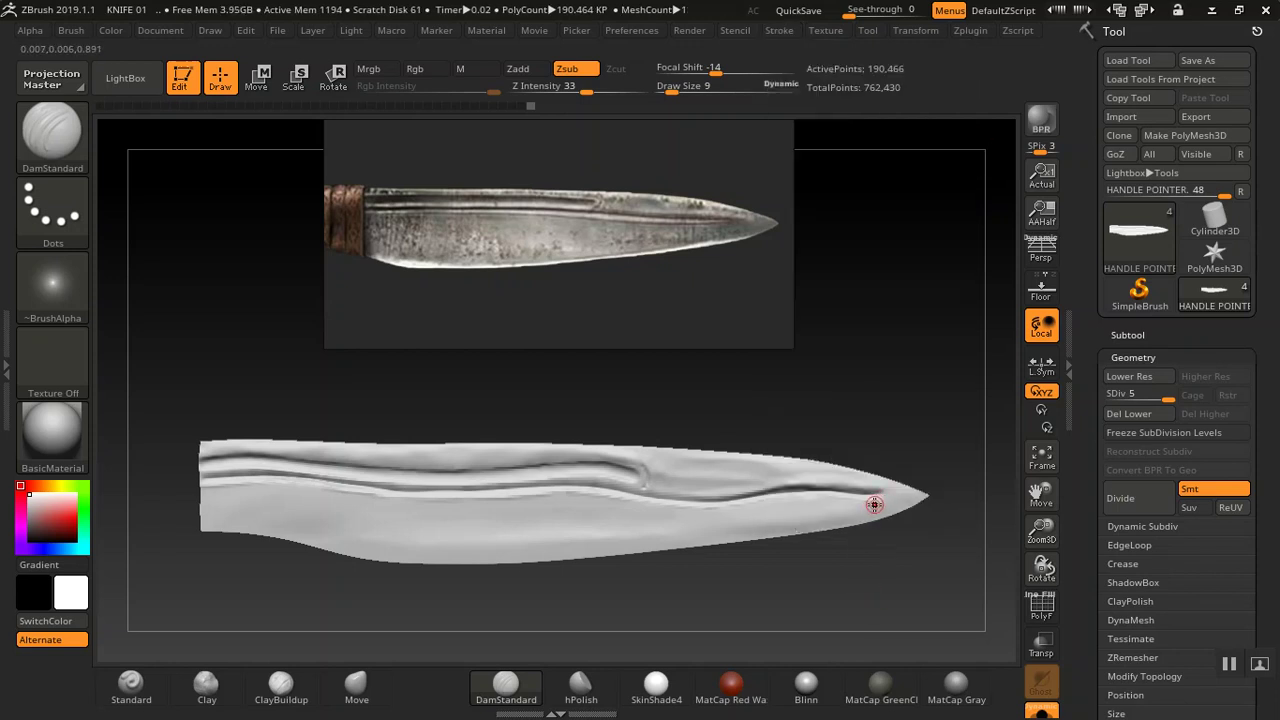
- Try to carve a fine line below the lower groove from the tip with DamStandard at Z Intensity 33
key(bracketright)
drag(876, 505, 728, 514)
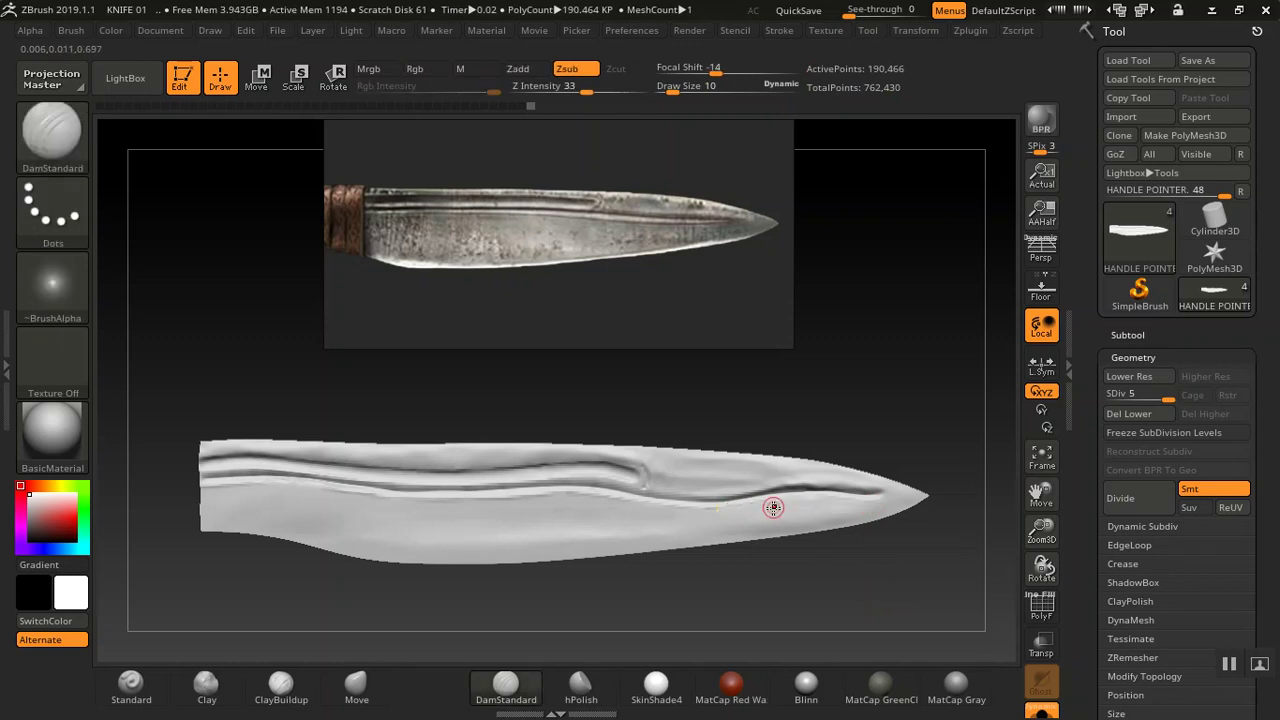
key(bracketleft)
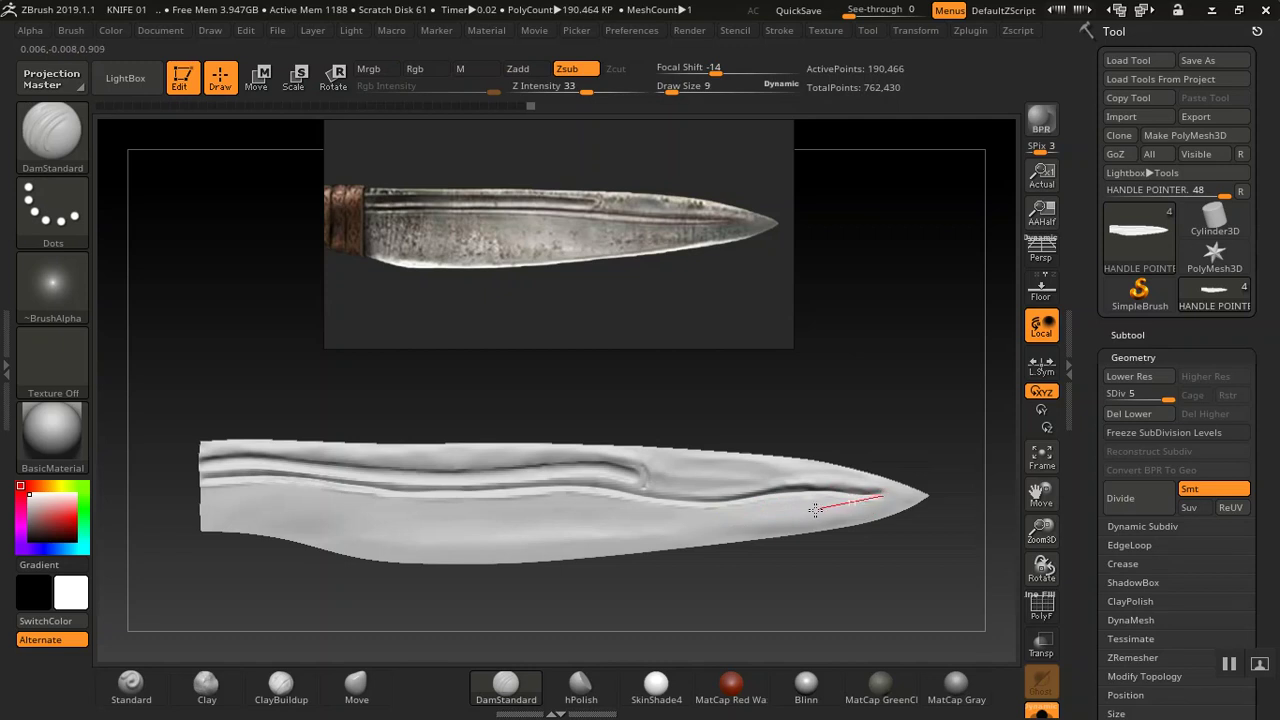
mouse_move(792, 512)
mouse_down()
mouse_move(688, 504)
mouse_move(697, 491)
mouse_up()
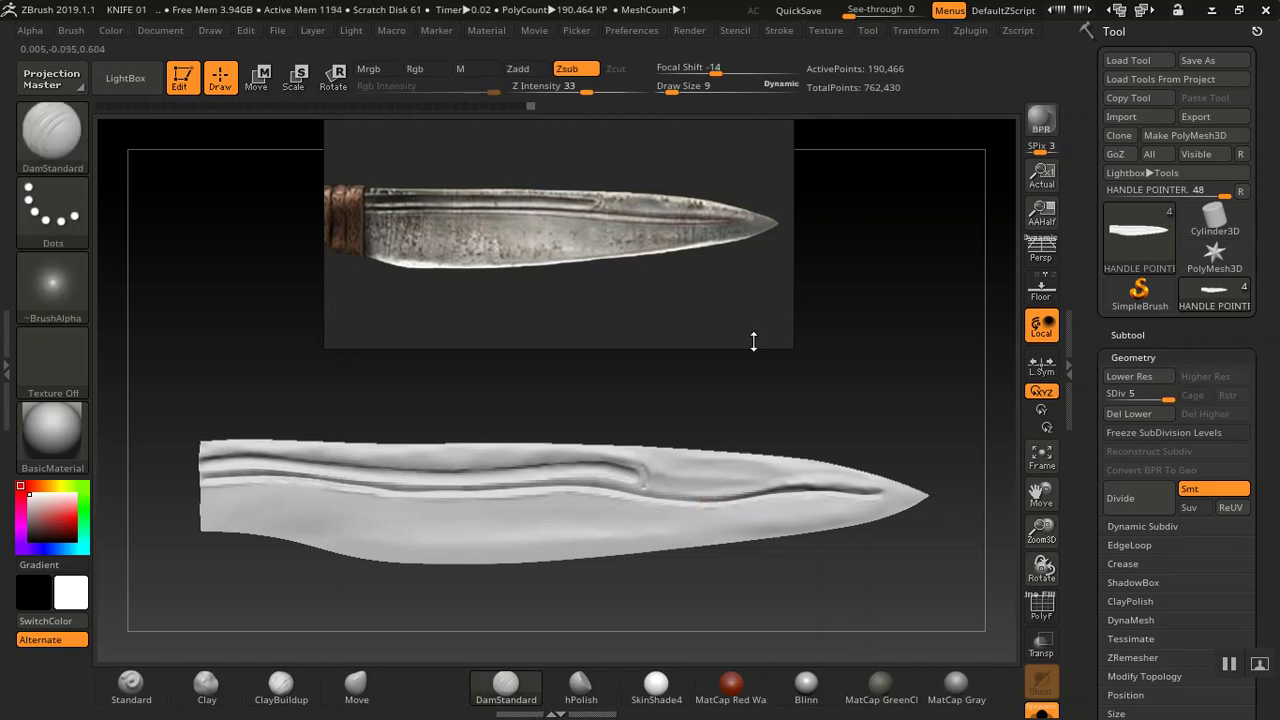
- Set DamStandard's Z Intensity to 22 and carve a thin line beneath the lower groove from the handle end to the tip
drag(584, 92, 573, 91)
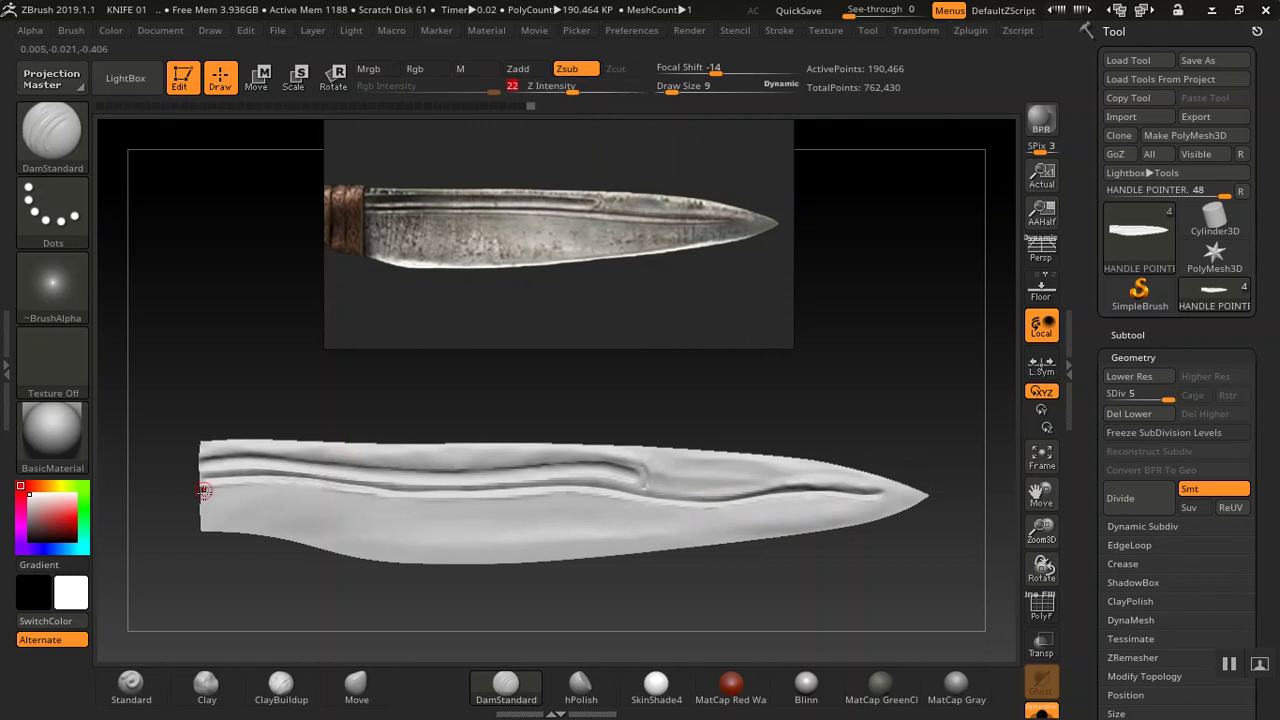
drag(205, 489, 243, 489)
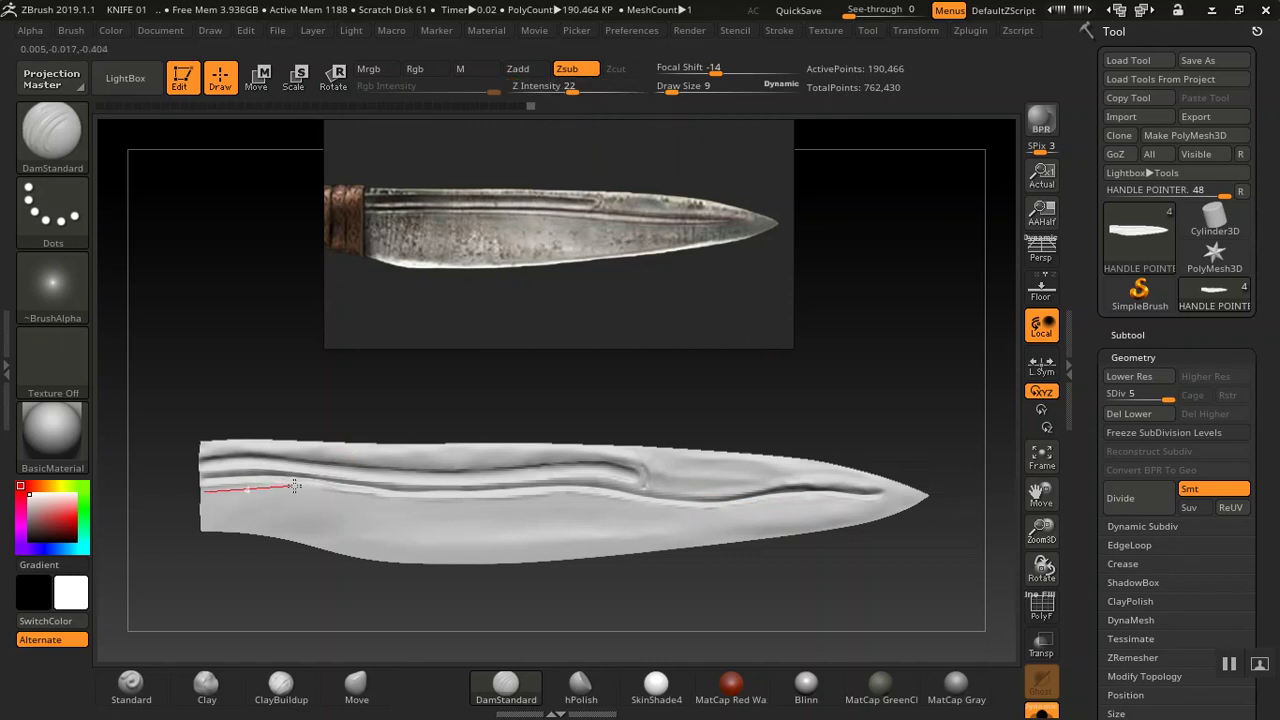
mouse_move(334, 481)
mouse_down()
mouse_move(409, 509)
mouse_move(524, 511)
mouse_move(602, 493)
mouse_move(736, 520)
mouse_move(857, 495)
mouse_up()
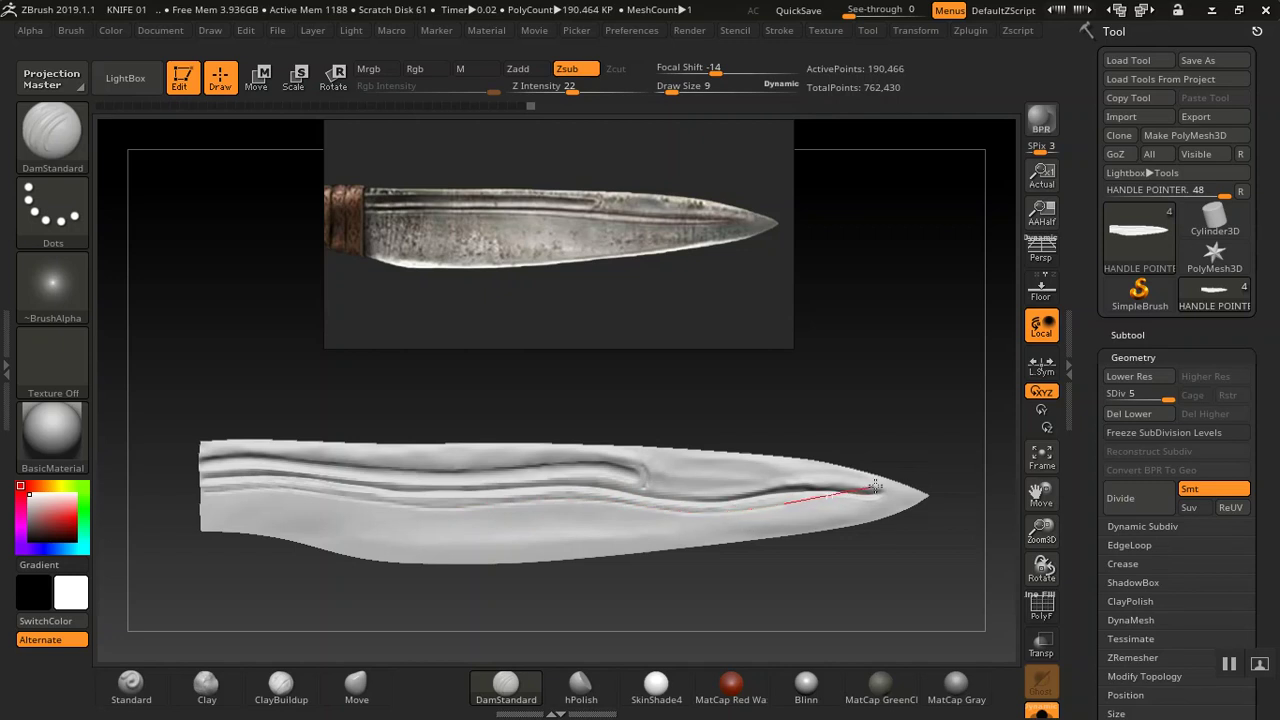
drag(911, 484, 927, 491)
drag(975, 503, 975, 503)
mouse_move(883, 329)
mouse_down()
mouse_move(894, 340)
mouse_move(870, 338)
mouse_move(880, 326)
mouse_move(888, 345)
mouse_move(882, 322)
mouse_move(910, 312)
mouse_move(909, 374)
mouse_move(912, 341)
mouse_move(894, 331)
mouse_move(866, 346)
mouse_up()
key(super)
click(901, 331)
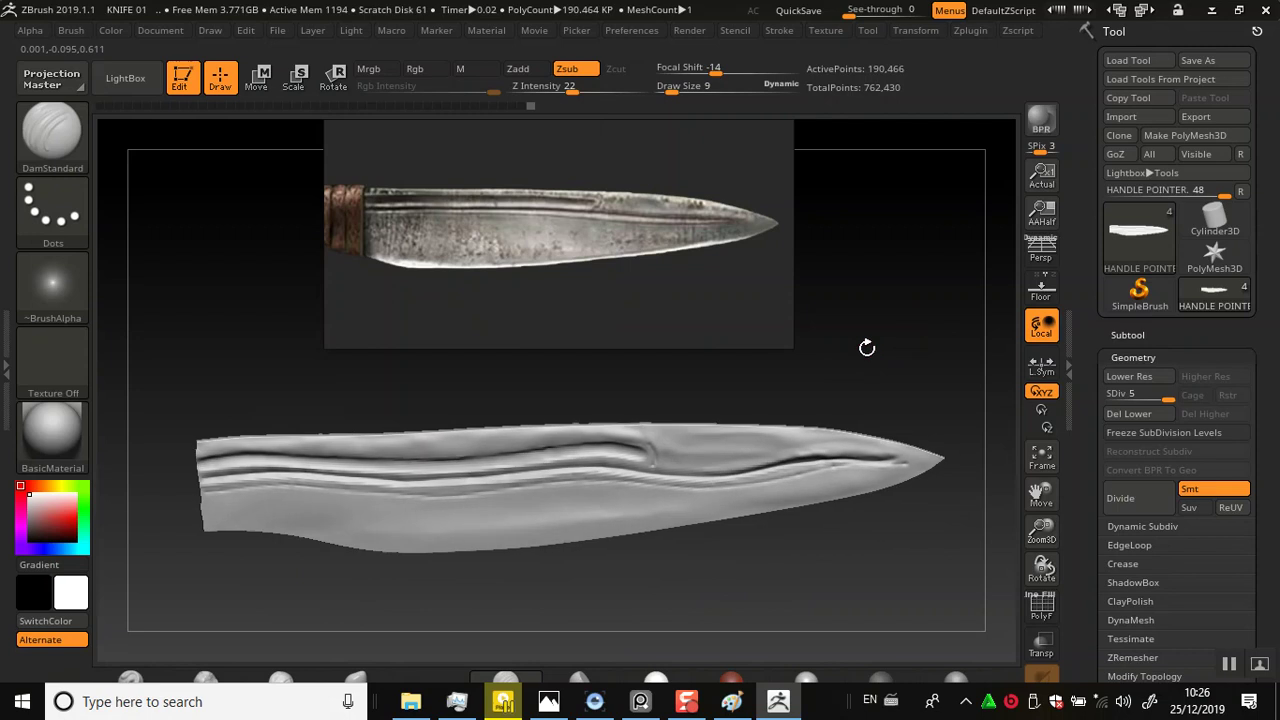
click(1239, 10)
click(1008, 12)
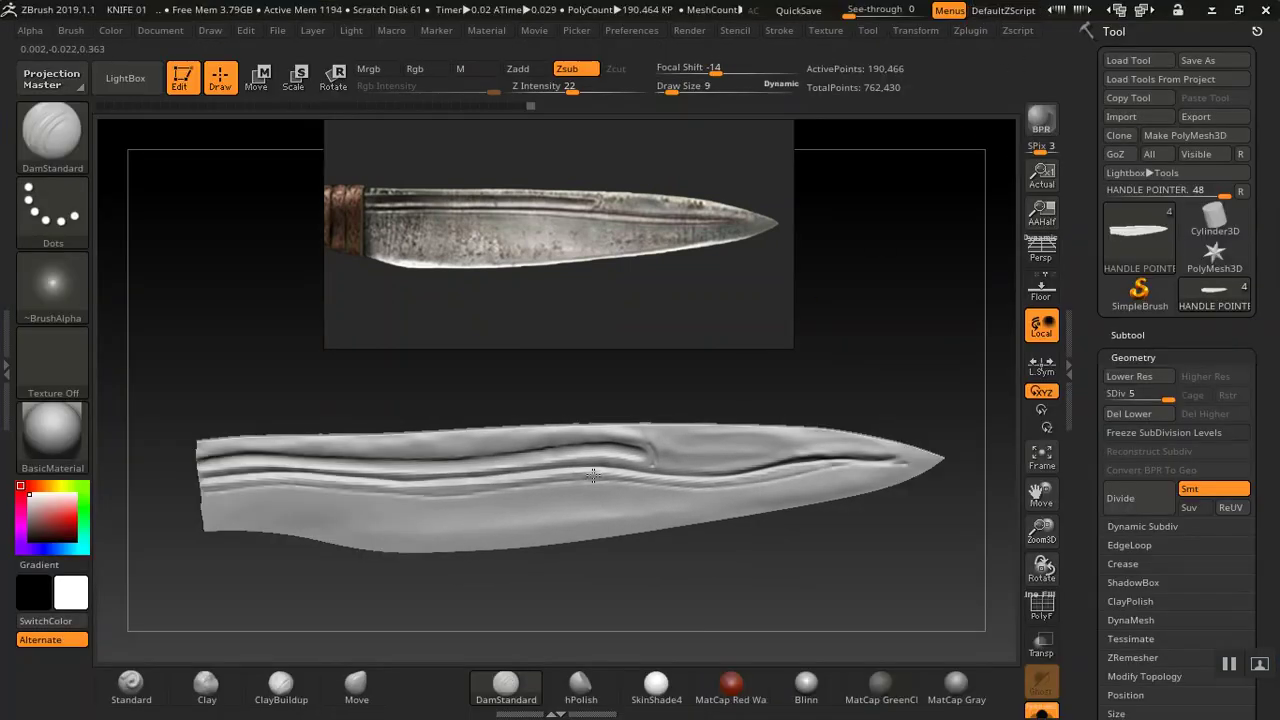
- Switch to the Pinch brush for sharpening the groove edges
click(62, 133)
key(p)
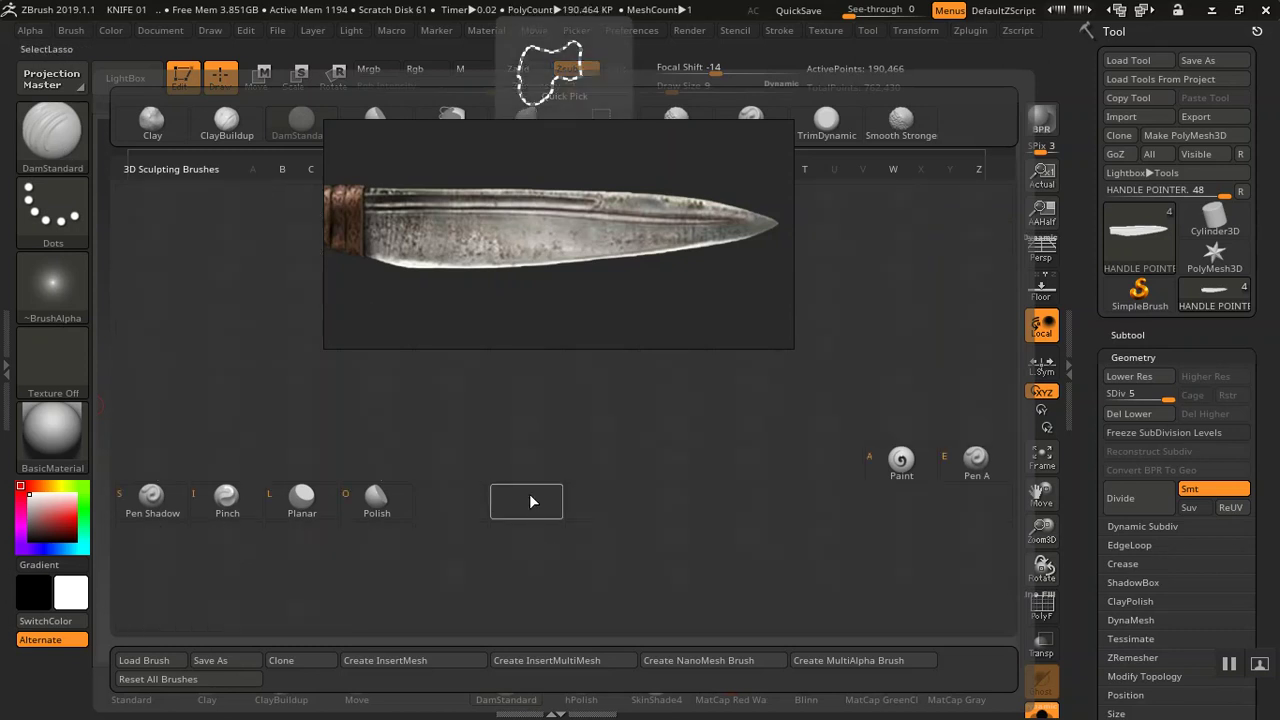
click(227, 500)
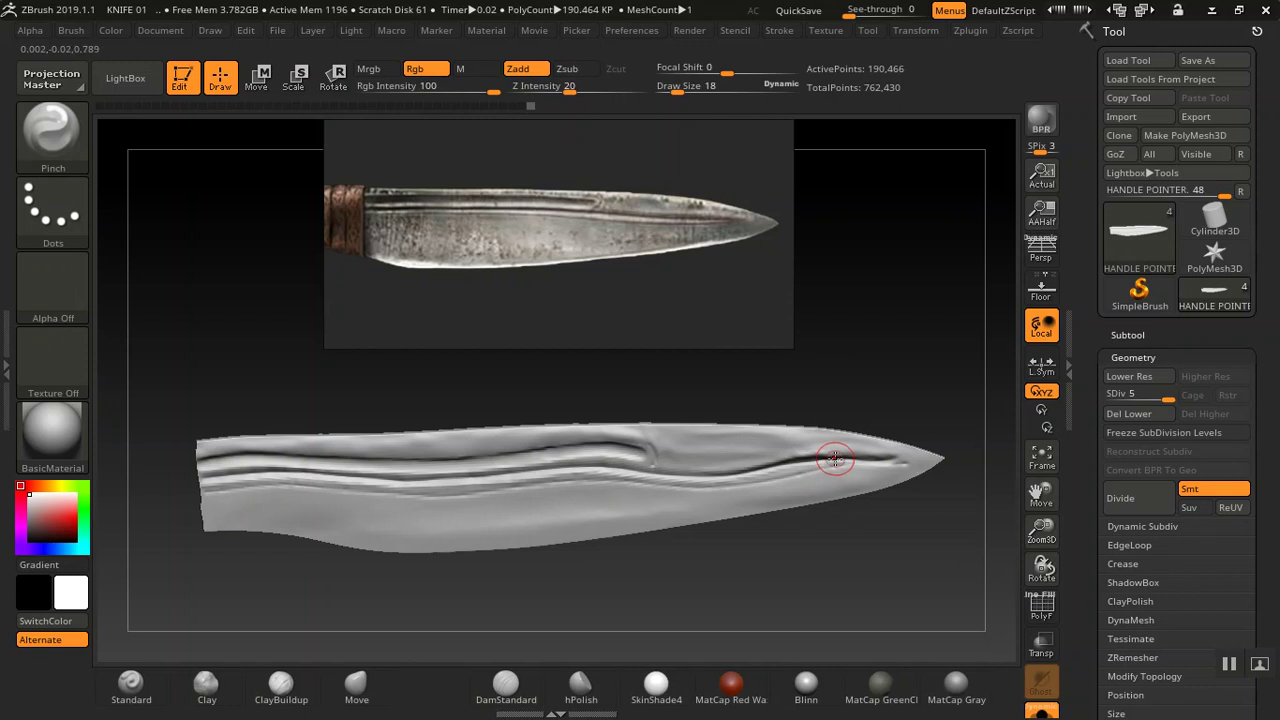
- Try pinching the lower groove near the blade tip at Z Intensity 20 and draw size 18, and undo it
mouse_move(917, 363)
alt+mouse_down()
mouse_move(849, 354)
mouse_move(865, 374)
mouse_move(929, 346)
mouse_move(717, 366)
mouse_move(866, 457)
alt+mouse_up()
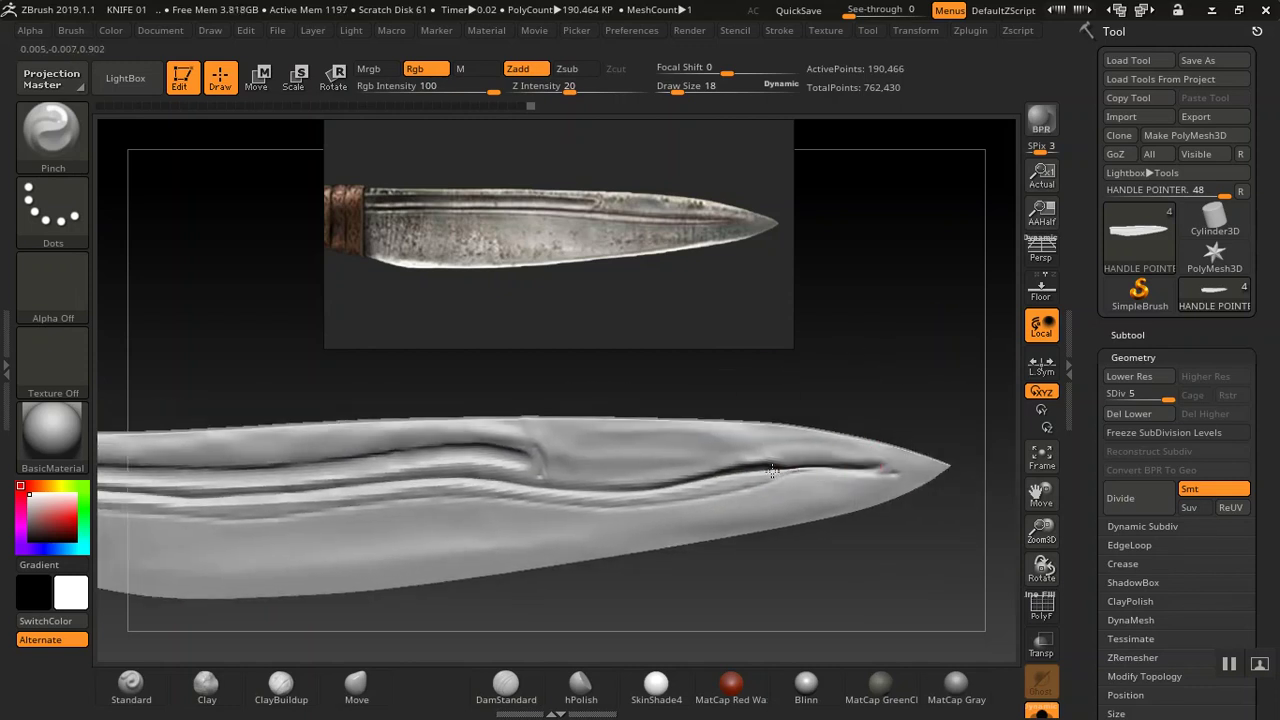
key(ctrl)
key(ctrl)
key(ctrl+z)
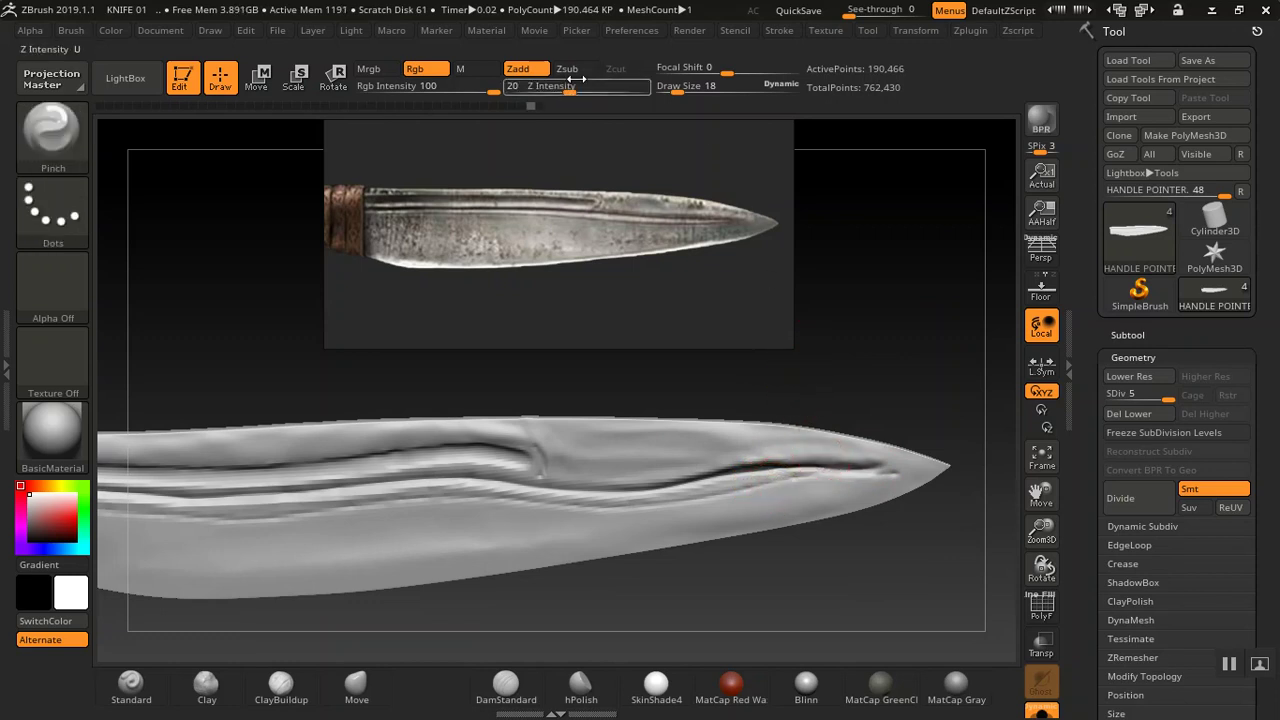
- Set Pinch's Z Intensity to 5 and tighten the edges of the lower groove from the tip toward the handle end
drag(556, 88, 541, 89)
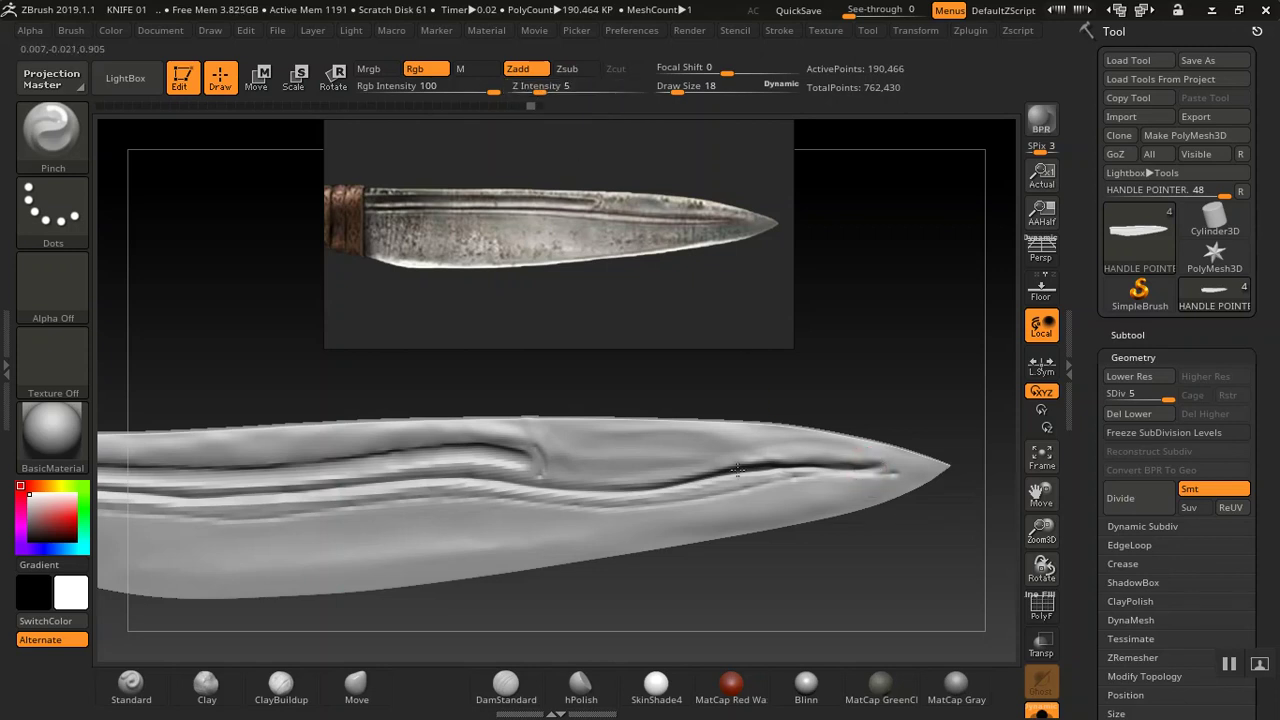
mouse_move(656, 495)
mouse_down()
mouse_move(642, 498)
mouse_move(673, 487)
mouse_up()
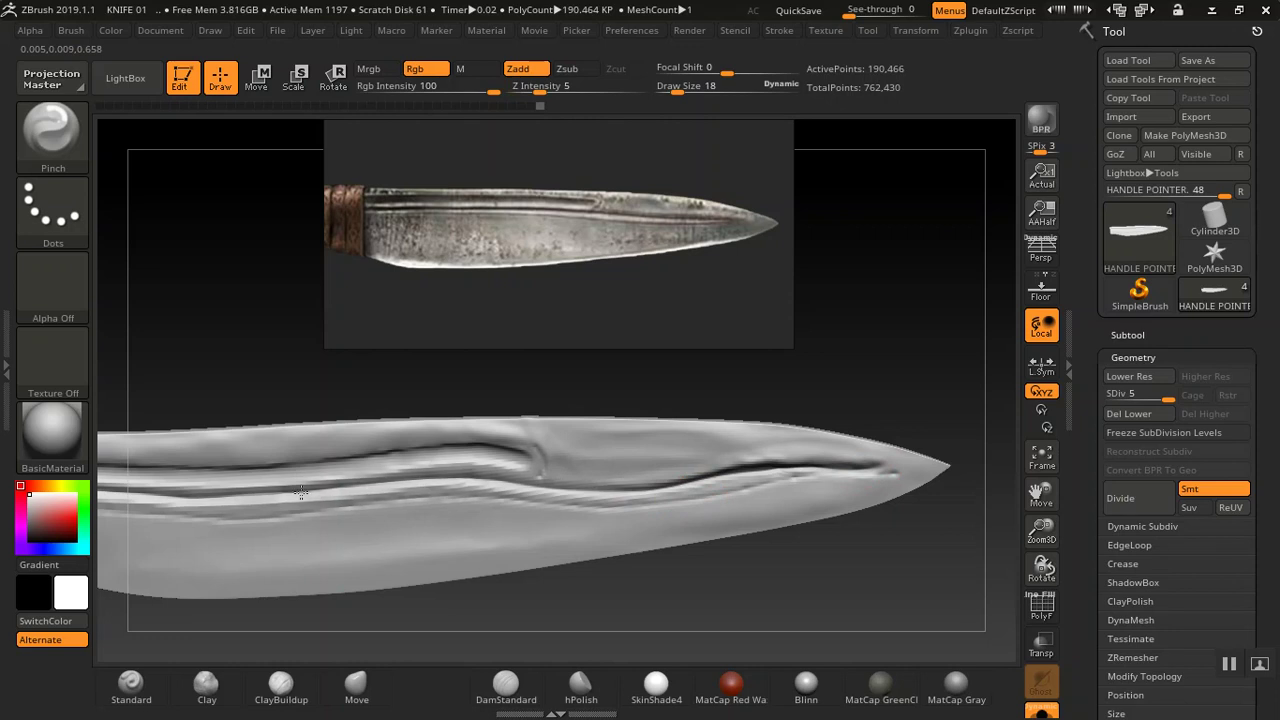
drag(809, 334, 937, 380)
alt+drag(855, 366, 1052, 341)
drag(612, 472, 589, 466)
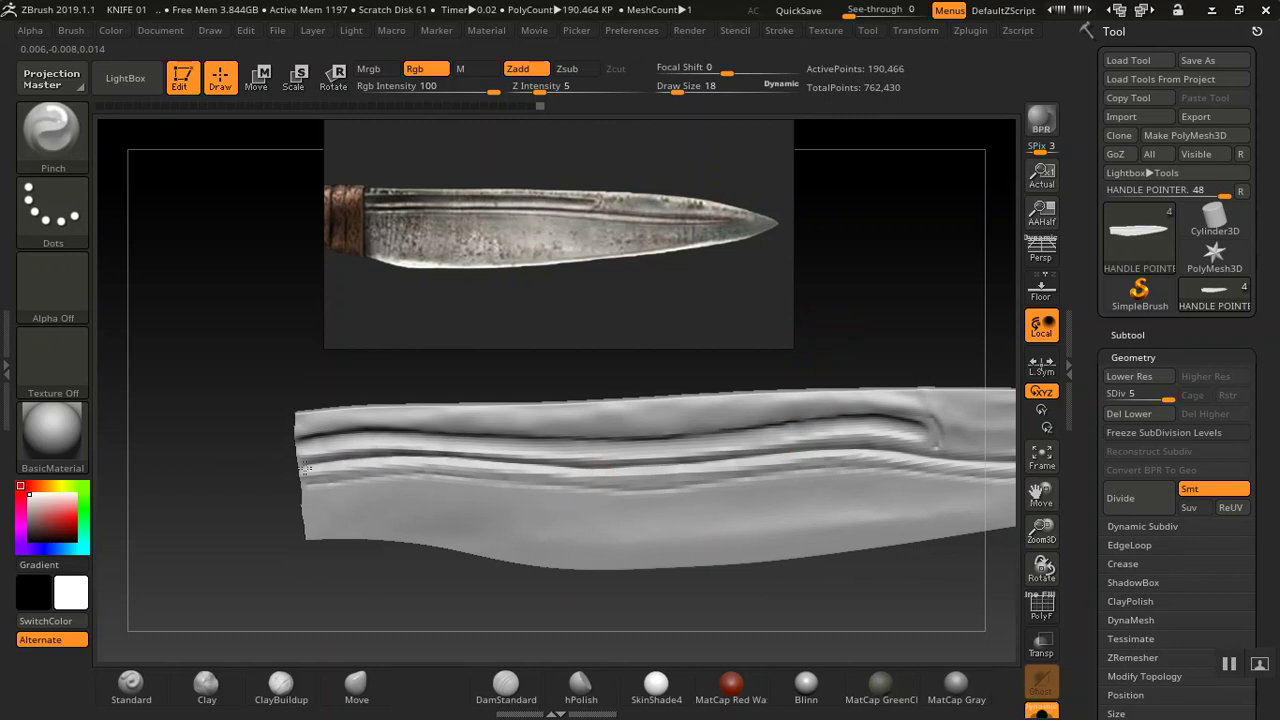
- Pinch the lower groove and carved line at Z Intensity 22 near the handle, and at 15 along the rest toward the tip
drag(546, 88, 572, 89)
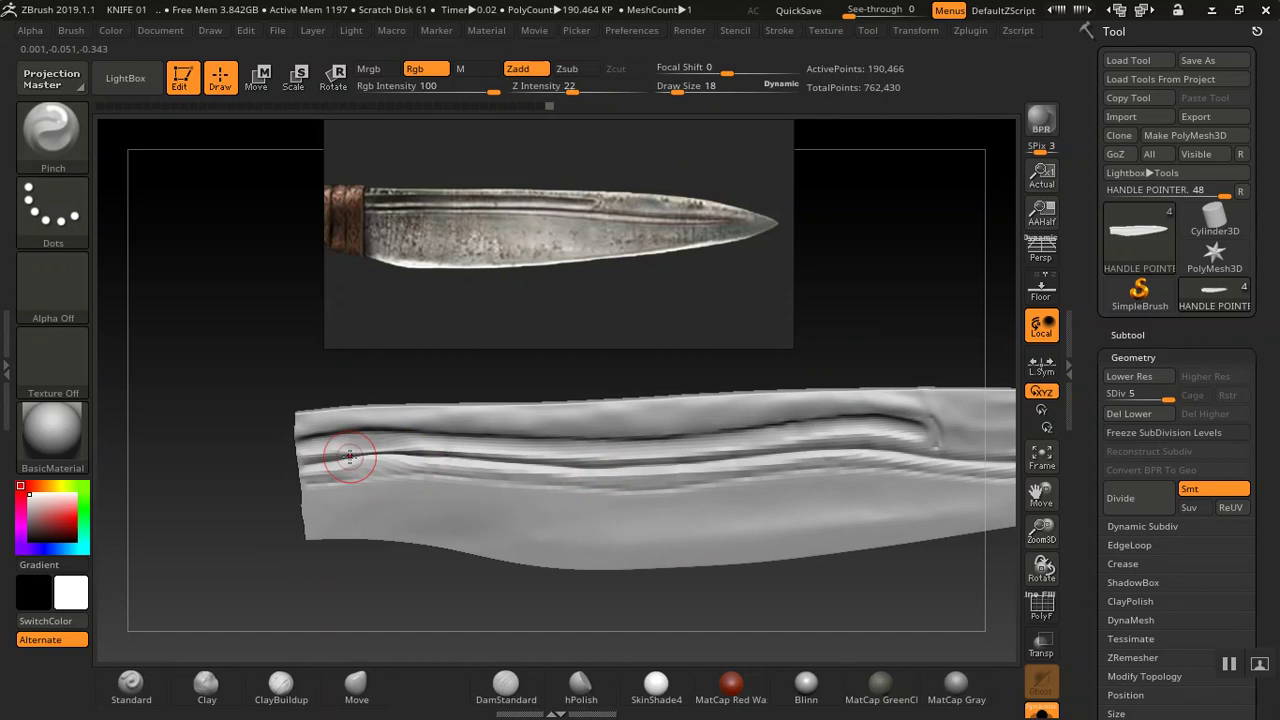
drag(572, 88, 565, 87)
alt+drag(935, 288, 627, 304)
drag(920, 451, 823, 460)
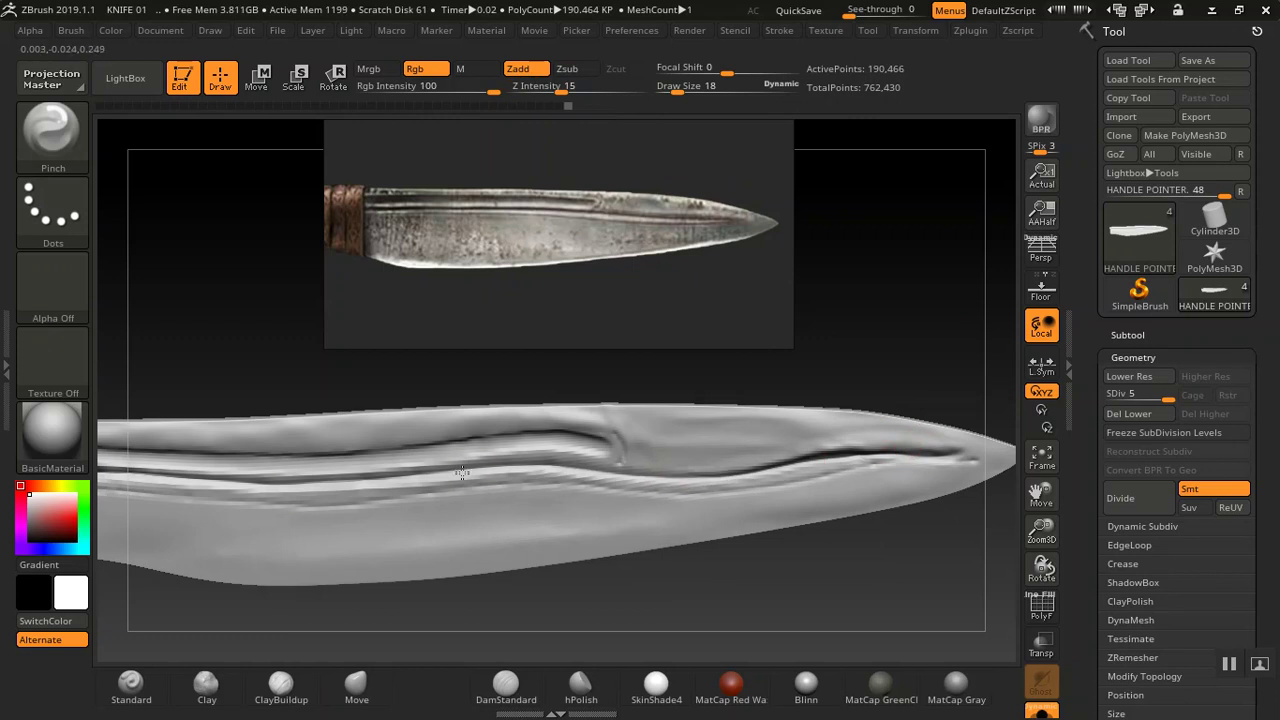
alt+drag(886, 334, 892, 386)
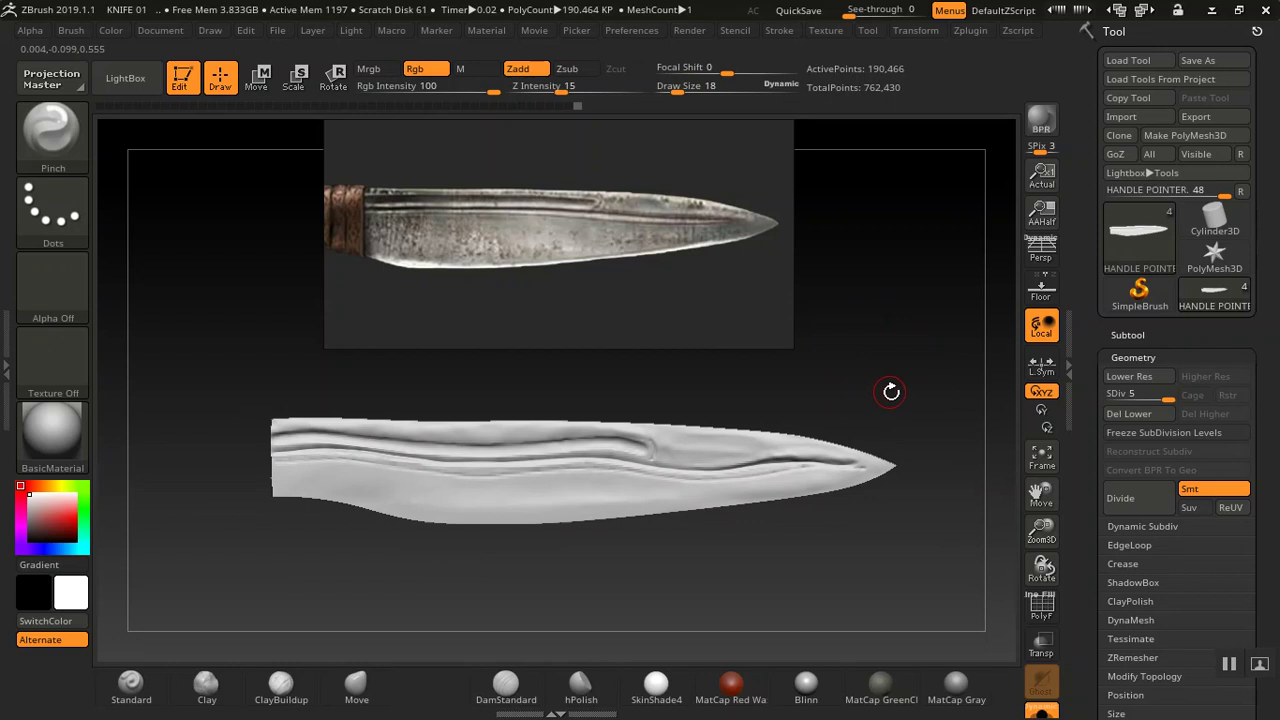